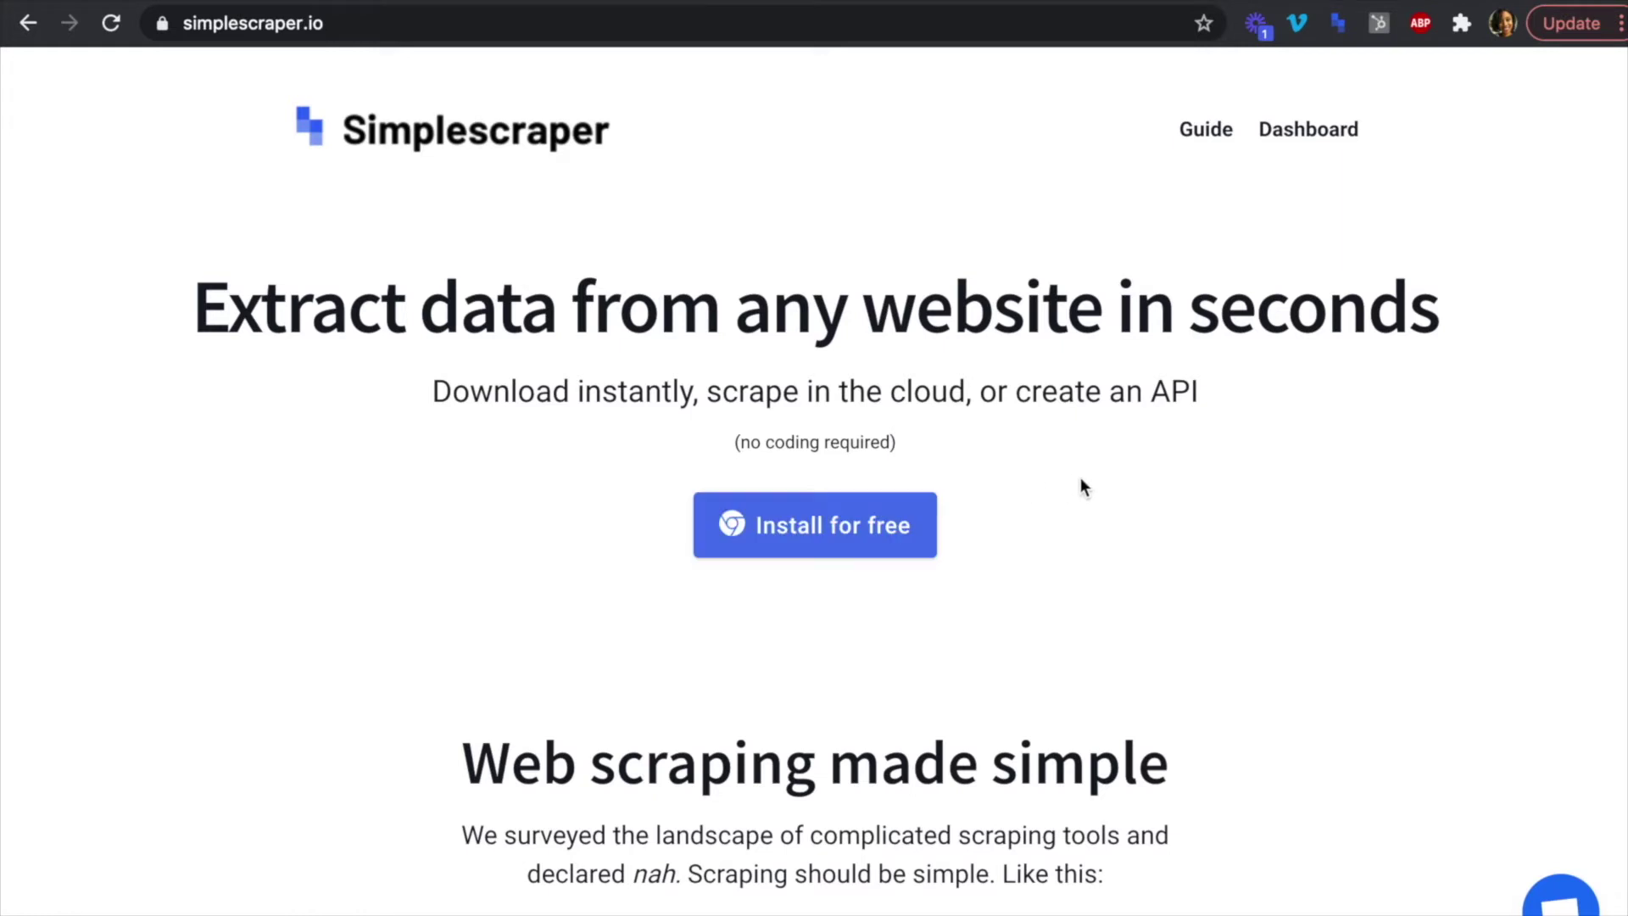
Switch to the Baseball Savant custom leaderboard for 2021 batters and go to its stats table.
key("ctrl+Right")
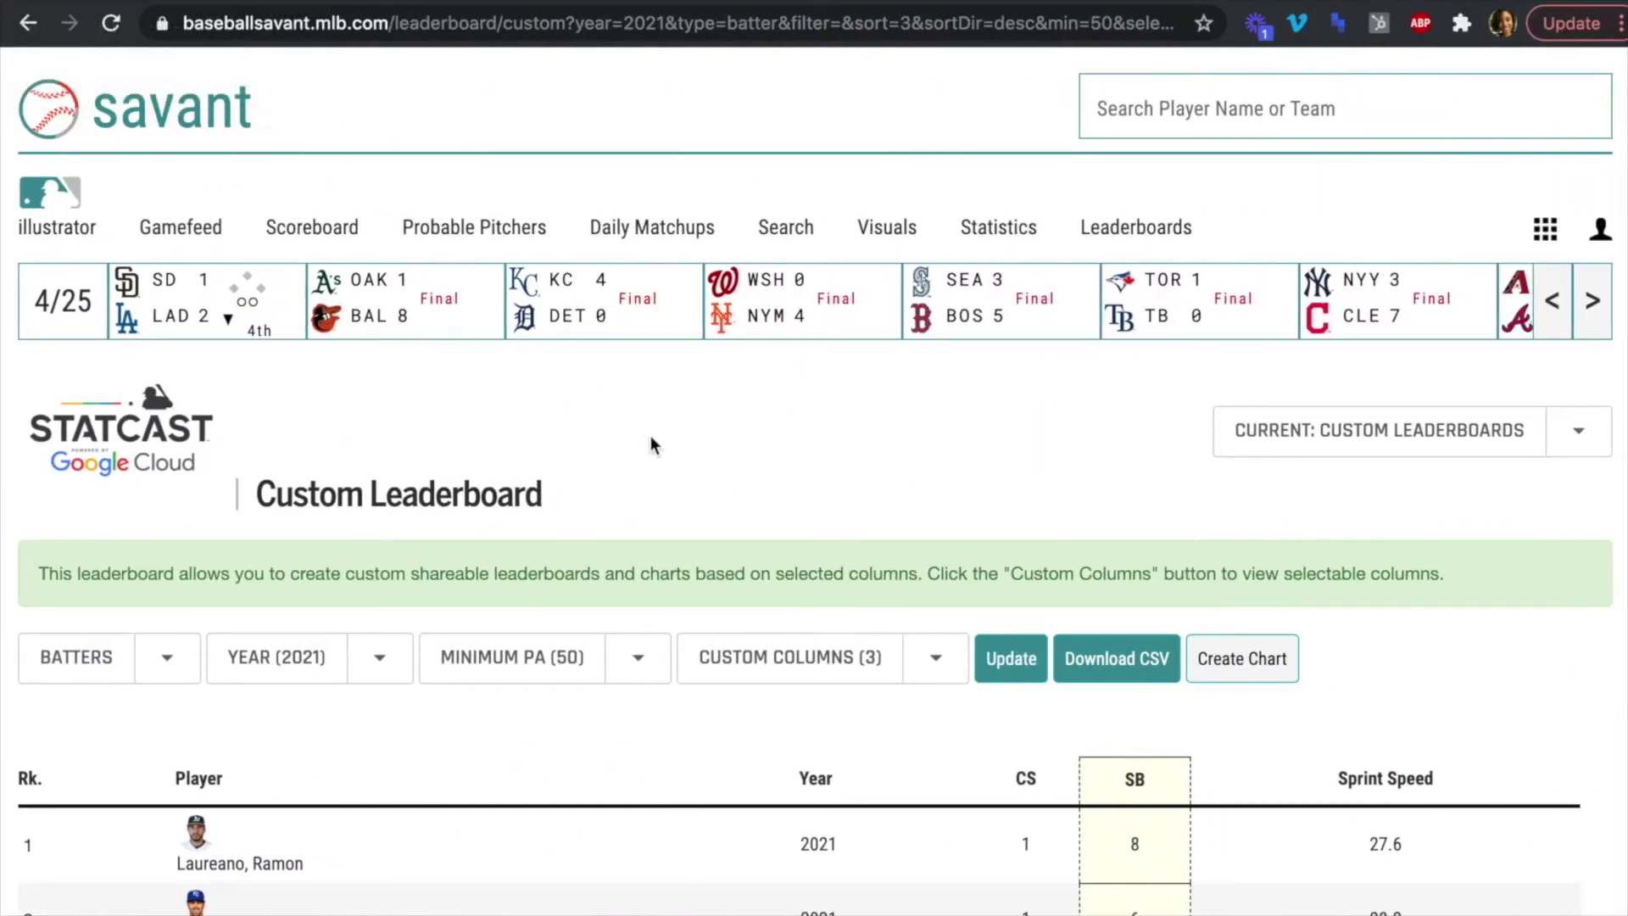
scroll(653, 436, "down", 2)
scroll(653, 441, "up", 2)
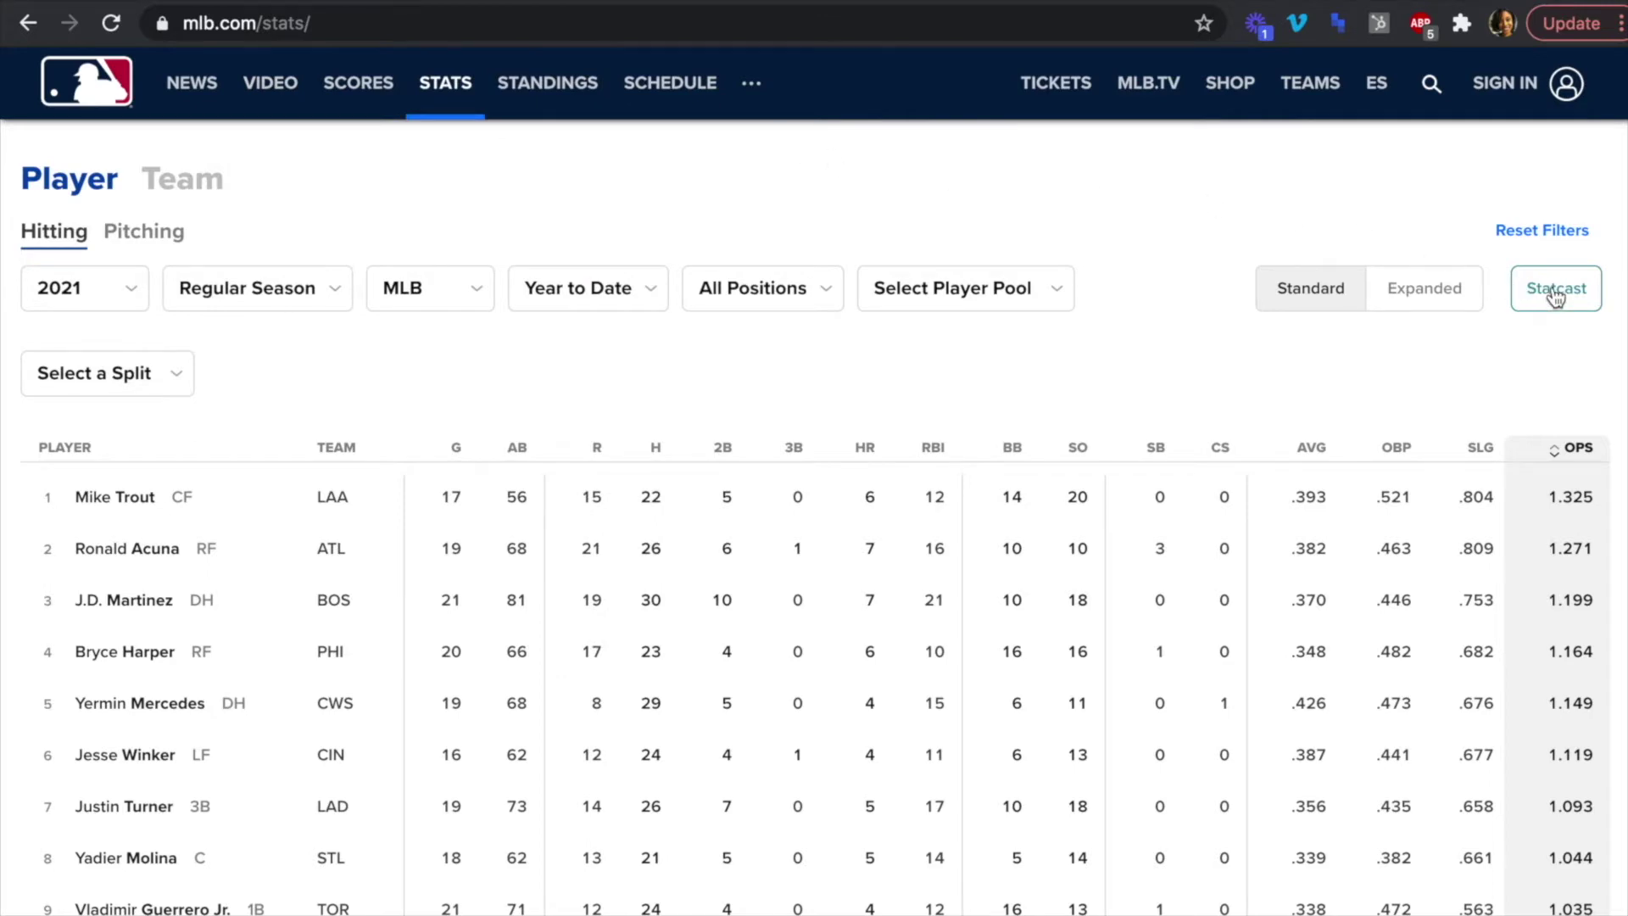
left_click(496, 3)
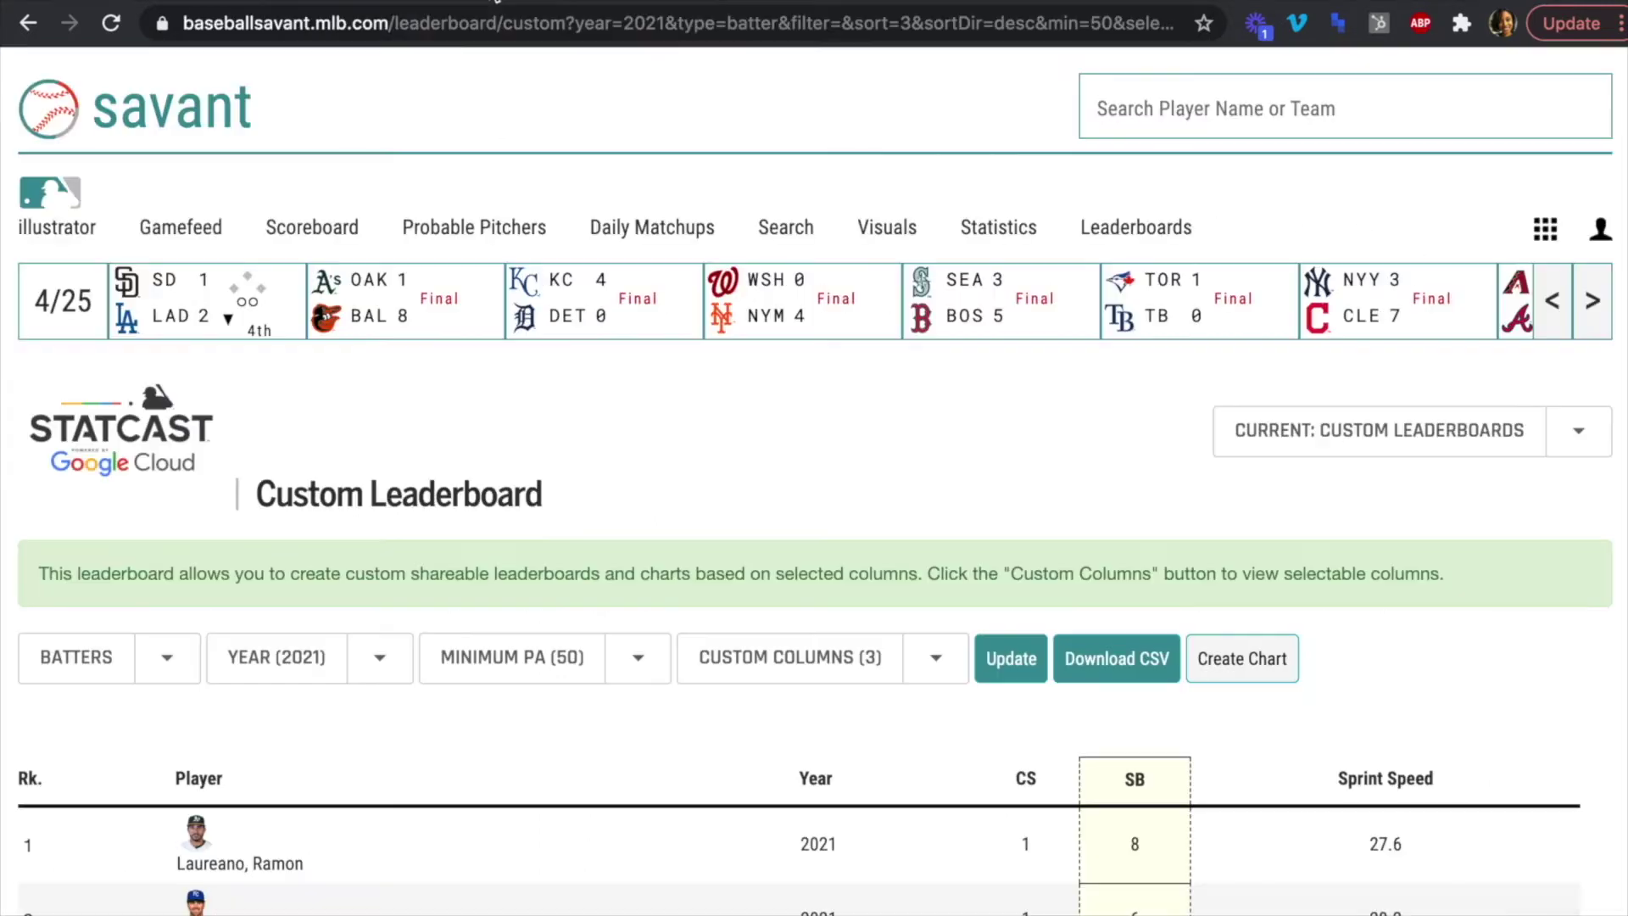
scroll(683, 468, "down", 3)
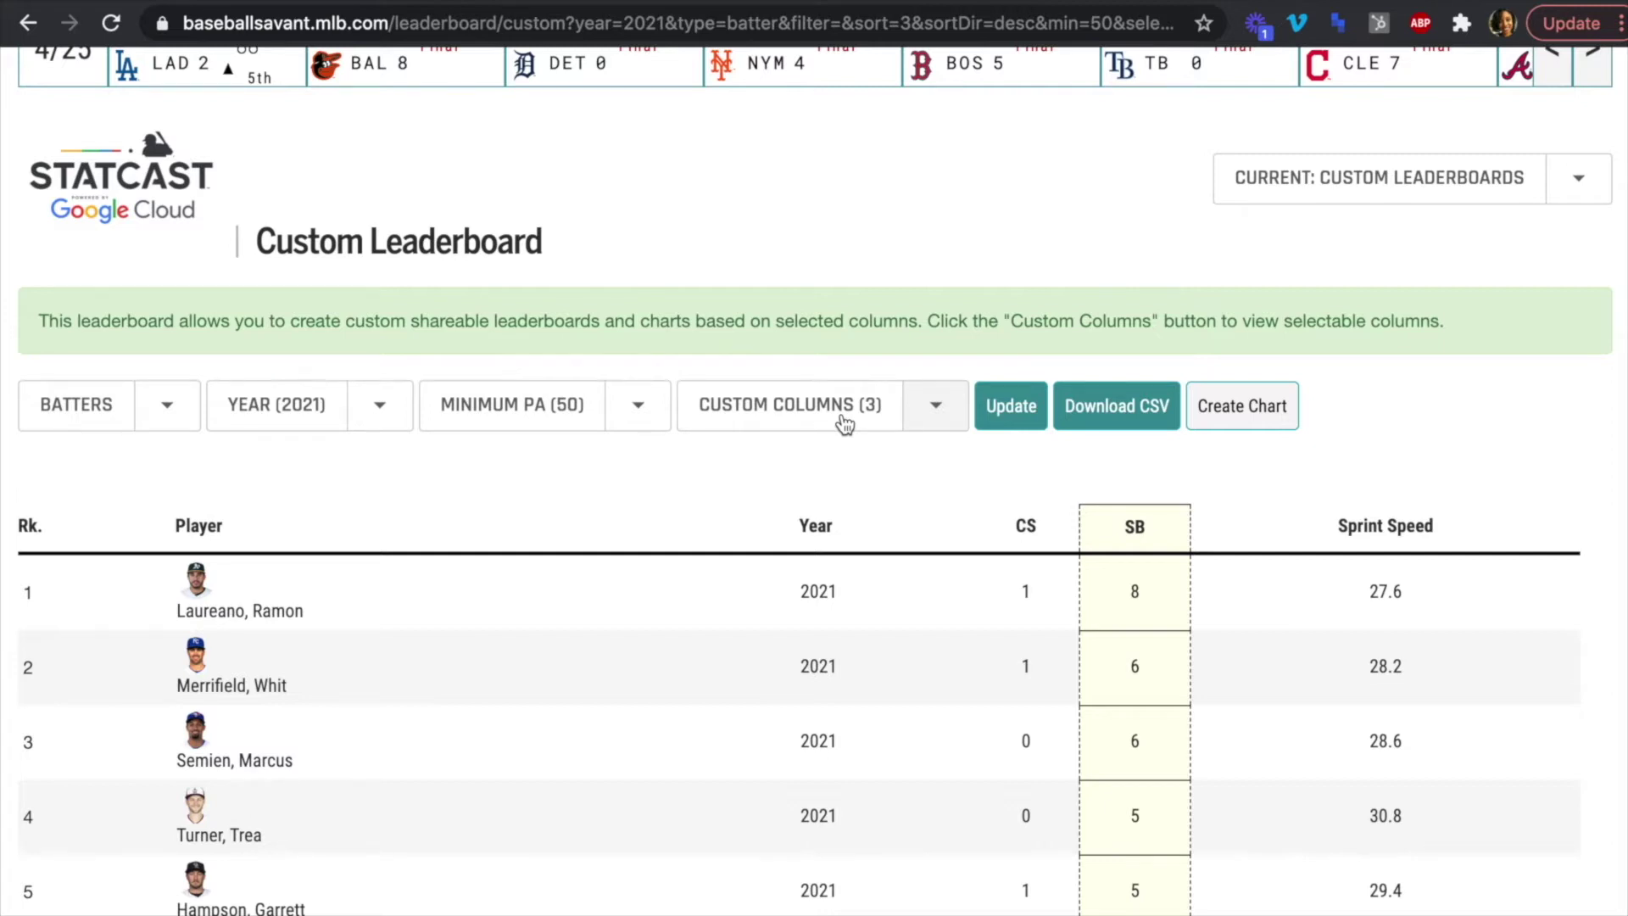
scroll(1138, 523, "down", 3)
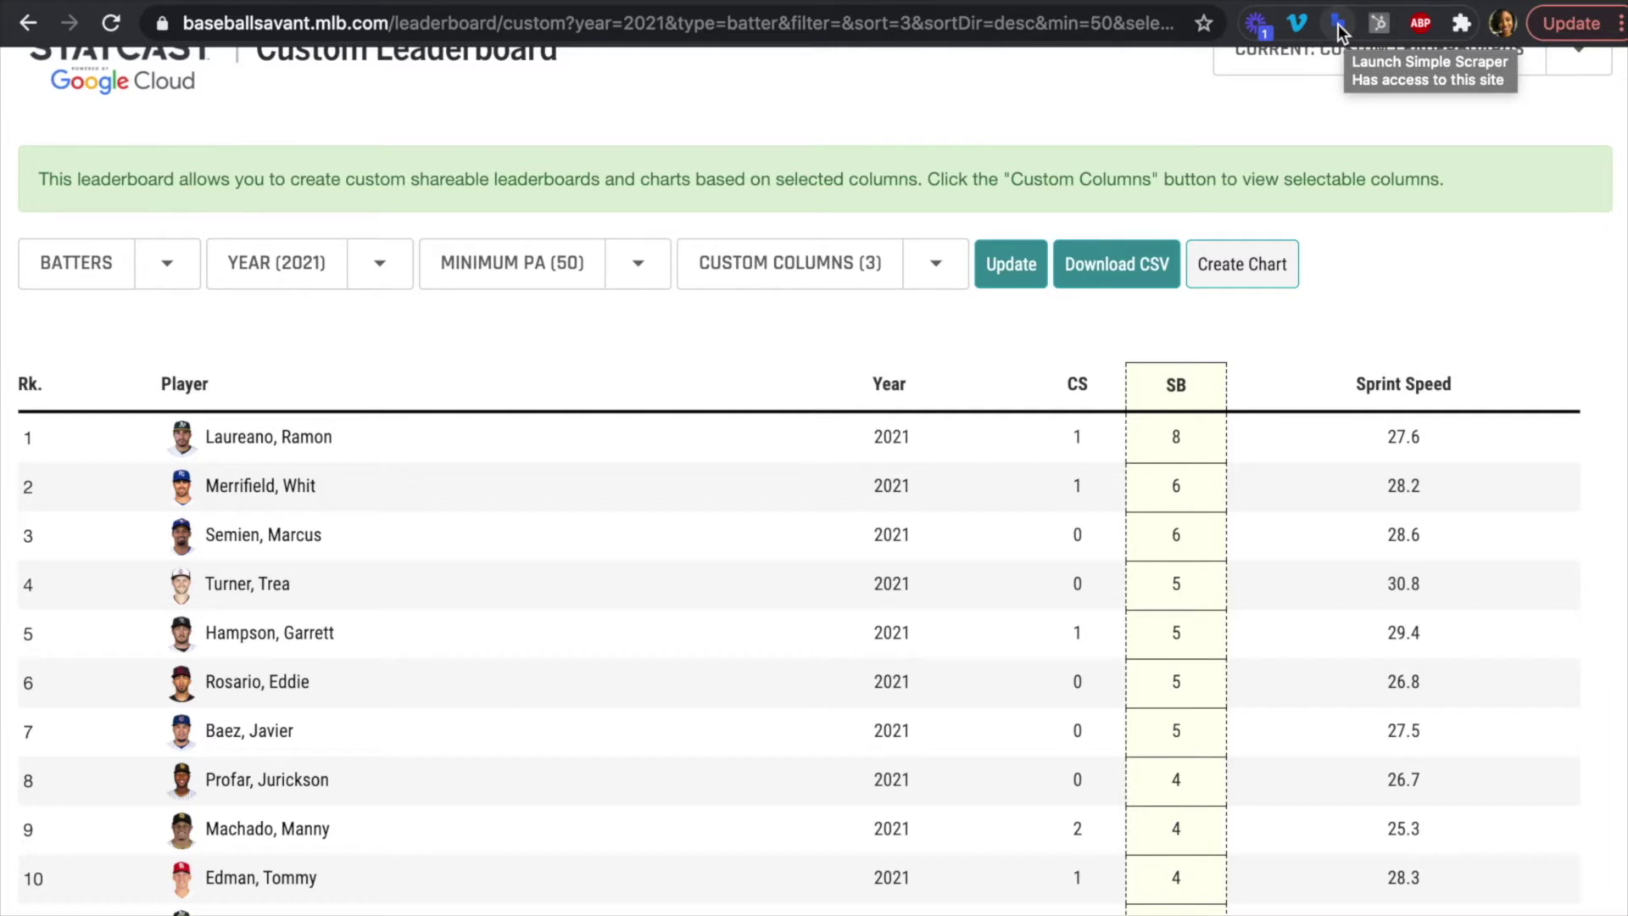
Start scraping the leaderboard page with Simple Scraper and add a property named Player Name.
left_click(1338, 24)
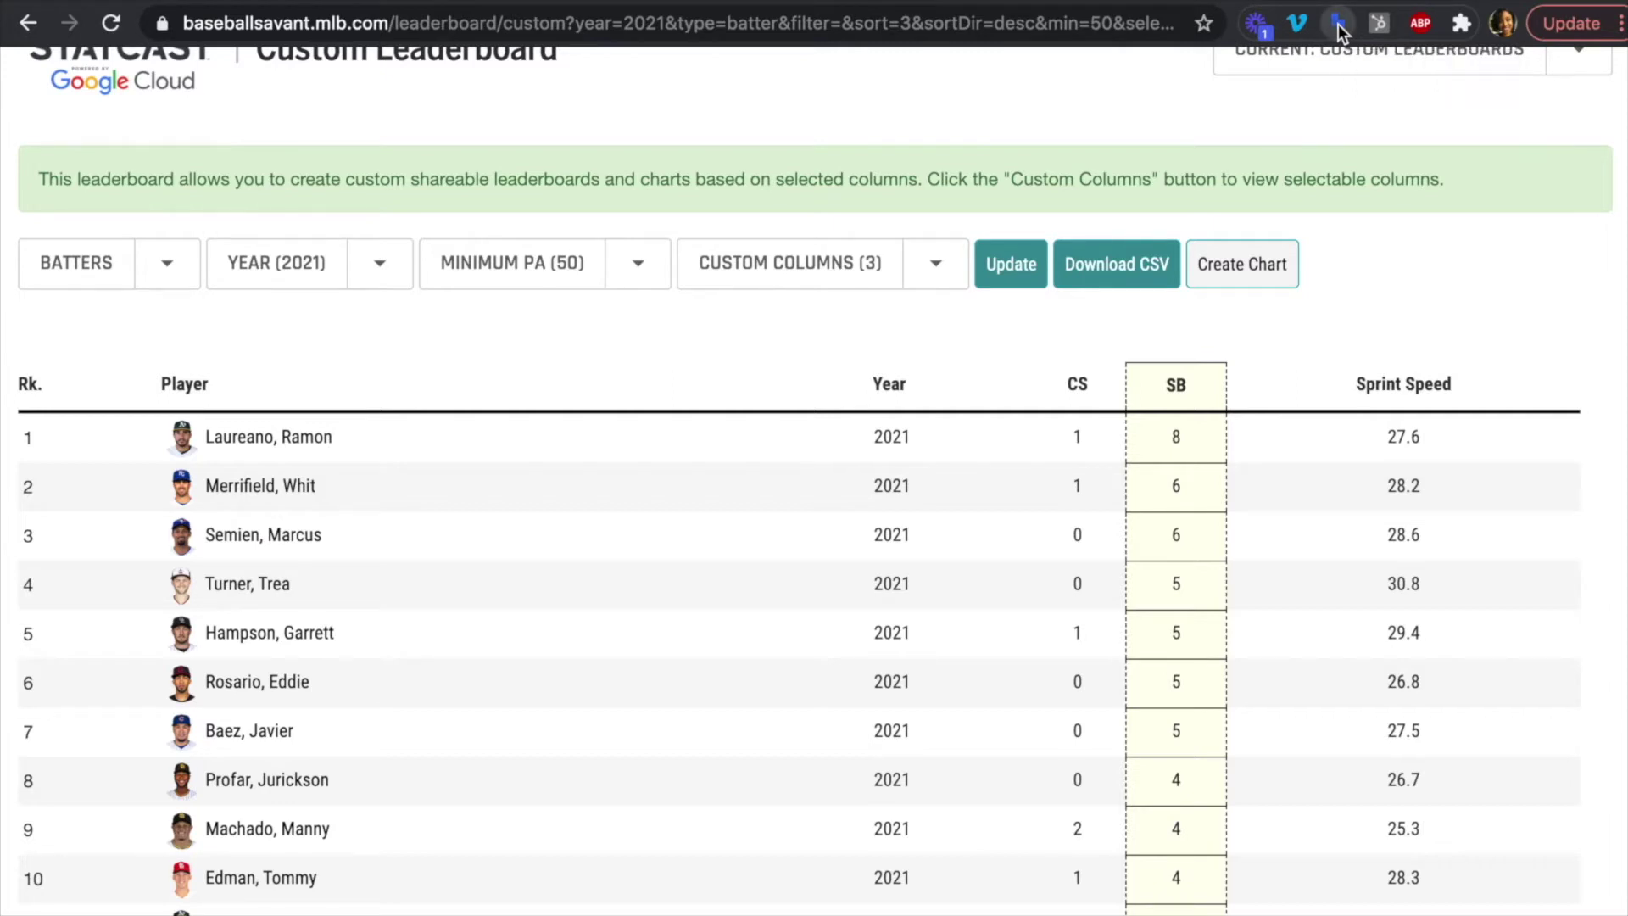
left_click(1189, 81)
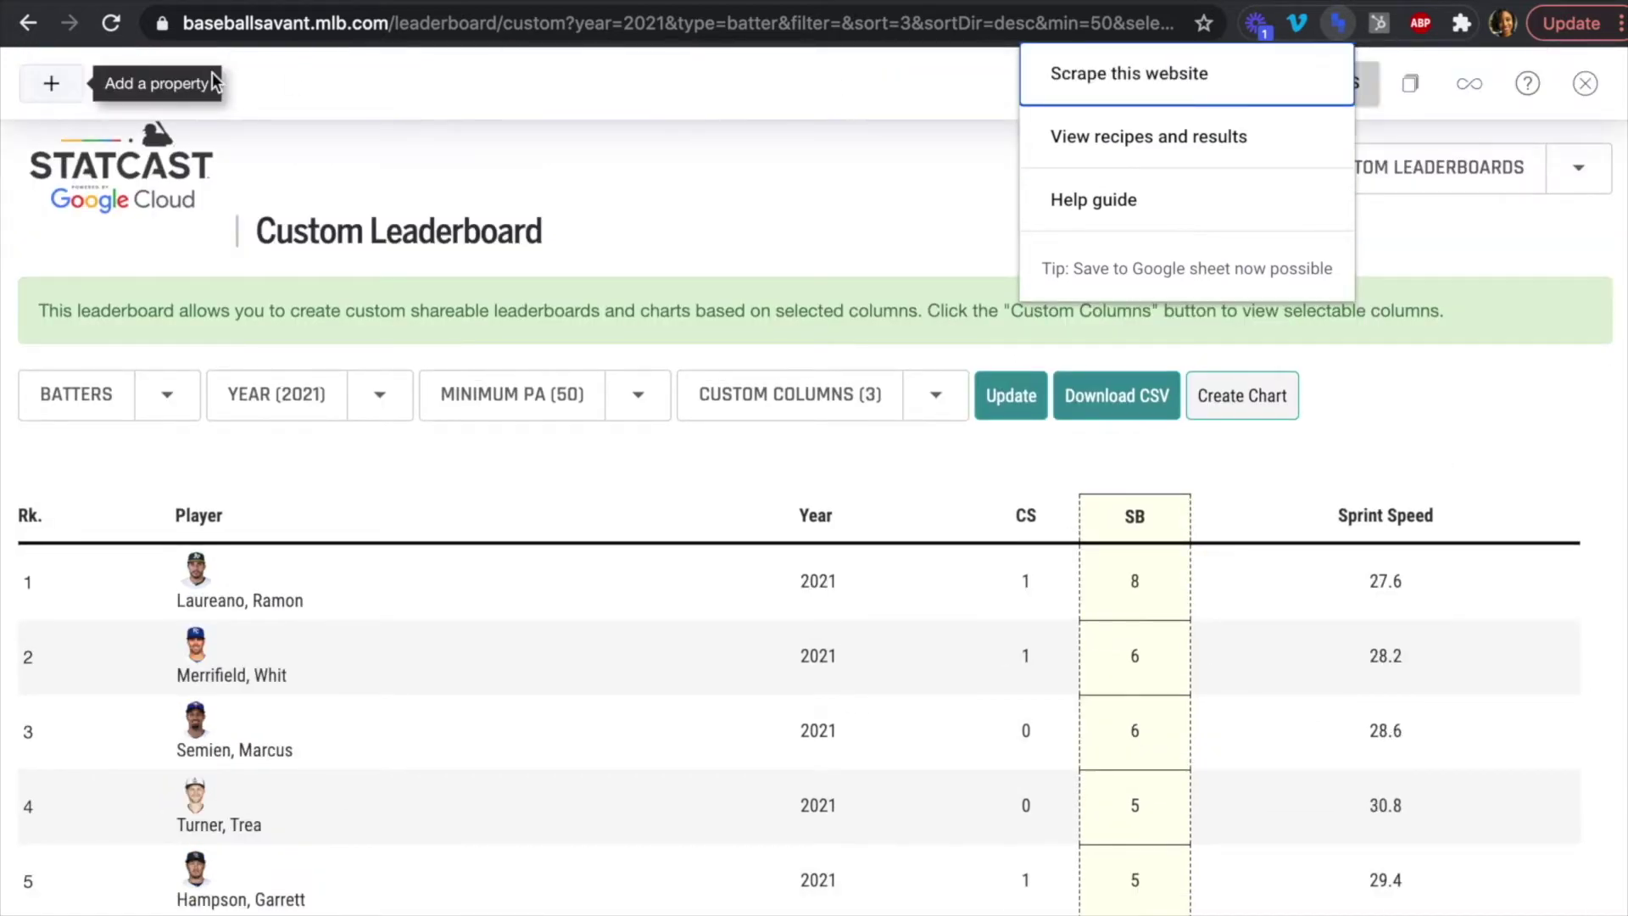
left_click(52, 85)
double_click(78, 85)
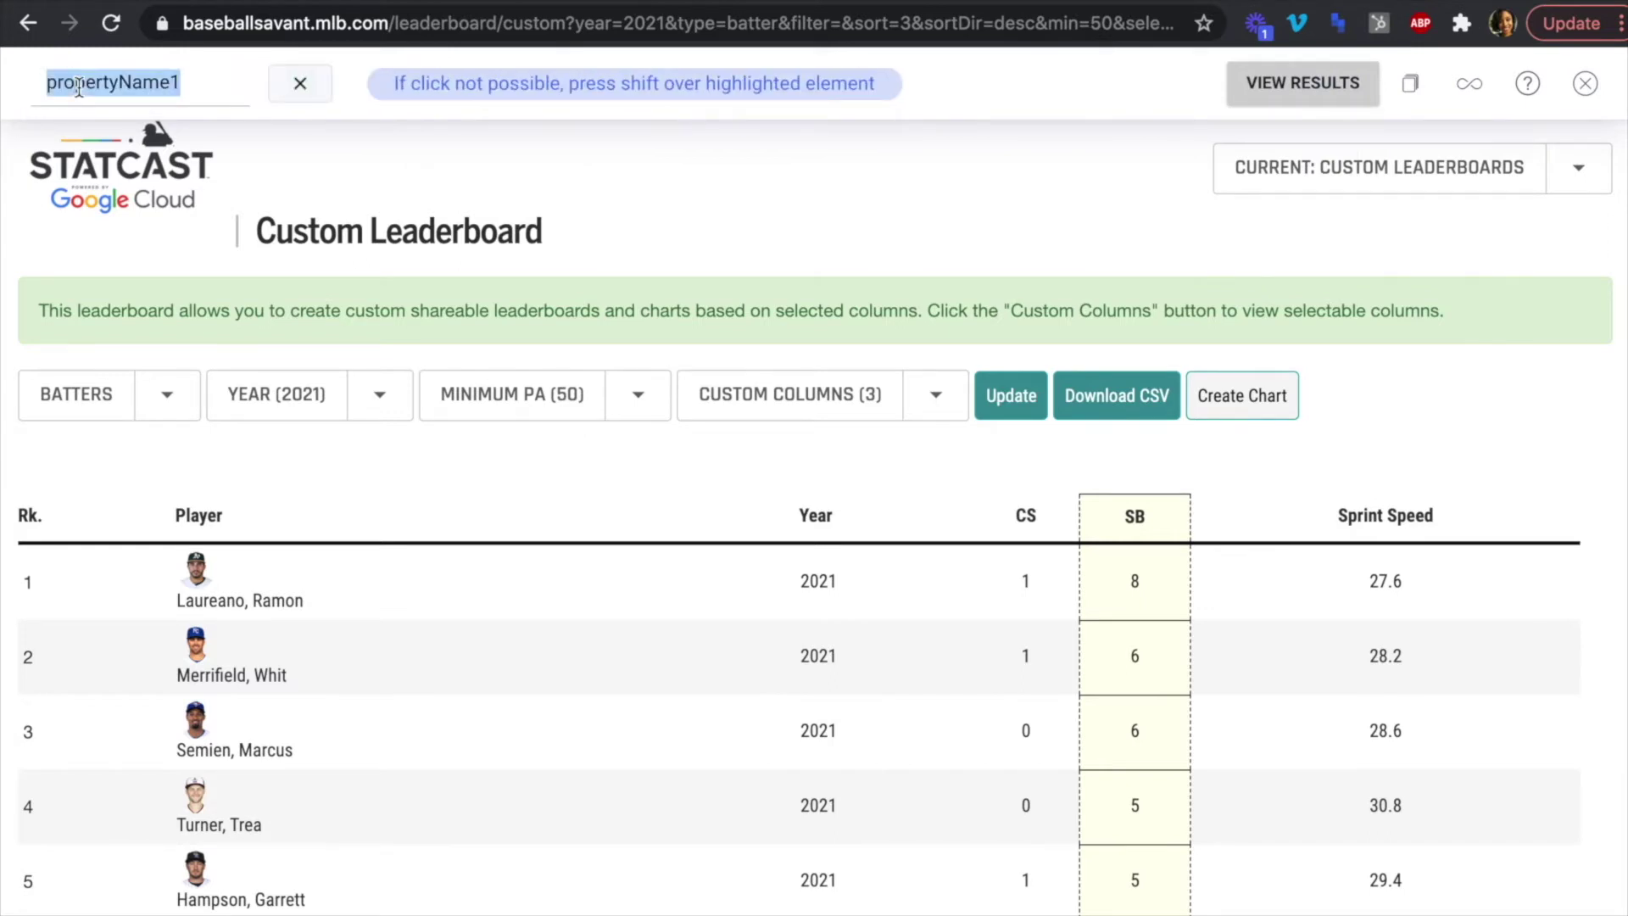
type("Playe")
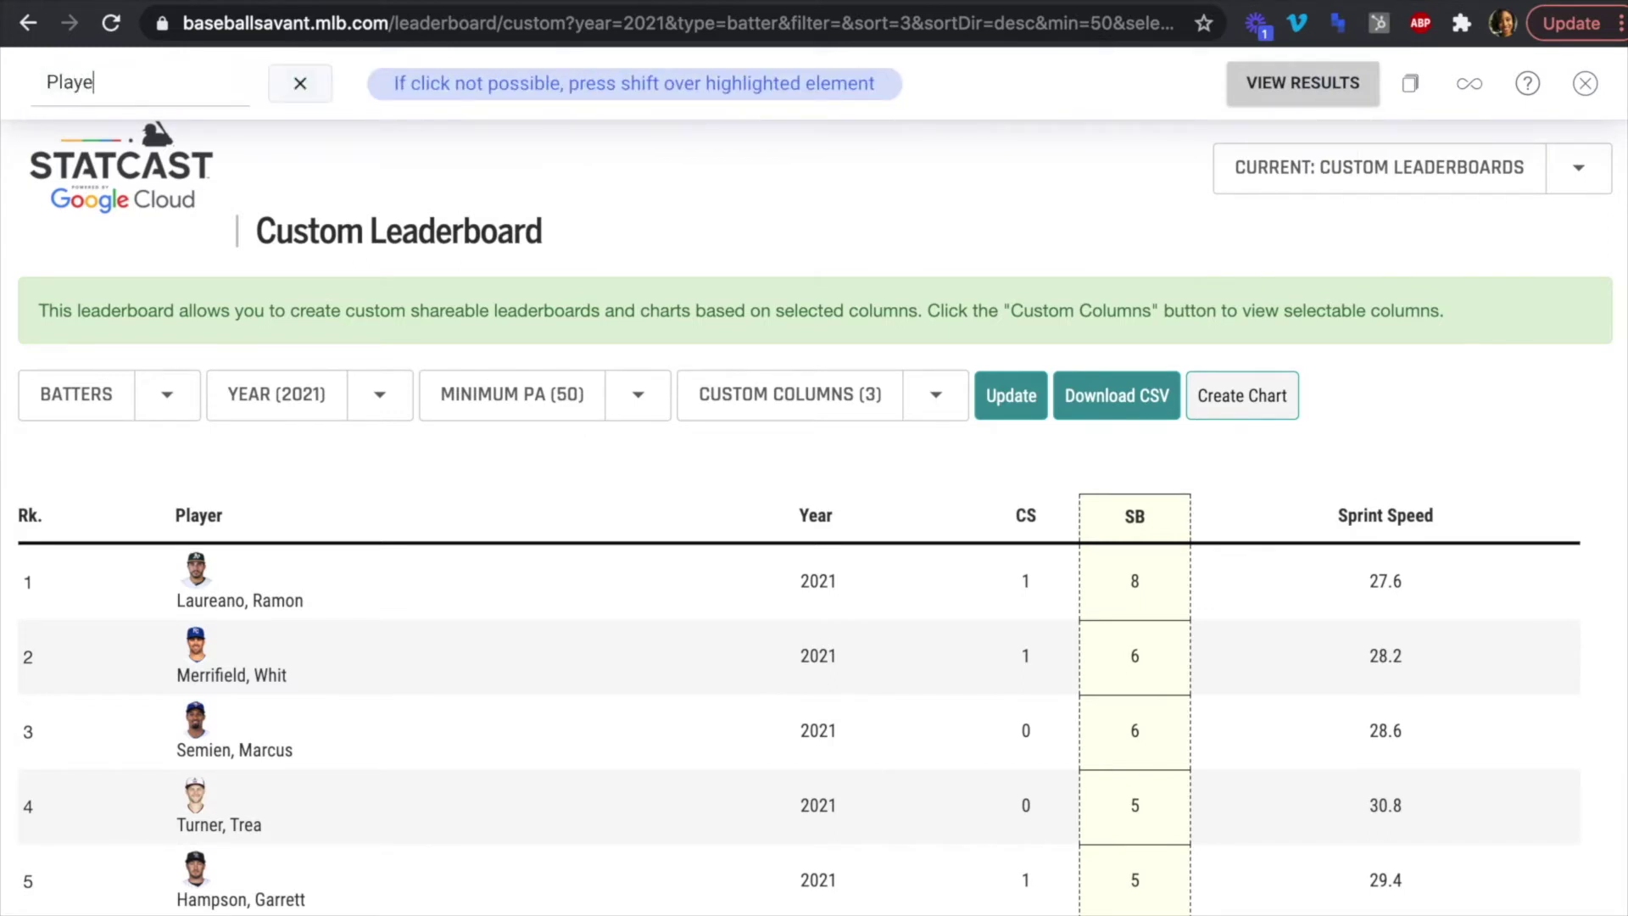
type("r Name")
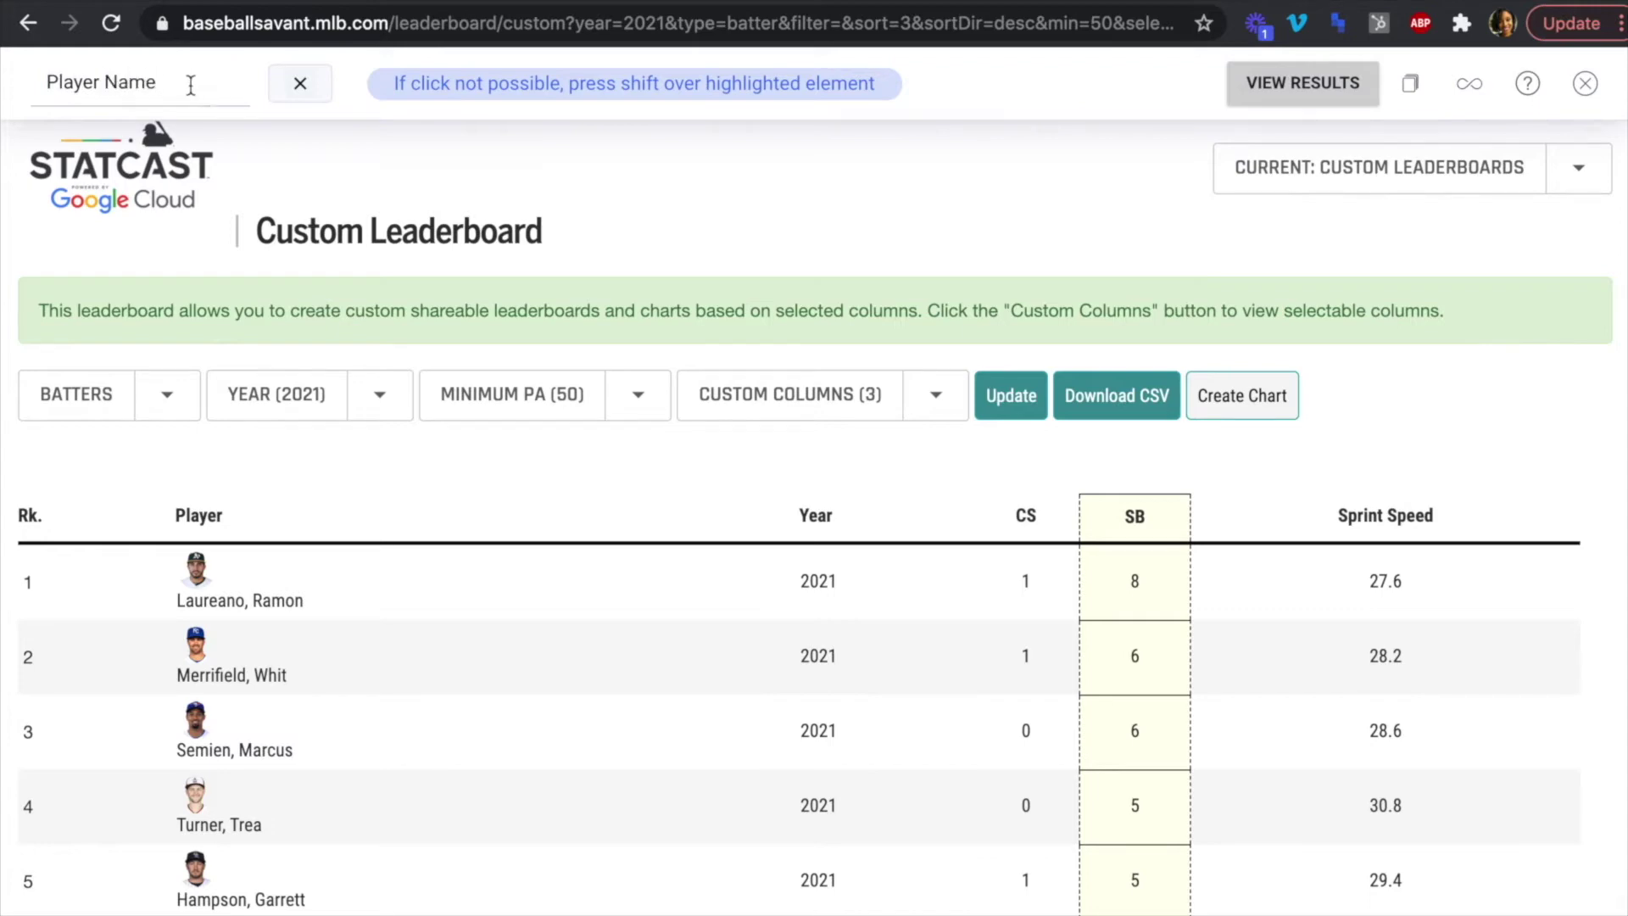
Select all the player names in the leaderboard's Player column for the Player Name property and accept the selection.
left_click(271, 611)
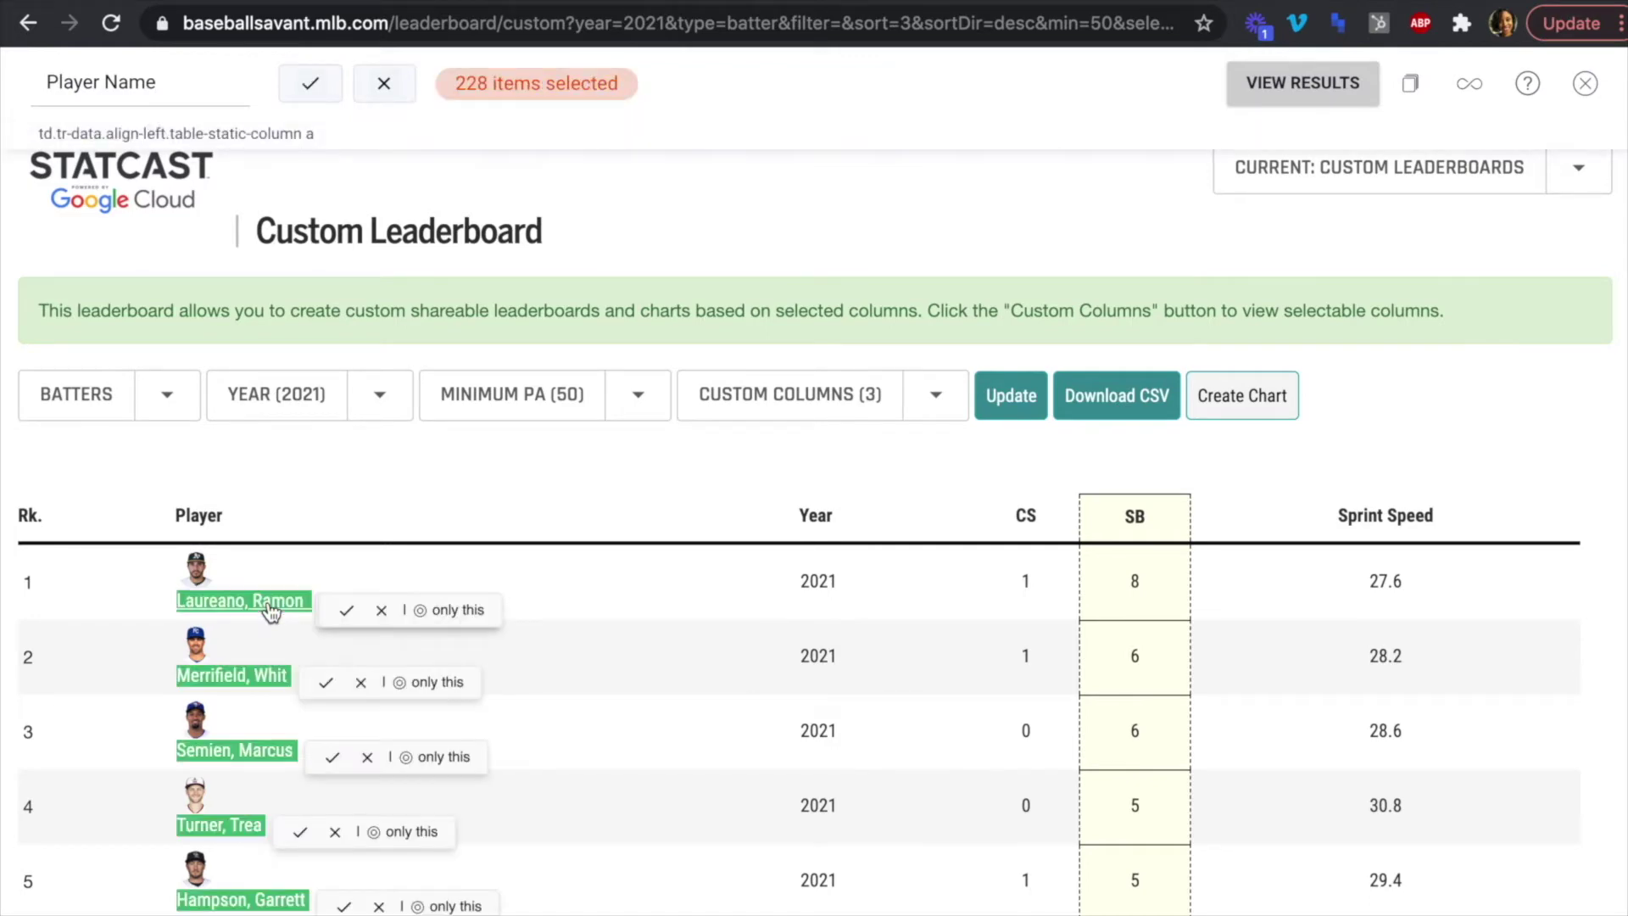
scroll(589, 696, "down", 5)
scroll(591, 700, "down", 15)
scroll(591, 702, "up", 20)
scroll(591, 703, "up", 3)
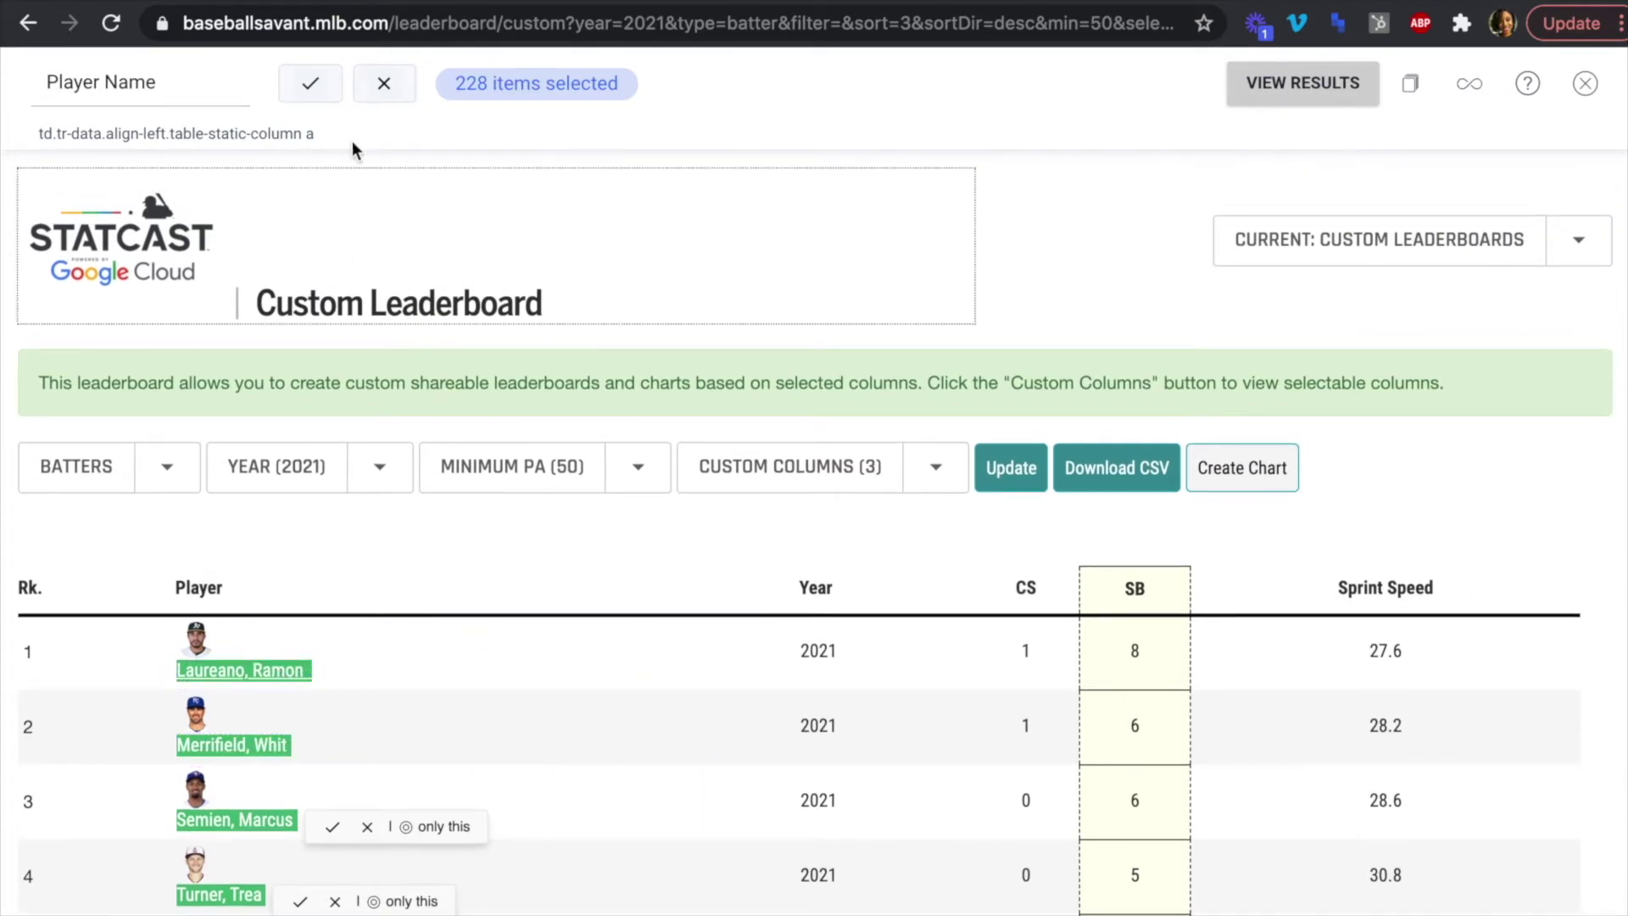
left_click(315, 96)
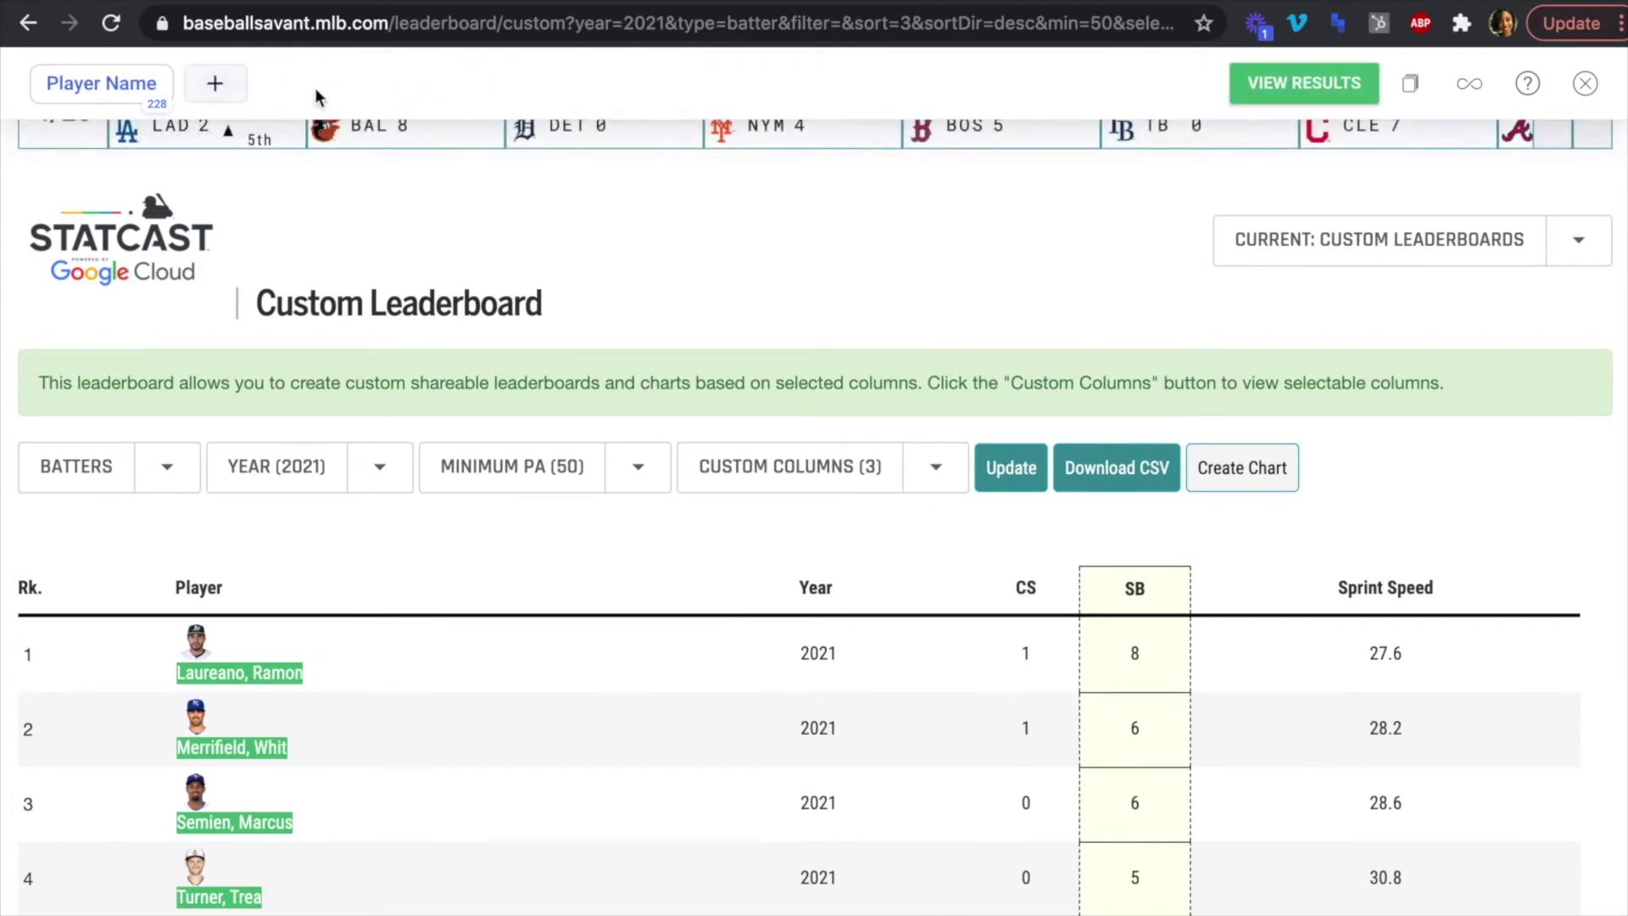
Add a property named Stolen Bases that captures all the values in the SB column.
left_click(217, 84)
double_click(241, 85)
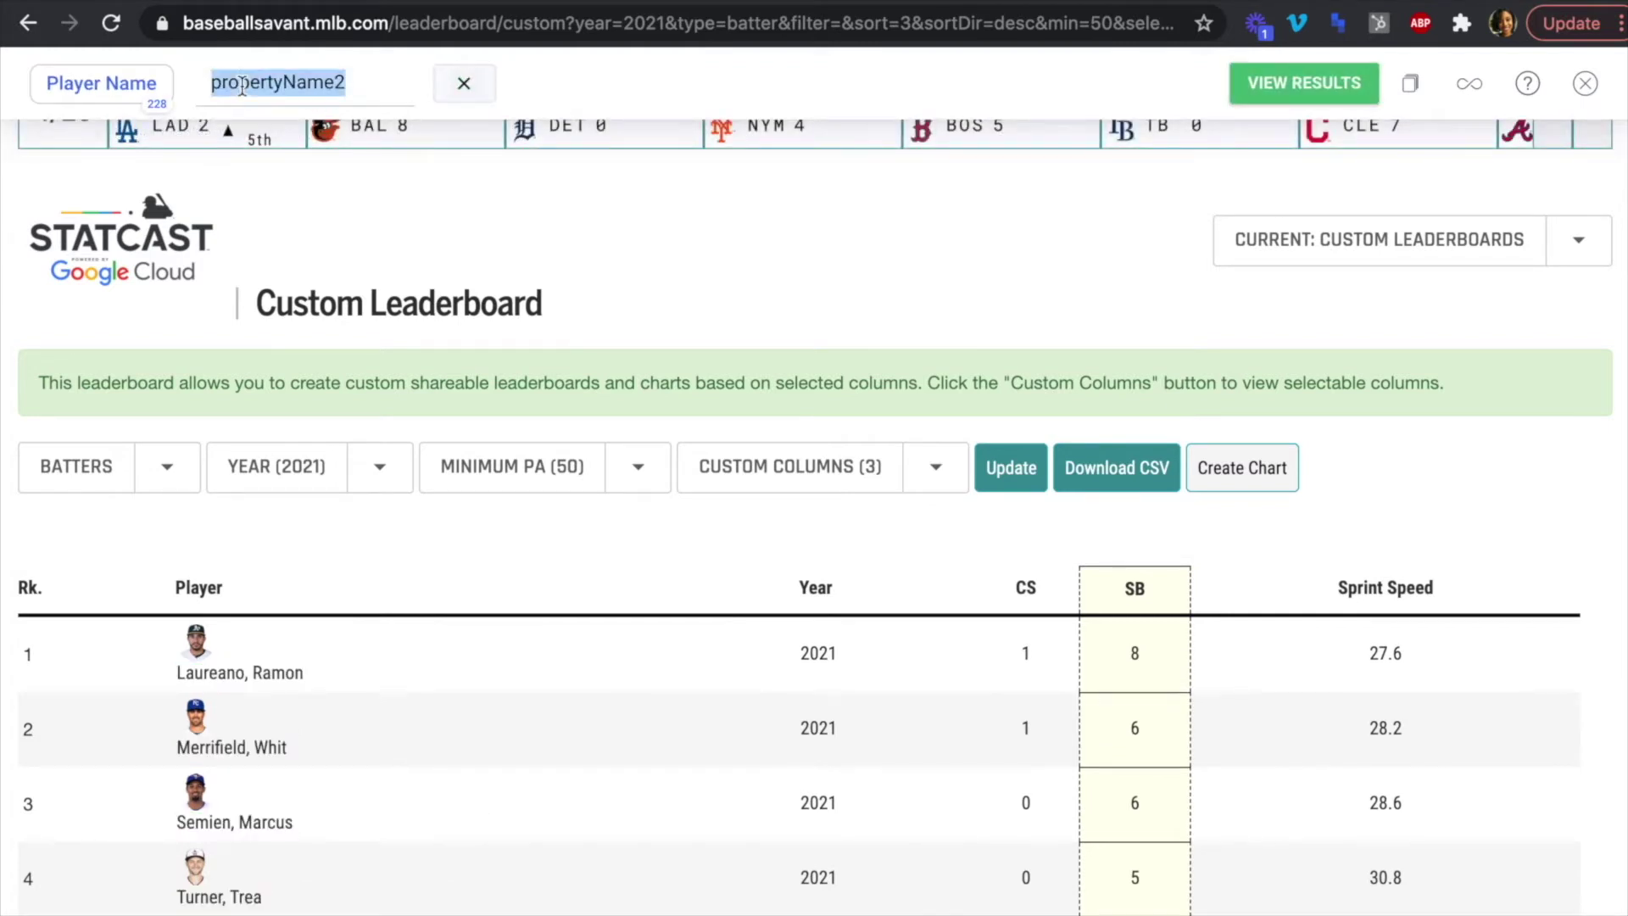
type("Stolen ")
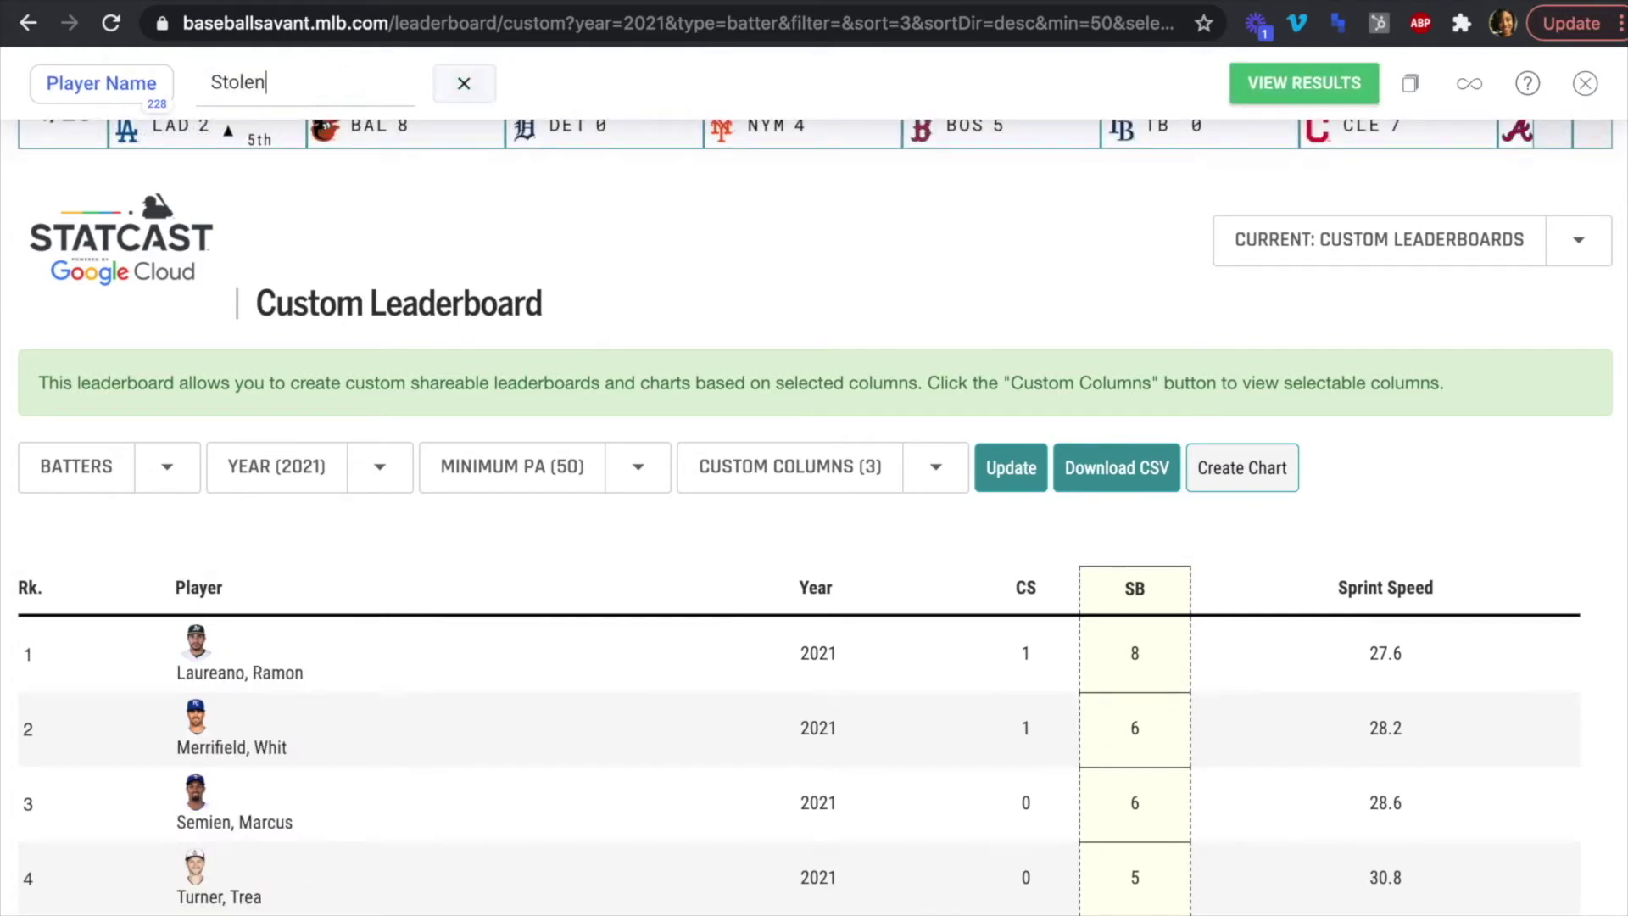
type("Bases")
left_click(1172, 731)
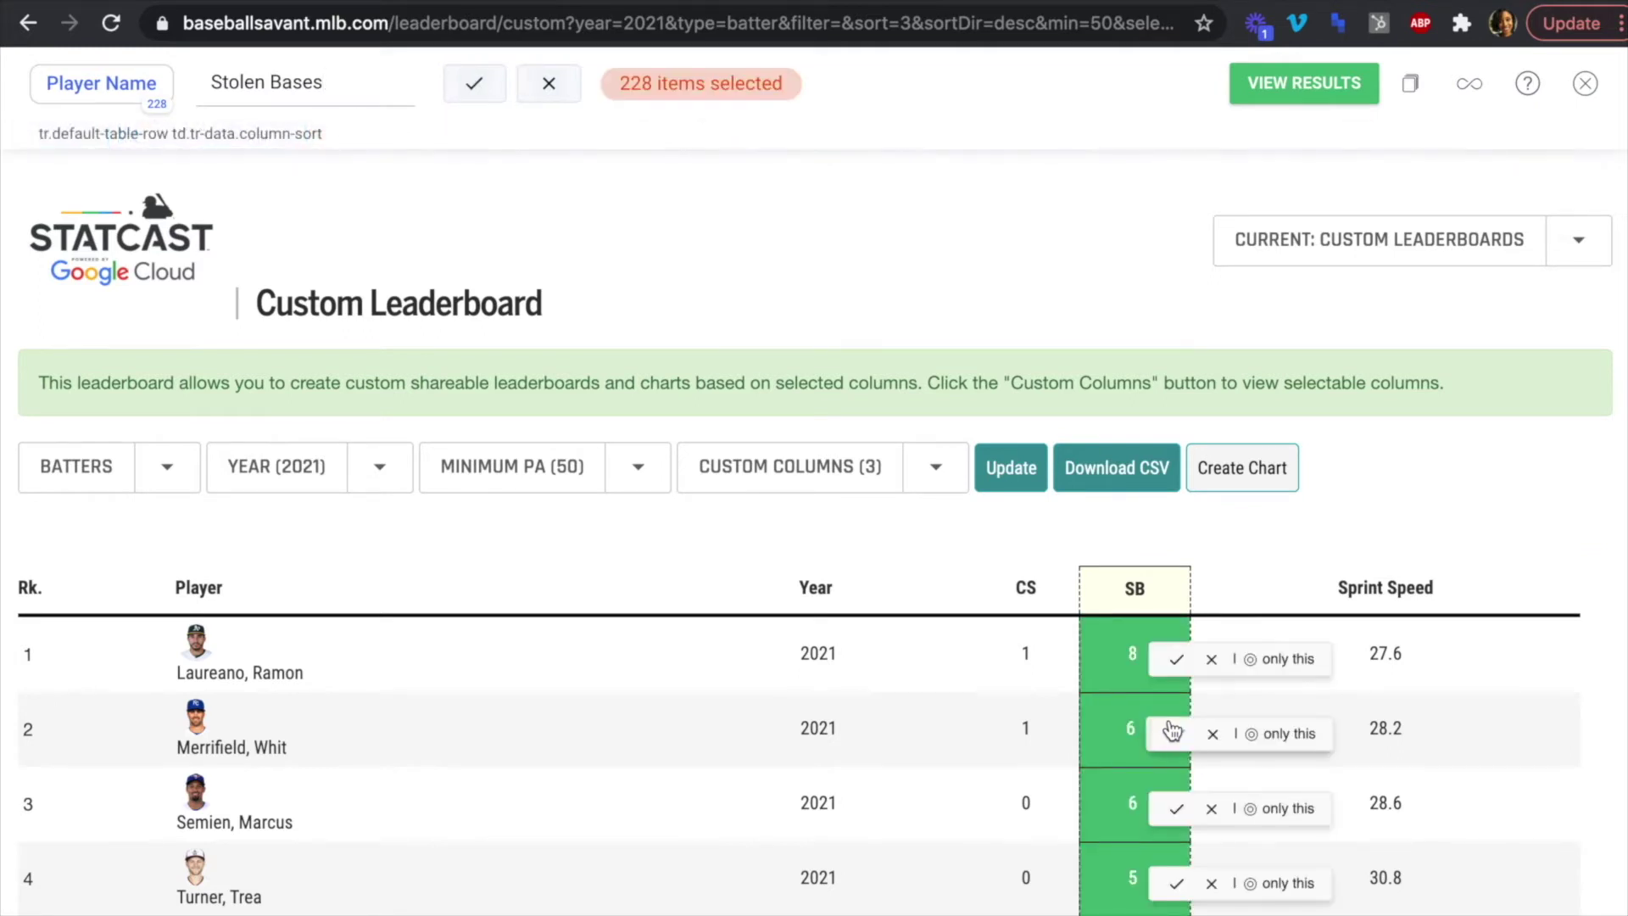
left_click(474, 84)
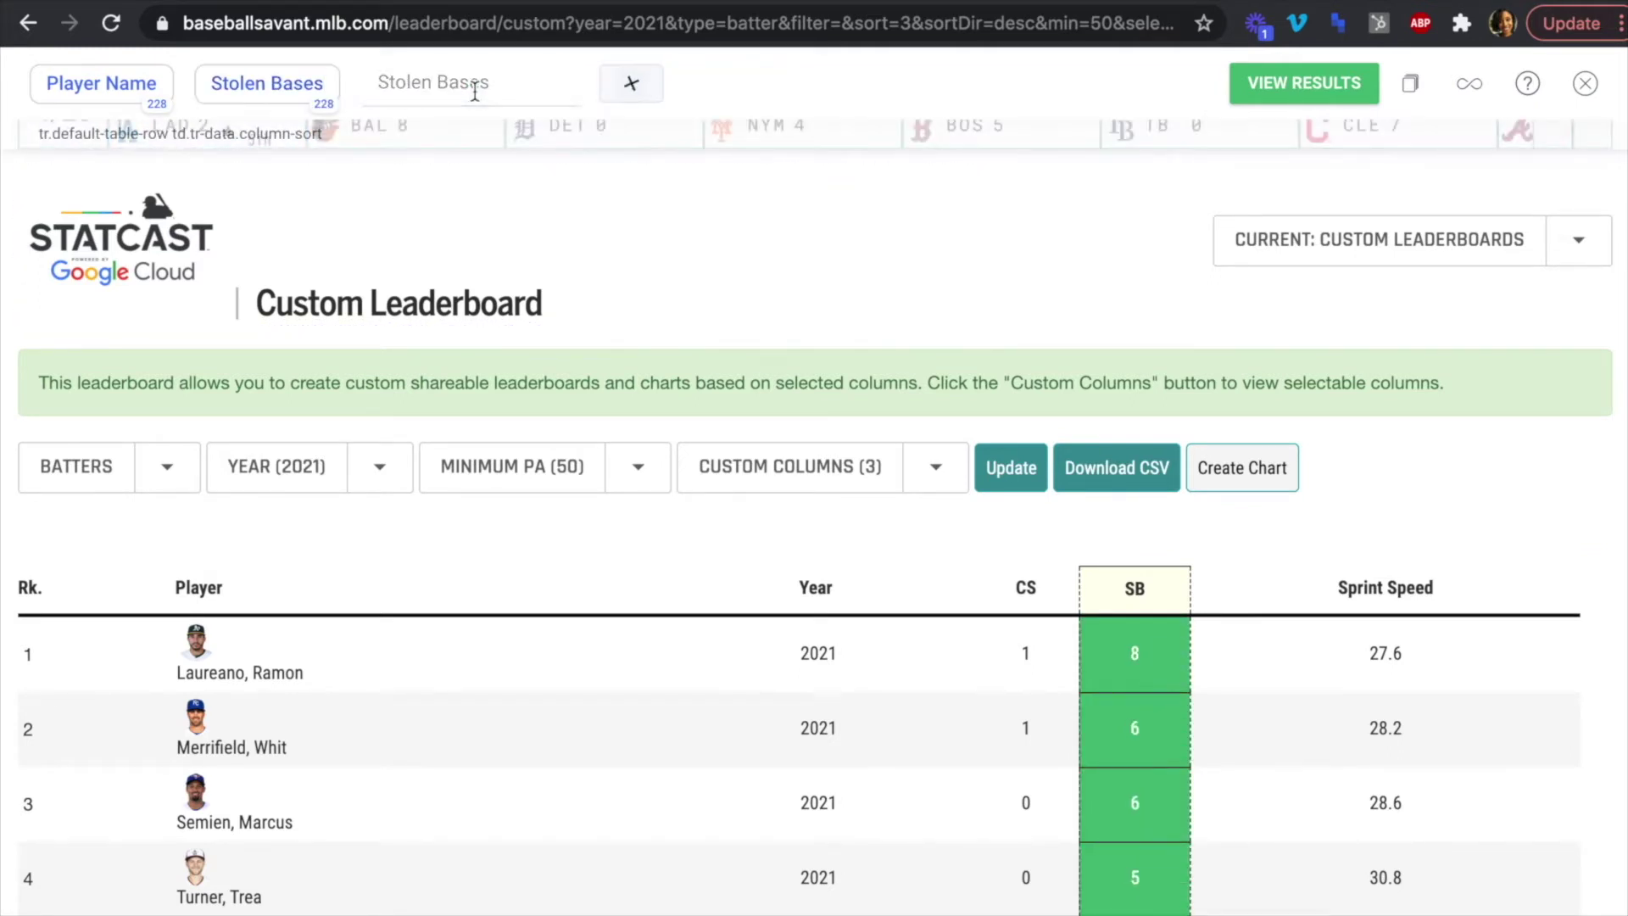
Add a property named Caught Stealing that captures only the CS column, excluding the other columns from the selection.
left_click(366, 93)
double_click(413, 88)
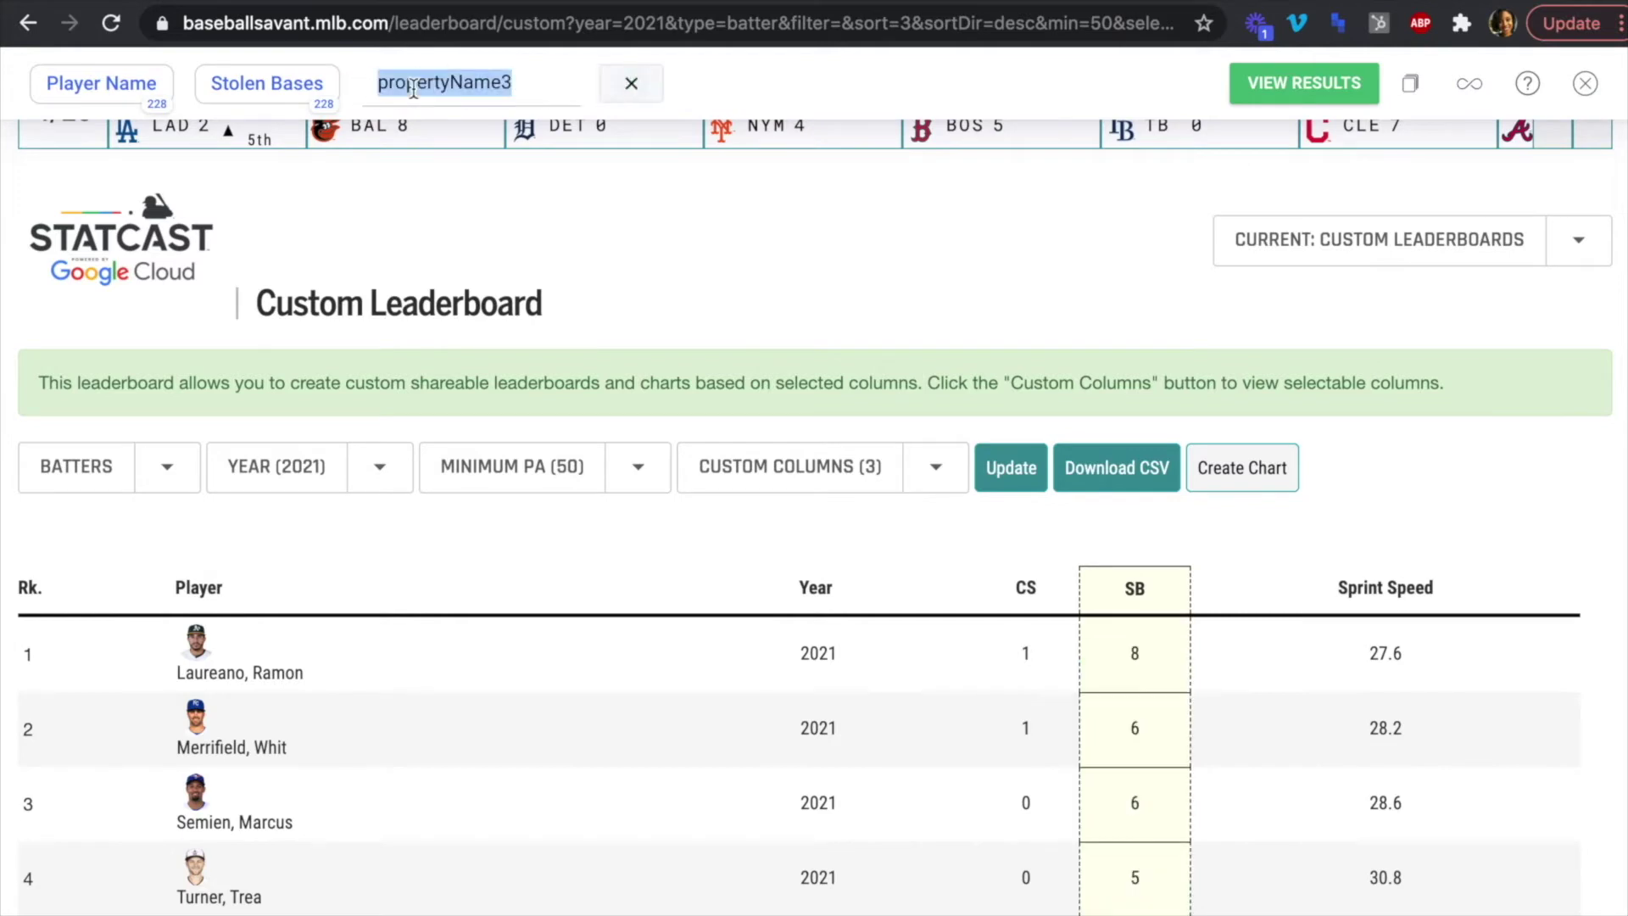
type("Caught S")
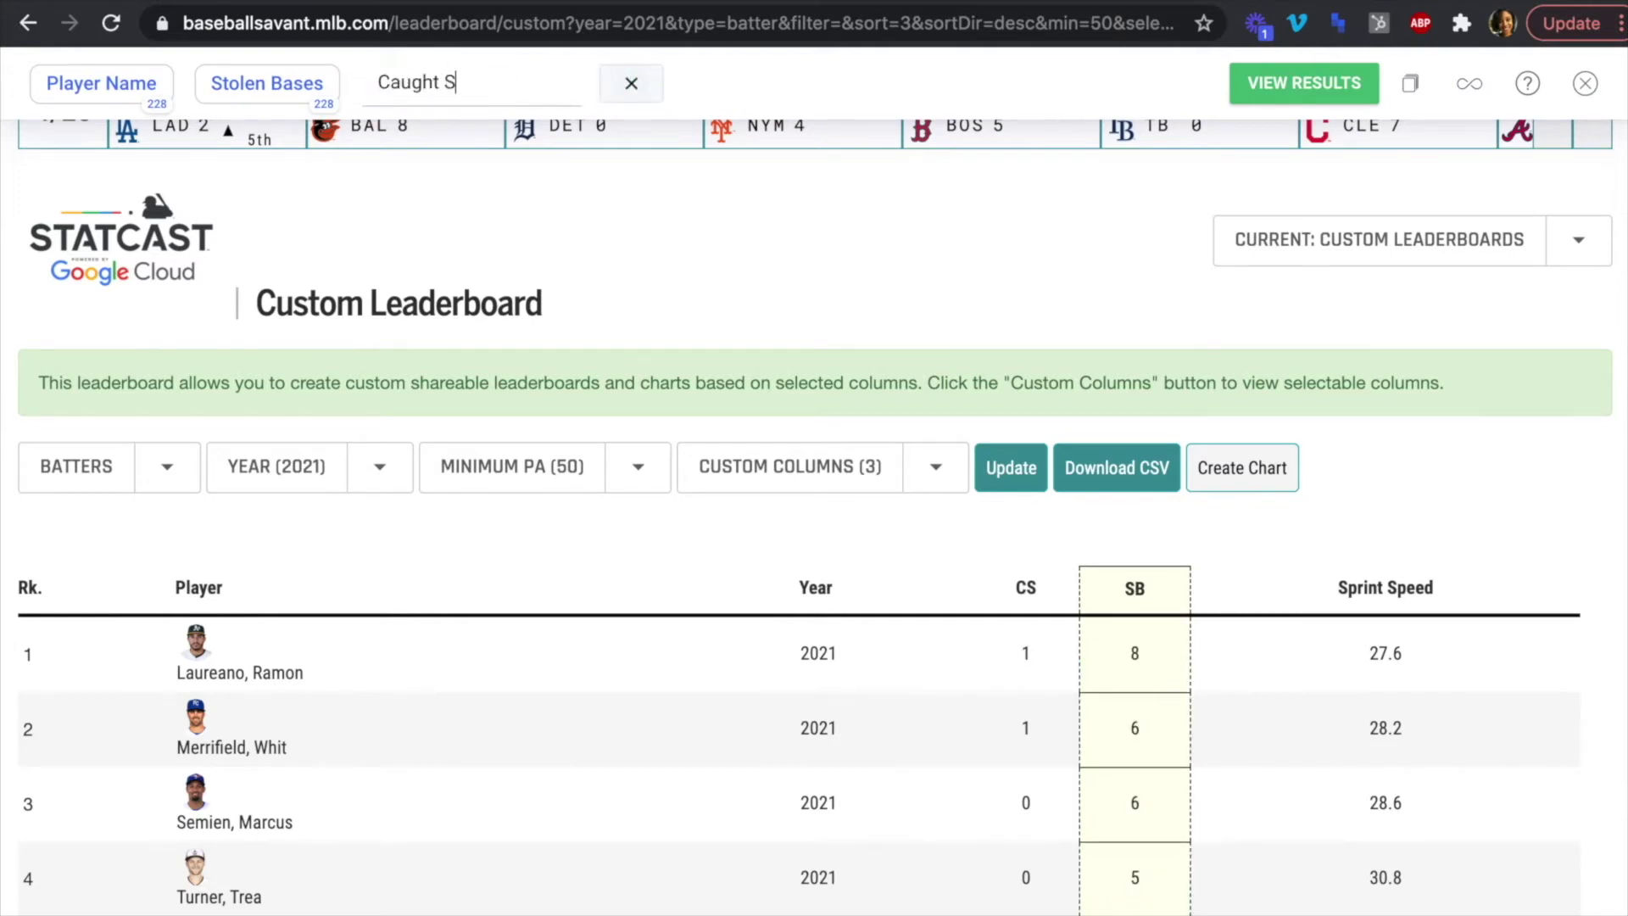
type("tealing")
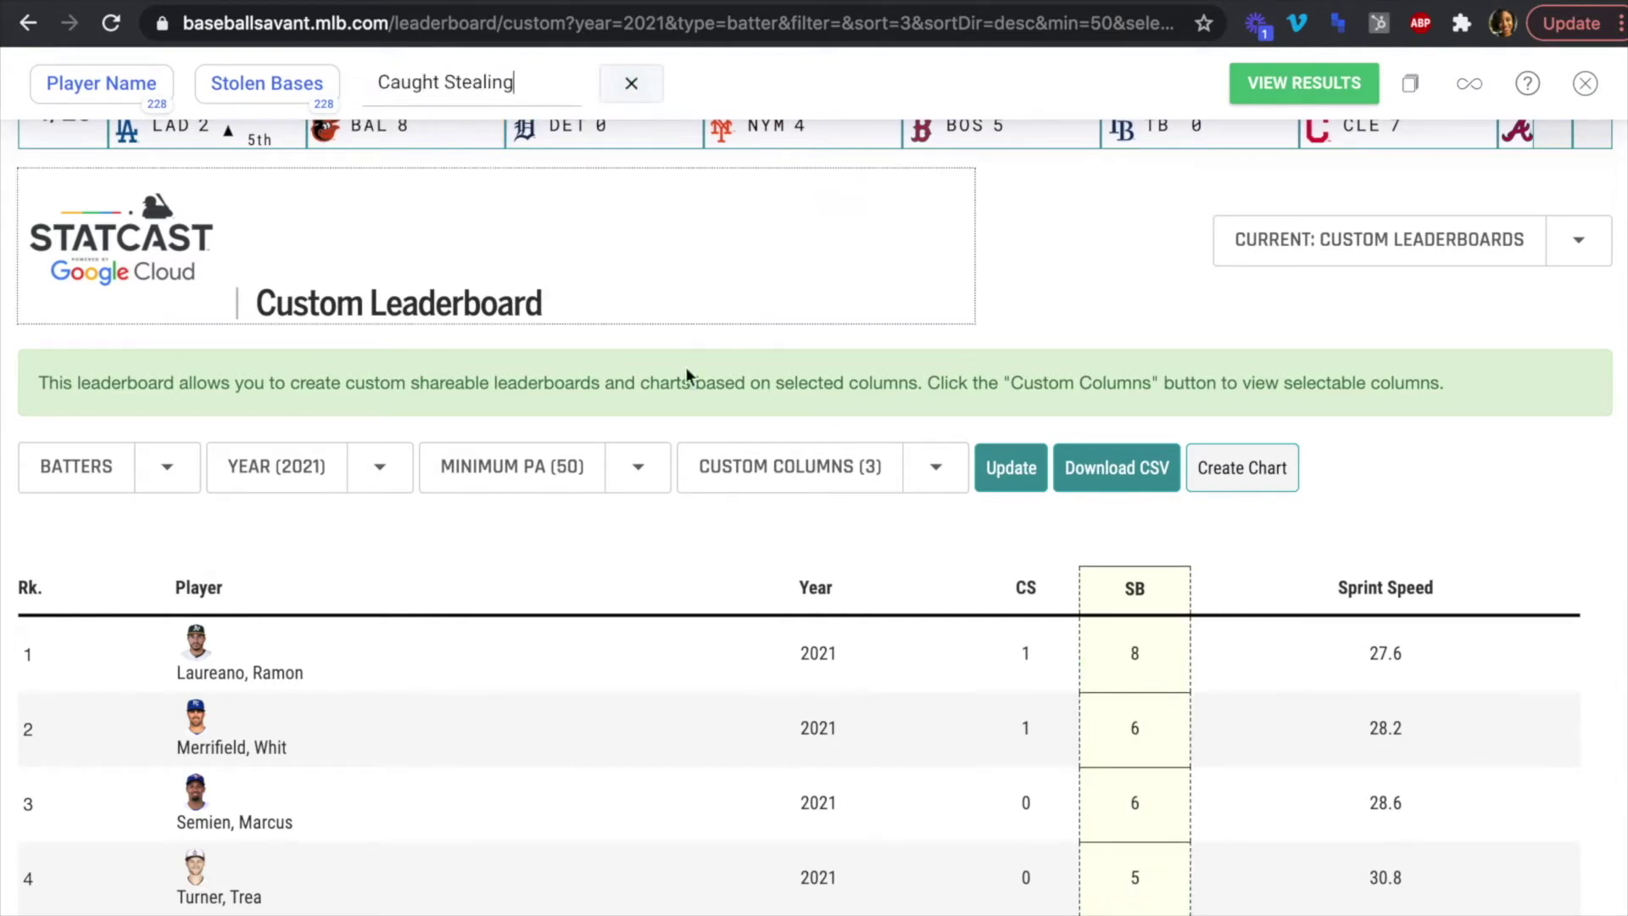
left_click(1058, 747)
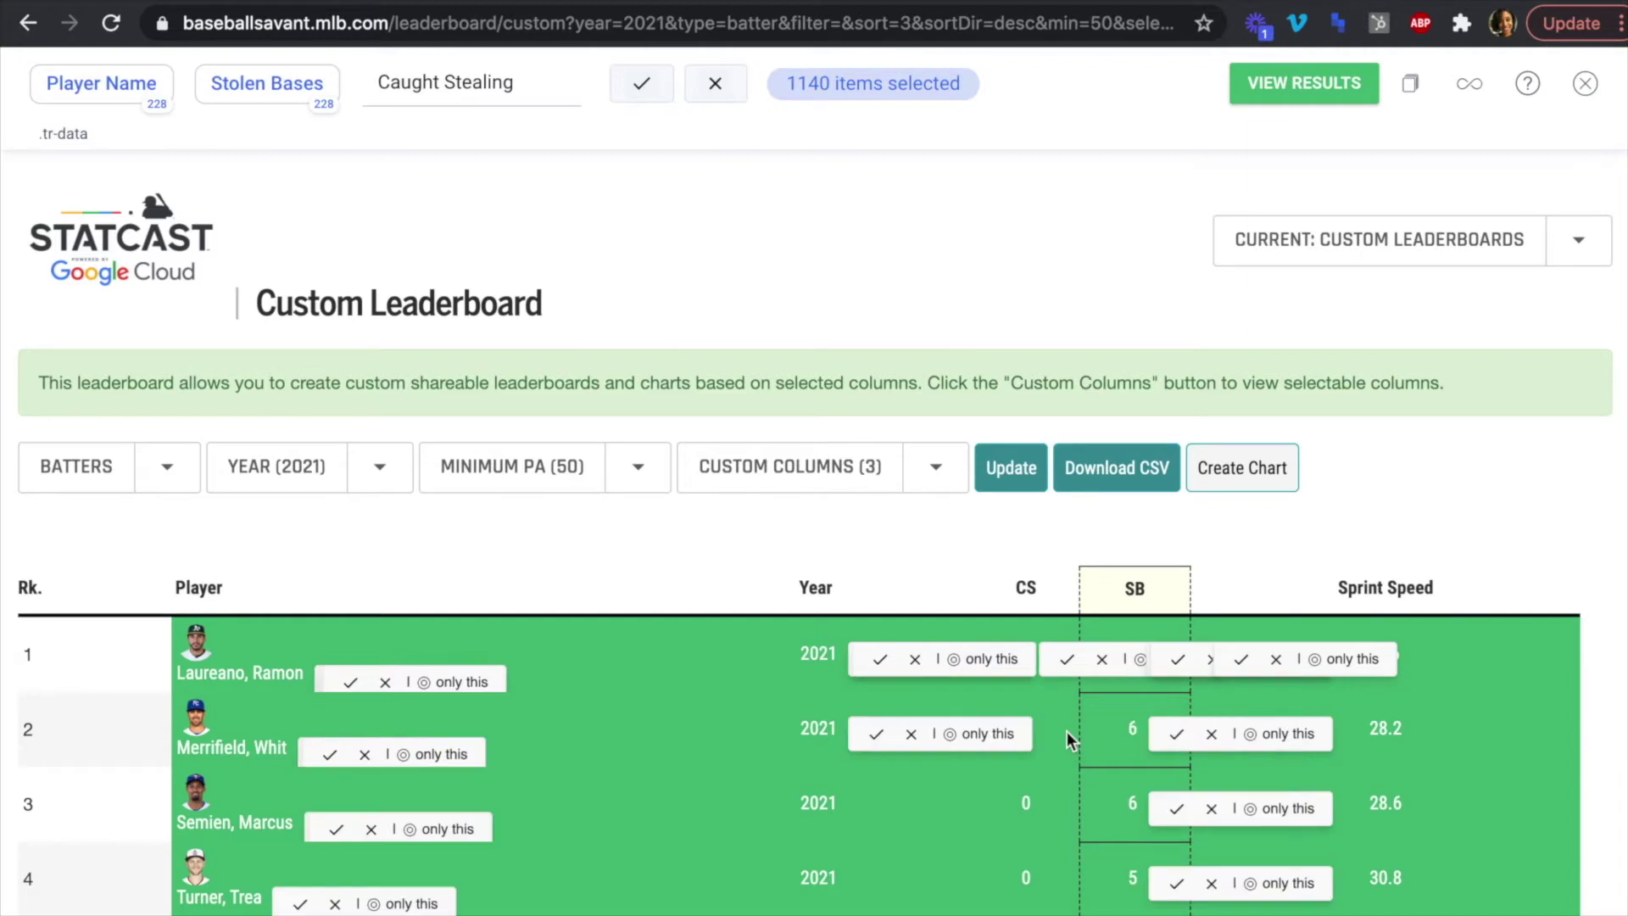
left_click(1215, 740)
left_click(914, 745)
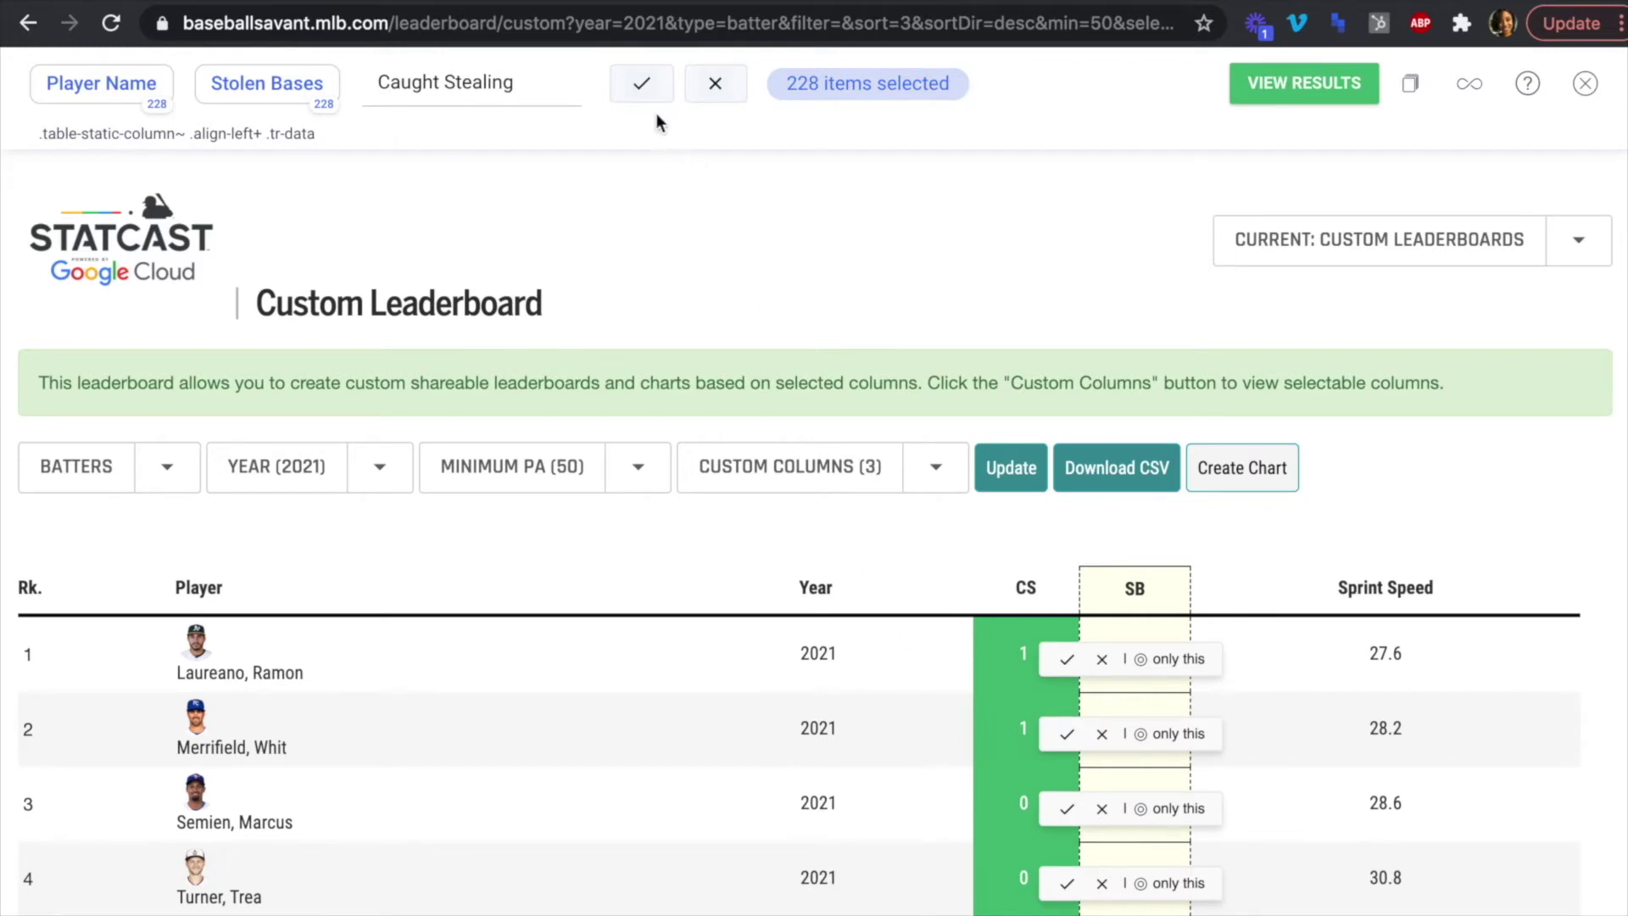
left_click(642, 83)
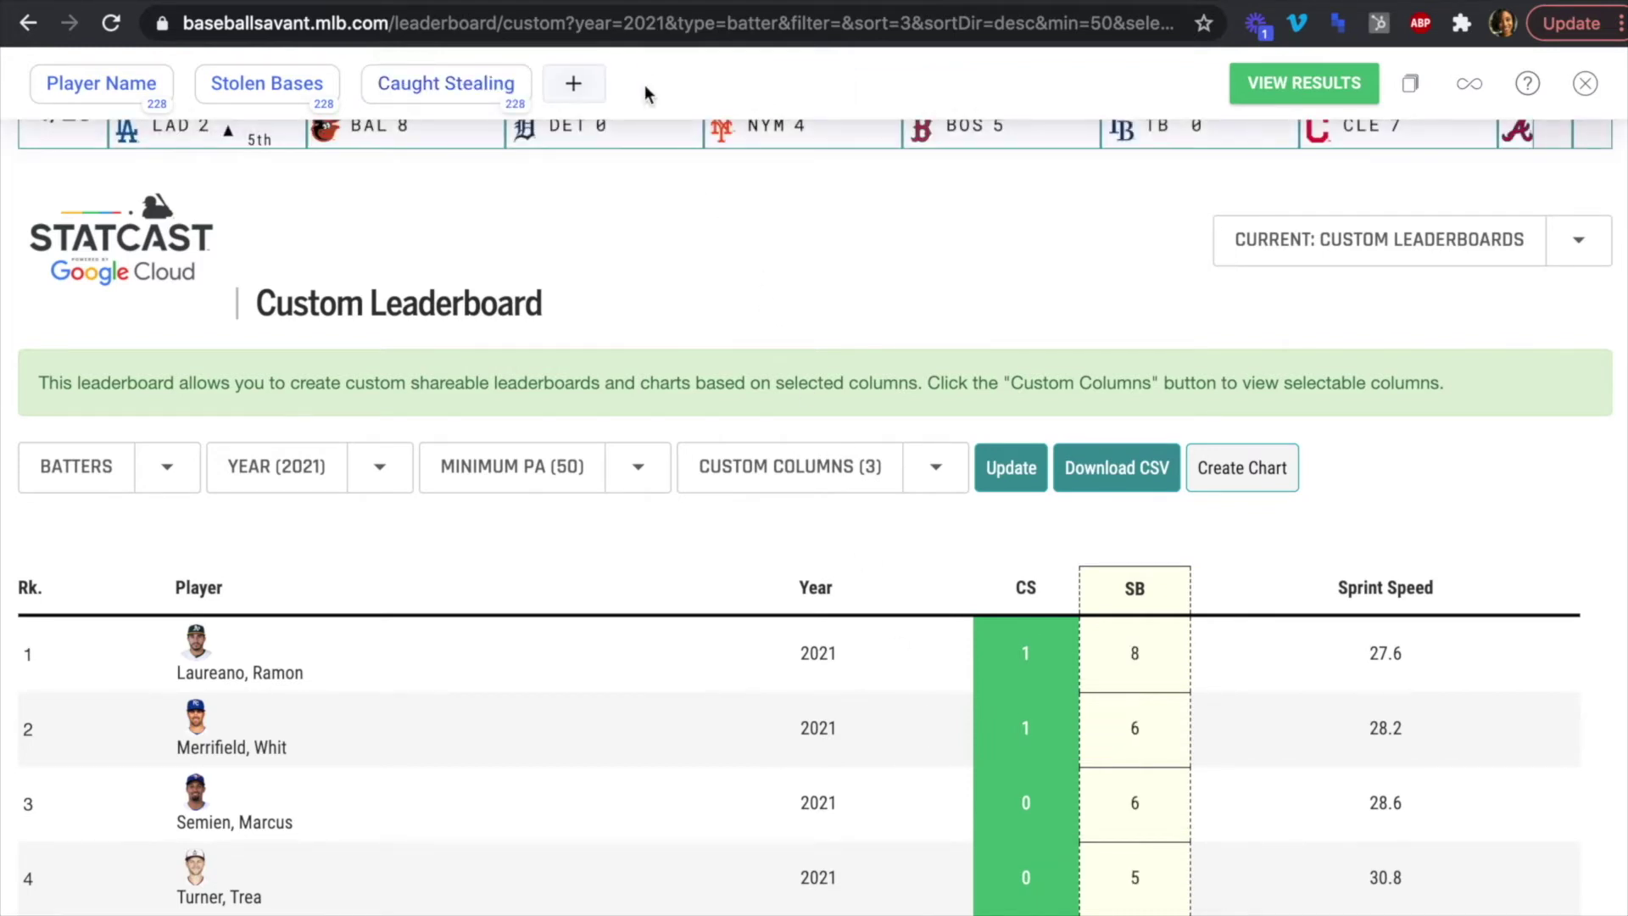
View the scrape results and examine the extracted player, stolen base and caught stealing rows in the table preview.
left_click(1272, 89)
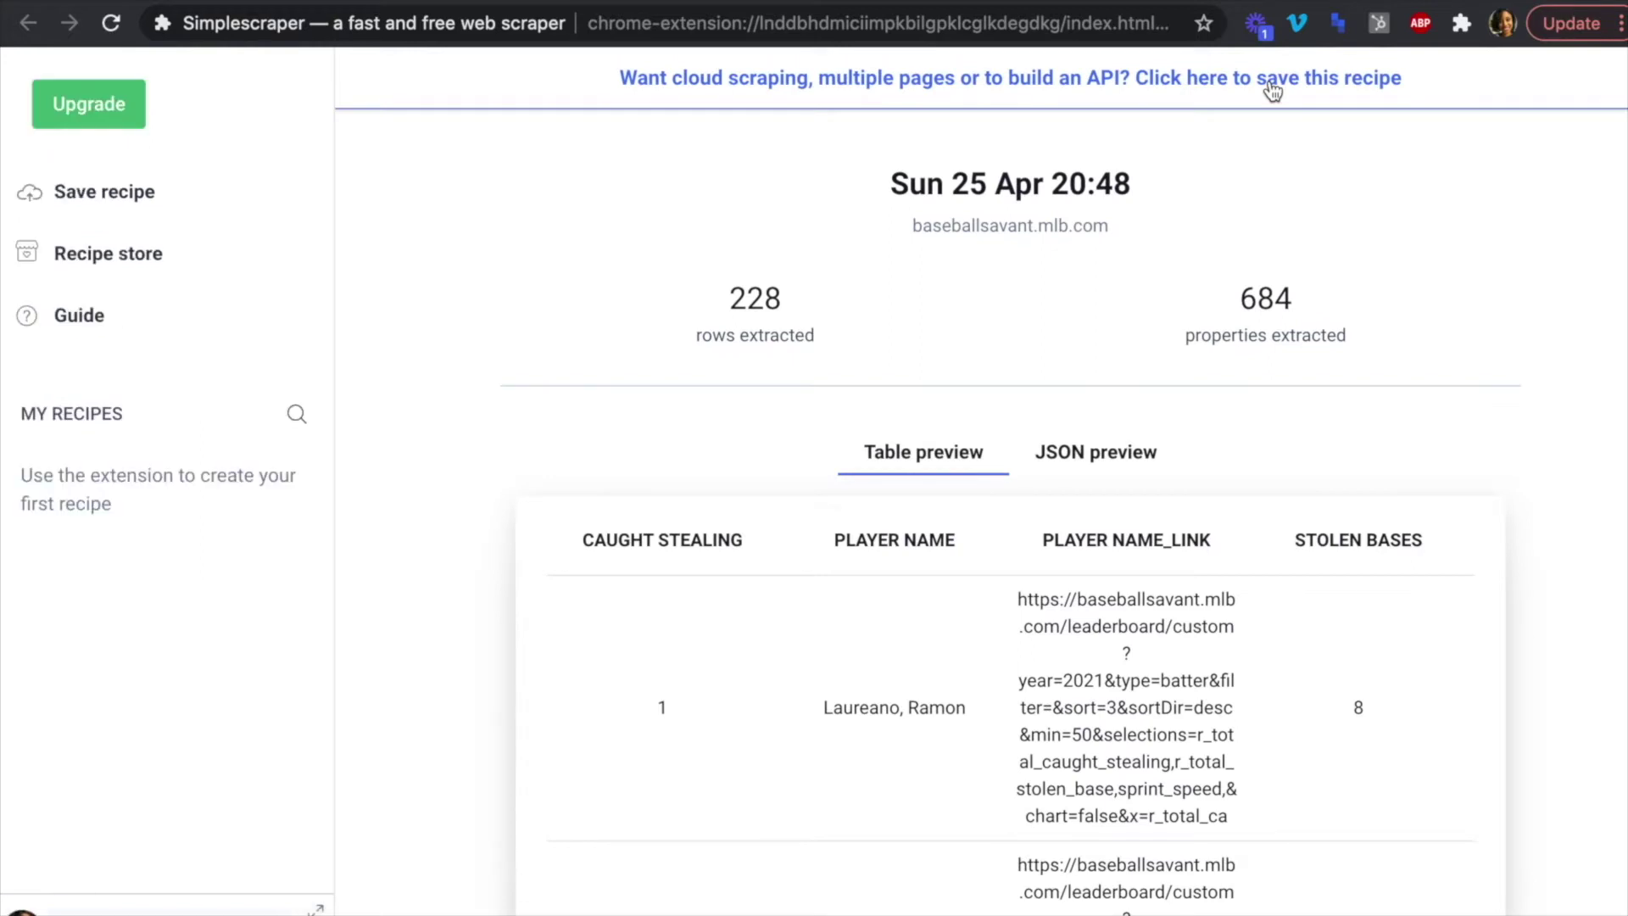
scroll(1168, 571, "down", 4)
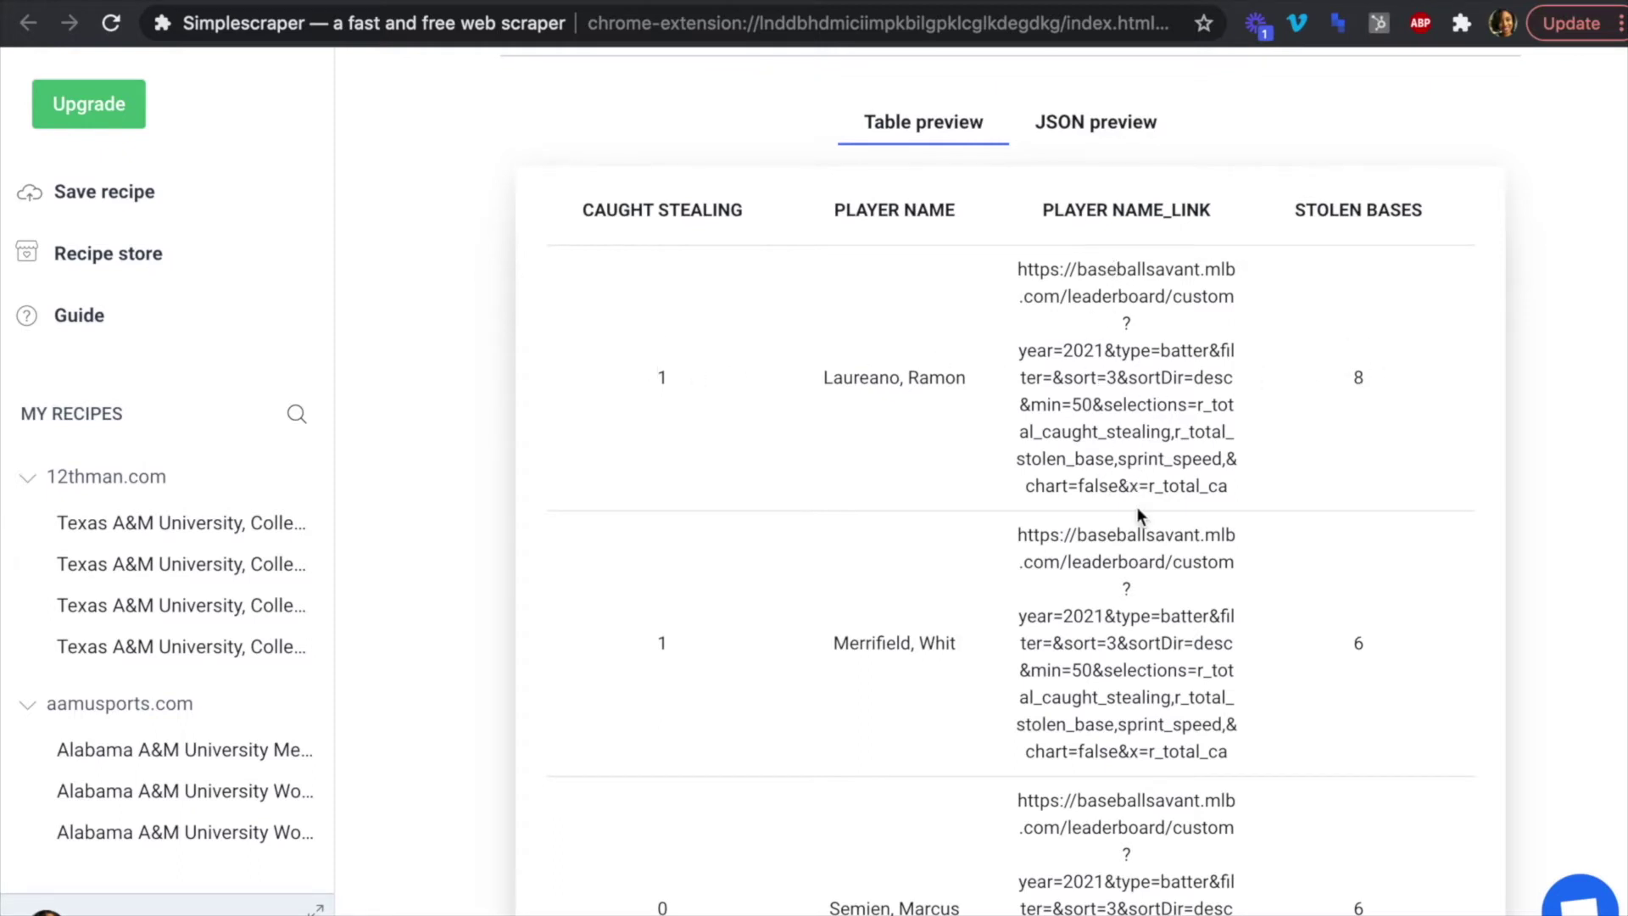
scroll(1136, 507, "down", 6)
scroll(1137, 507, "down", 2)
scroll(1137, 507, "up", 9)
scroll(1137, 507, "up", 3)
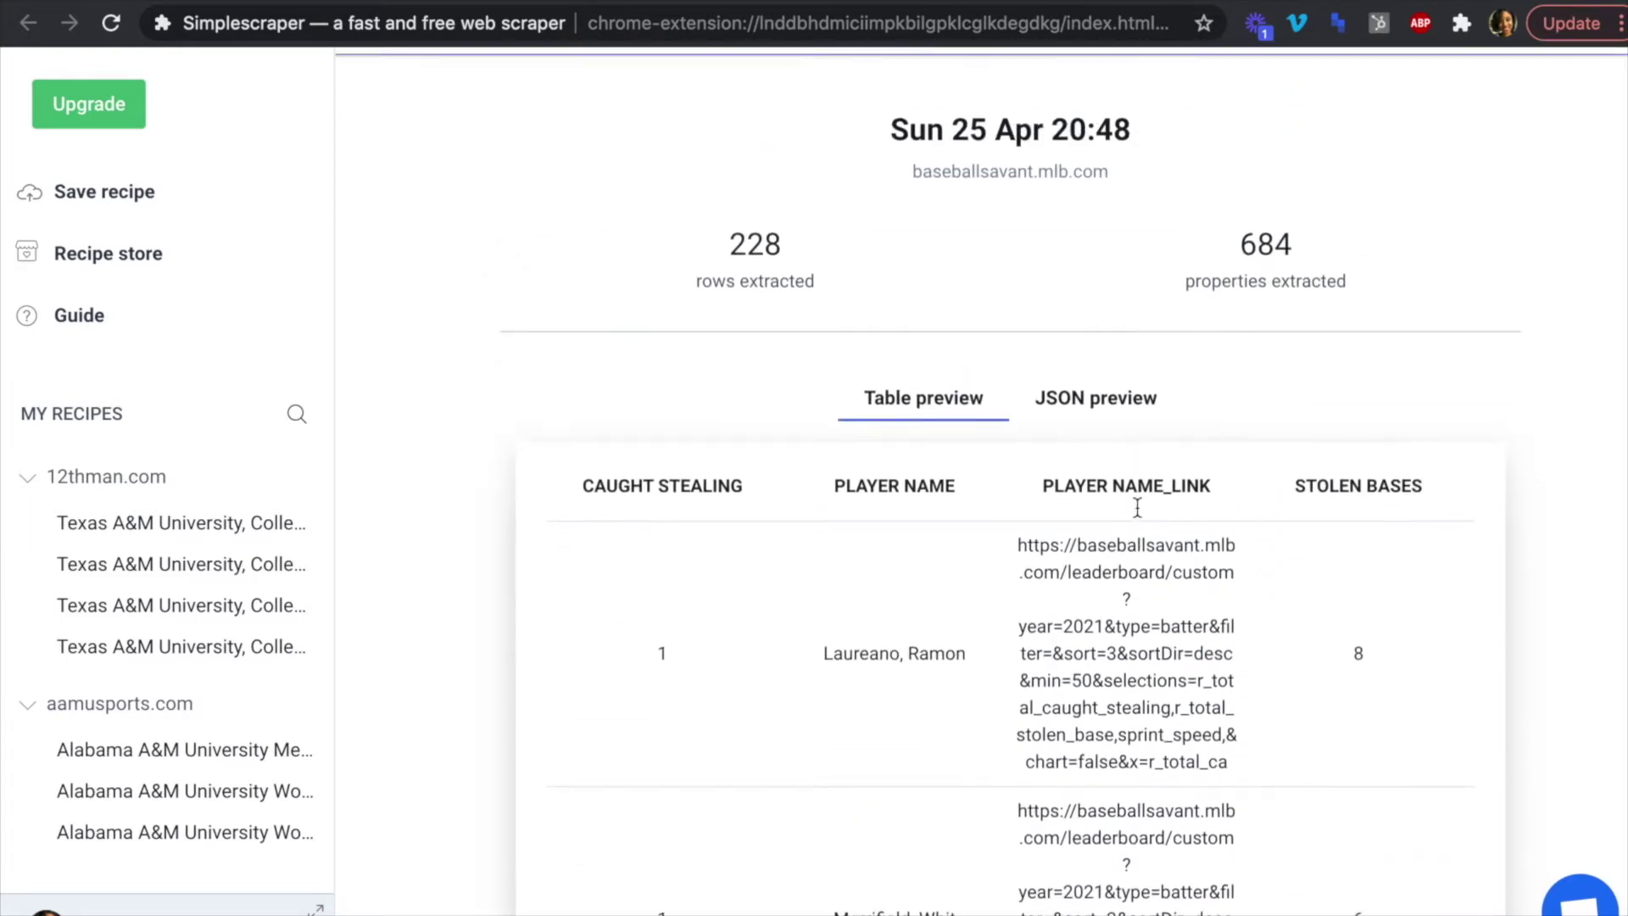
scroll(1137, 507, "down", 13)
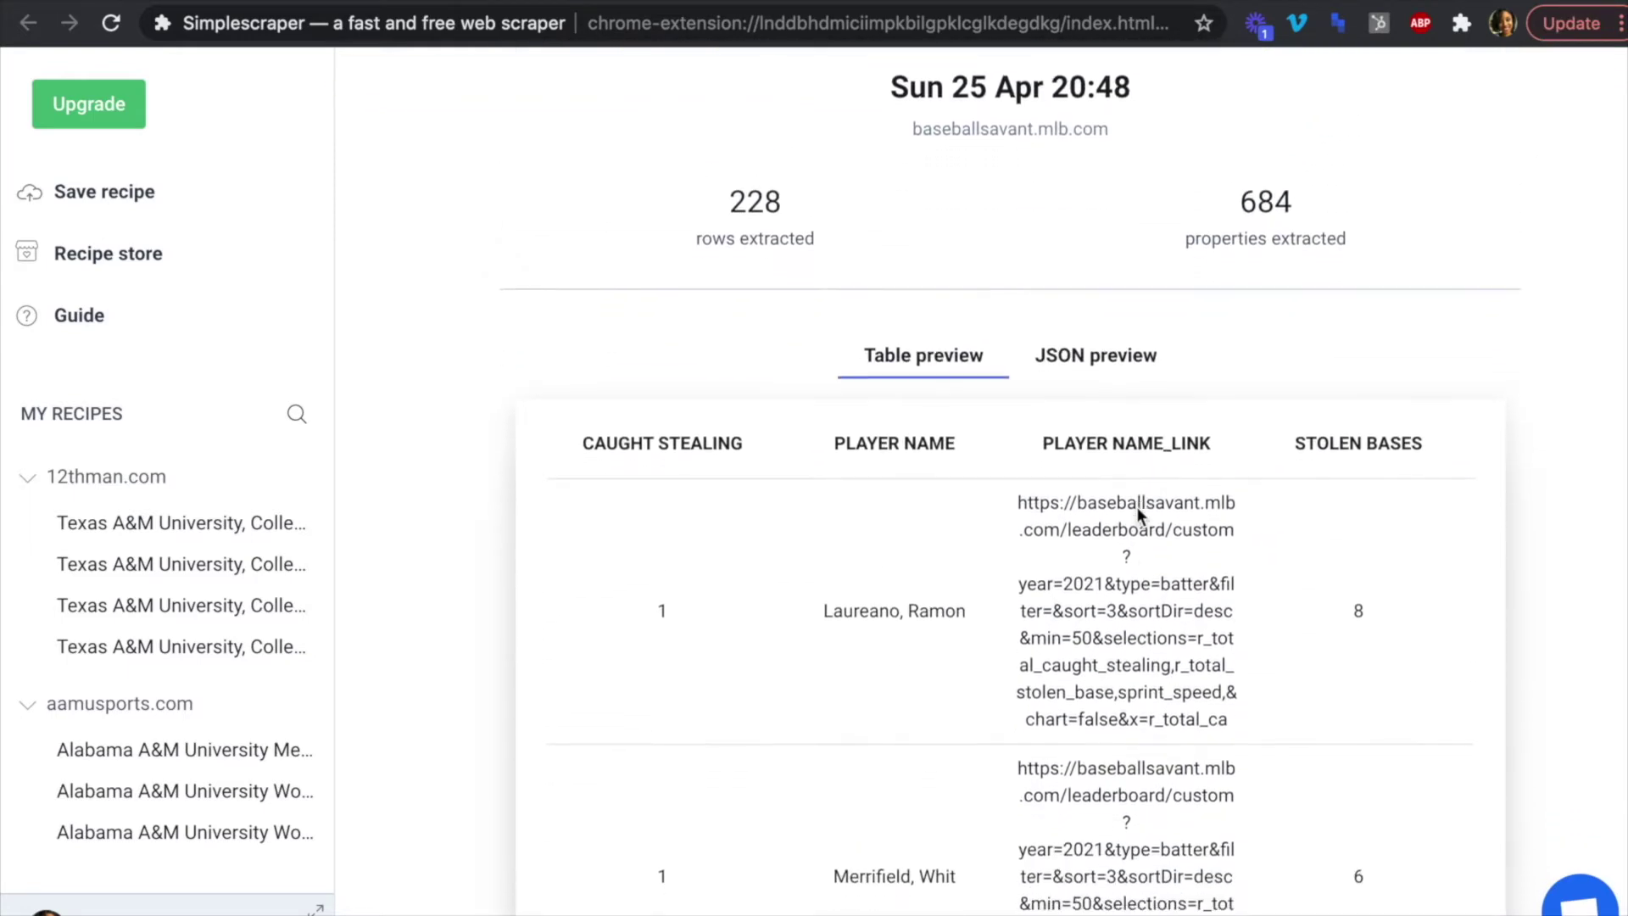
scroll(1137, 507, "down", 15)
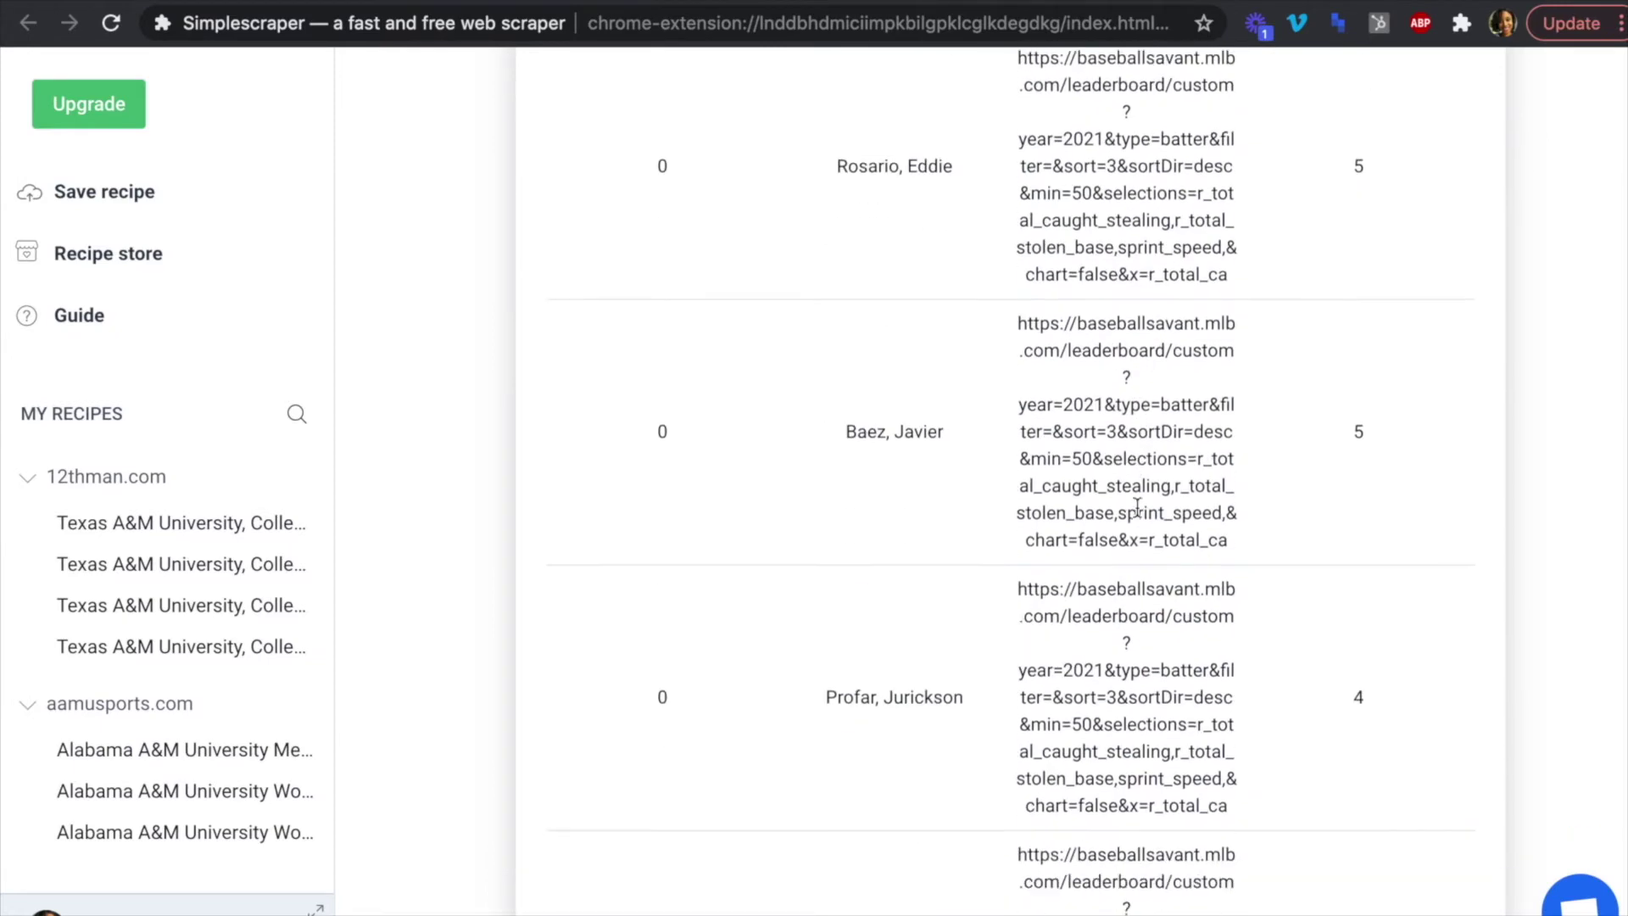
scroll(1137, 507, "up", 8)
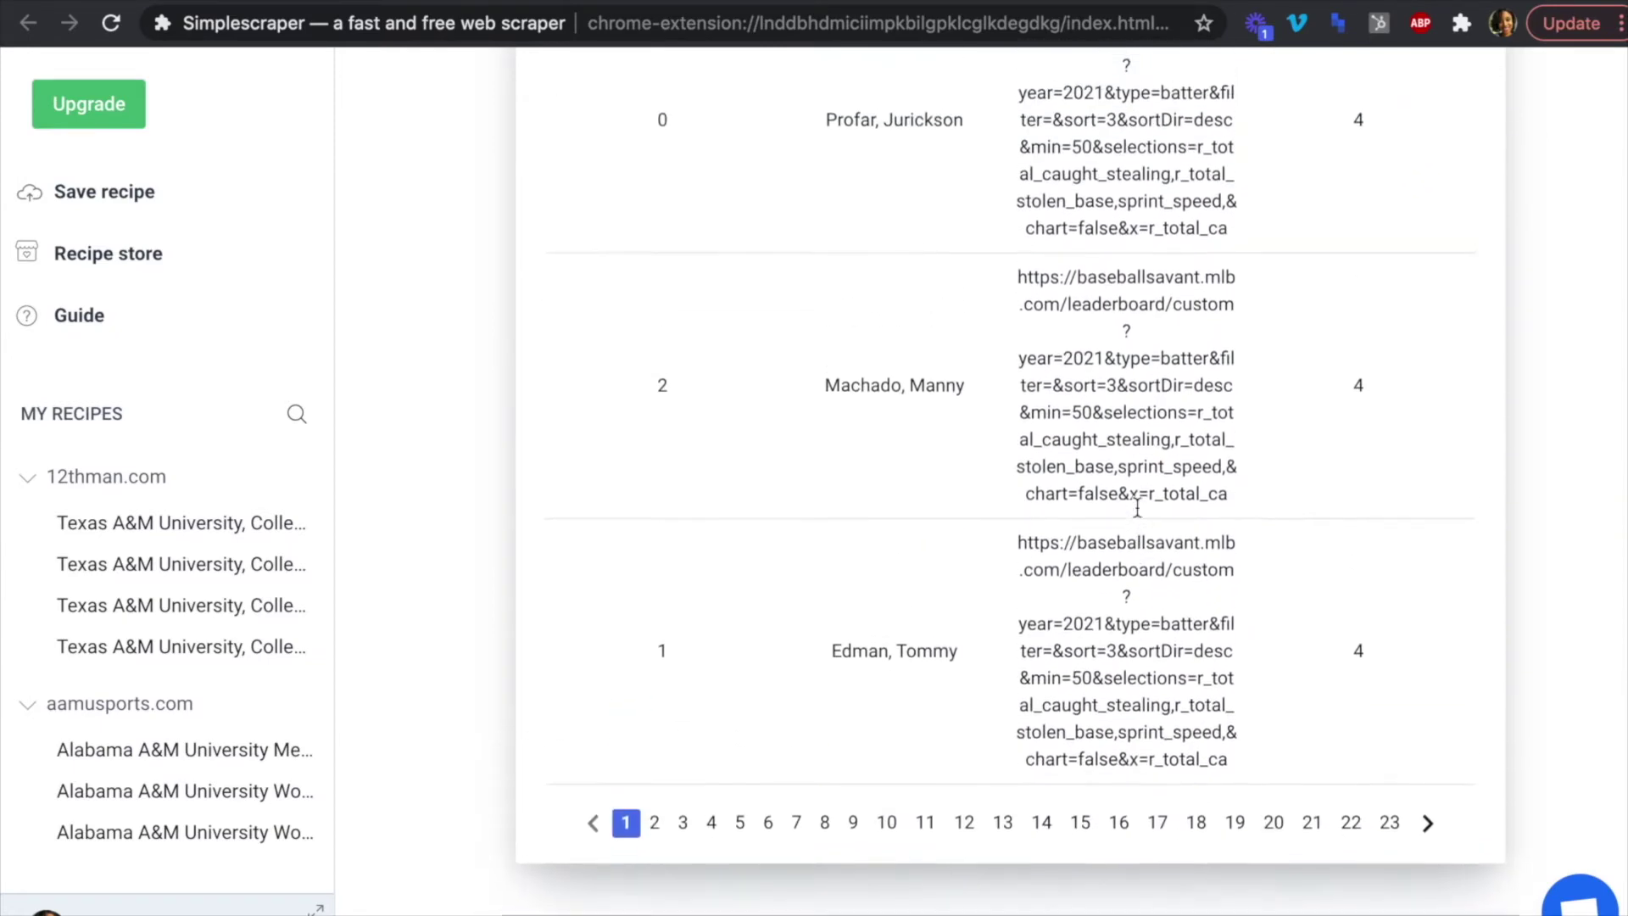
scroll(1137, 507, "up", 8)
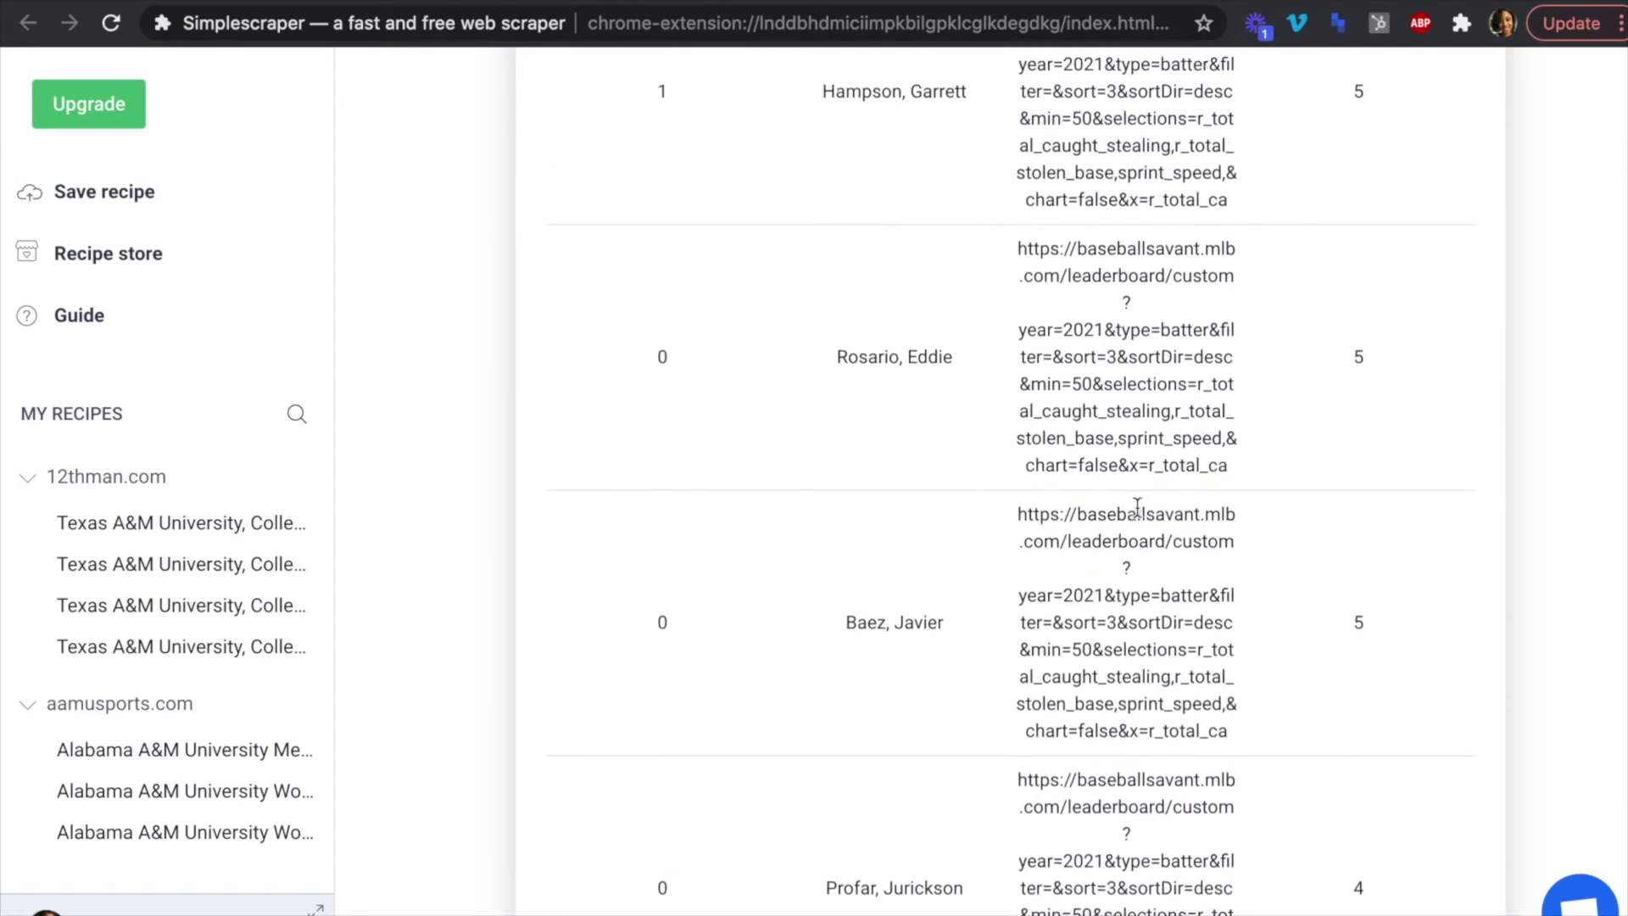
scroll(1138, 507, "up", 8)
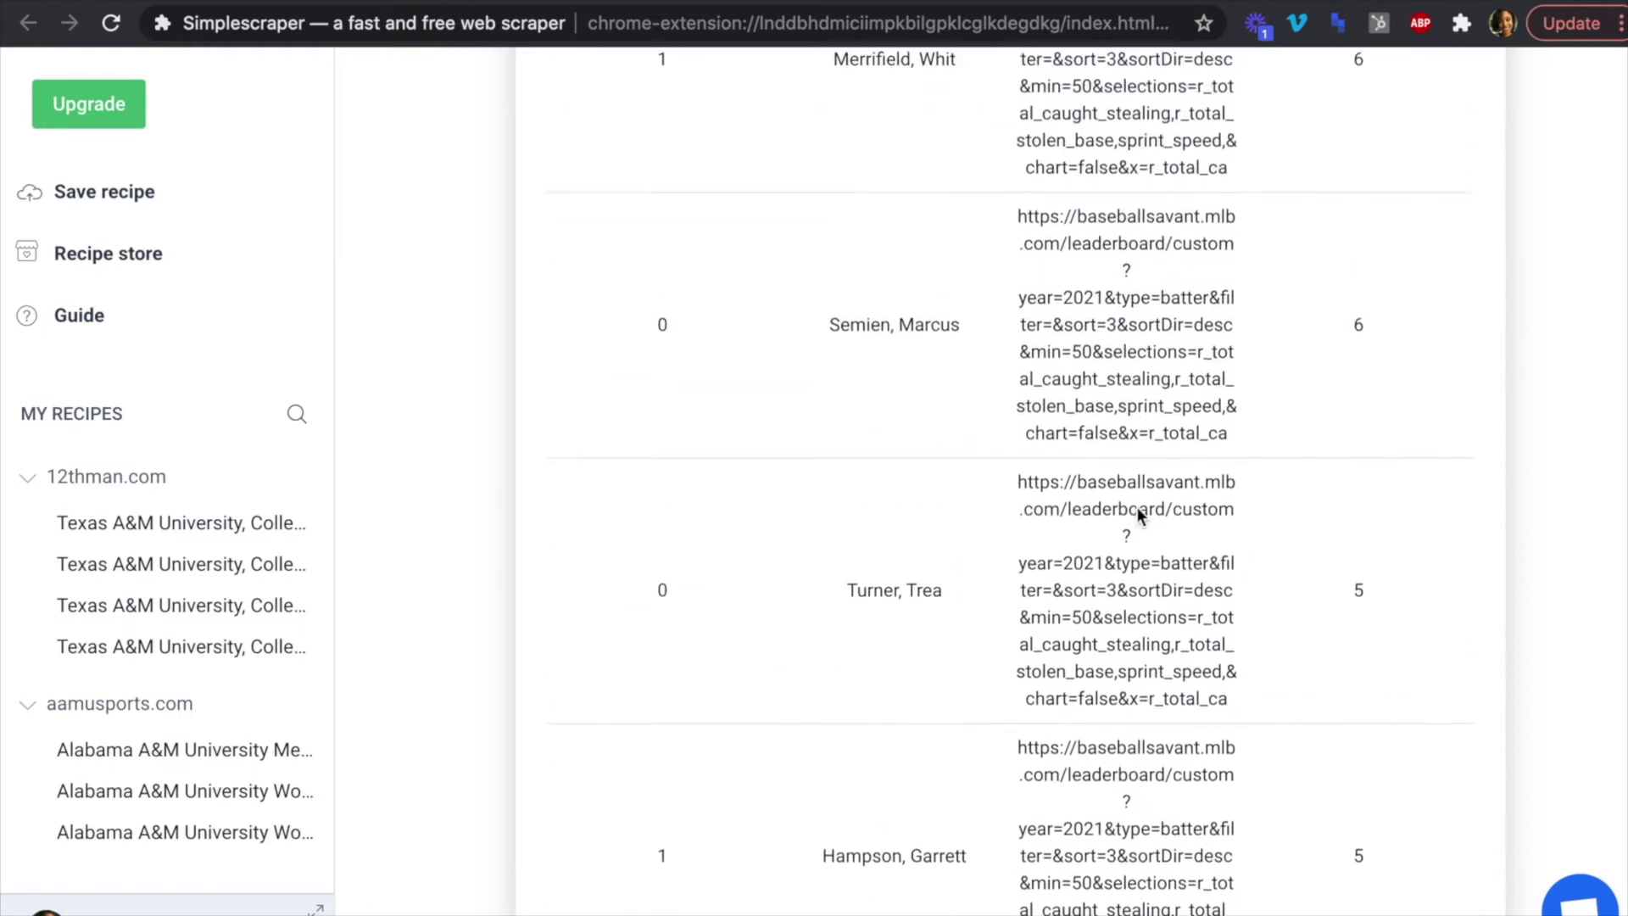
scroll(1137, 507, "up", 5)
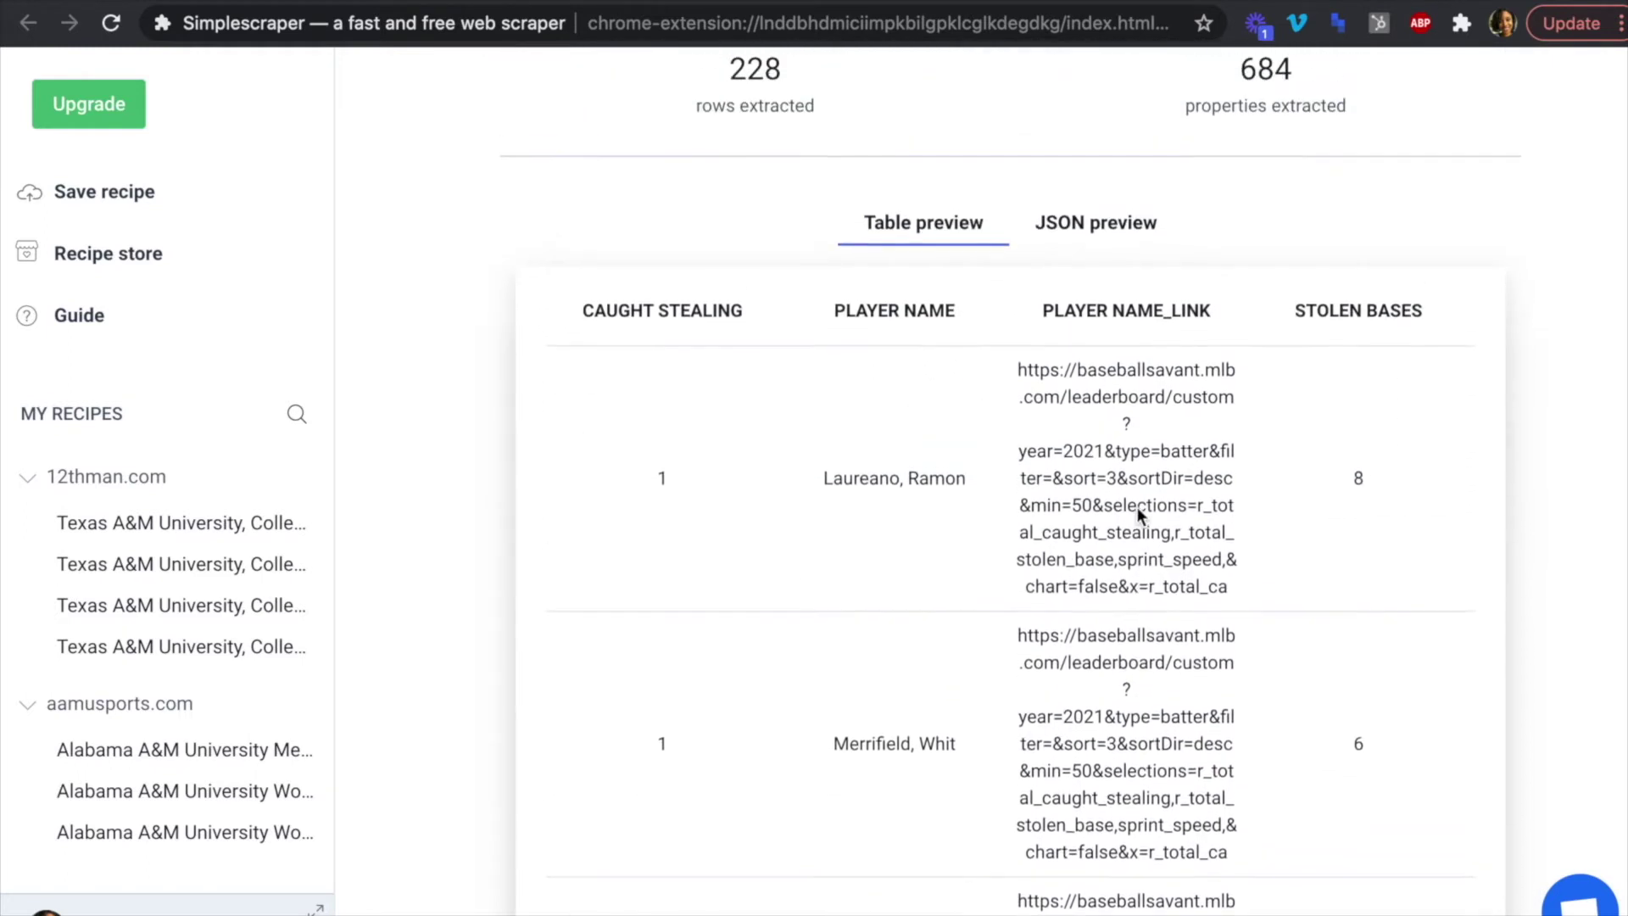
Start saving the scrape as a recipe and name it MLB Net Stolen Bases.
left_click(132, 195)
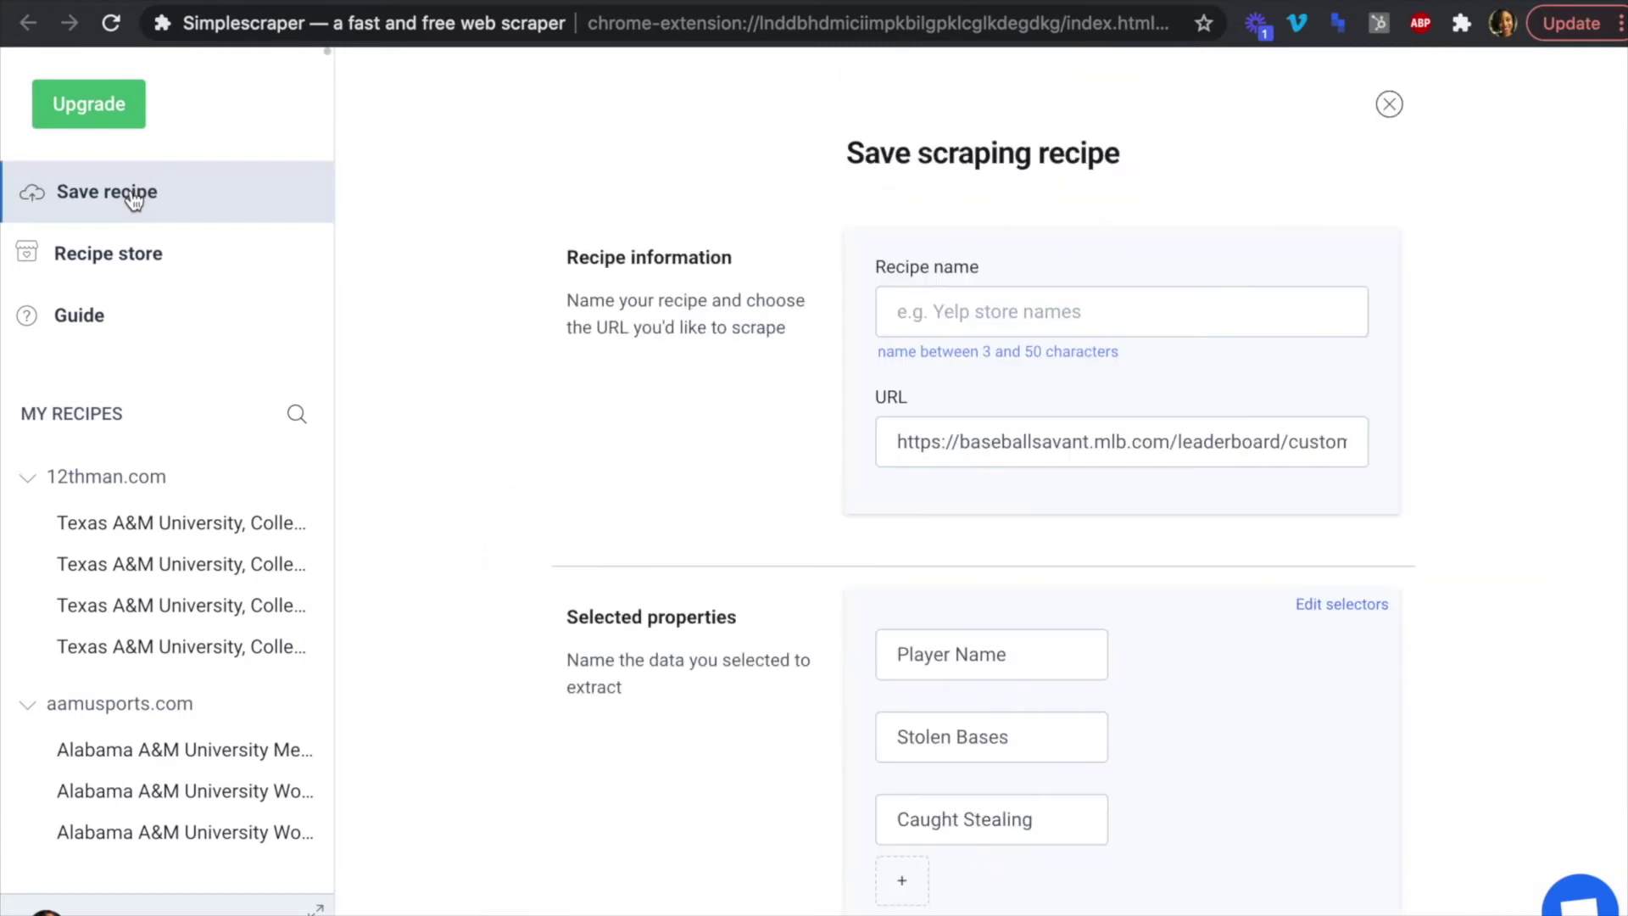
left_click(959, 310)
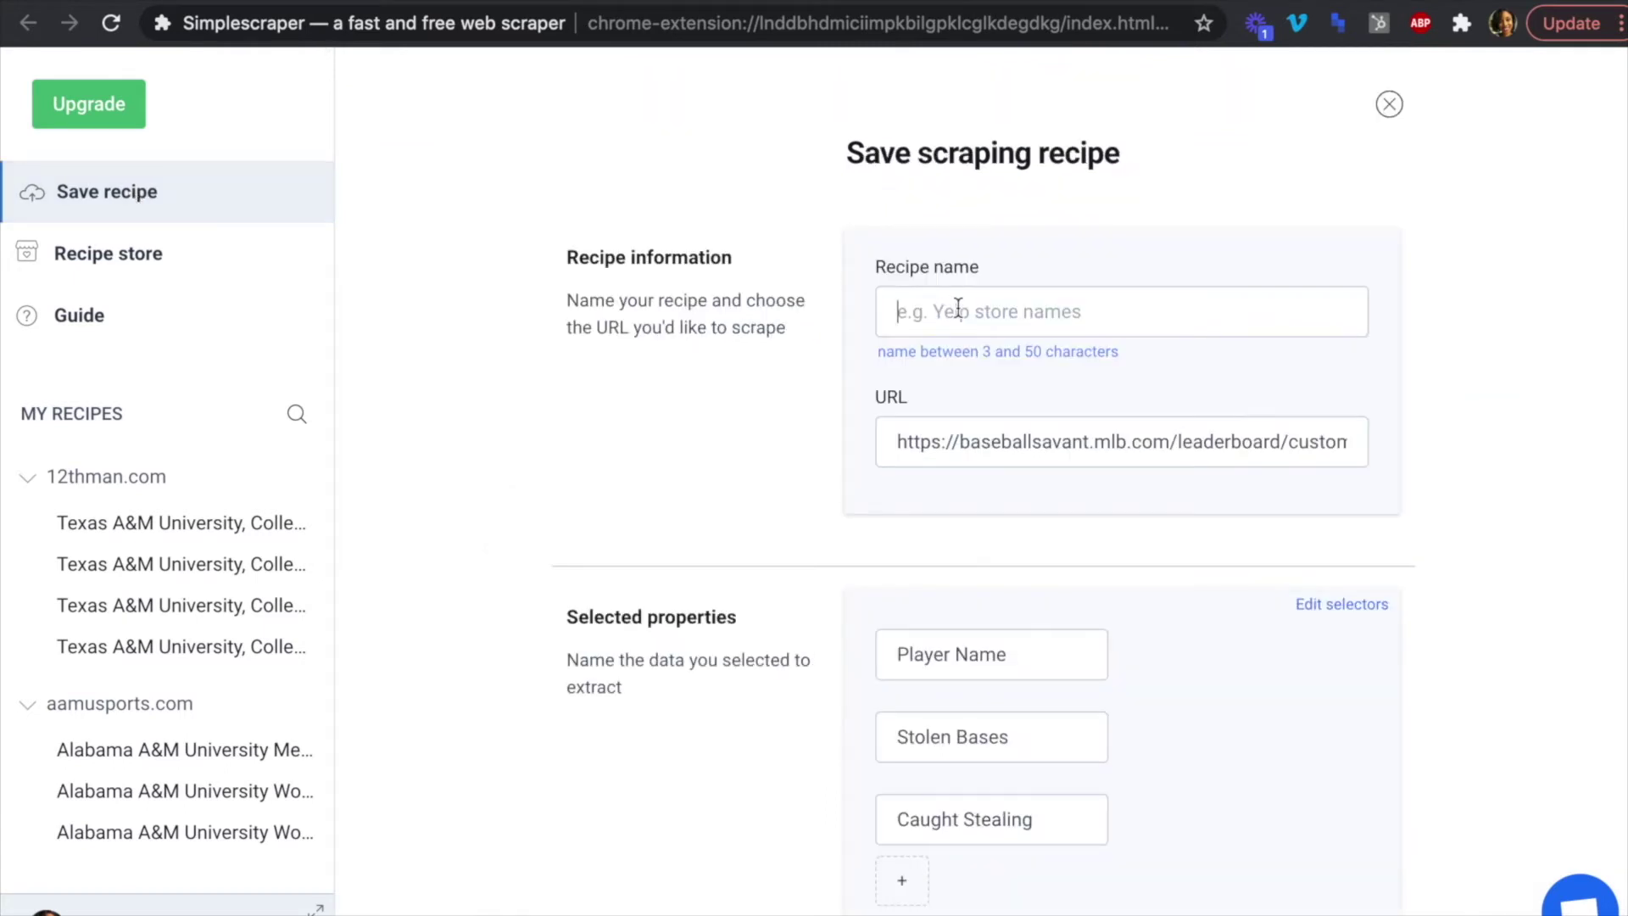
type("Net Sol")
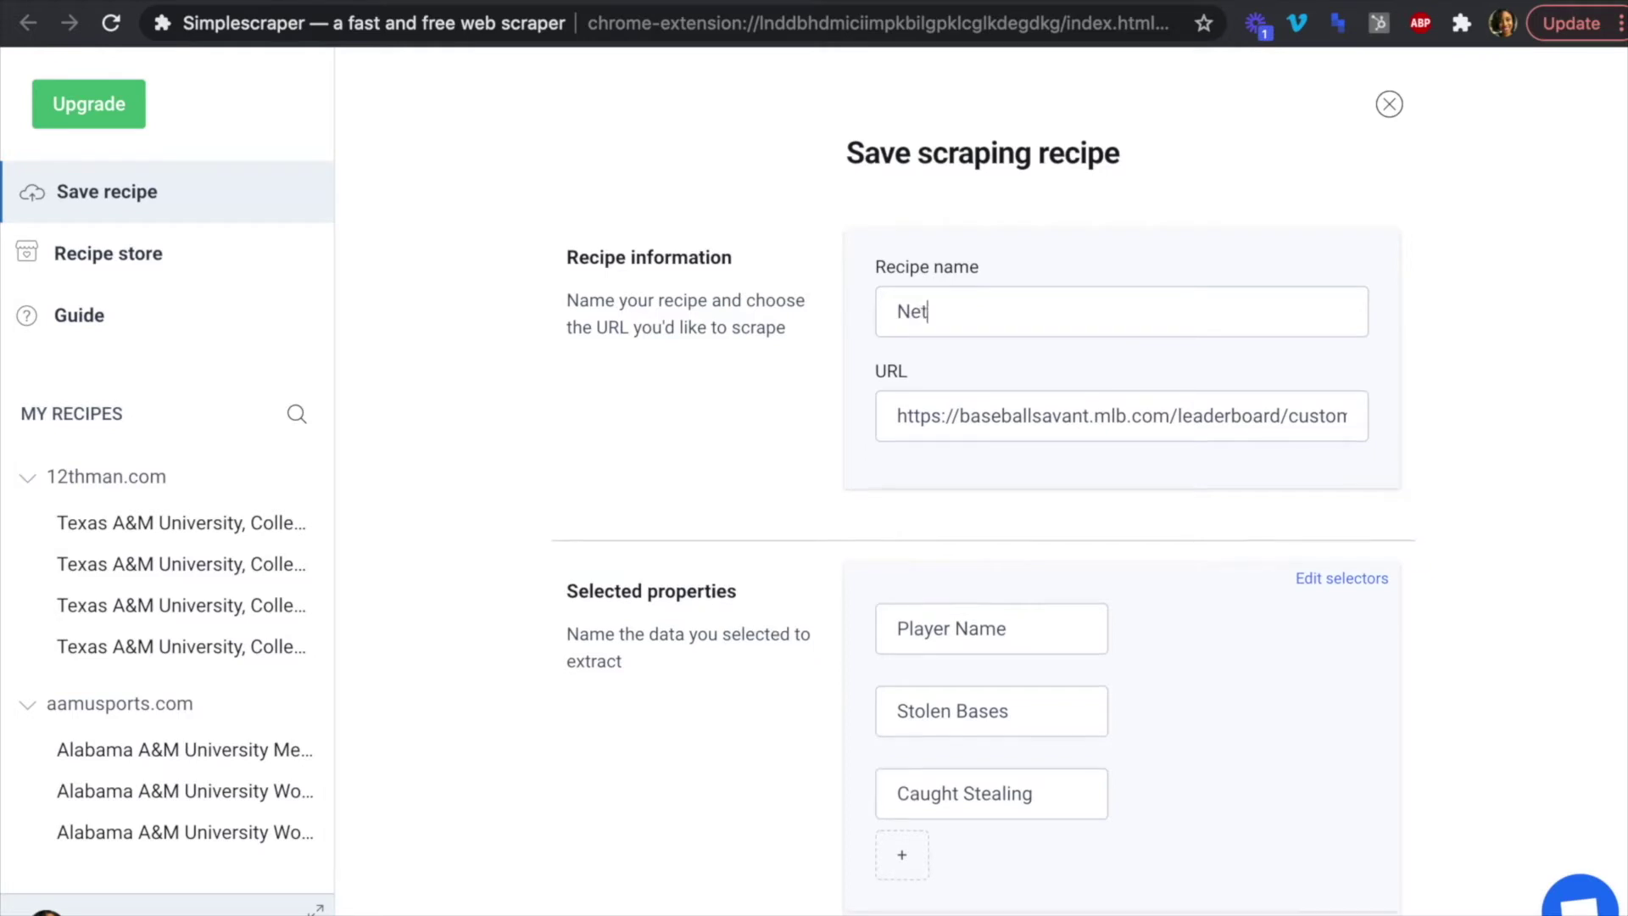
key("BackSpace")
key("BackSpace")
key("BackSpace")
key("BackSpace")
key("BackSpace")
key("BackSpace")
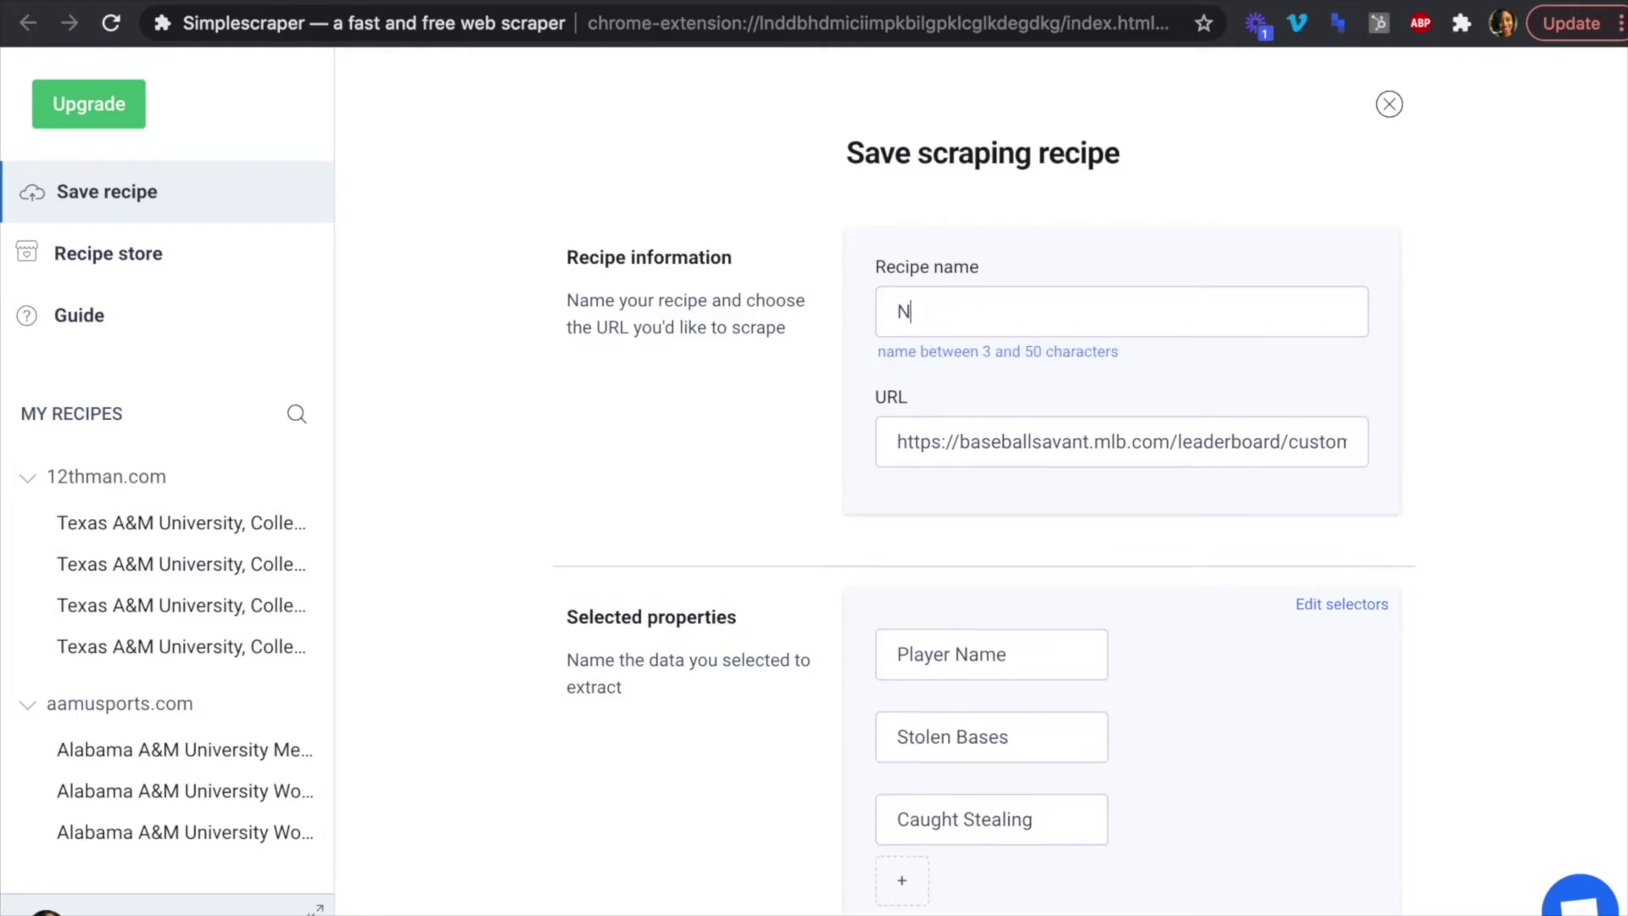
type("MLB Net Stolen Bases")
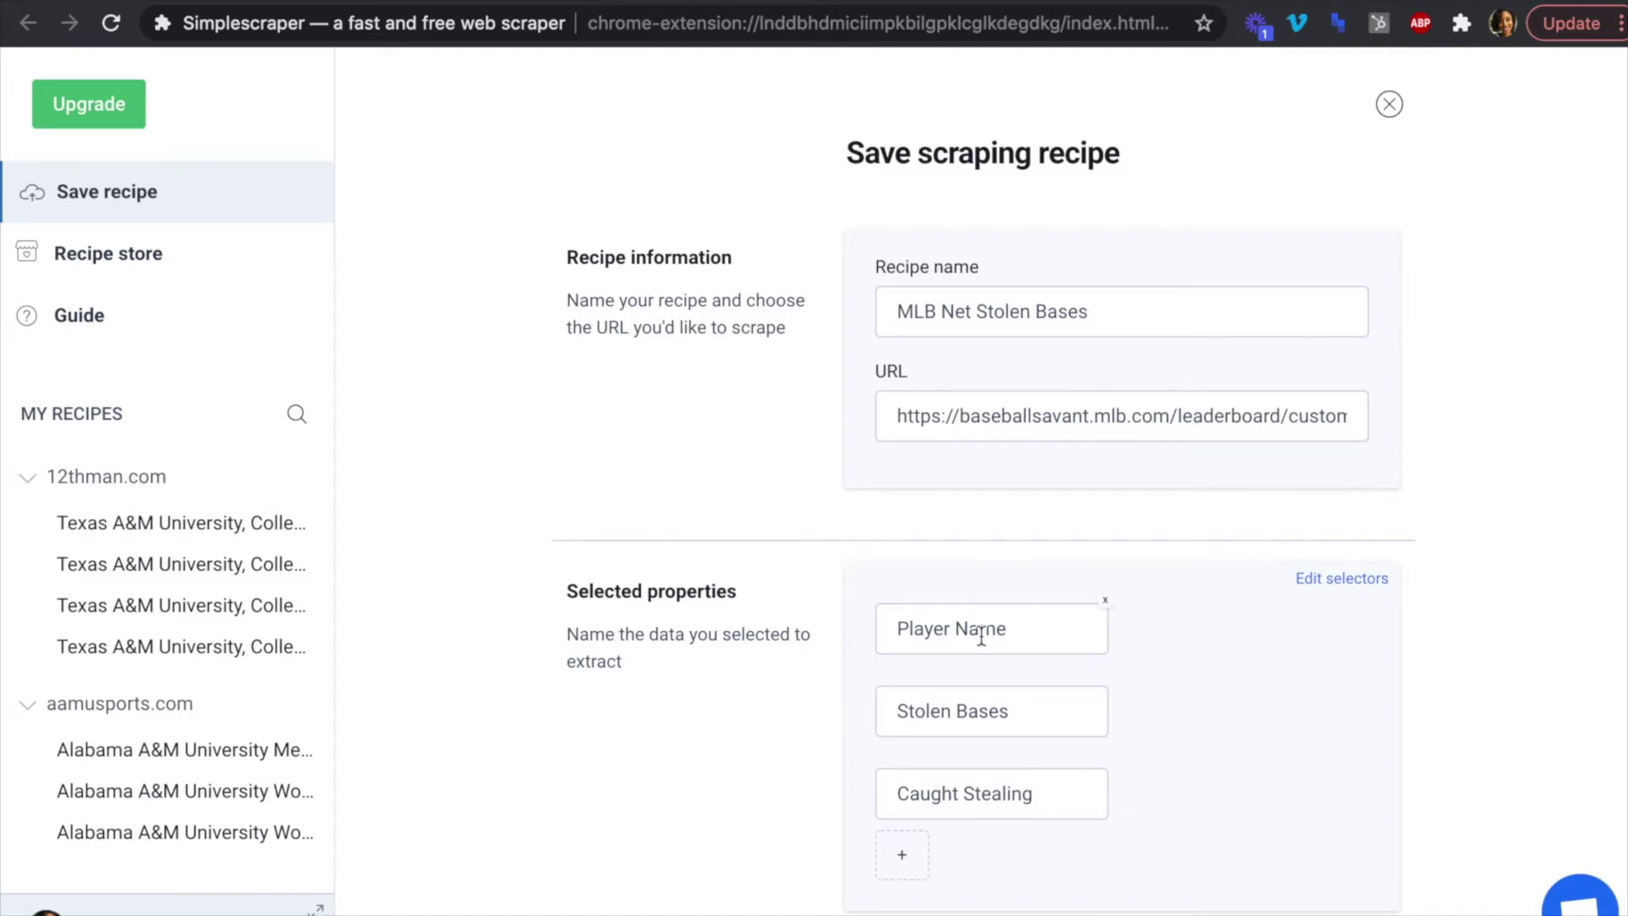
Review the recipe's selected properties and page navigation settings, and create the recipe.
scroll(1082, 736, "down", 4)
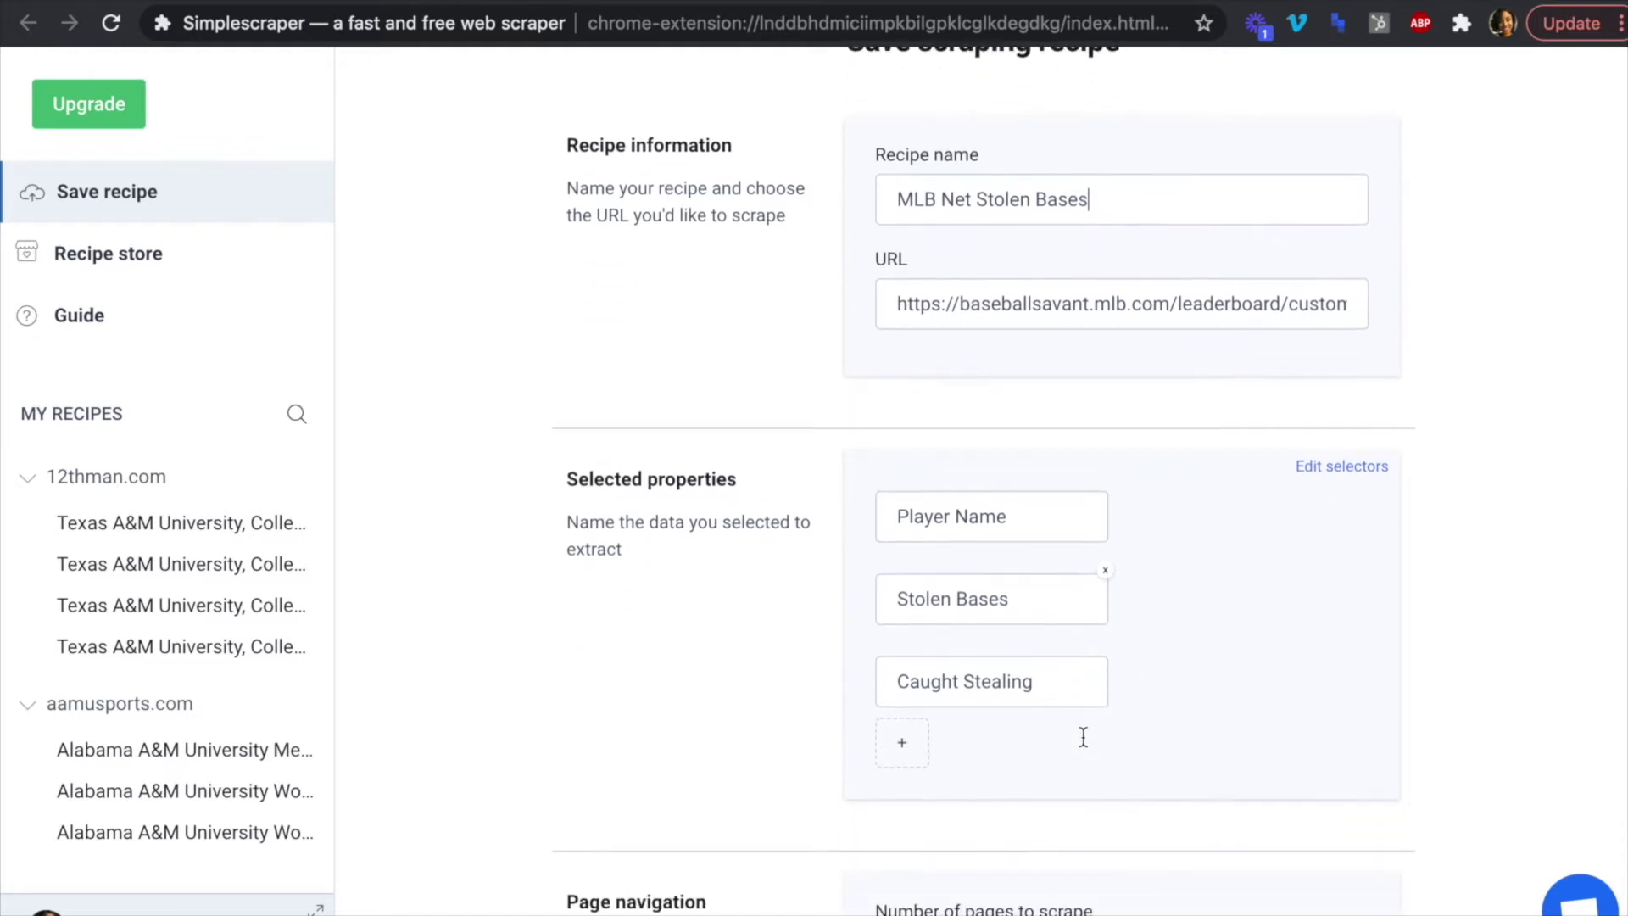
scroll(1083, 736, "down", 5)
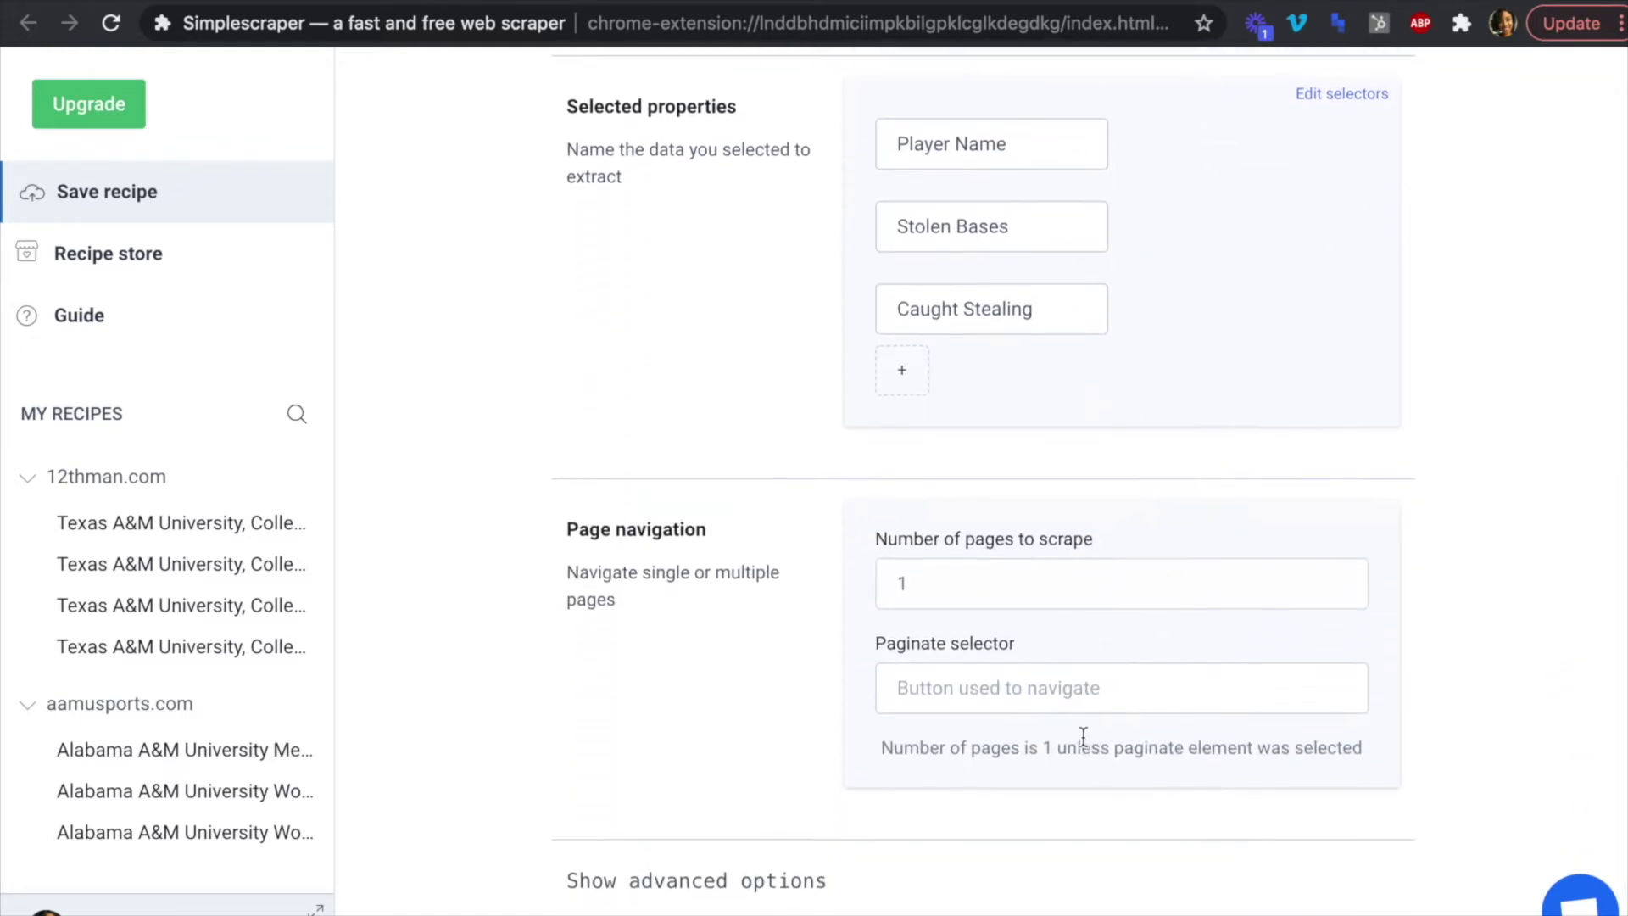
scroll(1082, 736, "up", 8)
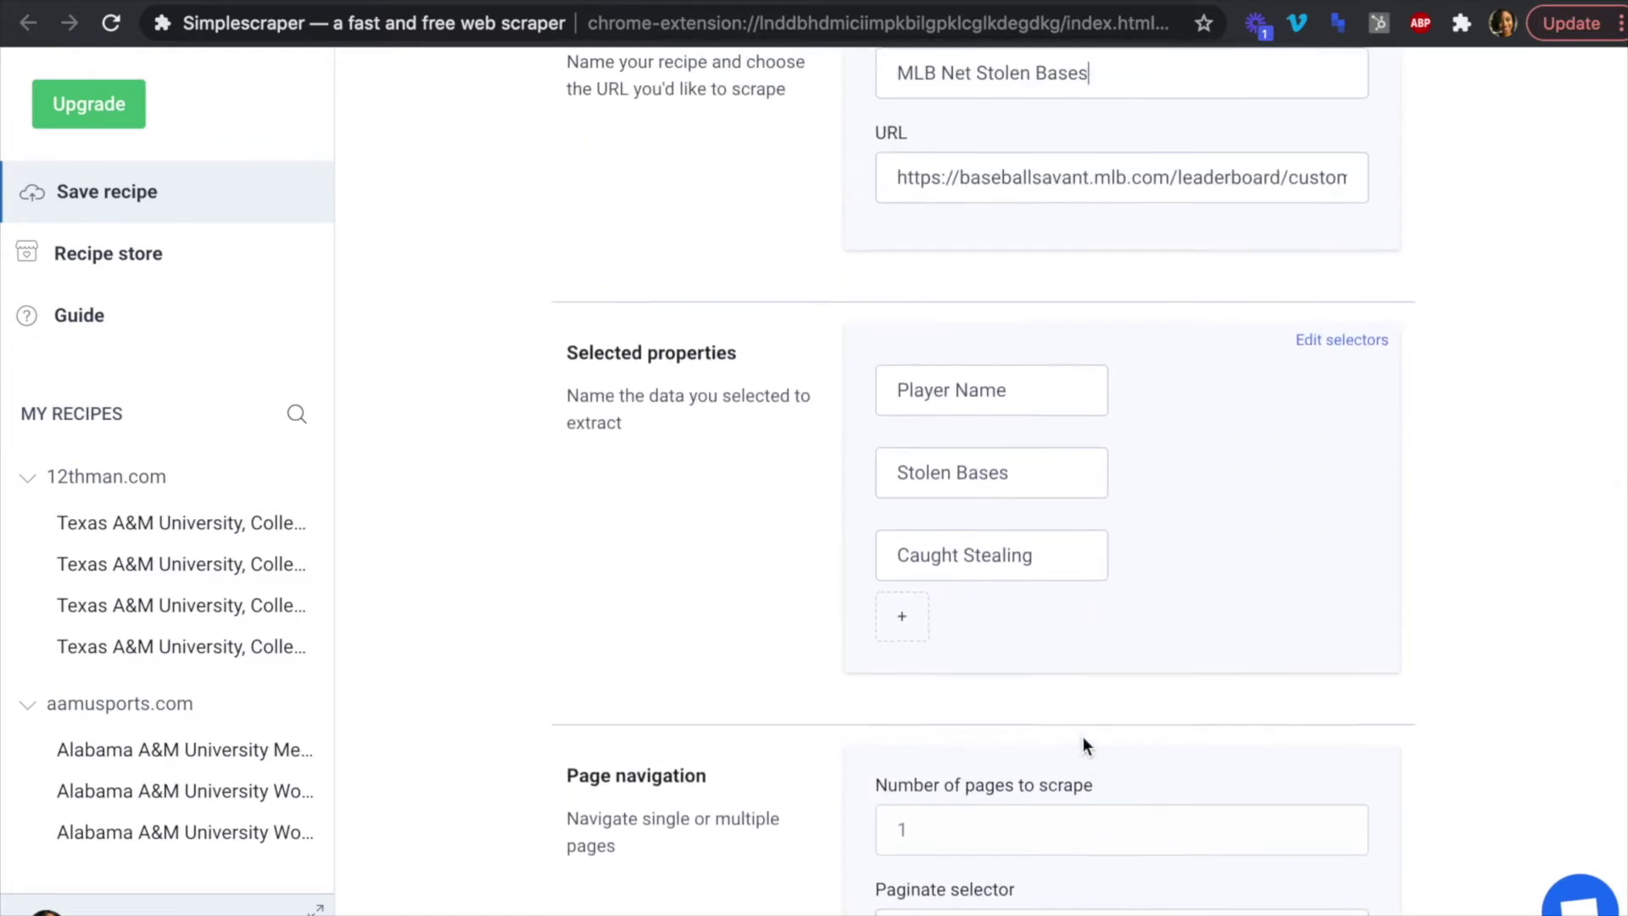
scroll(1083, 736, "down", 8)
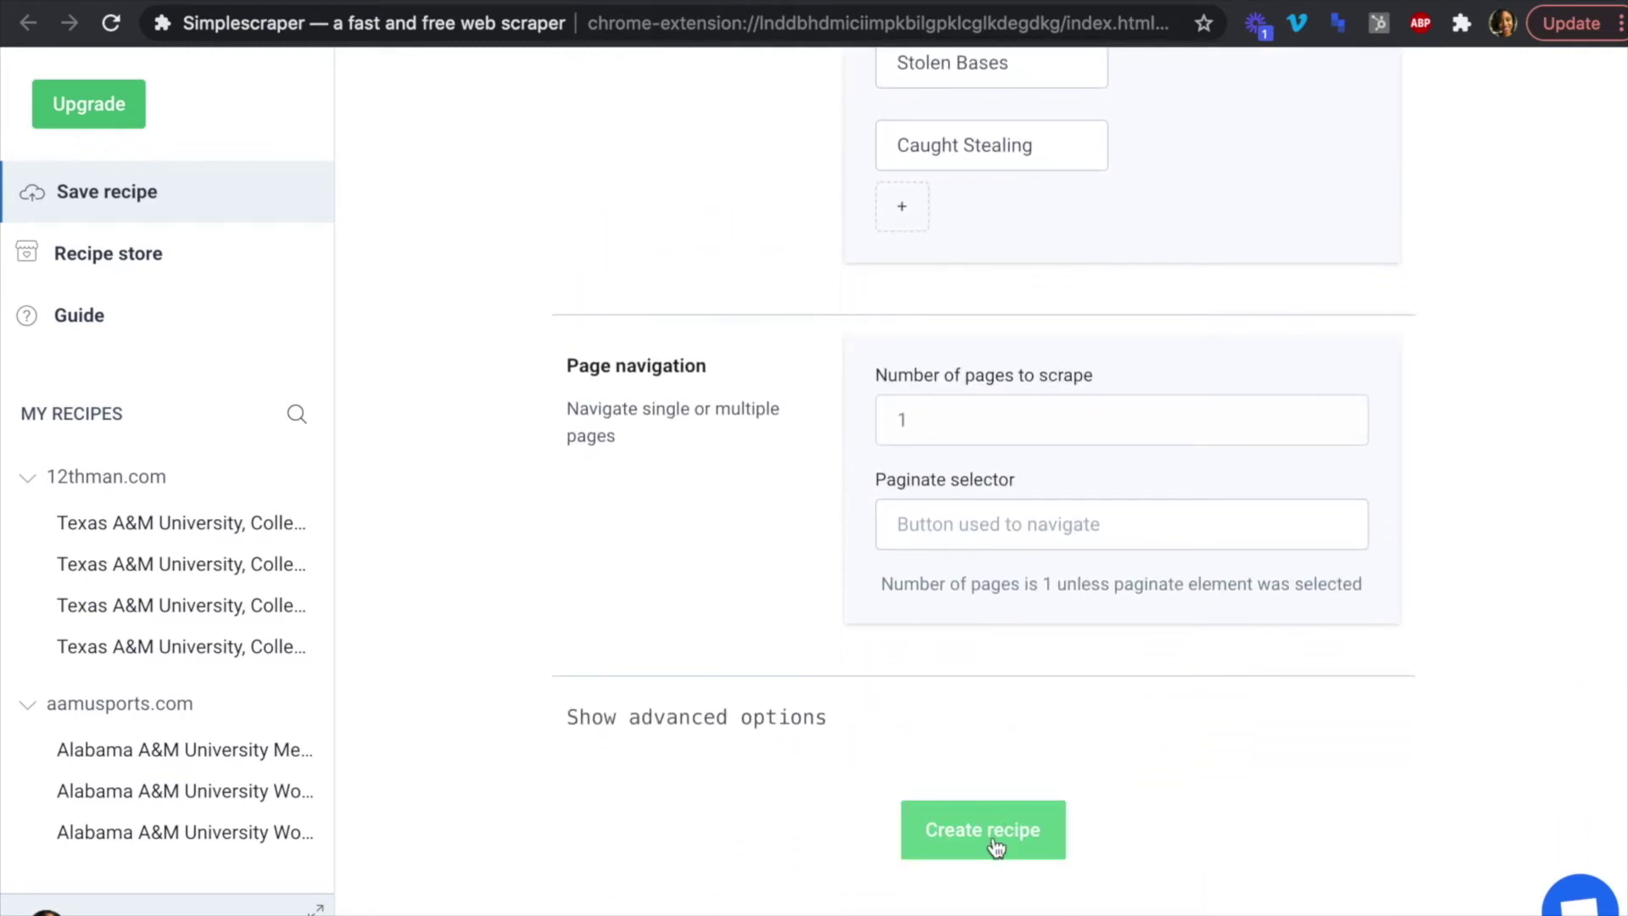
left_click(992, 839)
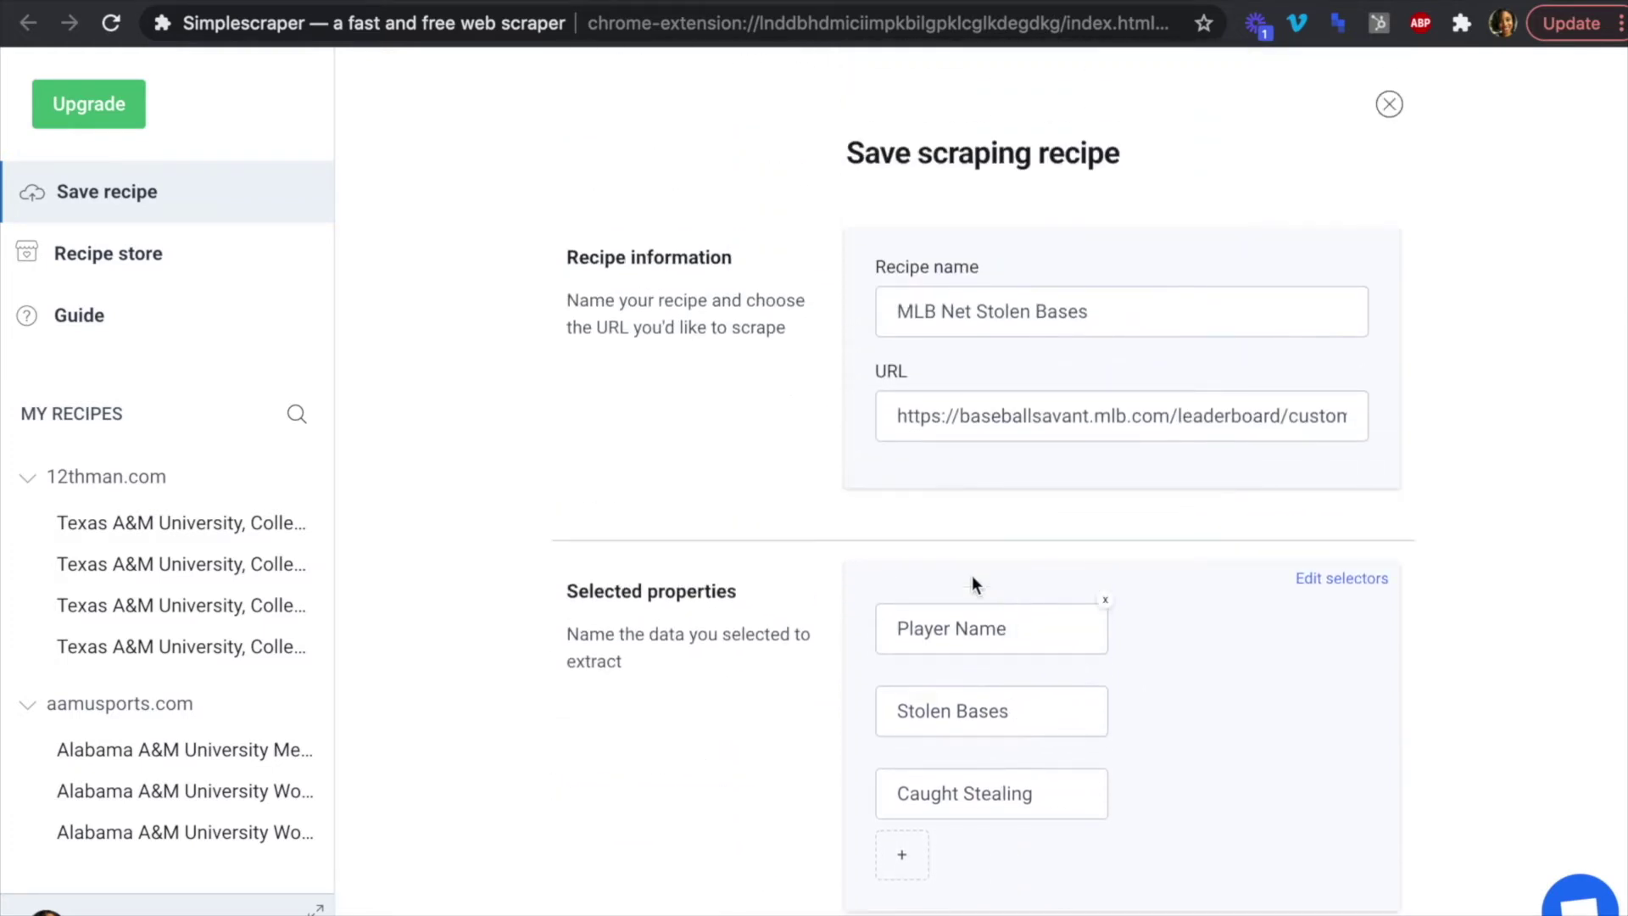
Filter the saved recipes by mlb and run the MLB Net Stolen Bases recipe.
left_click(296, 415)
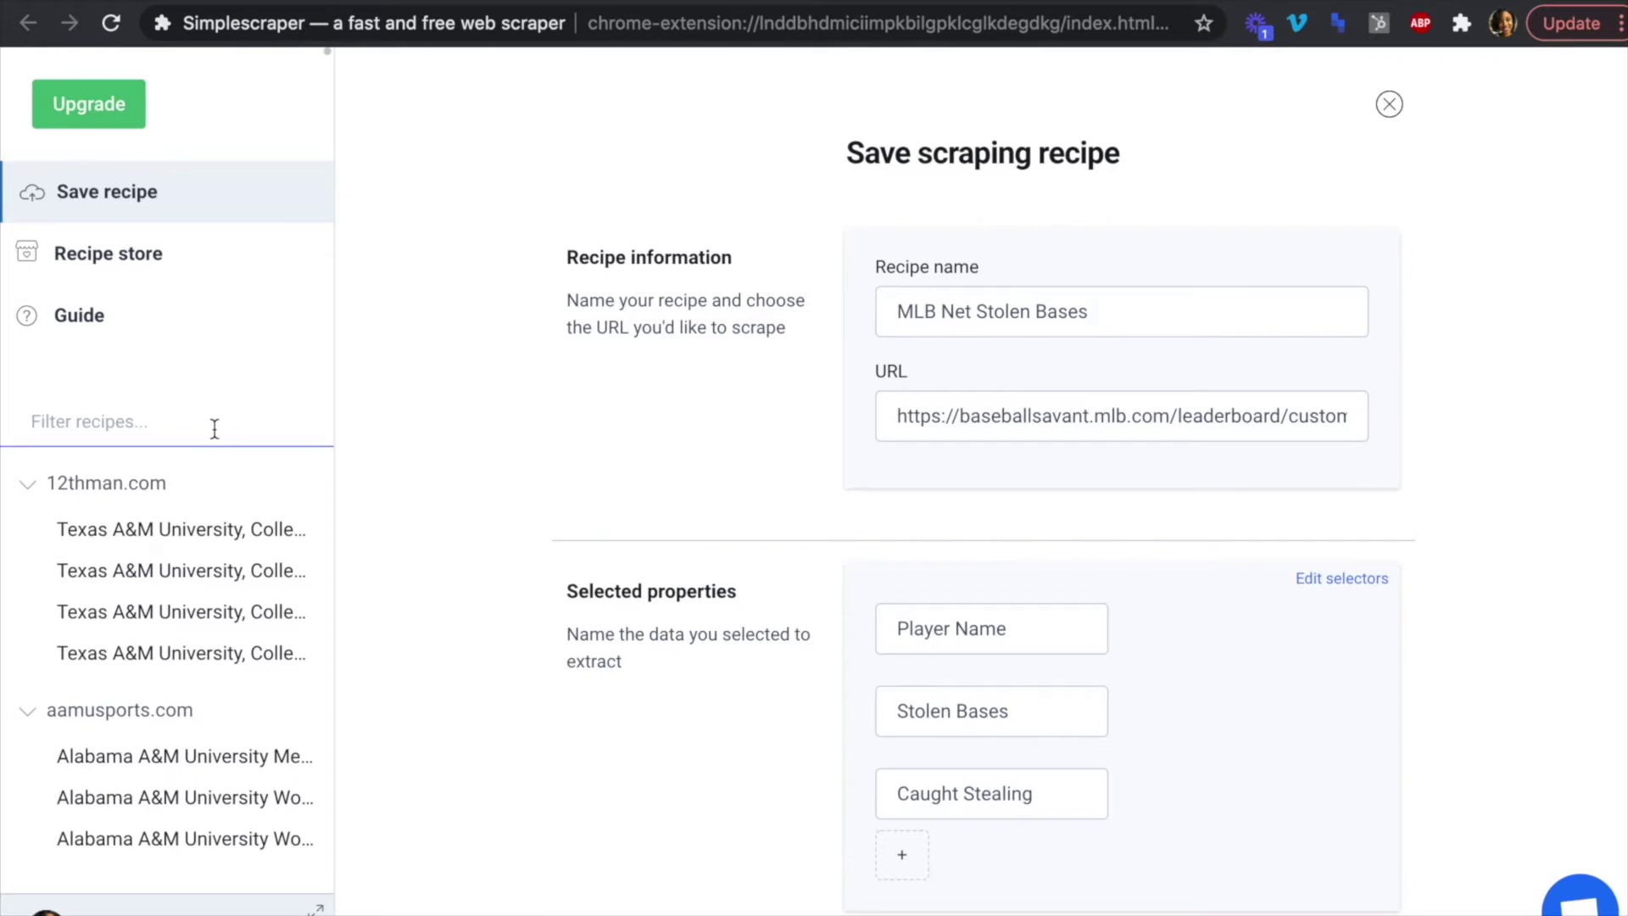
type("mlb")
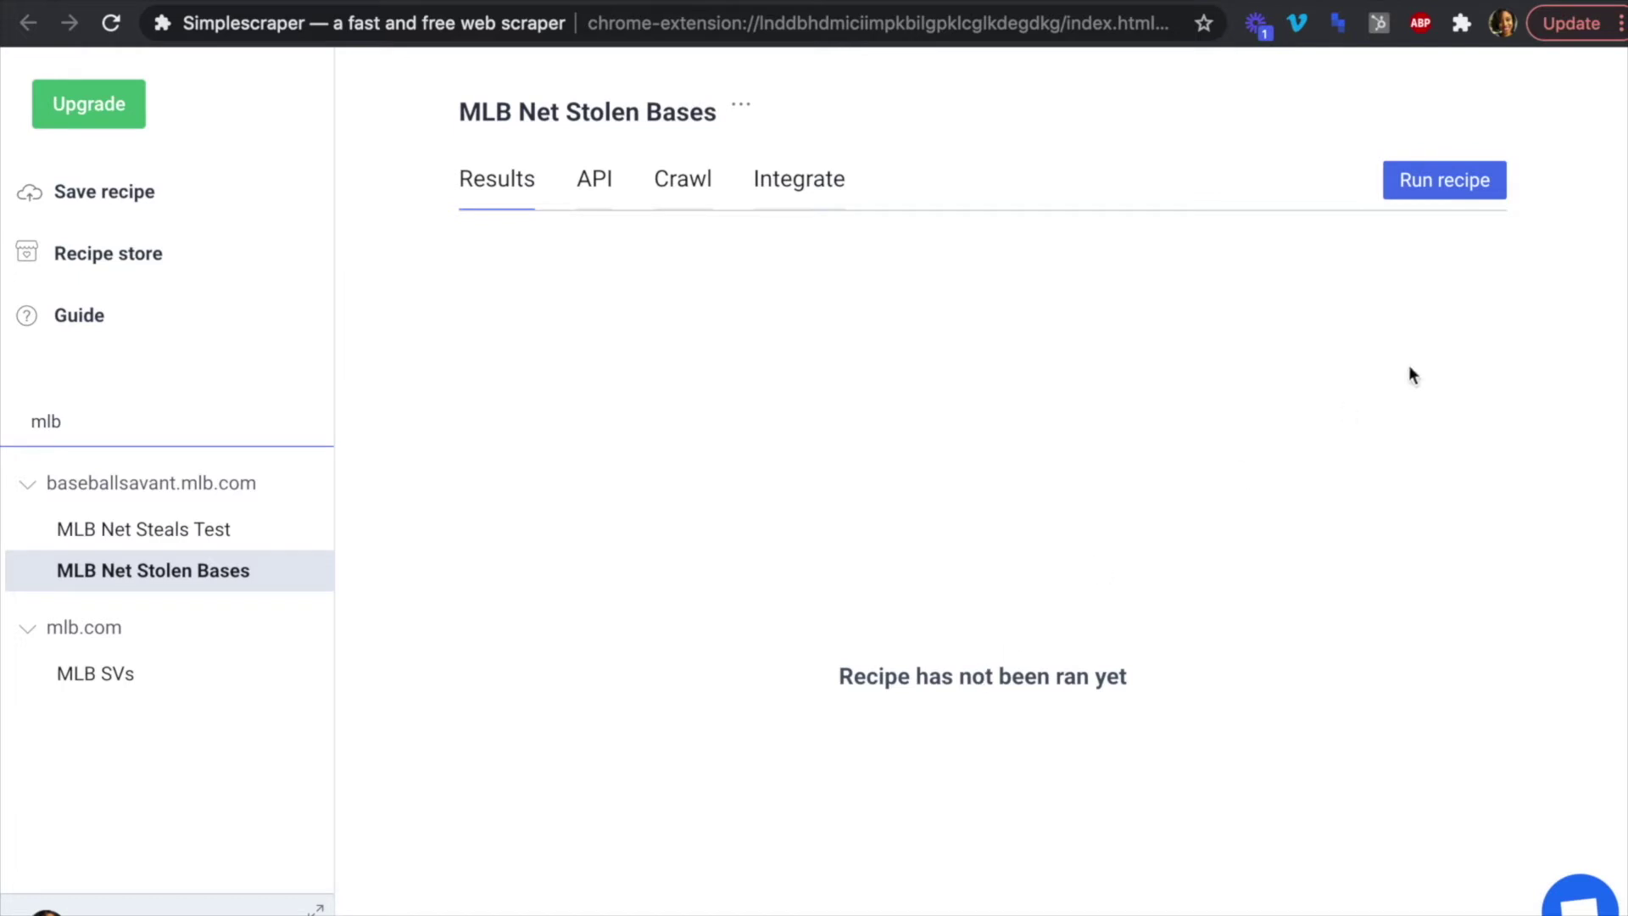
left_click(1445, 190)
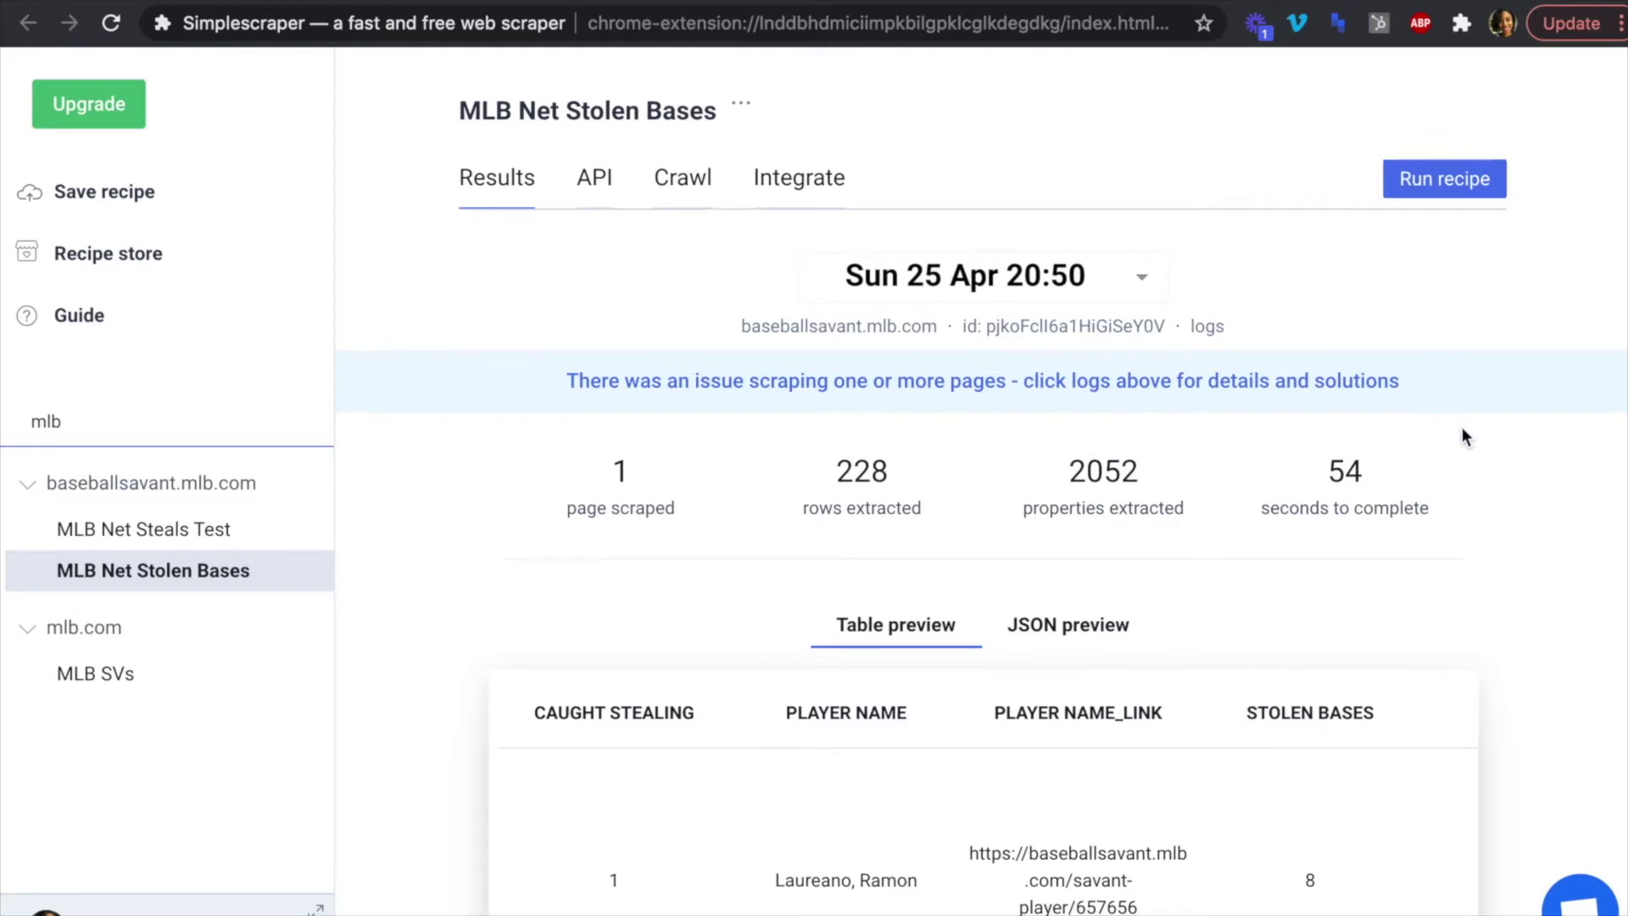
Examine the extracted rows in the recipe run's table preview and open the recipe's API details.
scroll(1462, 437, "down", 6)
scroll(1462, 437, "down", 15)
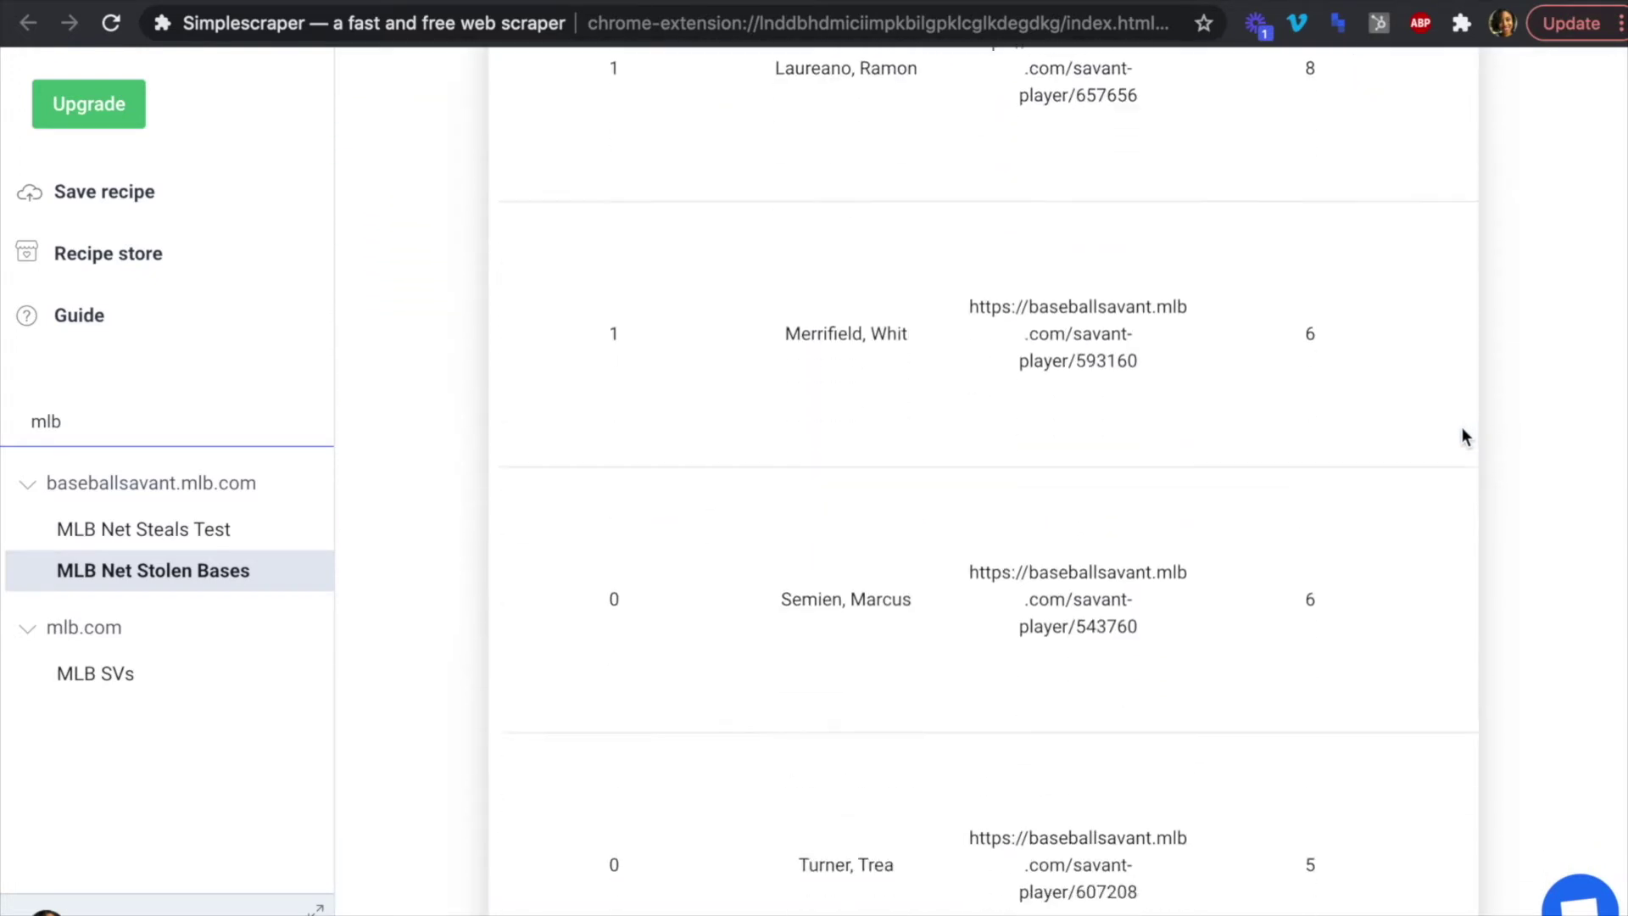
scroll(1462, 431, "up", 19)
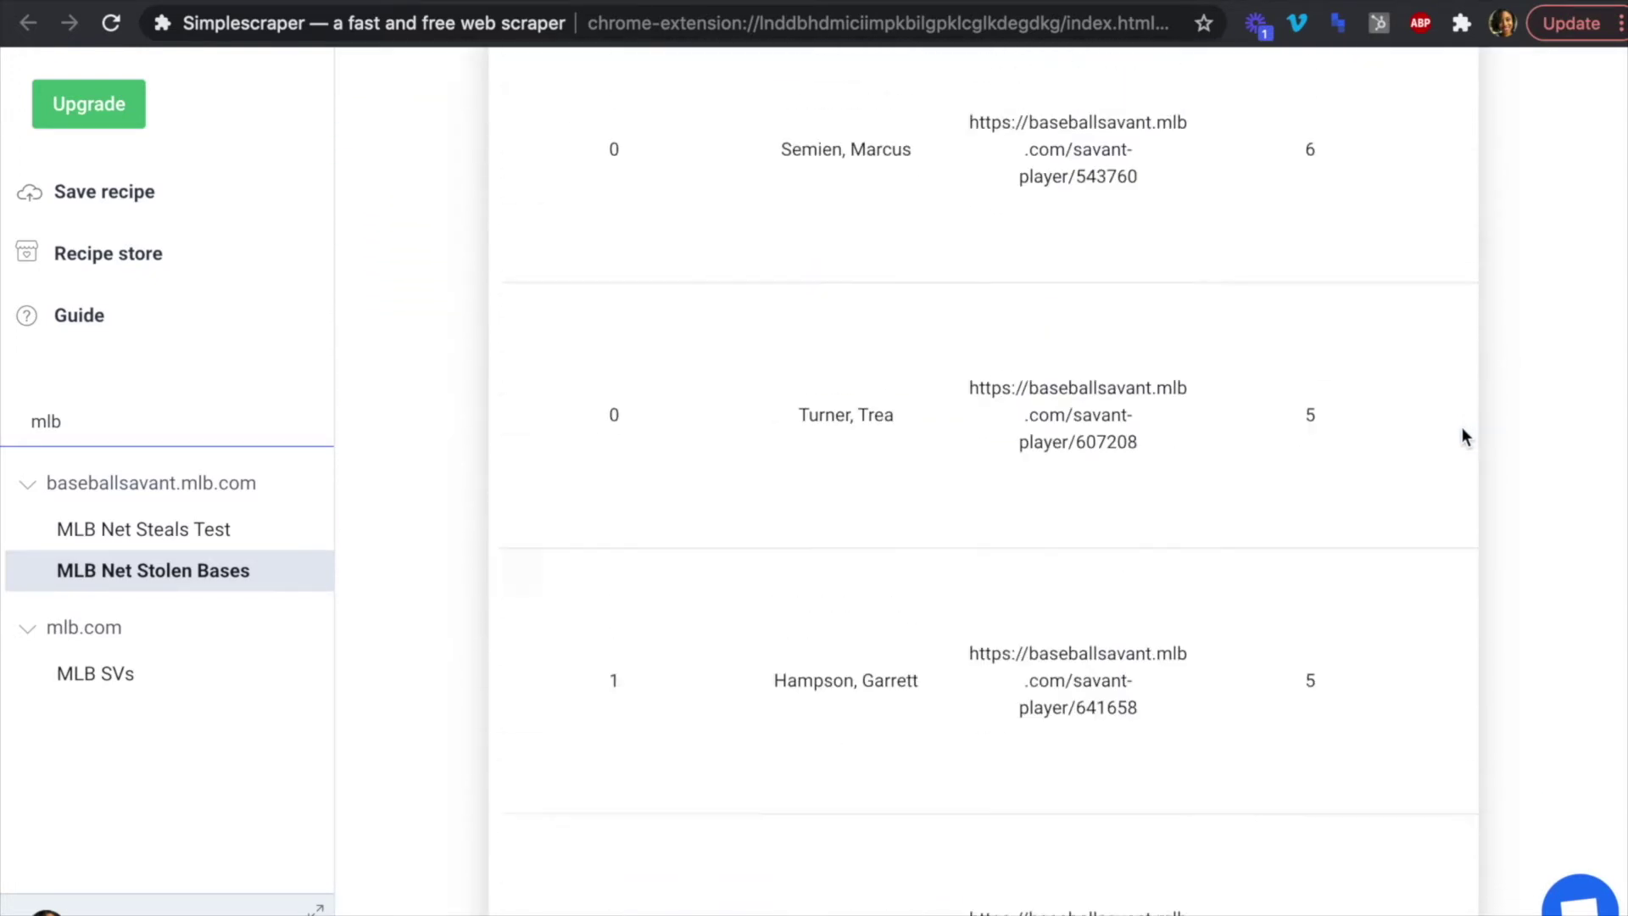
scroll(1462, 431, "up", 3)
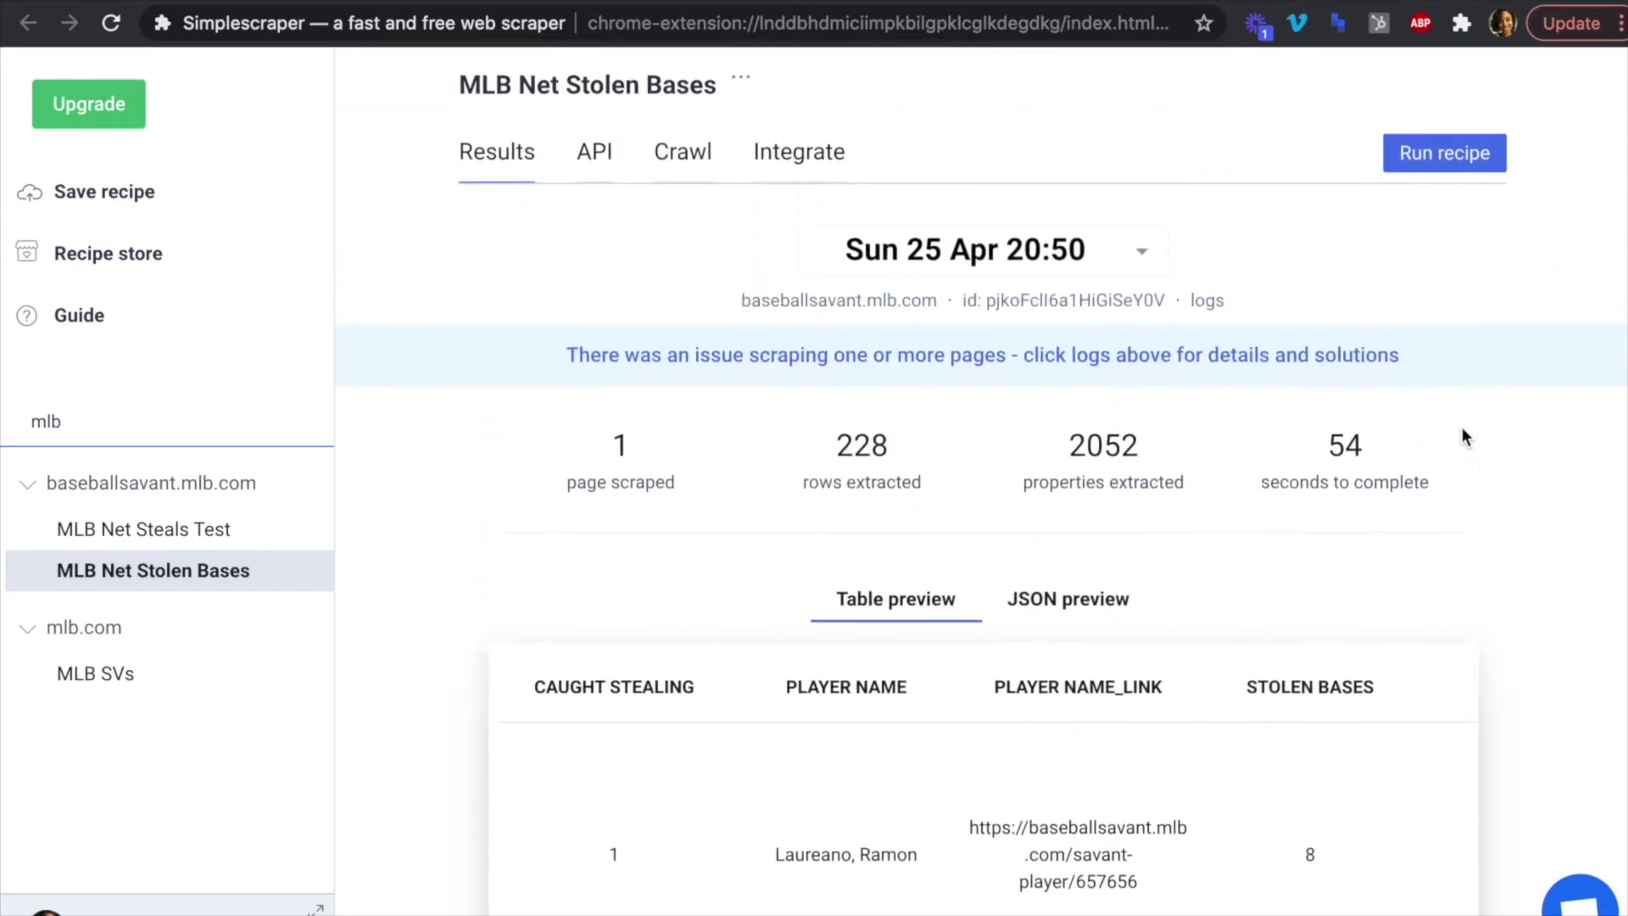
left_click(596, 185)
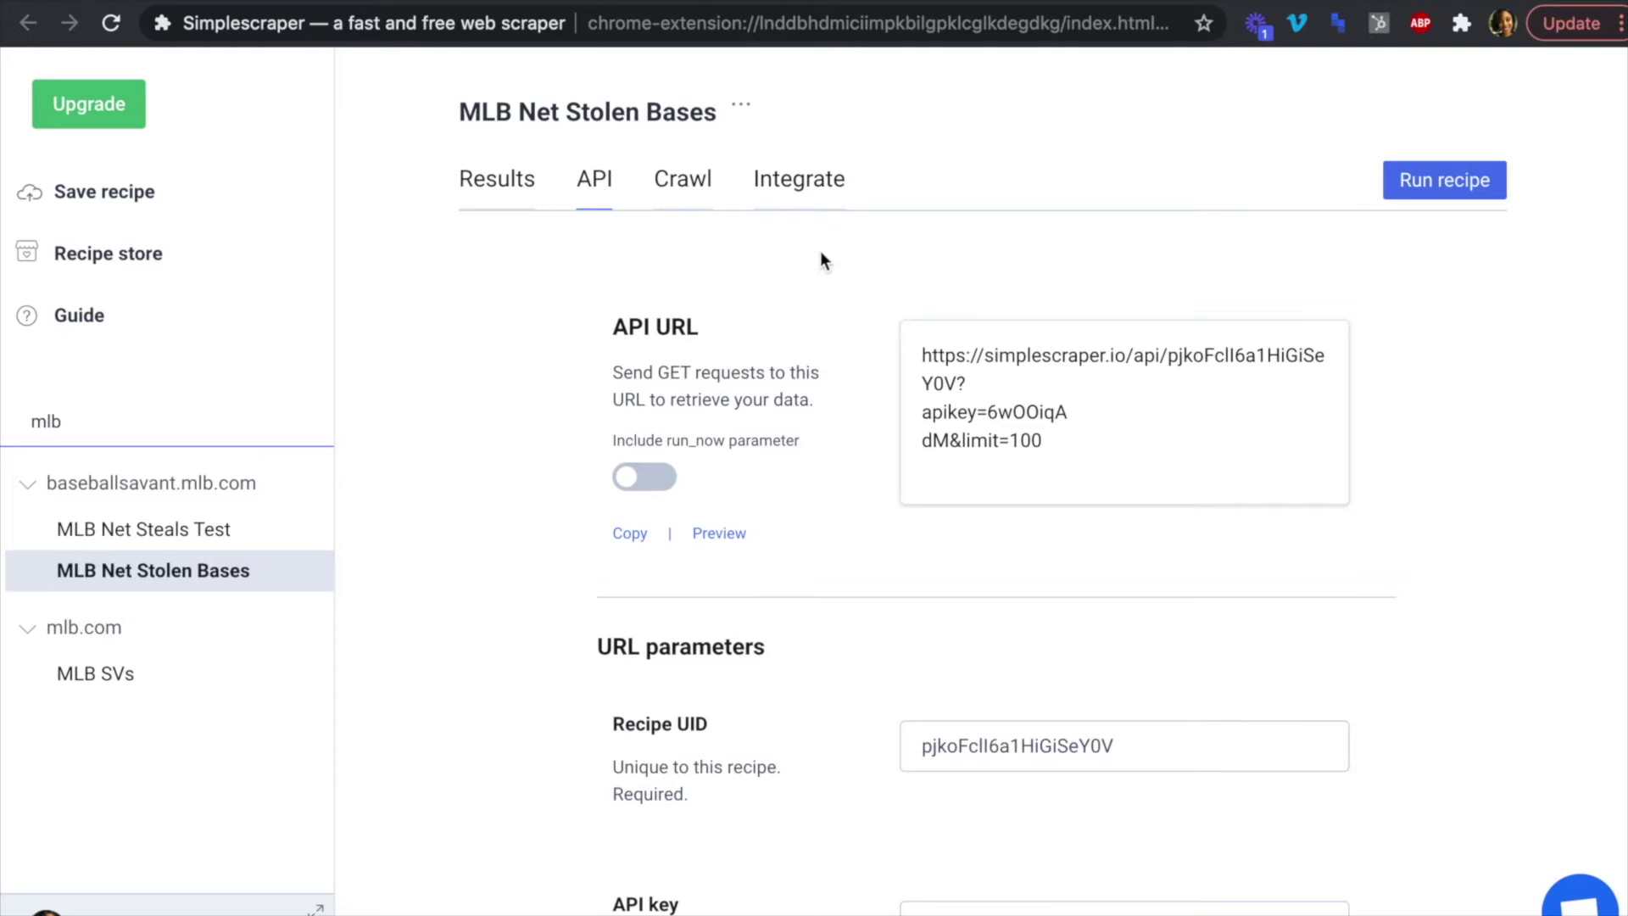
Switch to Parabola, add a new flow and name it MLB Net Stolen Bases.
key("ctrl+Left")
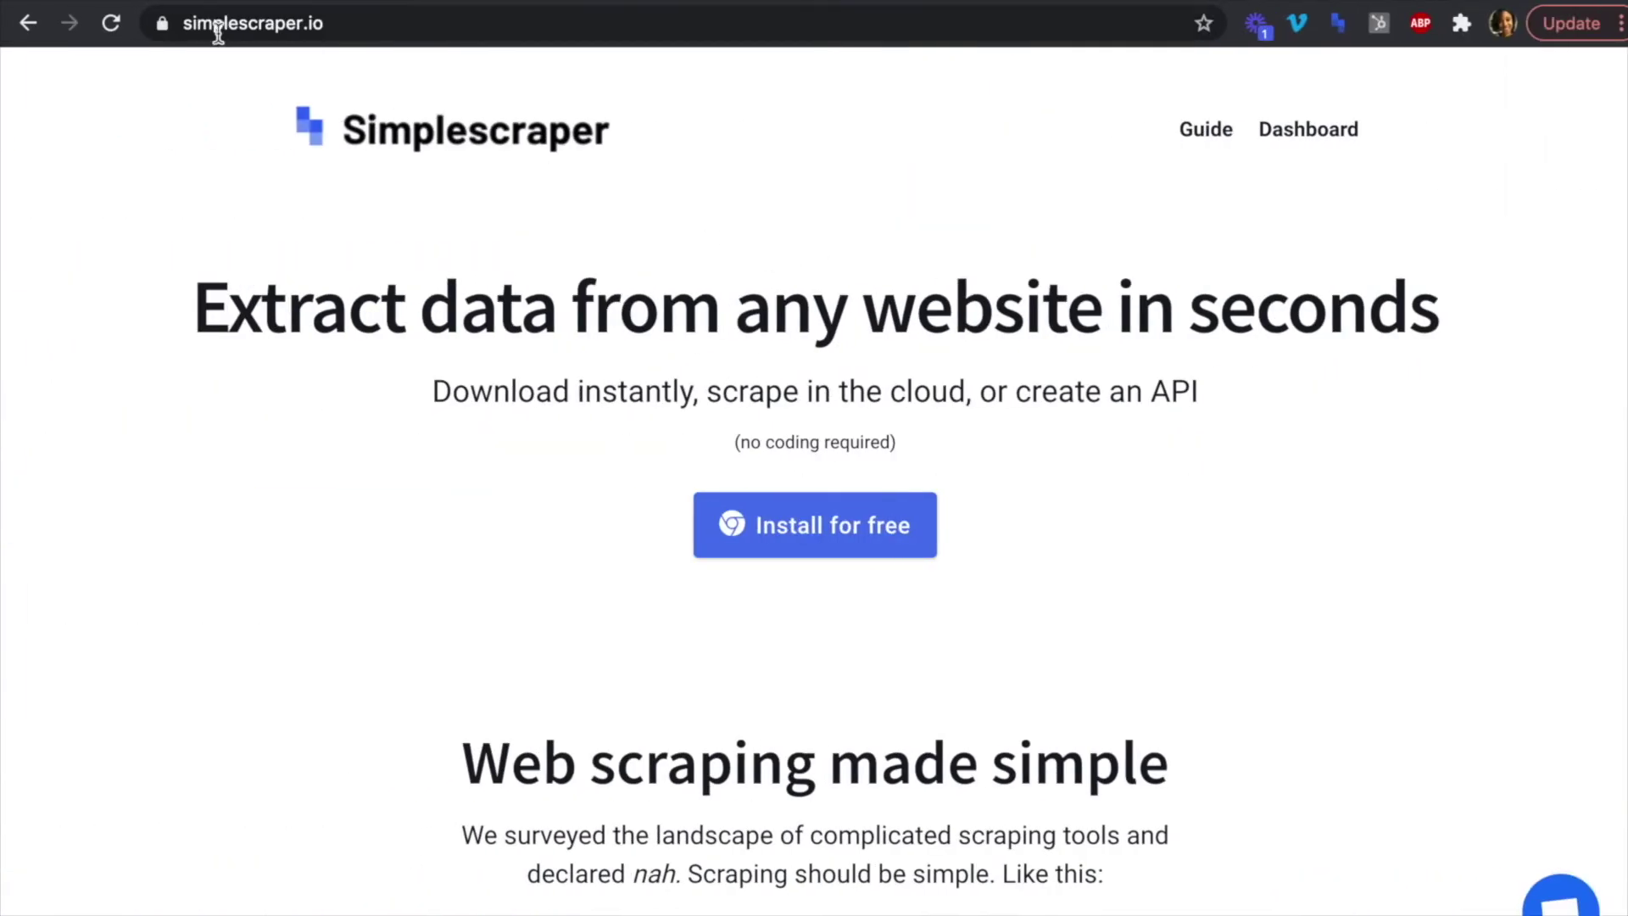
key("ctrl+Tab")
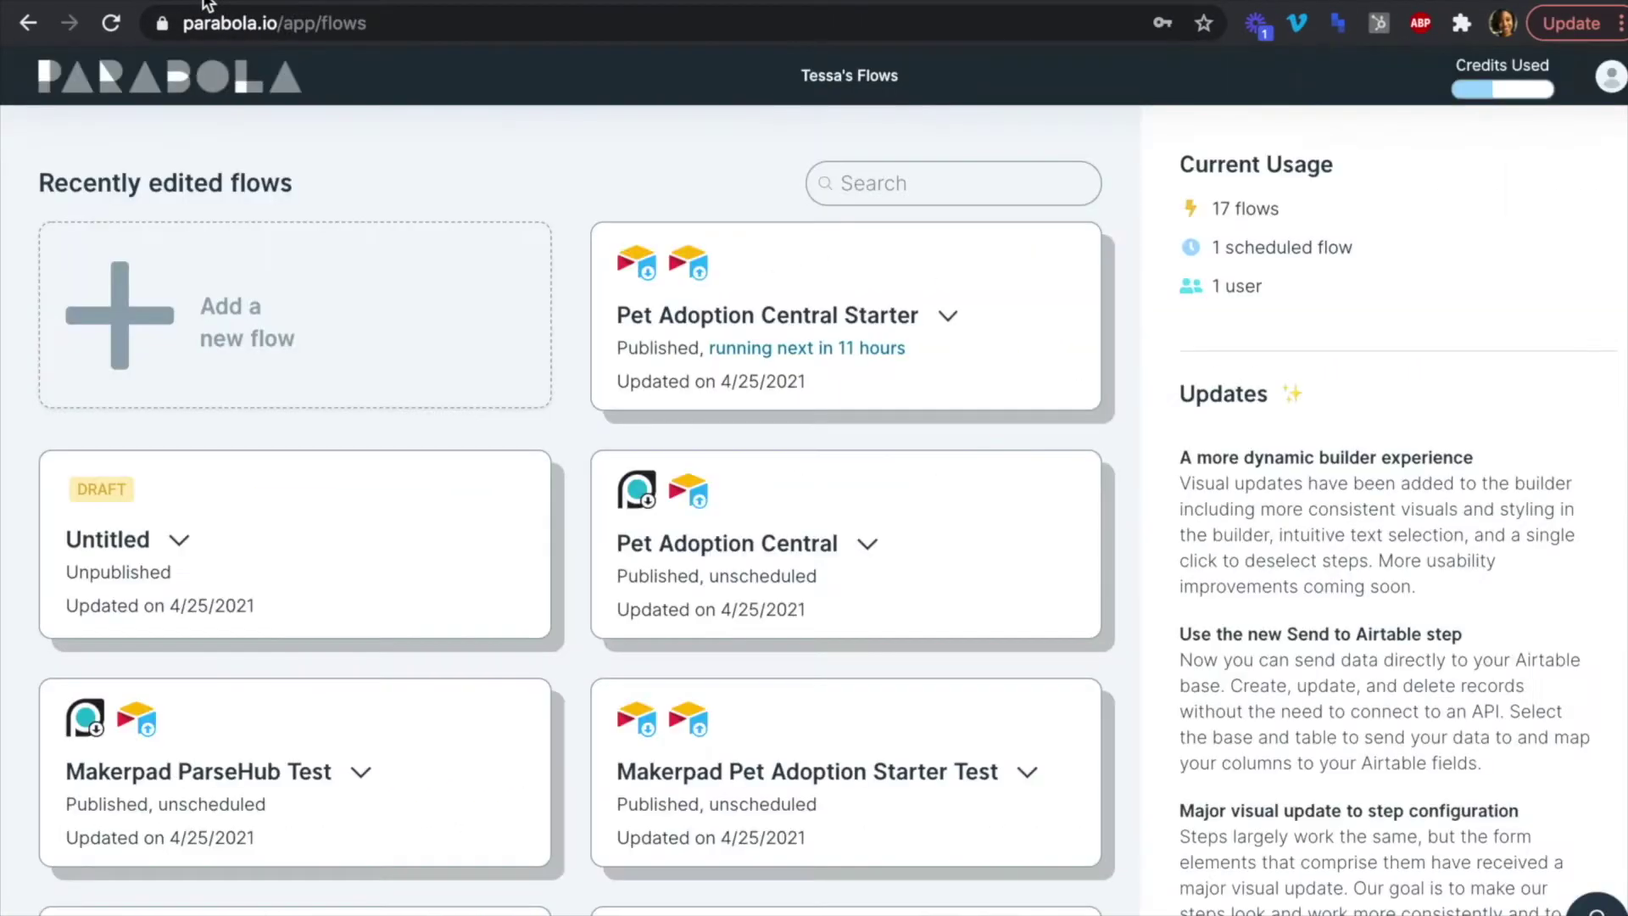
left_click(244, 315)
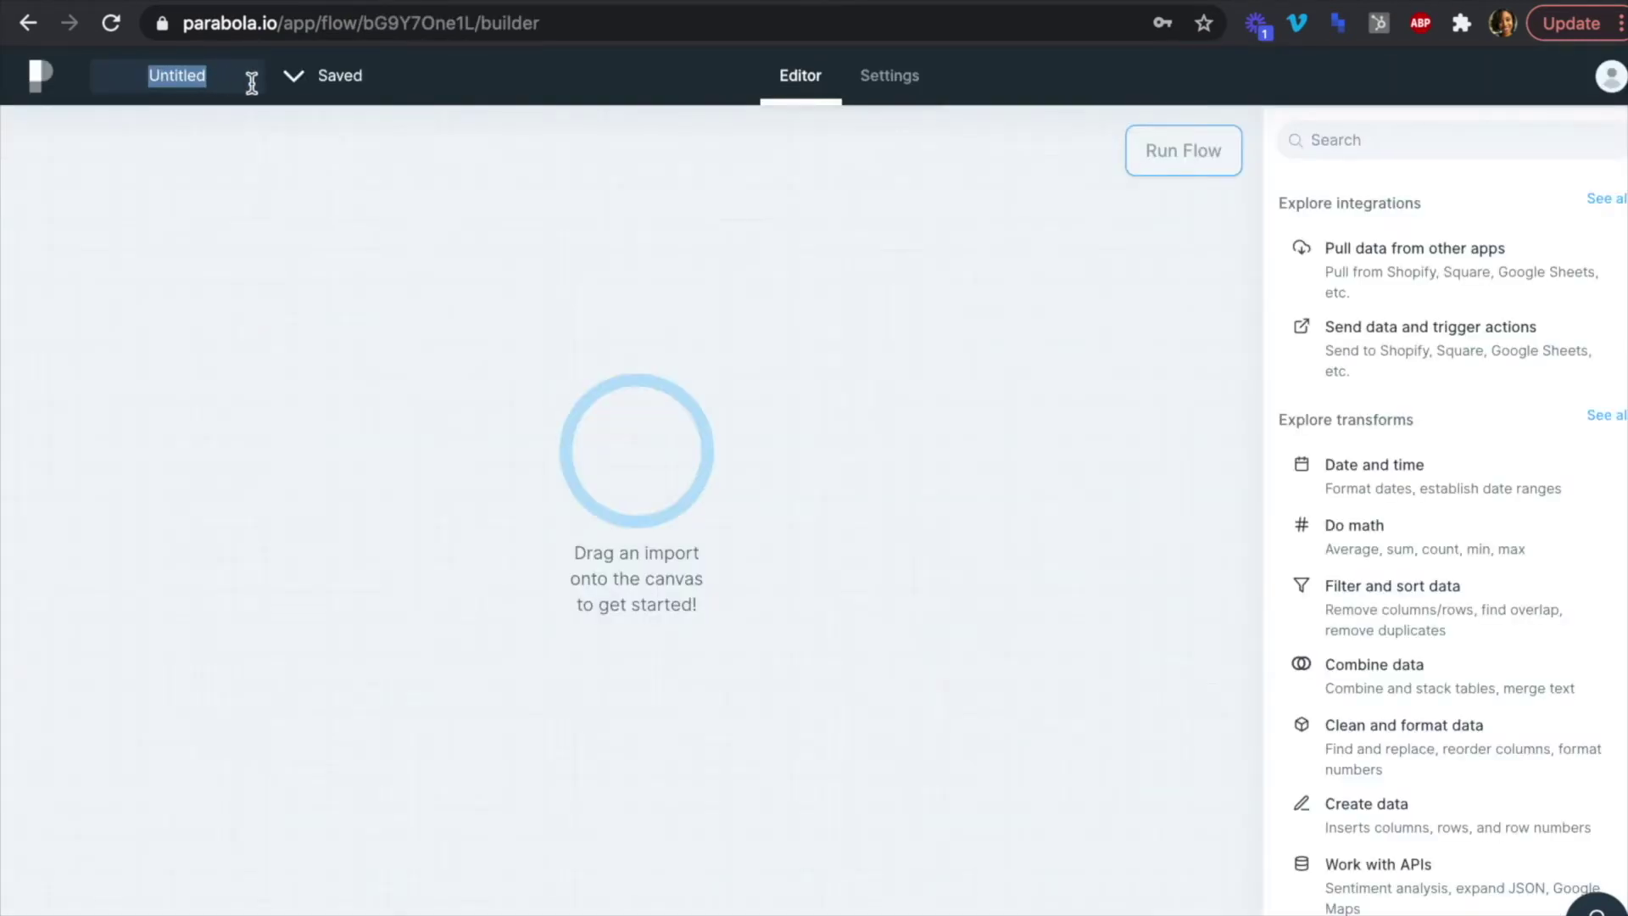
type("M")
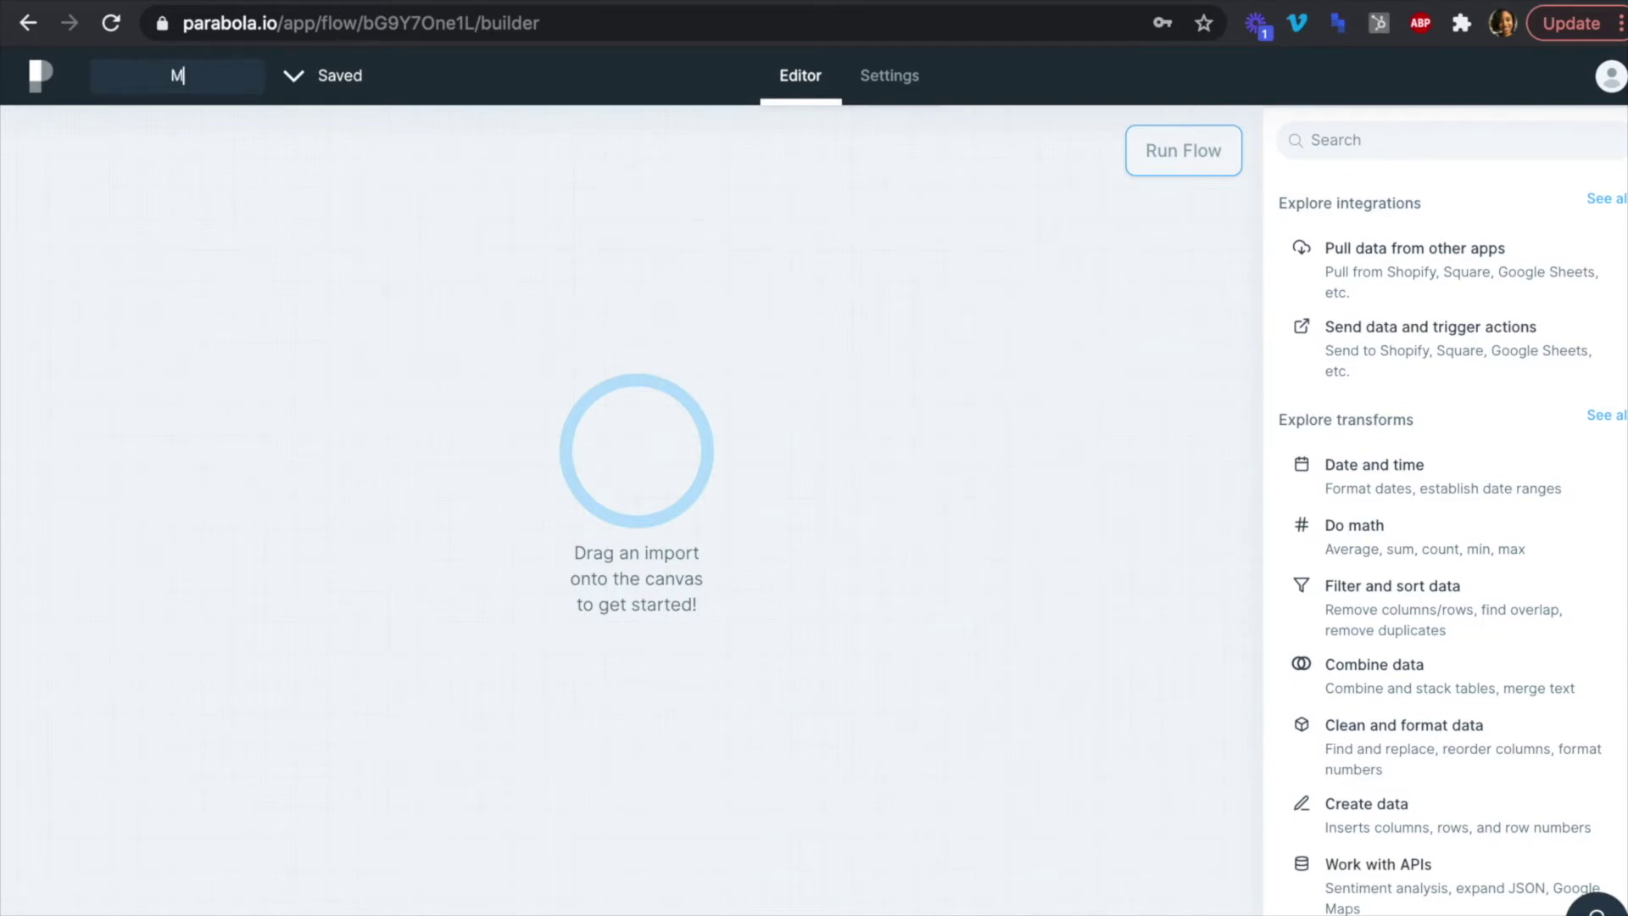
key("BackSpace")
type("LB S")
key("BackSpace")
type("Net Stolen Bases")
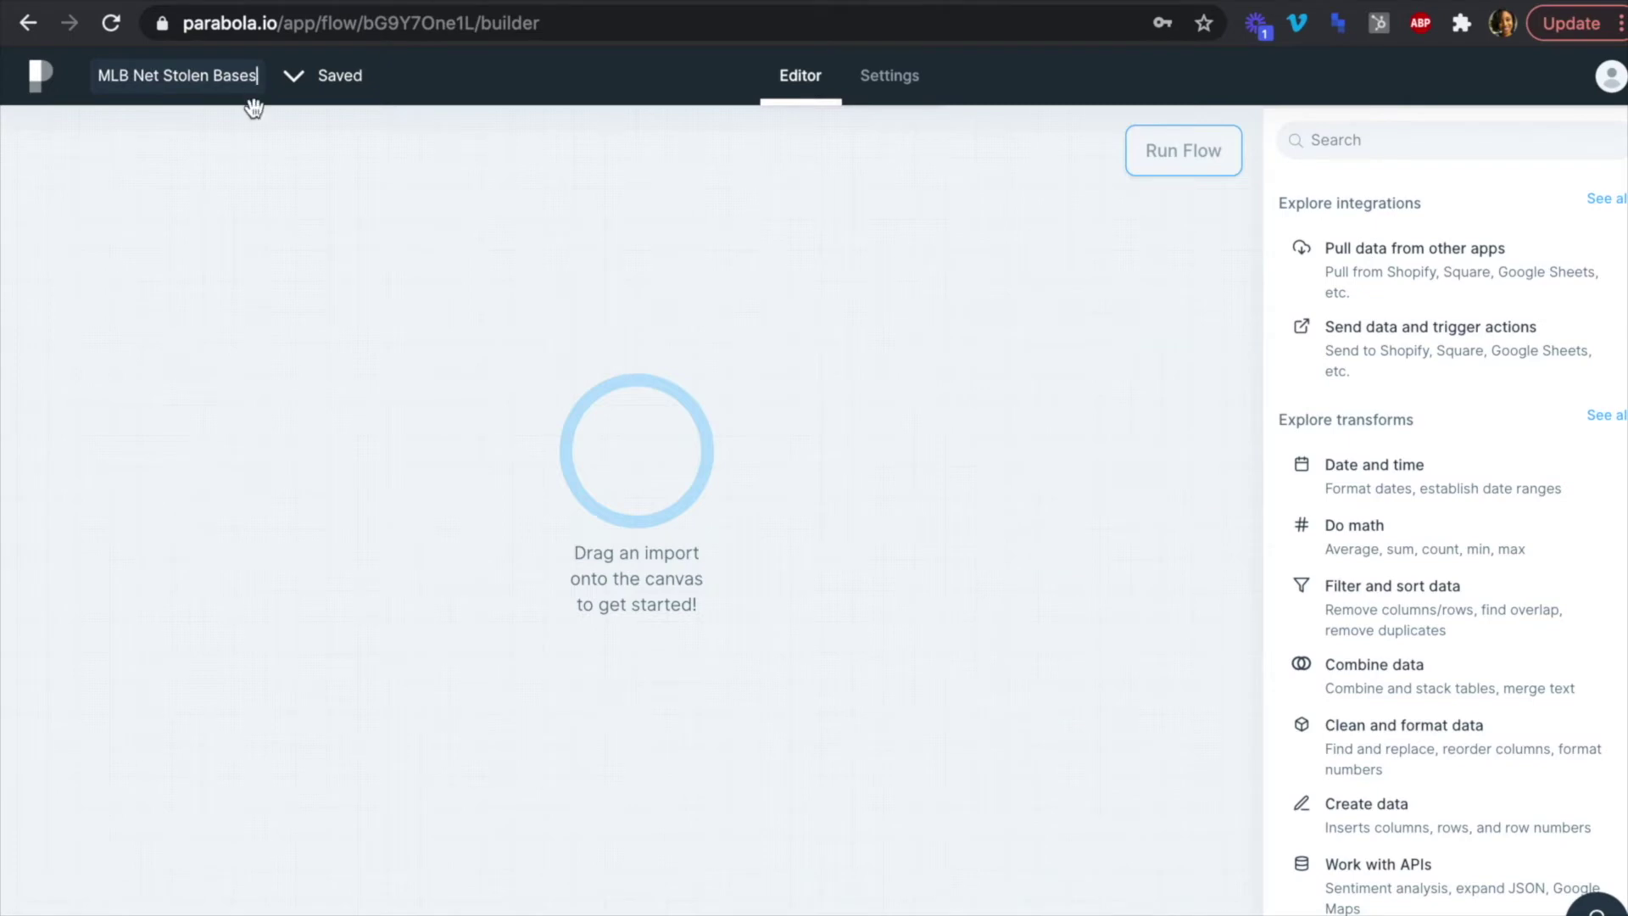
left_click(465, 261)
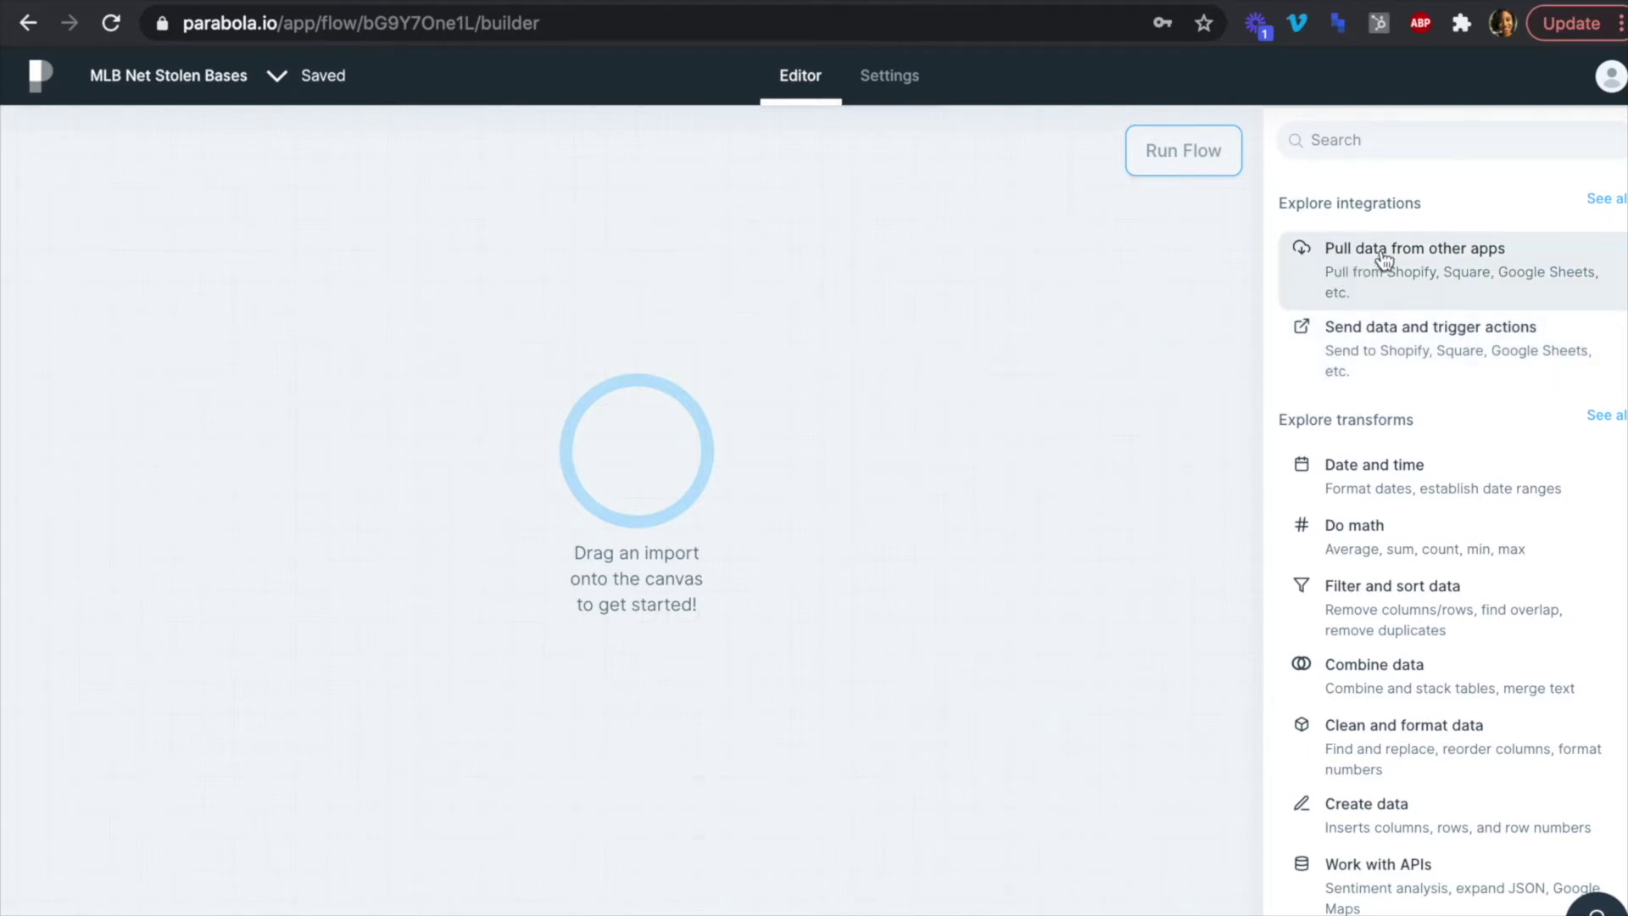
Add a Pull from an API import step to the empty flow canvas.
left_click(1489, 254)
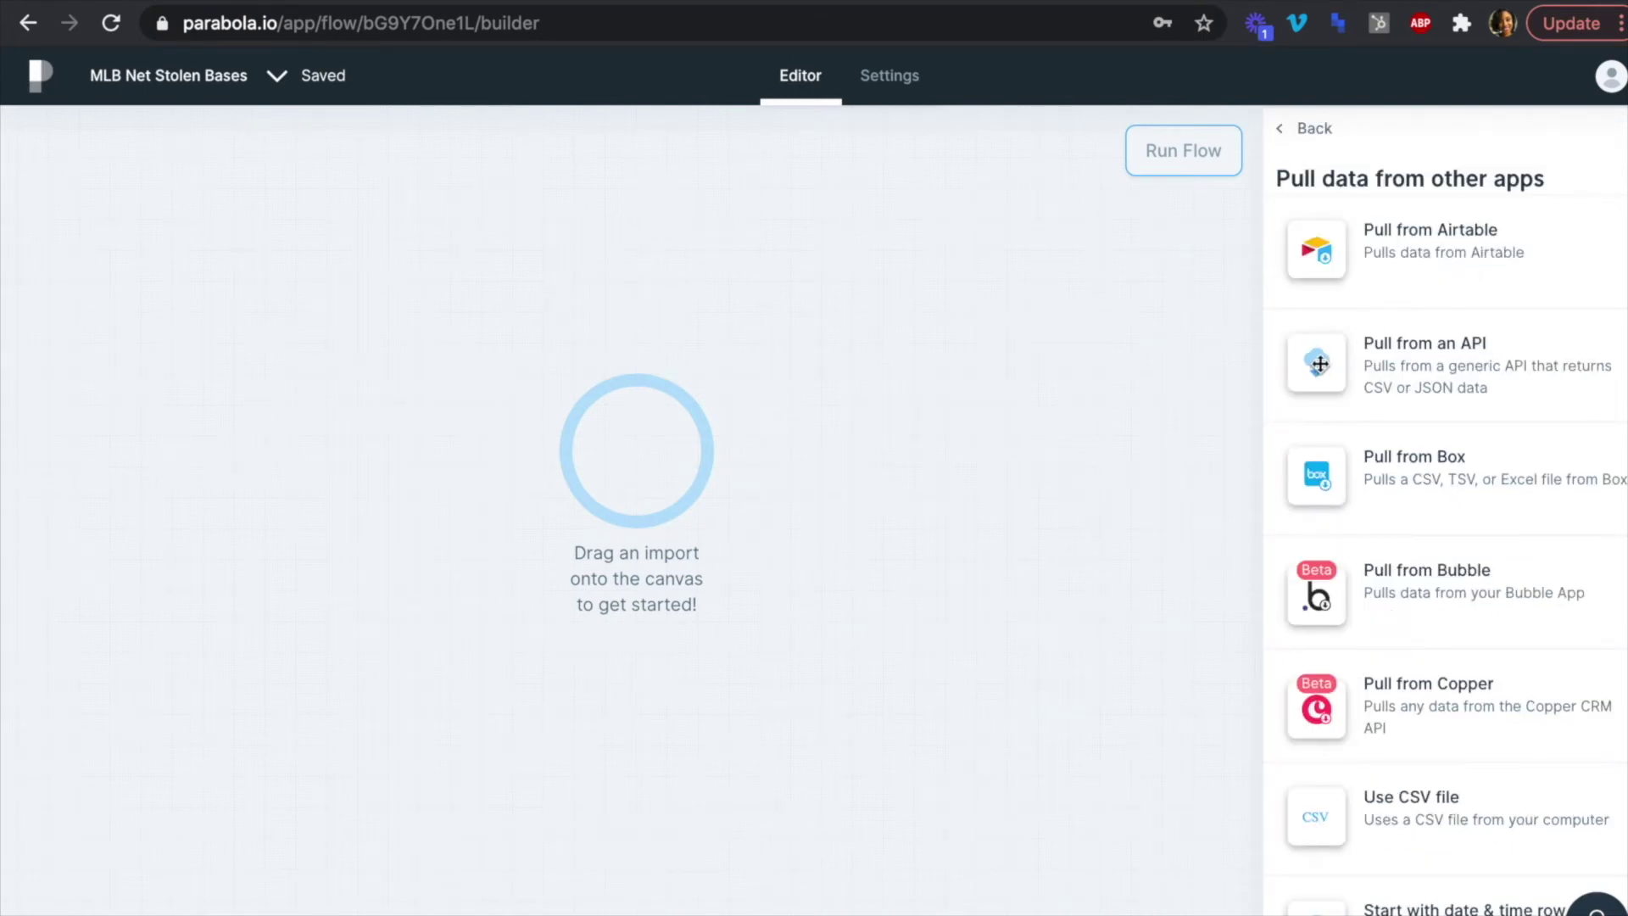
right_click(1320, 361)
left_click(1401, 378)
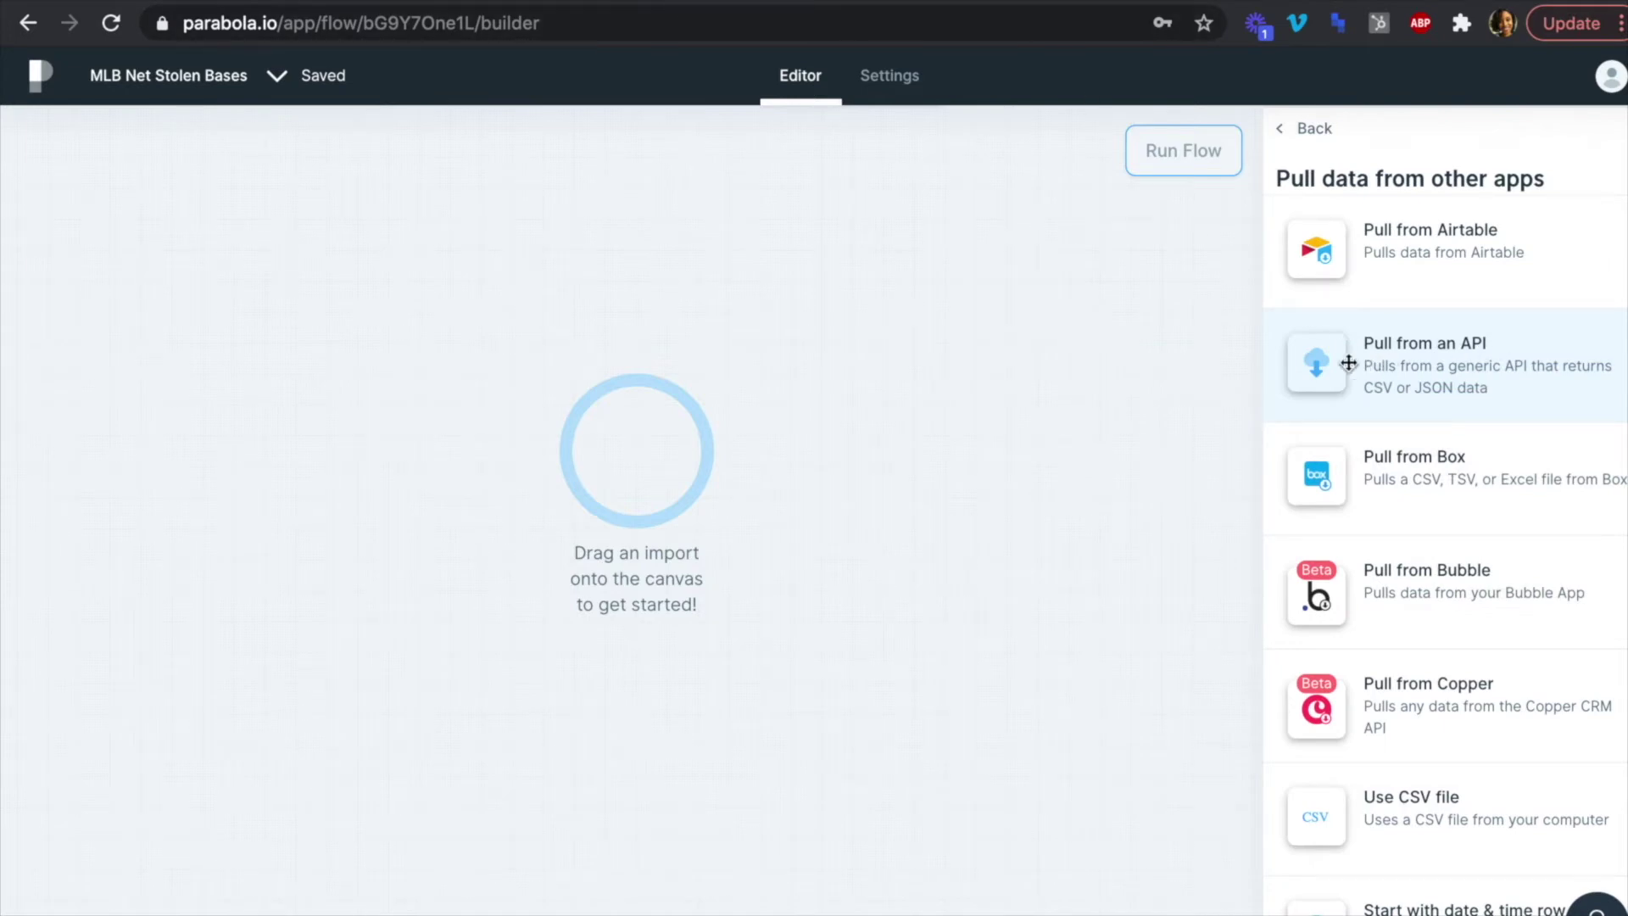
left_click_drag(1341, 364, 612, 456)
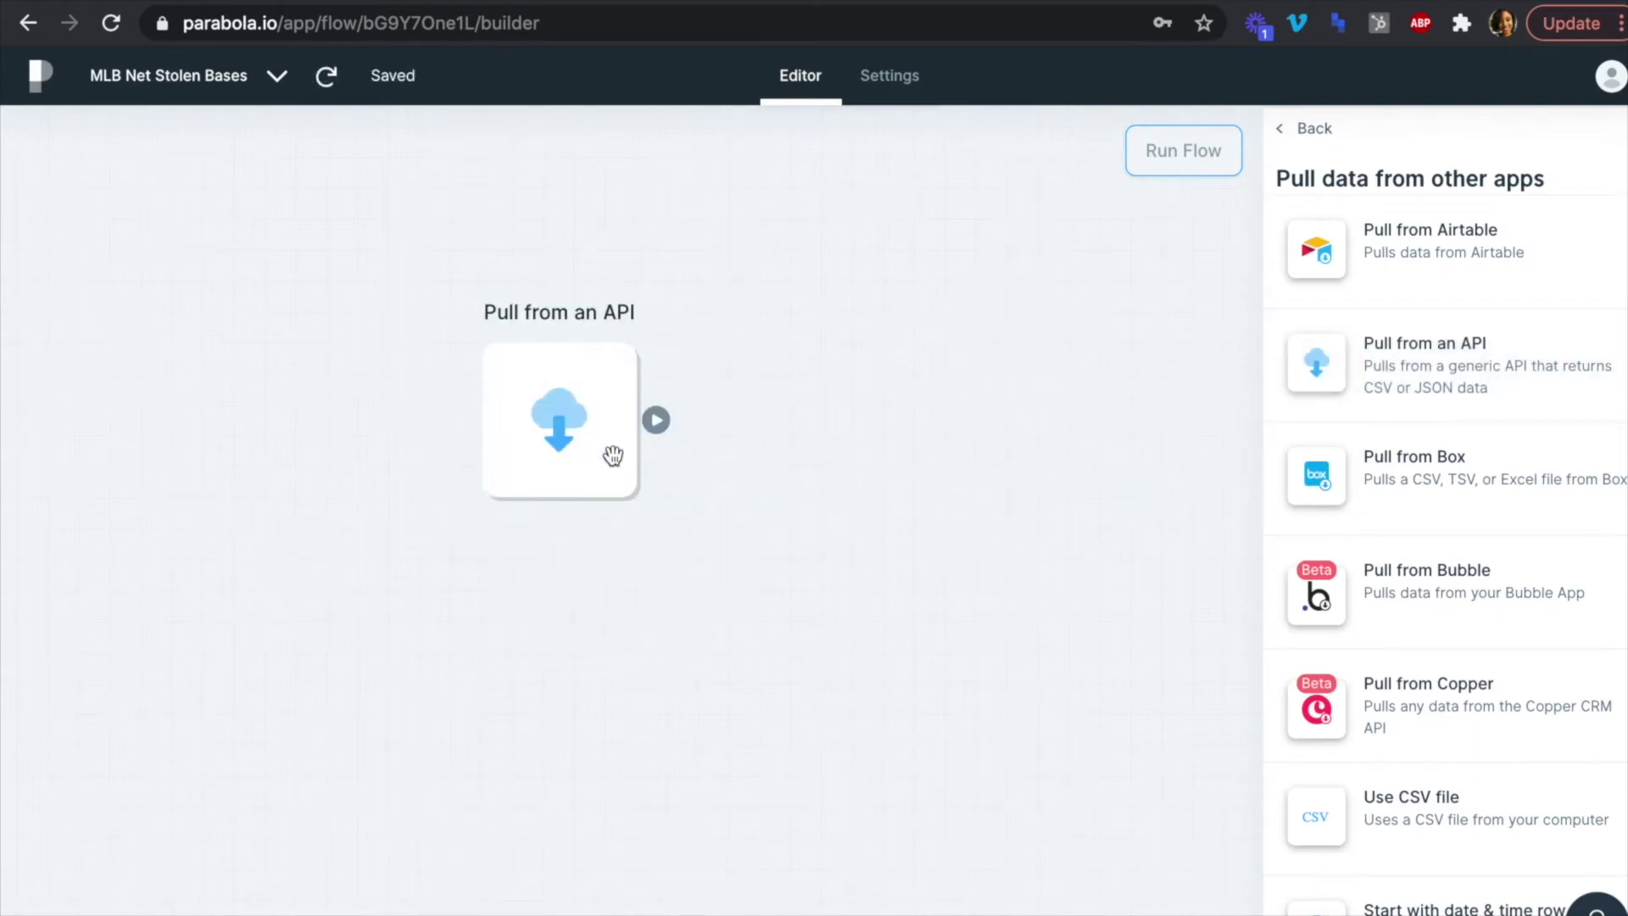
Rename the API import step to Pull from SimpleScraper and open its settings.
left_click(580, 311)
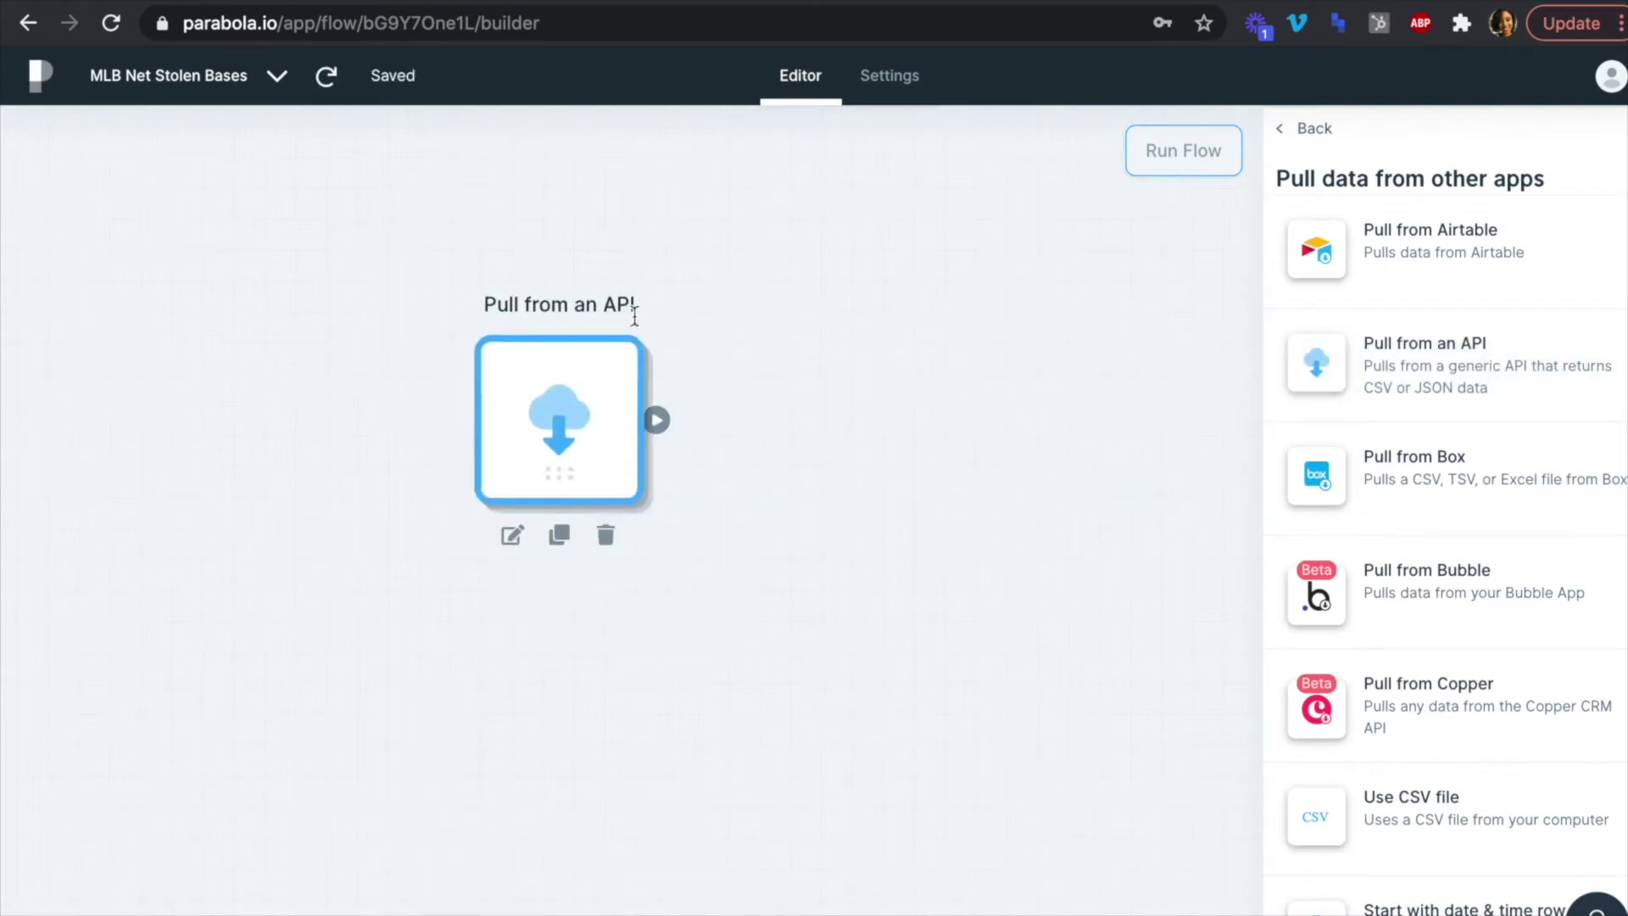
left_click(626, 300)
key("BackSpace")
key("BackSpace")
key("BackSpace")
key("BackSpace")
key("BackSpace")
key("BackSpace")
type("SimpleScrp")
key("BackSpace")
type("aper")
key("Return")
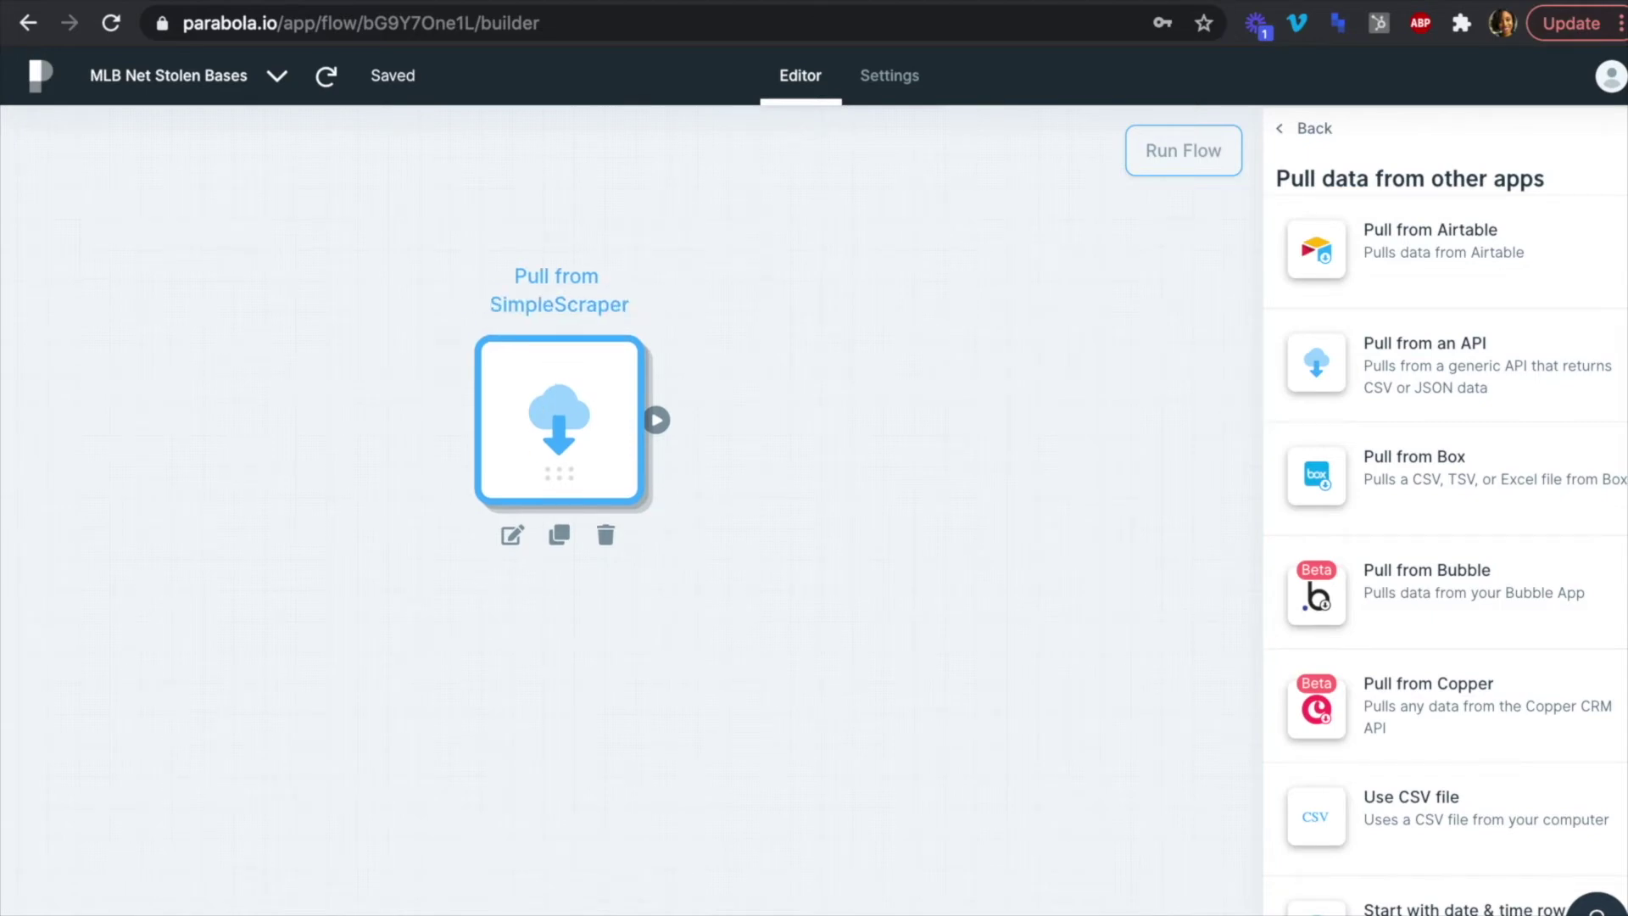
left_click(800, 302)
left_click(561, 404)
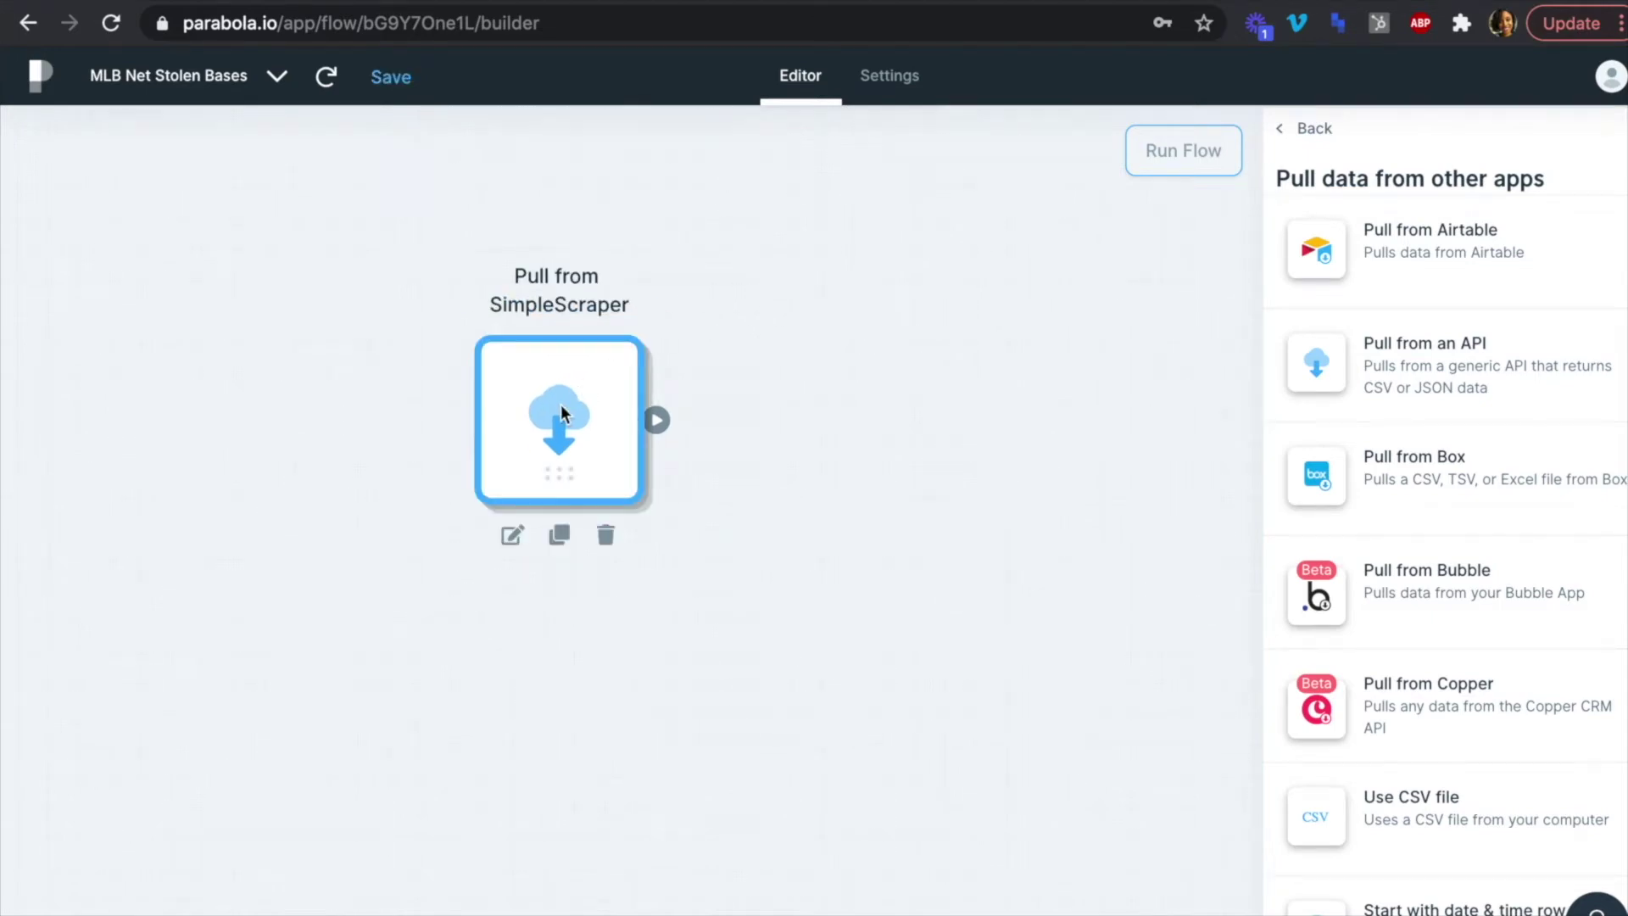
left_click(561, 404)
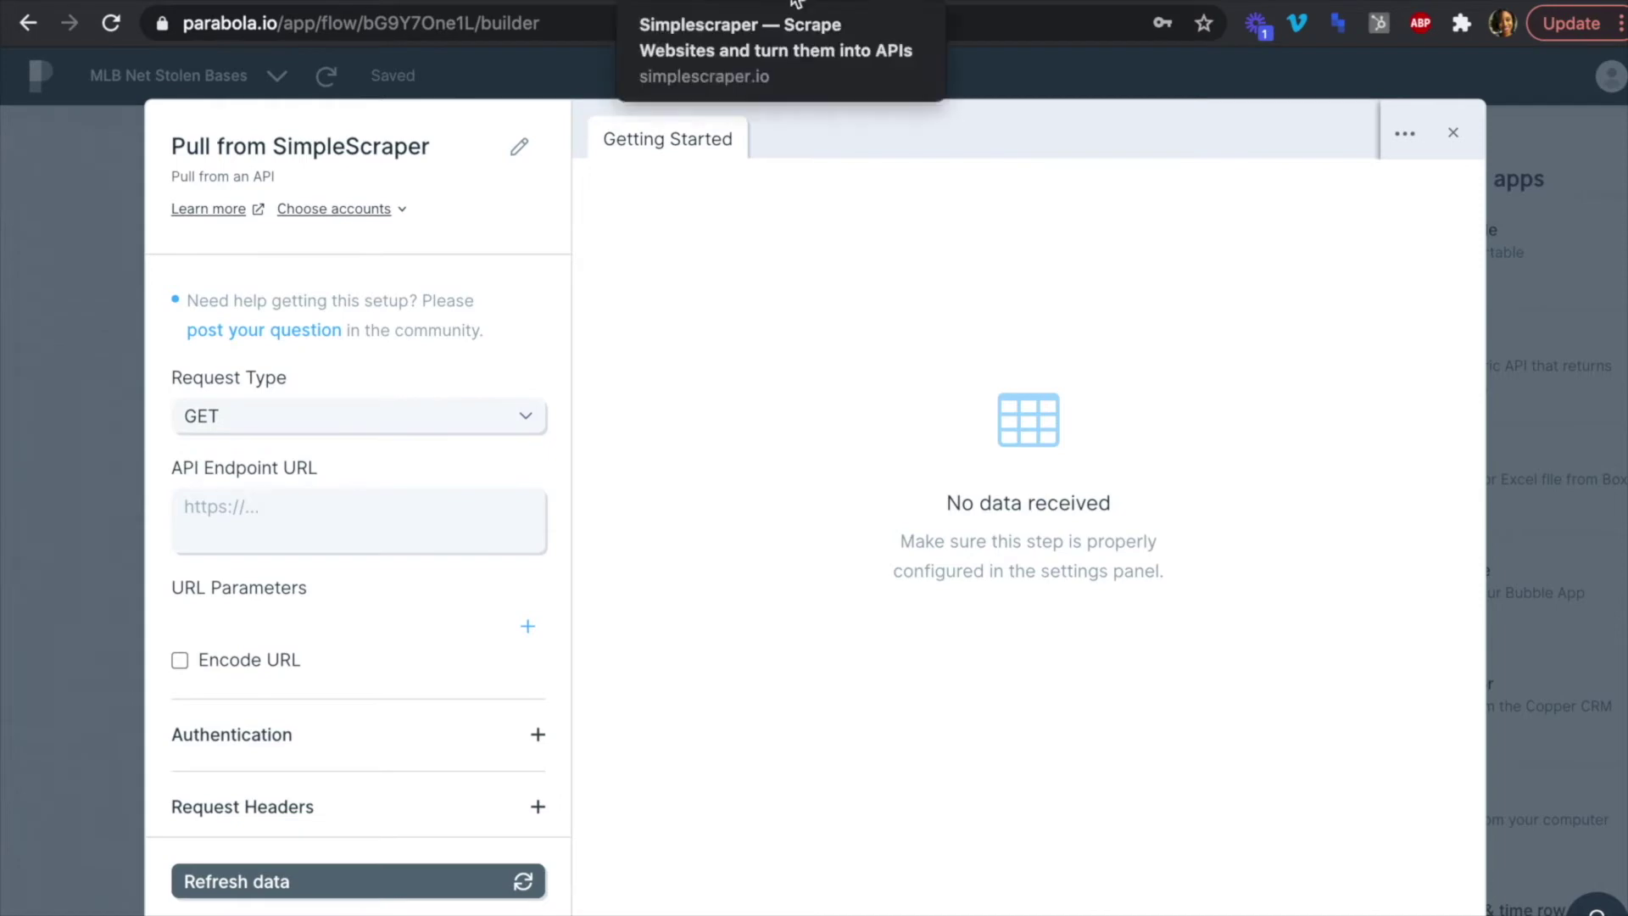
Switch to Simplescraper, include the run_now parameter in the recipe's API URL and copy the whole URL.
key("ctrl+Right")
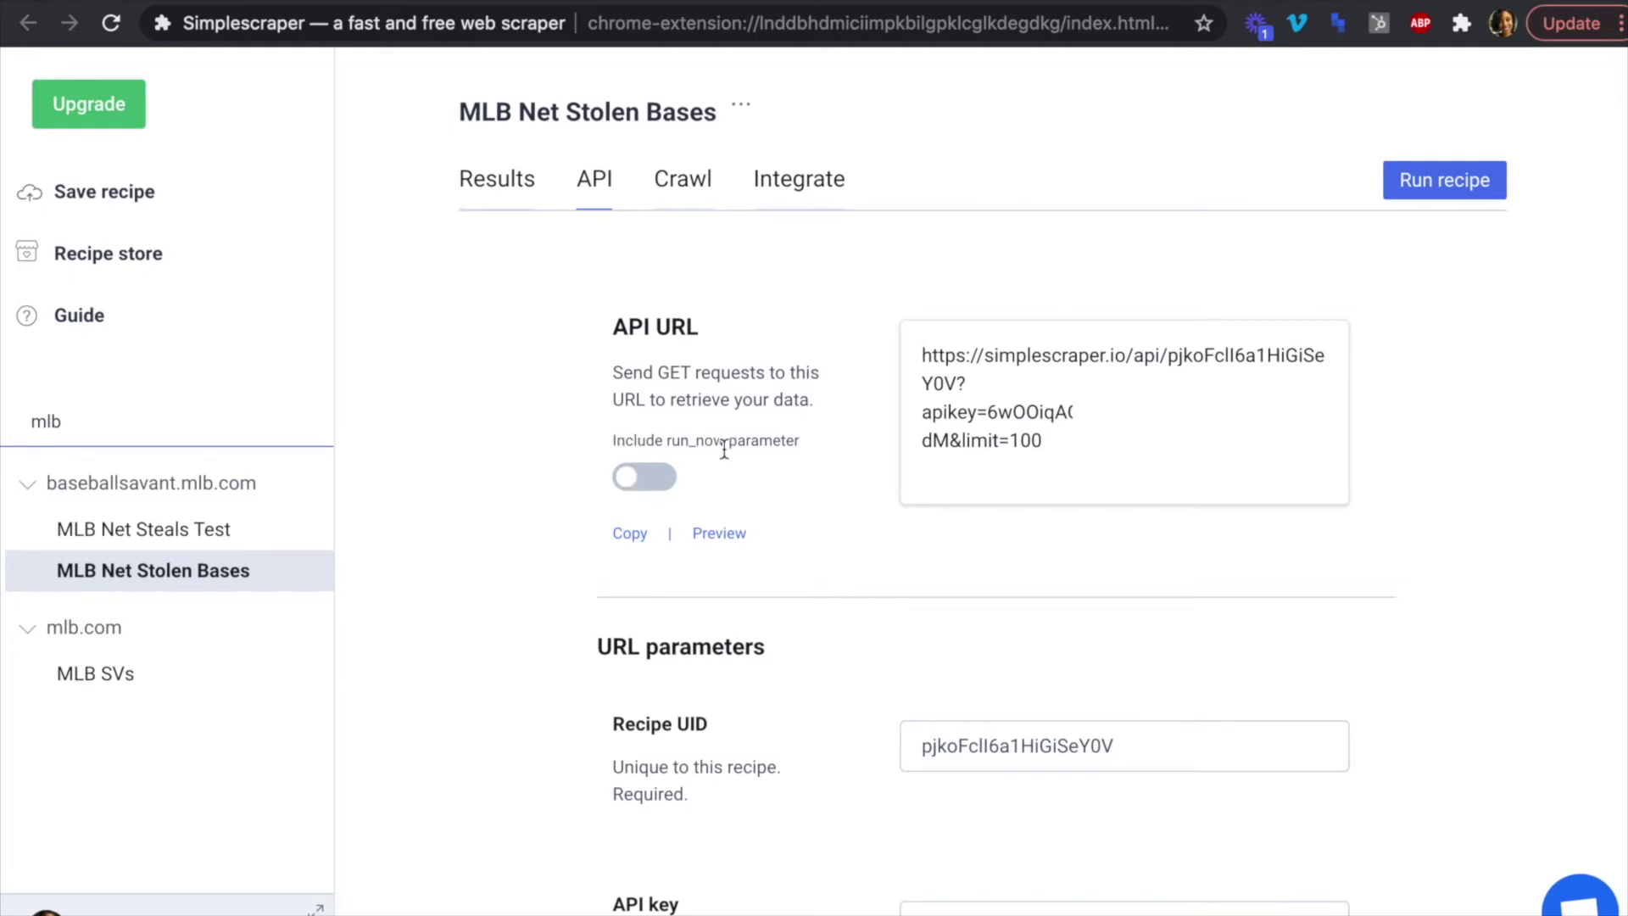
left_click(632, 478)
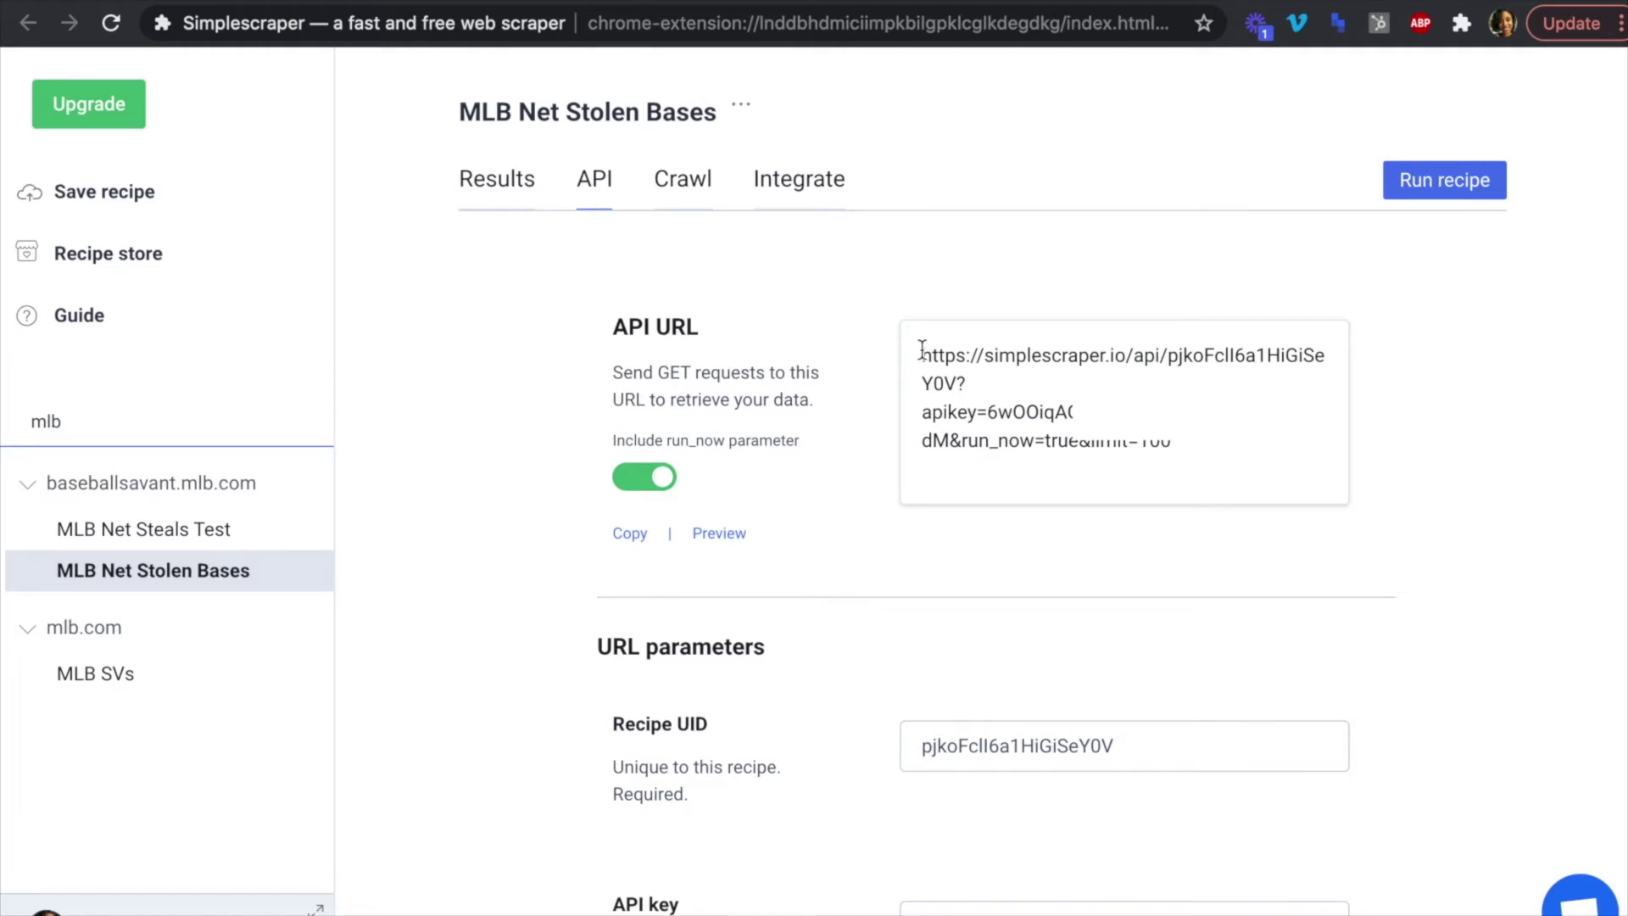
right_click(923, 350)
left_click(1232, 283)
left_click_drag(926, 353, 1194, 443)
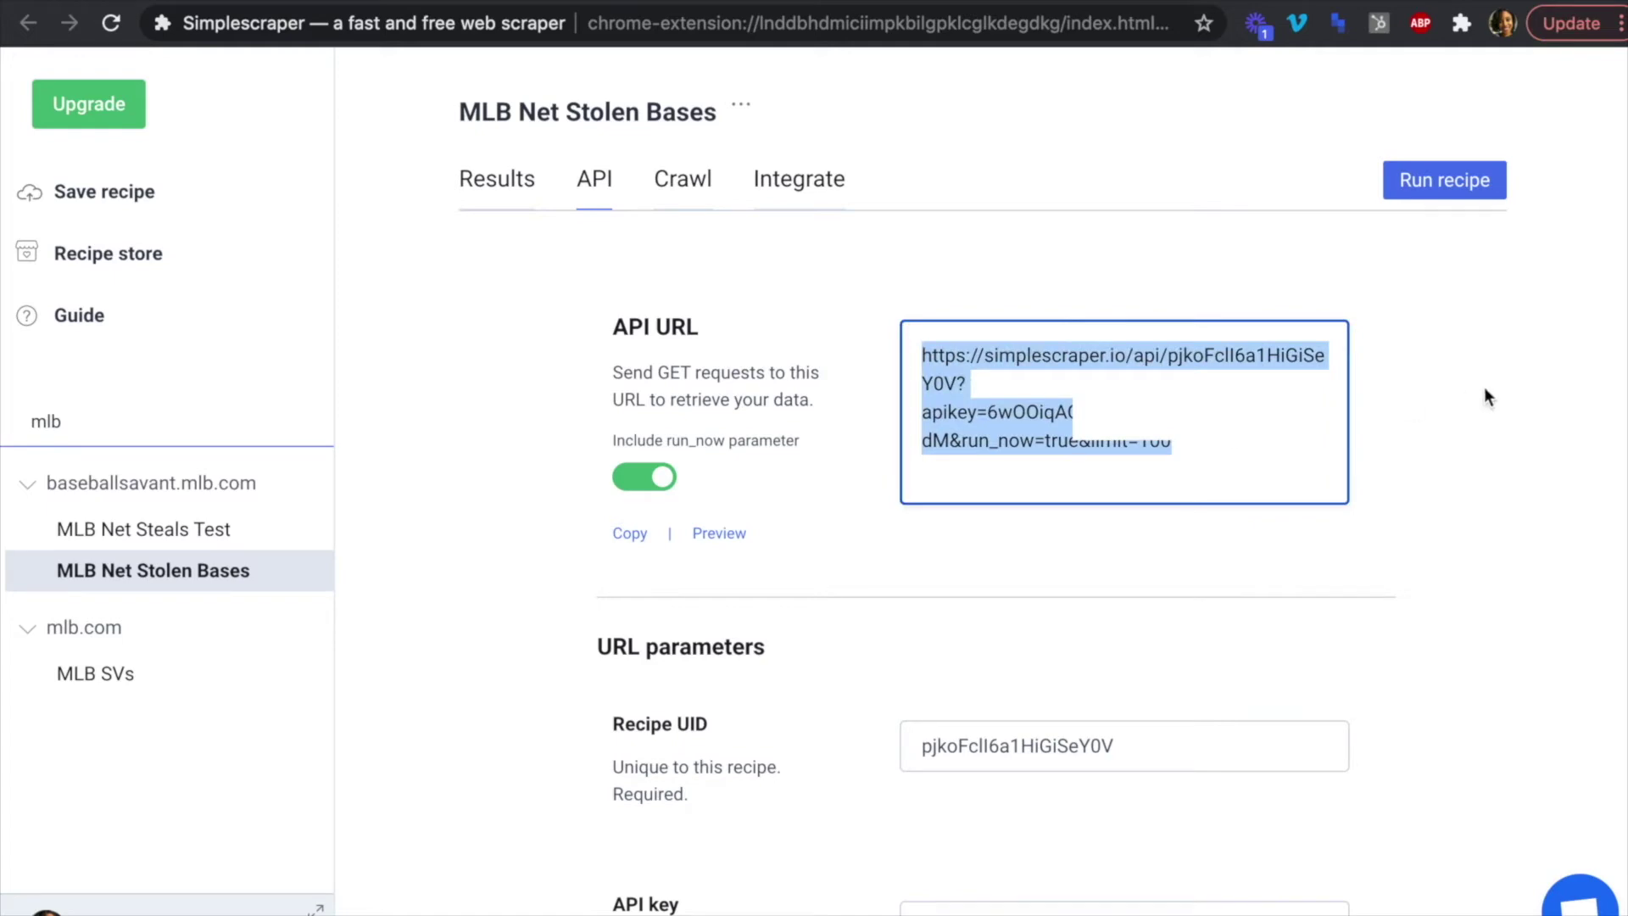
Switch back to Parabola and paste the recipe's API URL, including its API key, as the step's API Endpoint URL.
key("ctrl+Left")
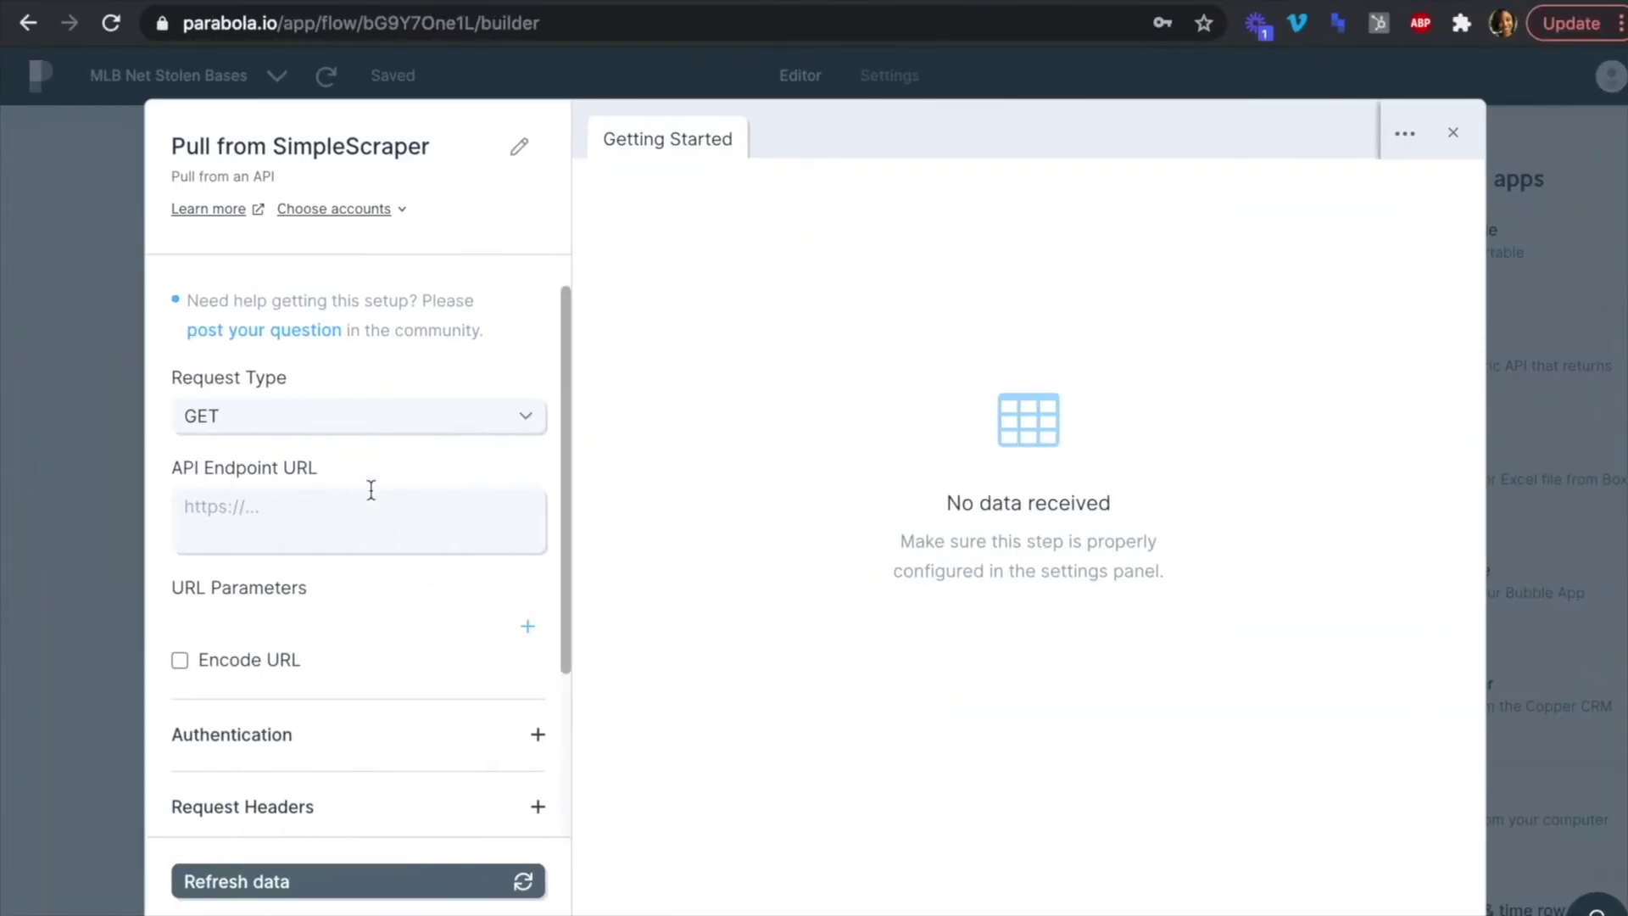
left_click(368, 503)
key("ctrl+v")
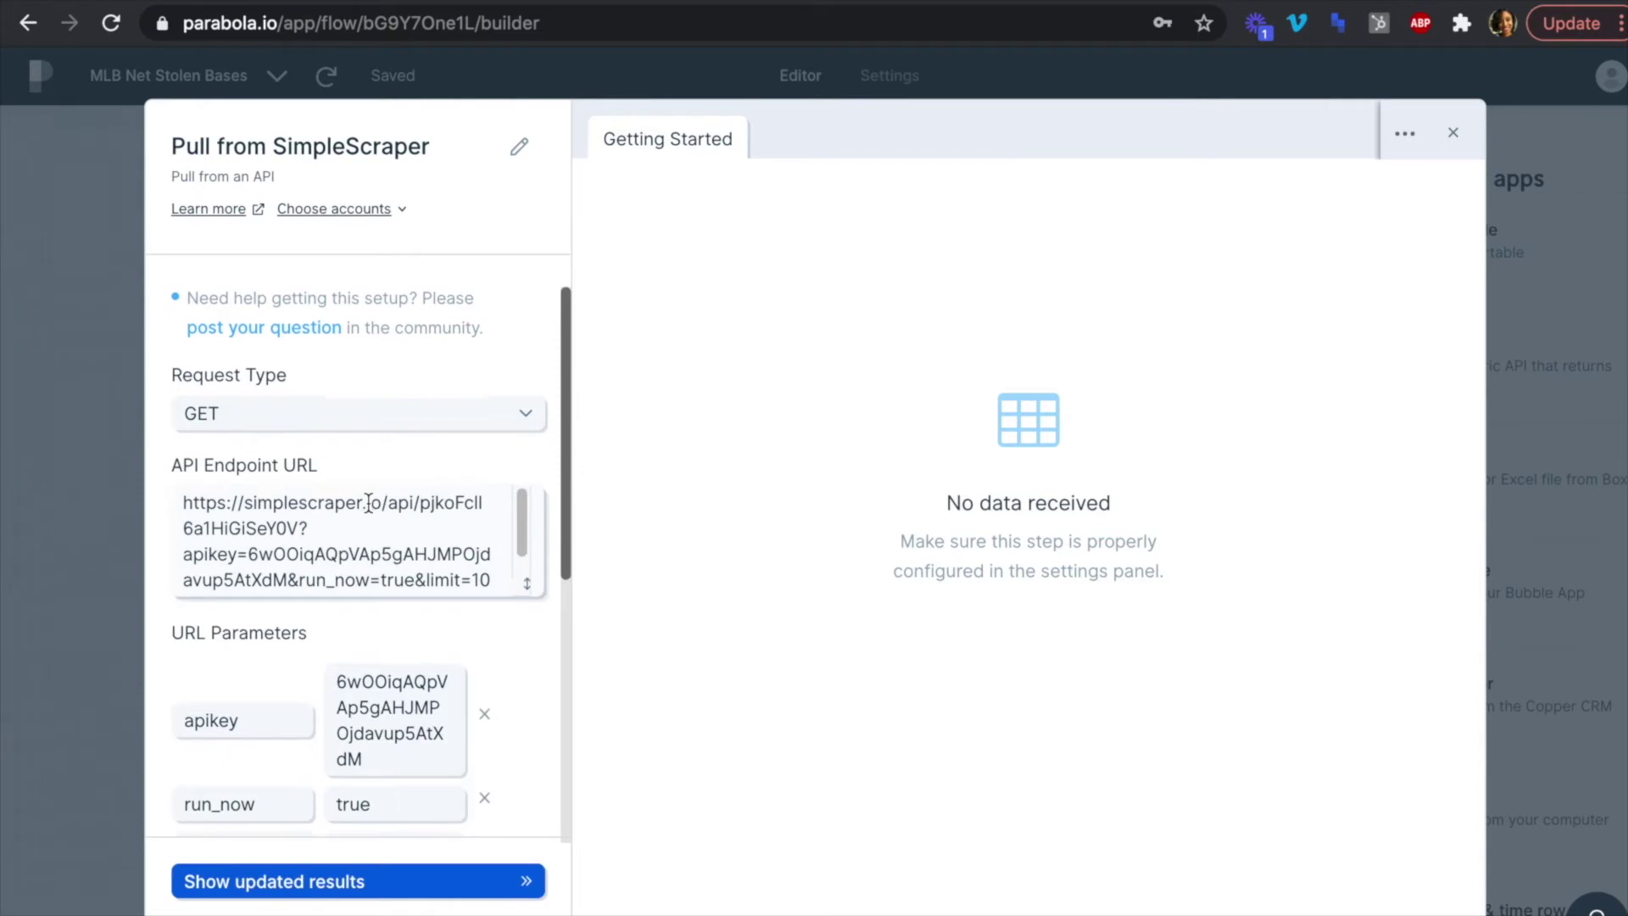
Set the limit URL parameter of the API request to 250.
scroll(394, 475, "down", 5)
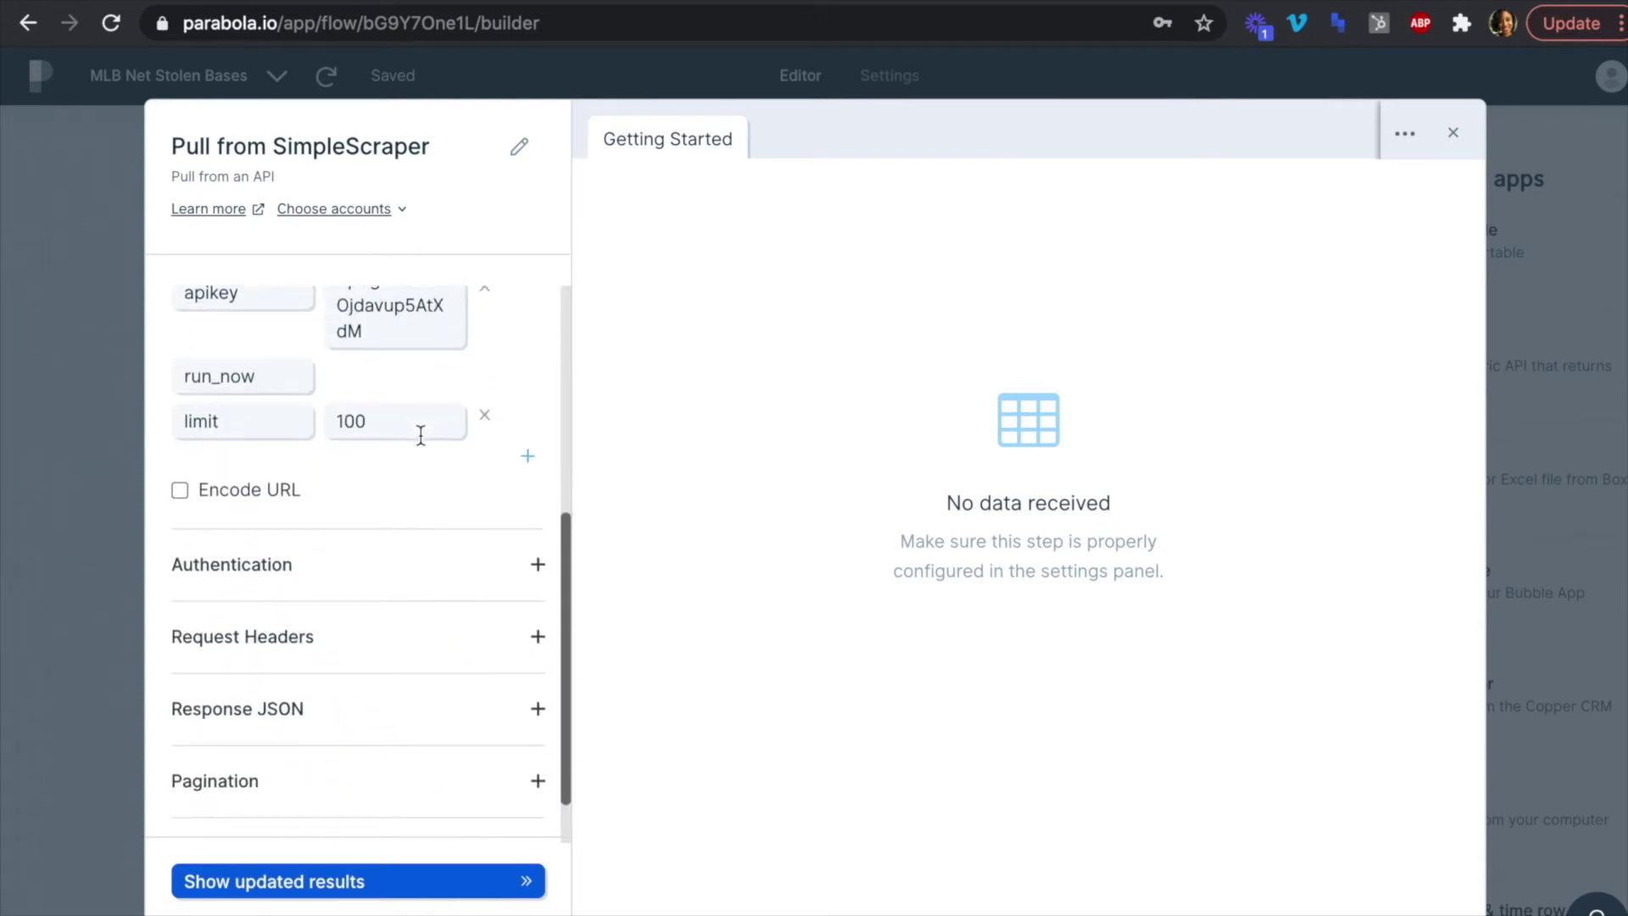
scroll(385, 416, "down", 1)
scroll(388, 424, "up", 1)
left_click(386, 420)
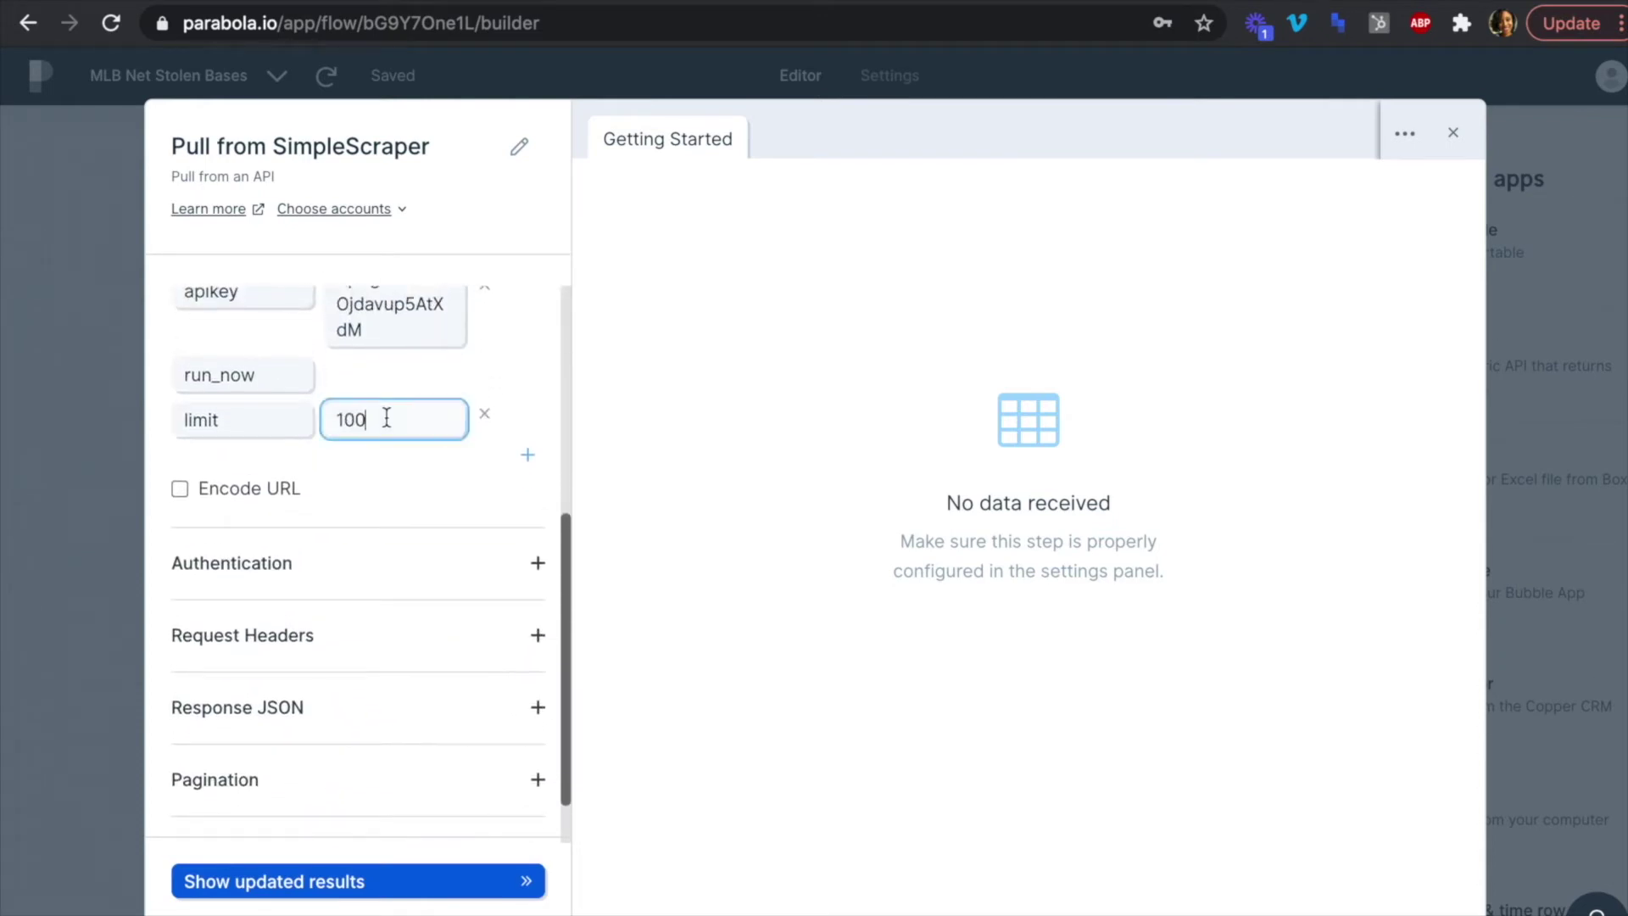
key("BackSpace")
key("BackSpace")
key("BackSpace")
type("250")
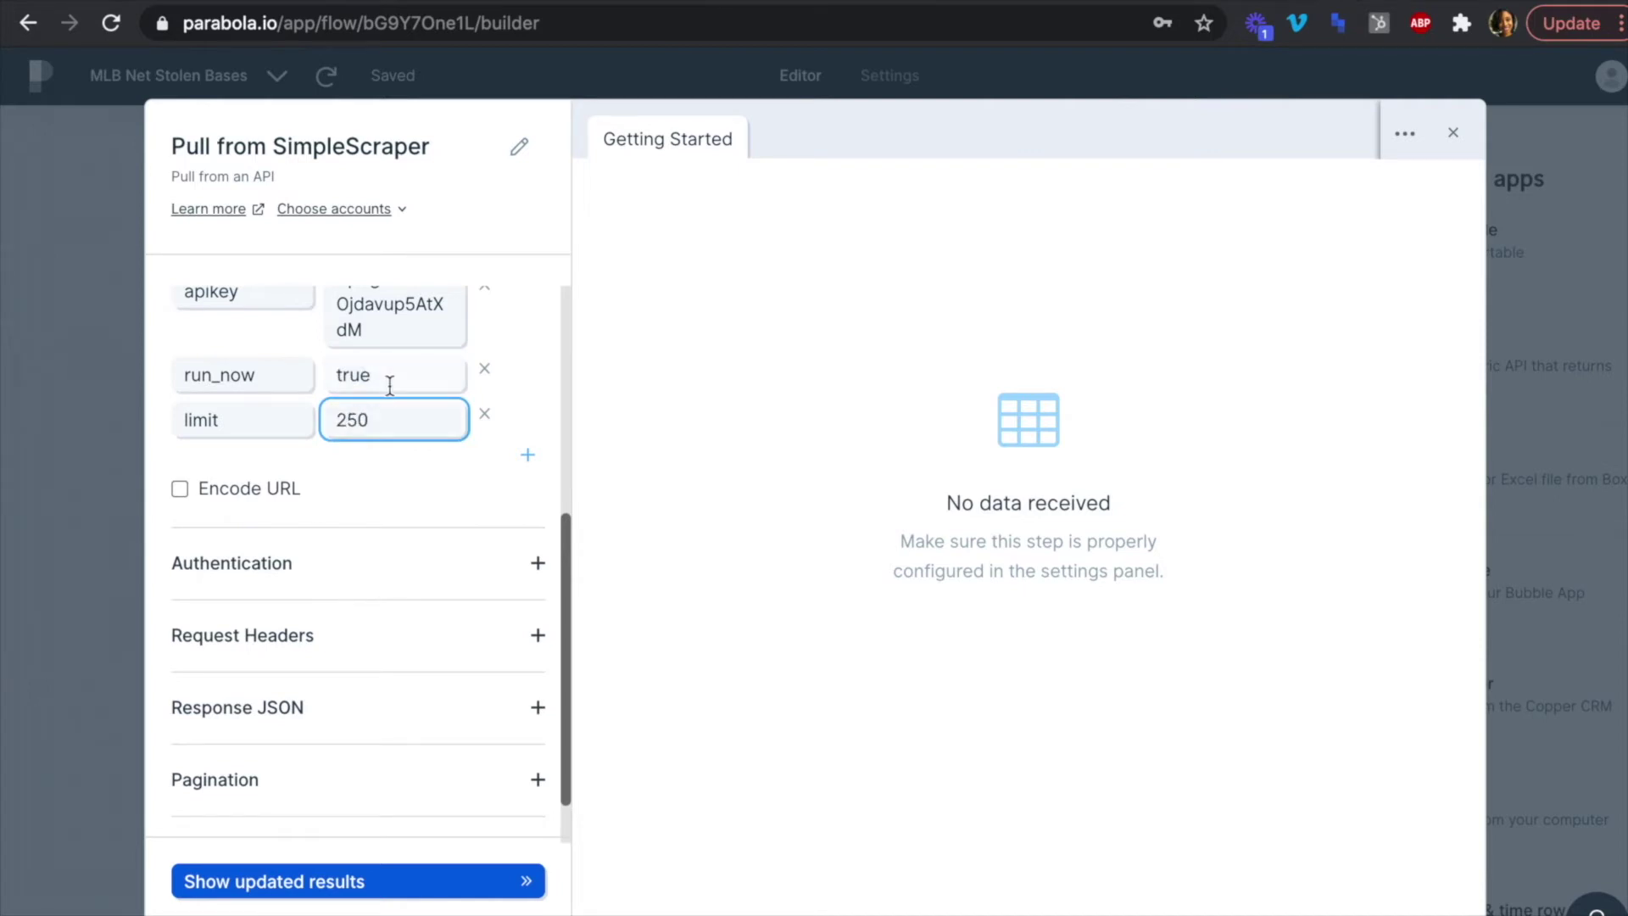
Expand the Response JSON settings, check the available top level keys and load the API results.
scroll(409, 399, "down", 1)
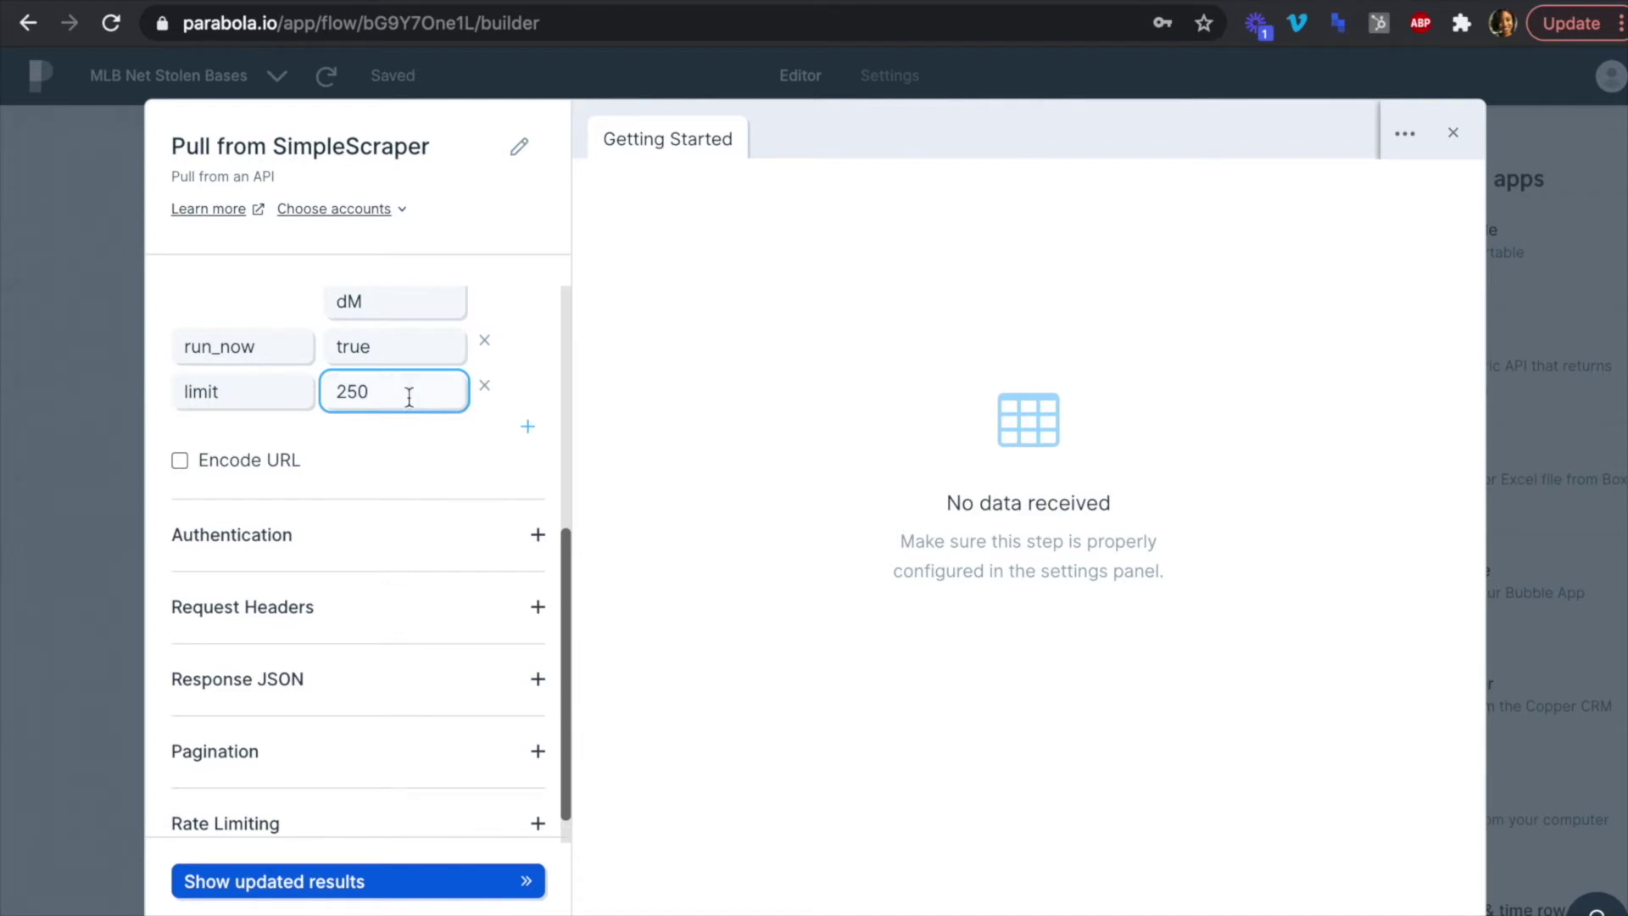
scroll(460, 455, "down", 1)
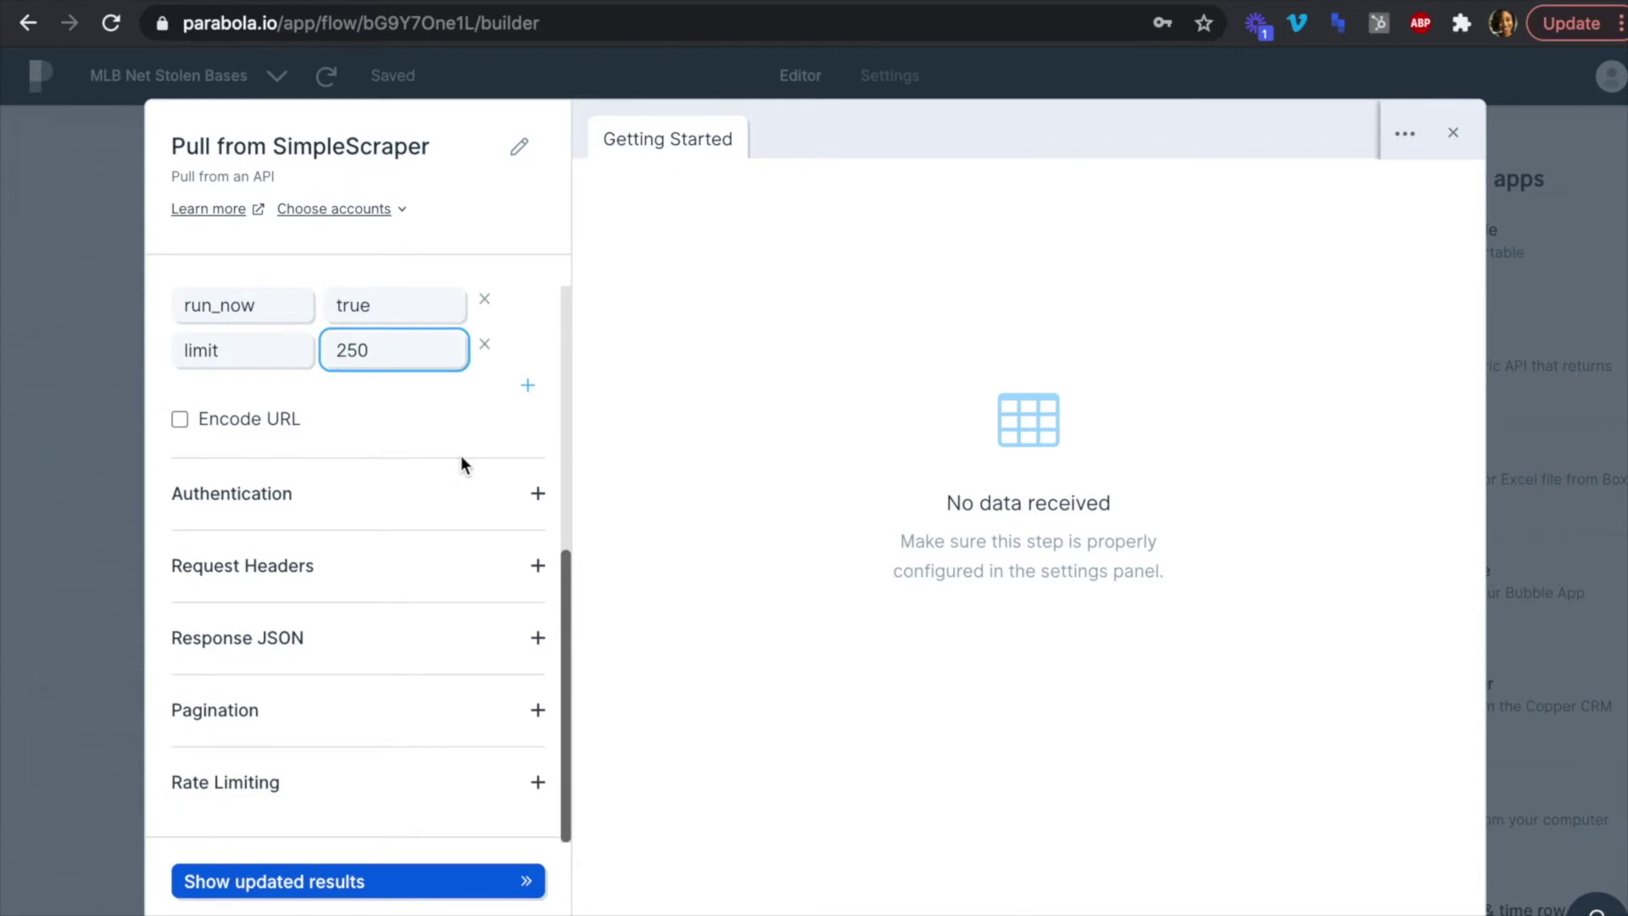
left_click(440, 649)
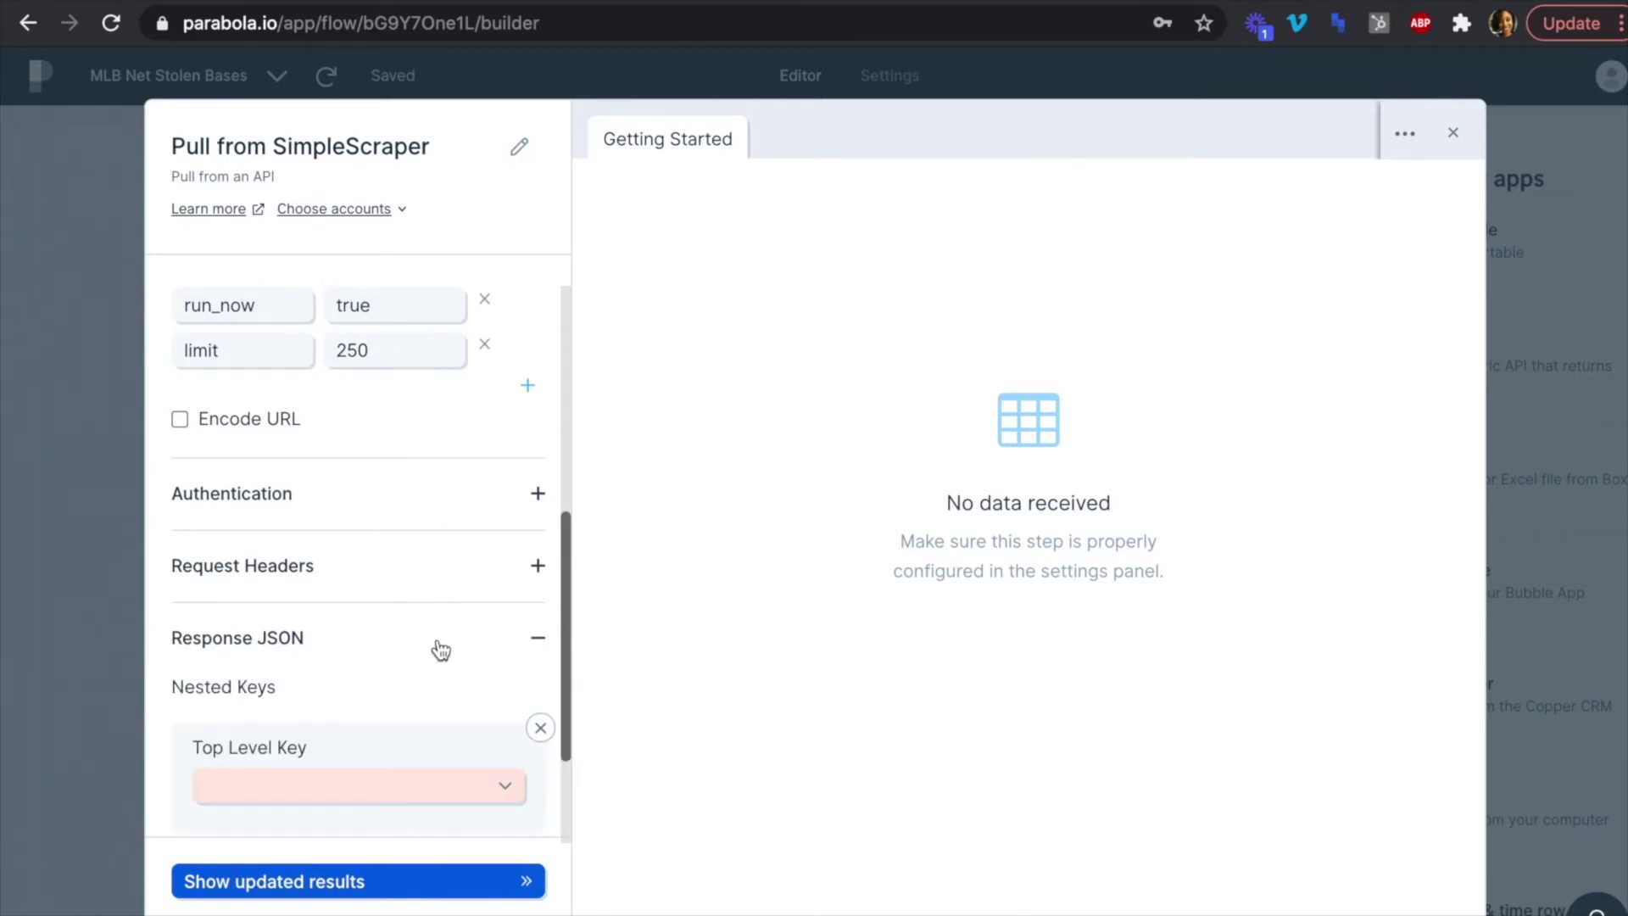
scroll(440, 699, "down", 2)
left_click(475, 679)
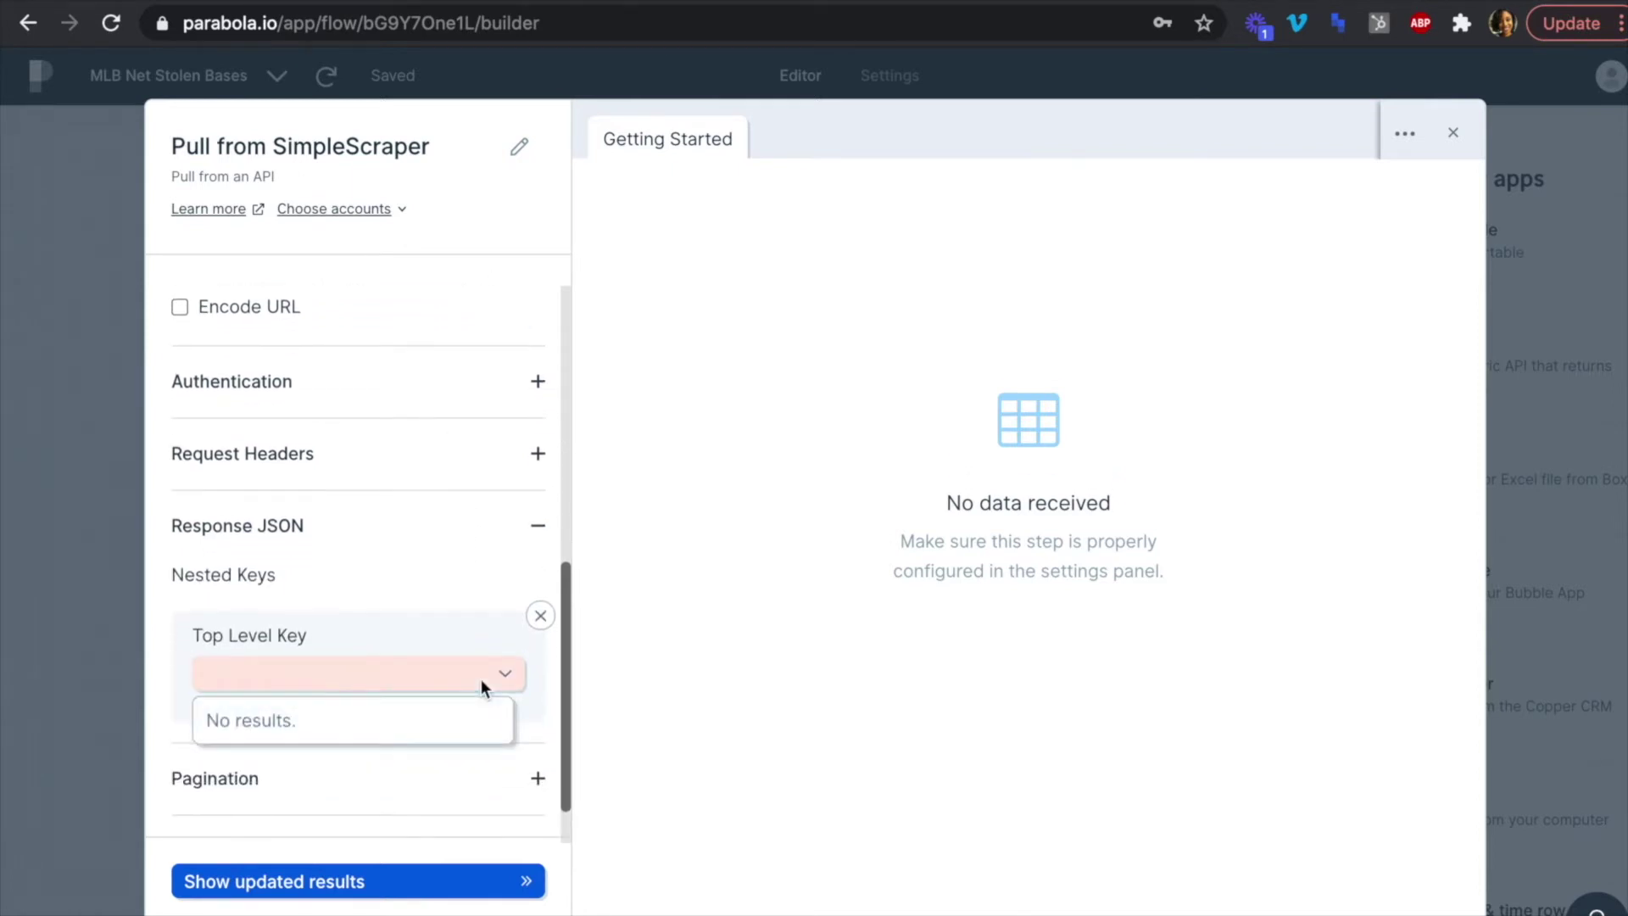
left_click(378, 891)
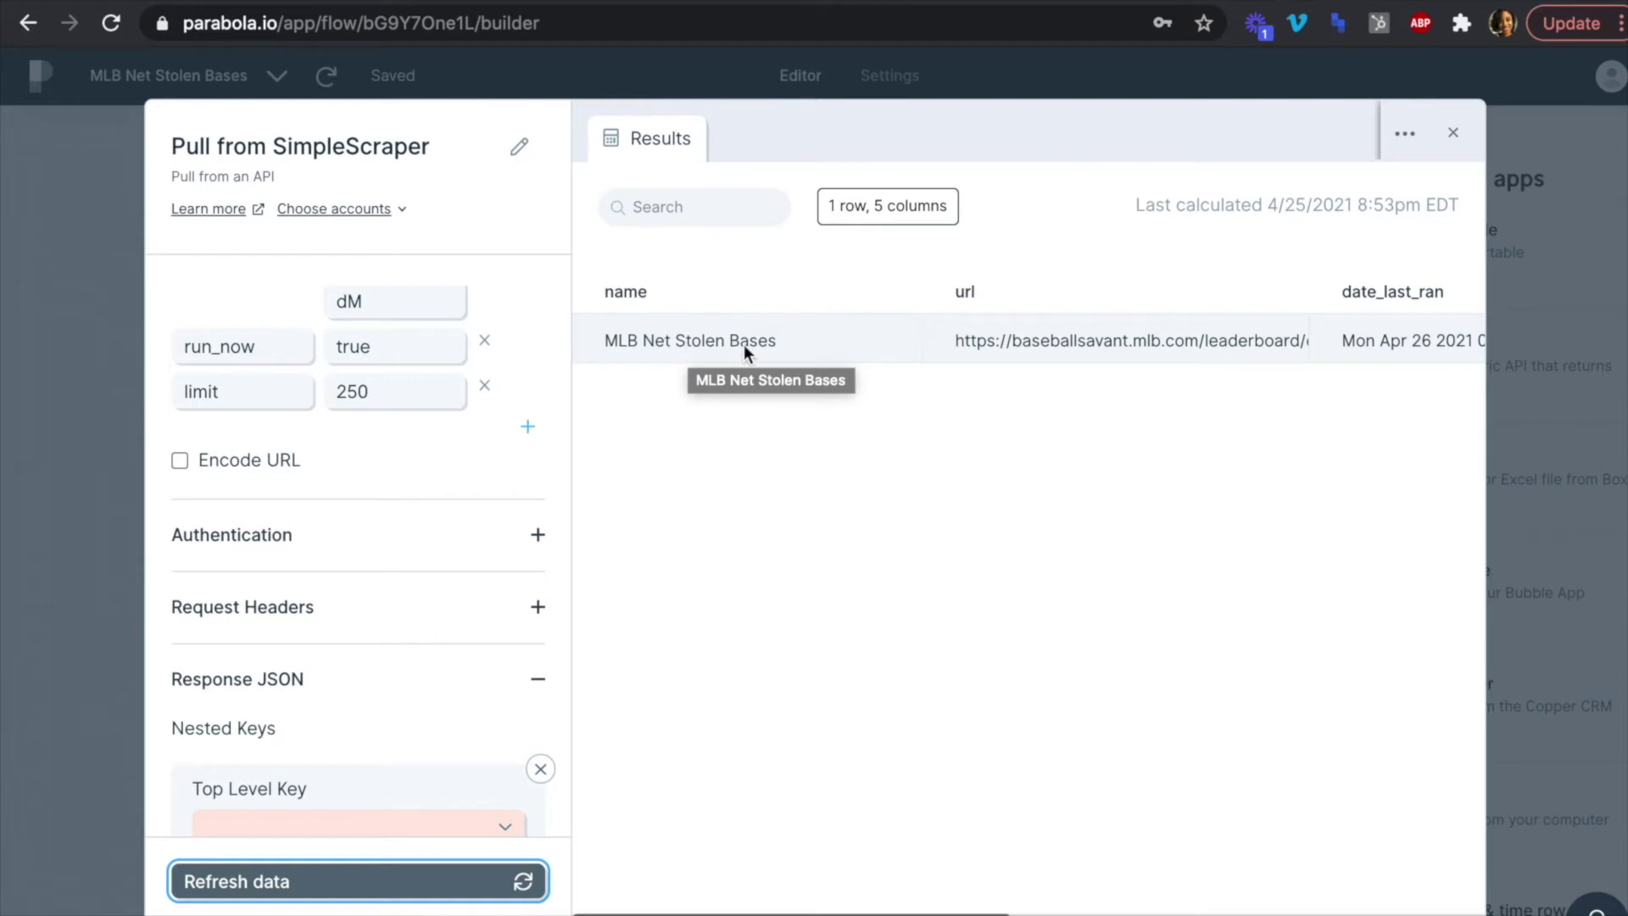
Choose data as the Top Level Key of the response and update the results.
scroll(476, 582, "down", 2)
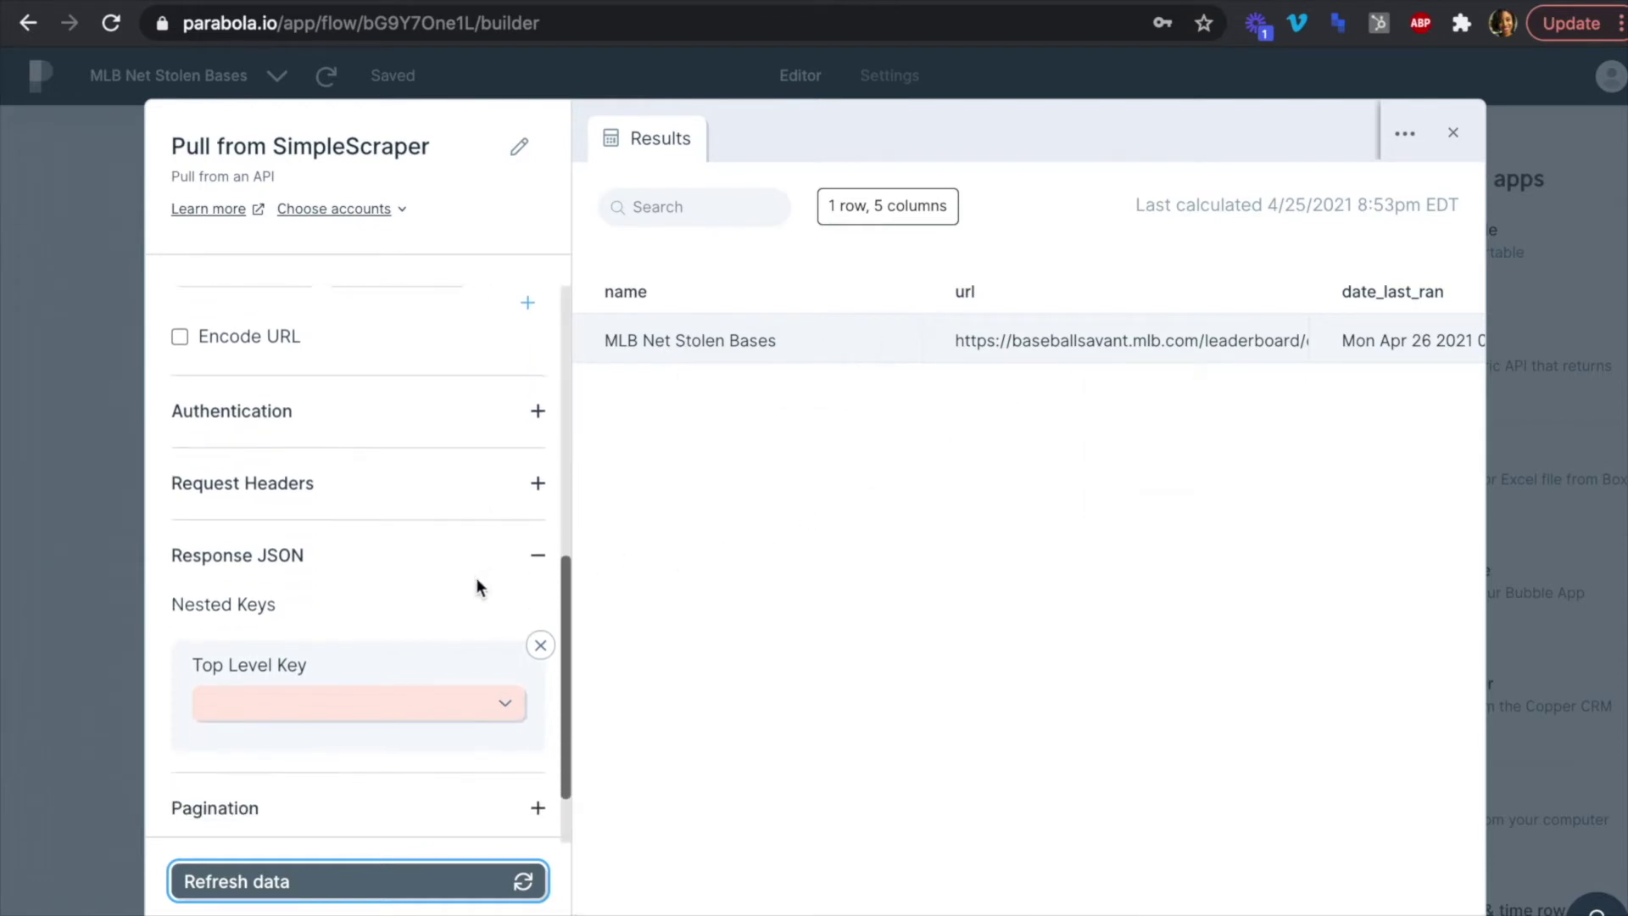
left_click(501, 711)
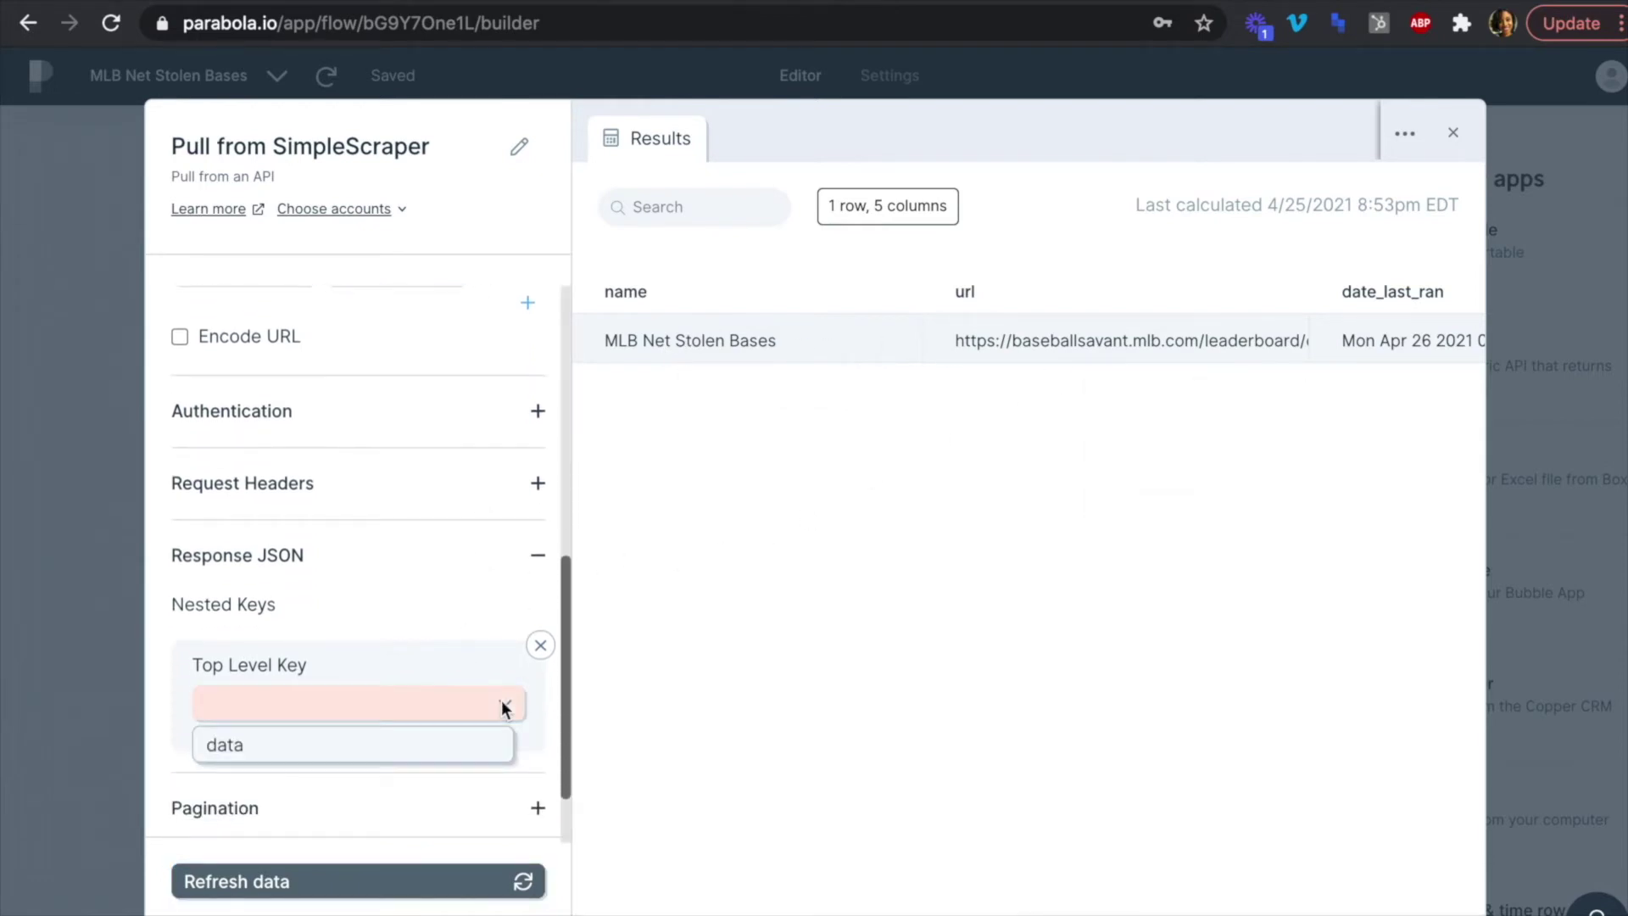
left_click(227, 747)
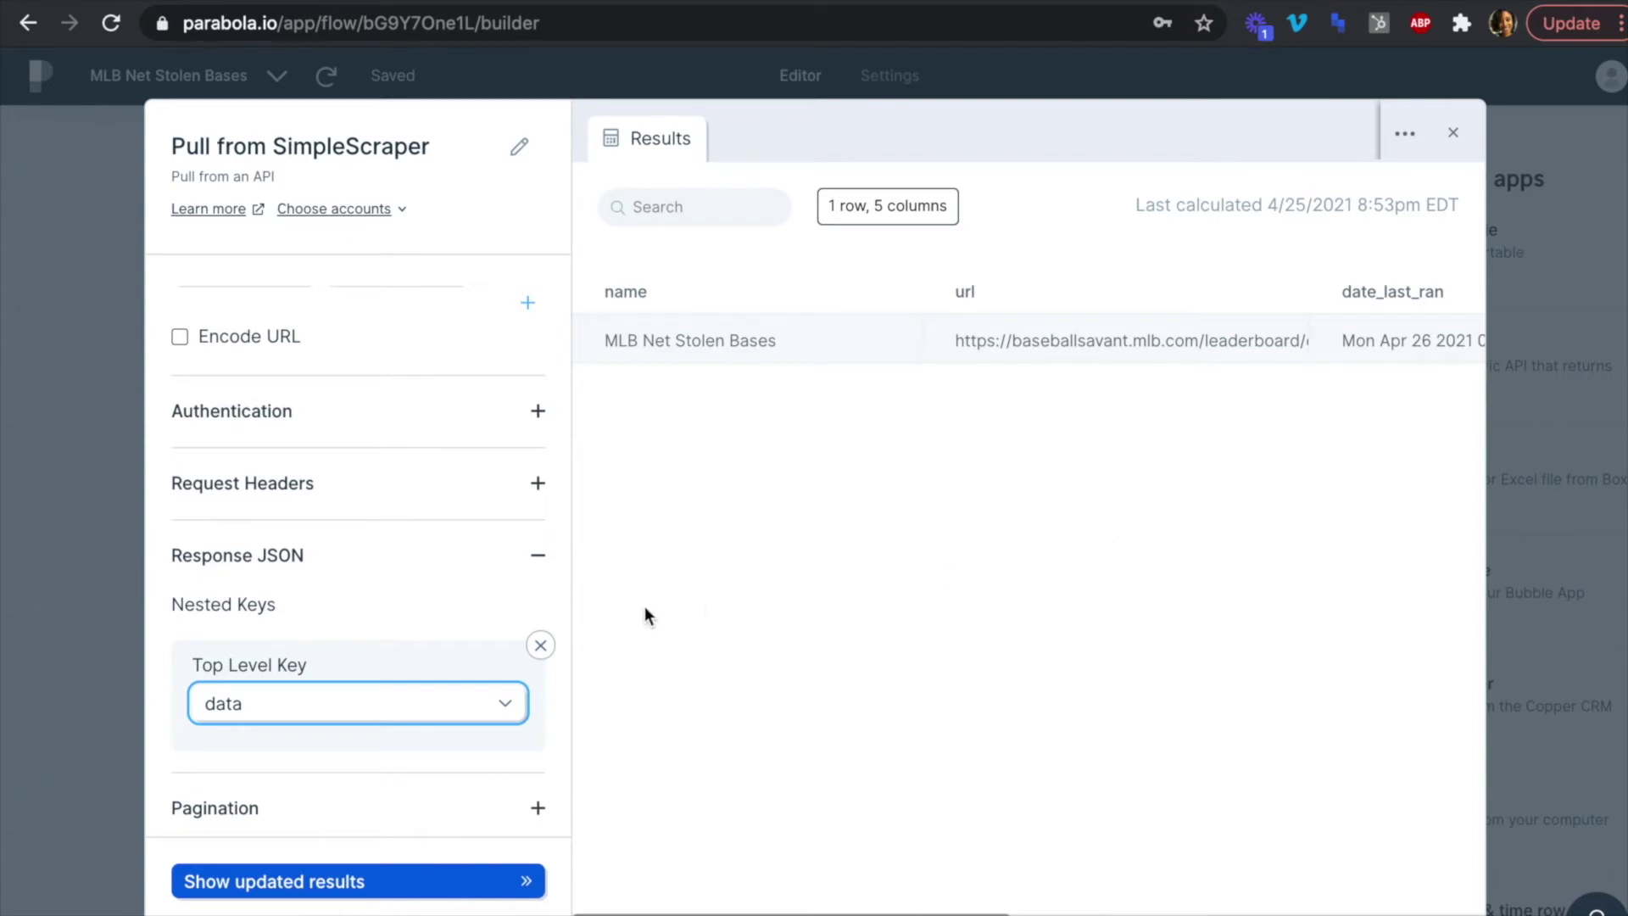
left_click(347, 882)
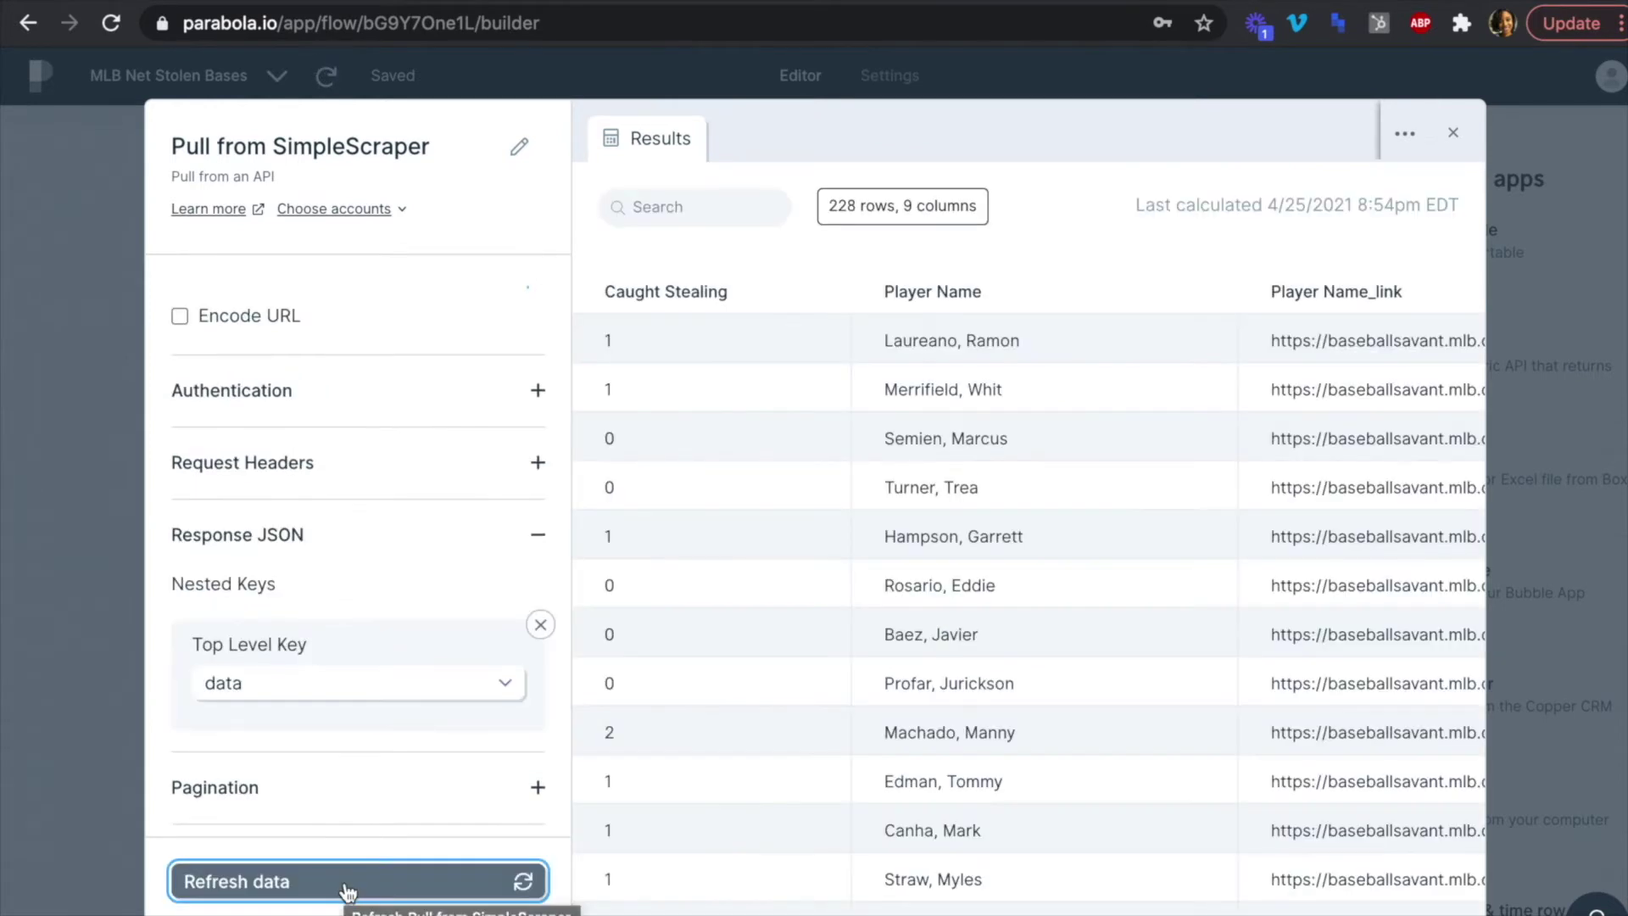
Look through all columns of the pulled SimpleScraper results and close the step's settings.
scroll(954, 603, "right", 3)
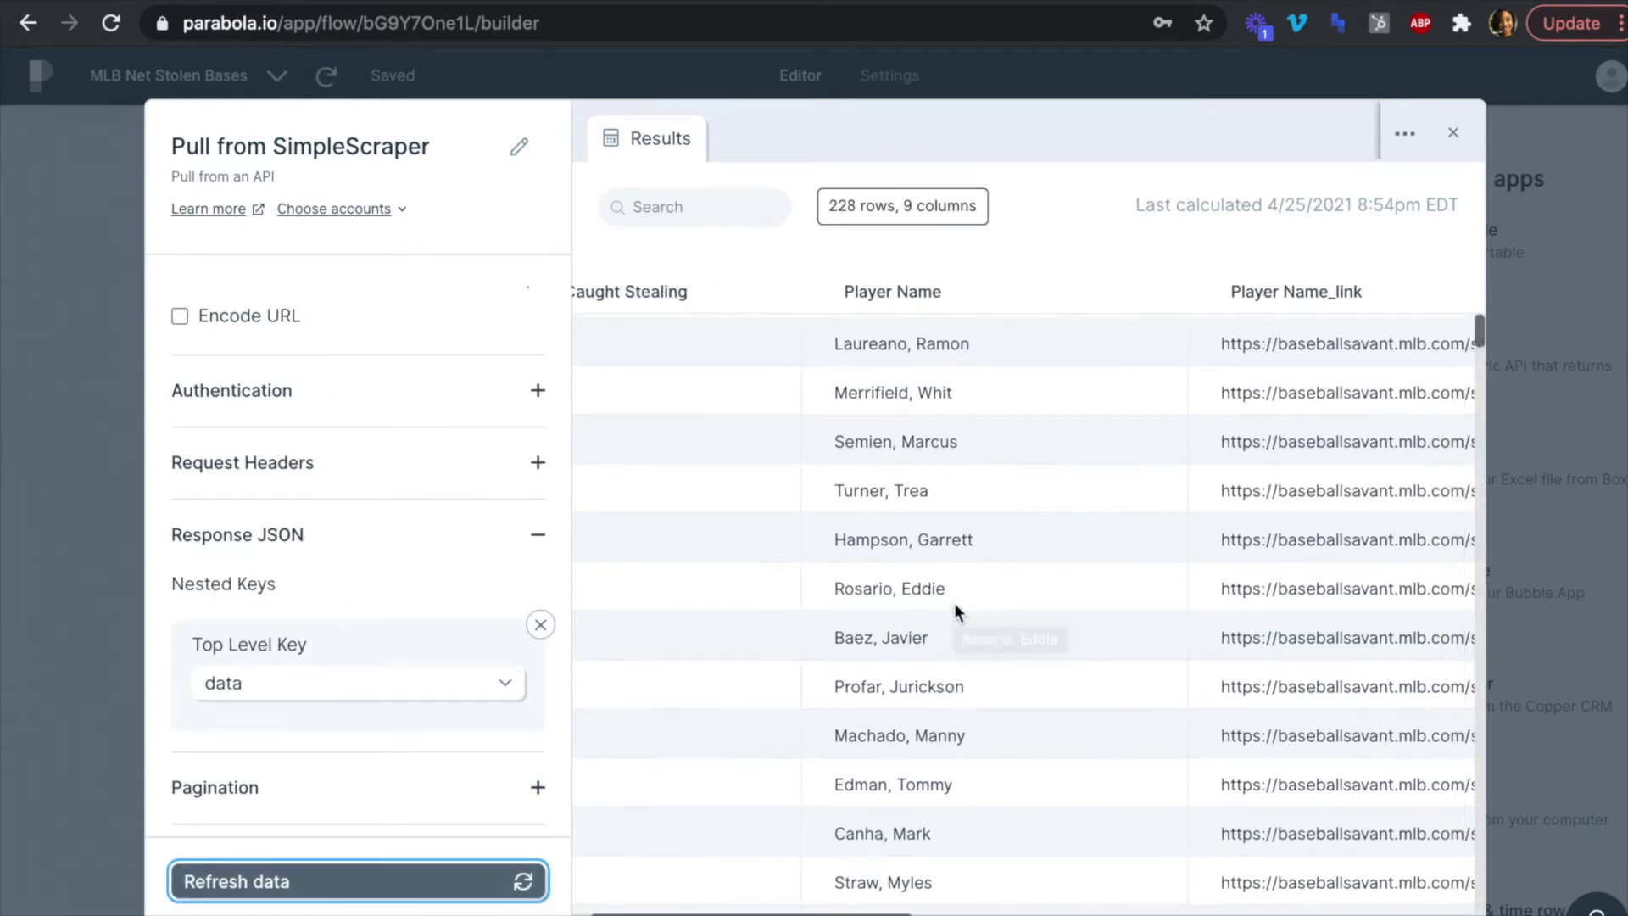
scroll(954, 603, "right", 10)
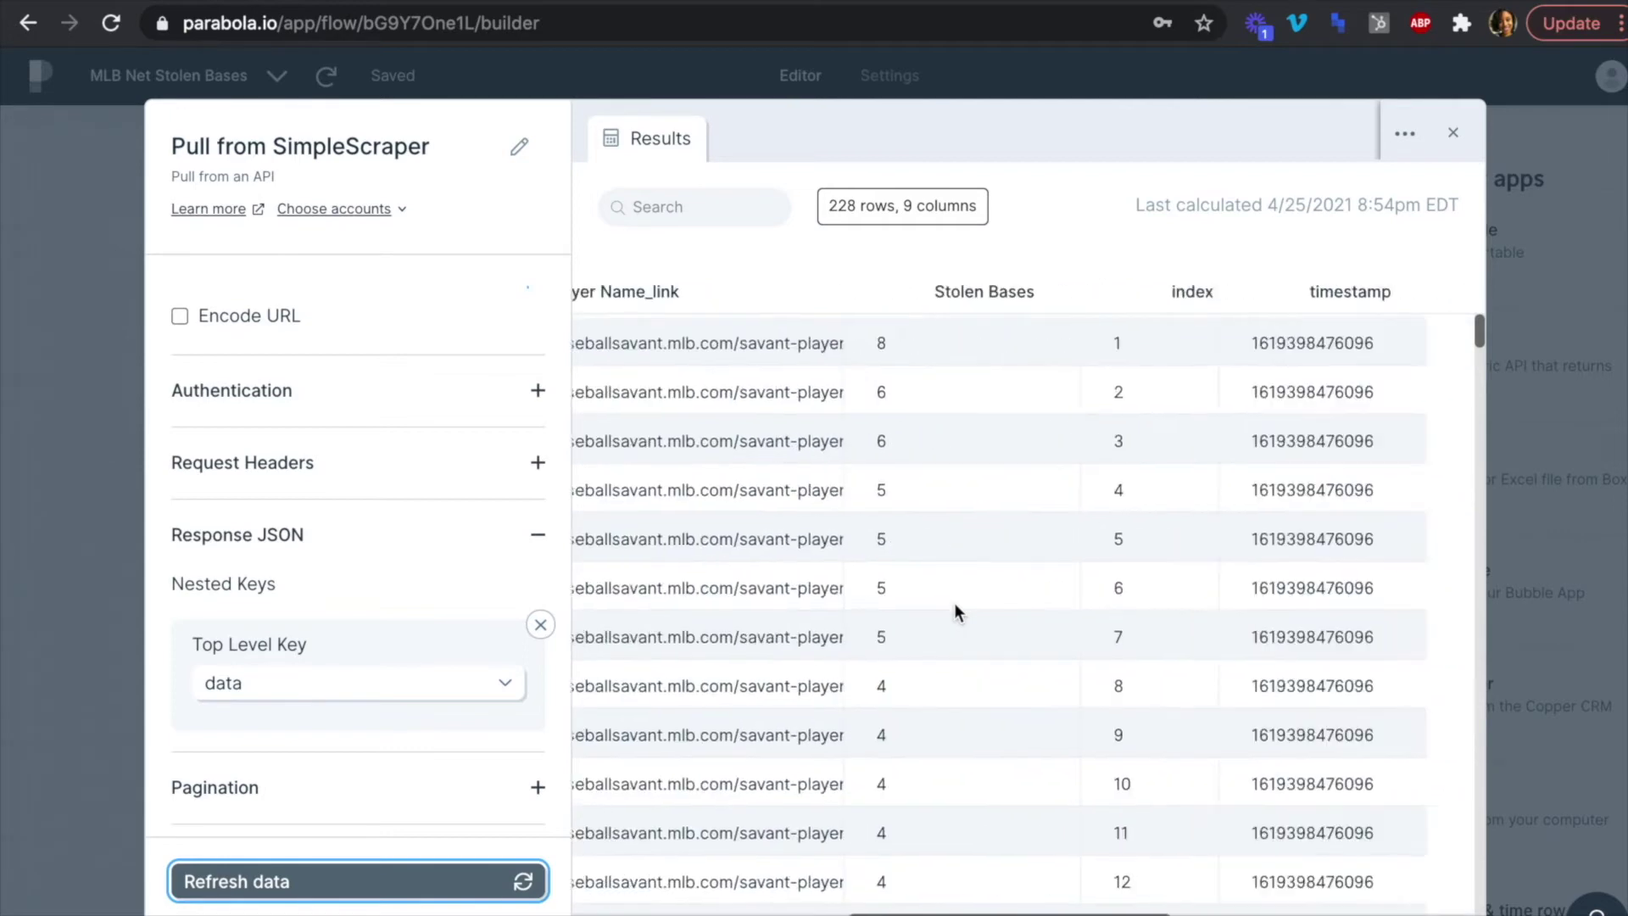
scroll(954, 603, "right", 8)
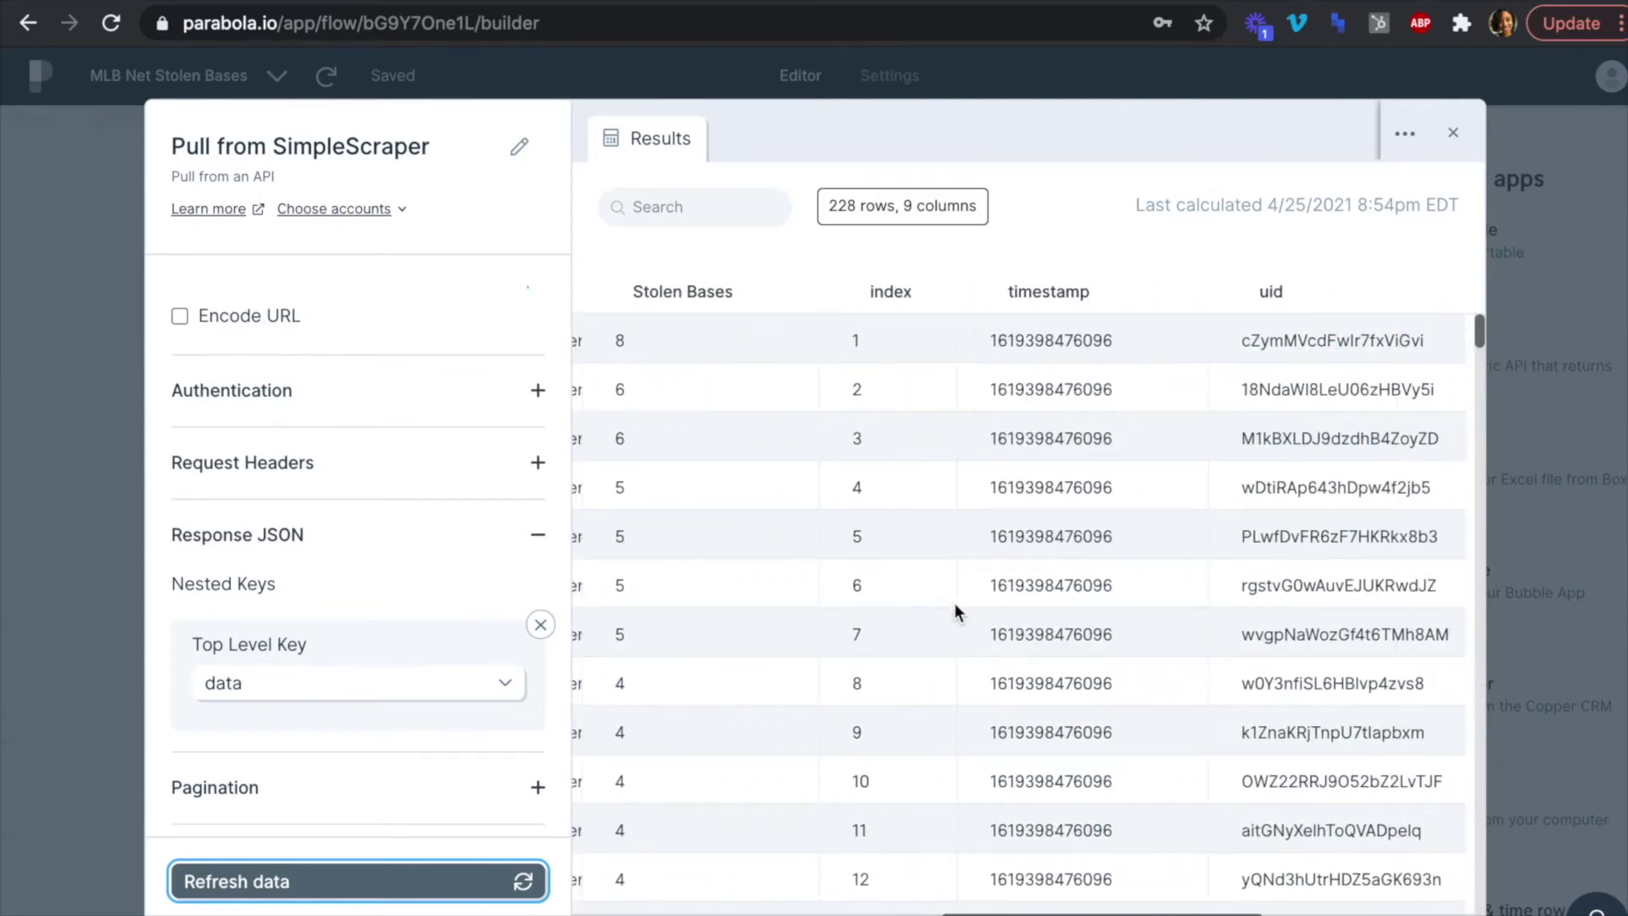
scroll(954, 603, "right", 5)
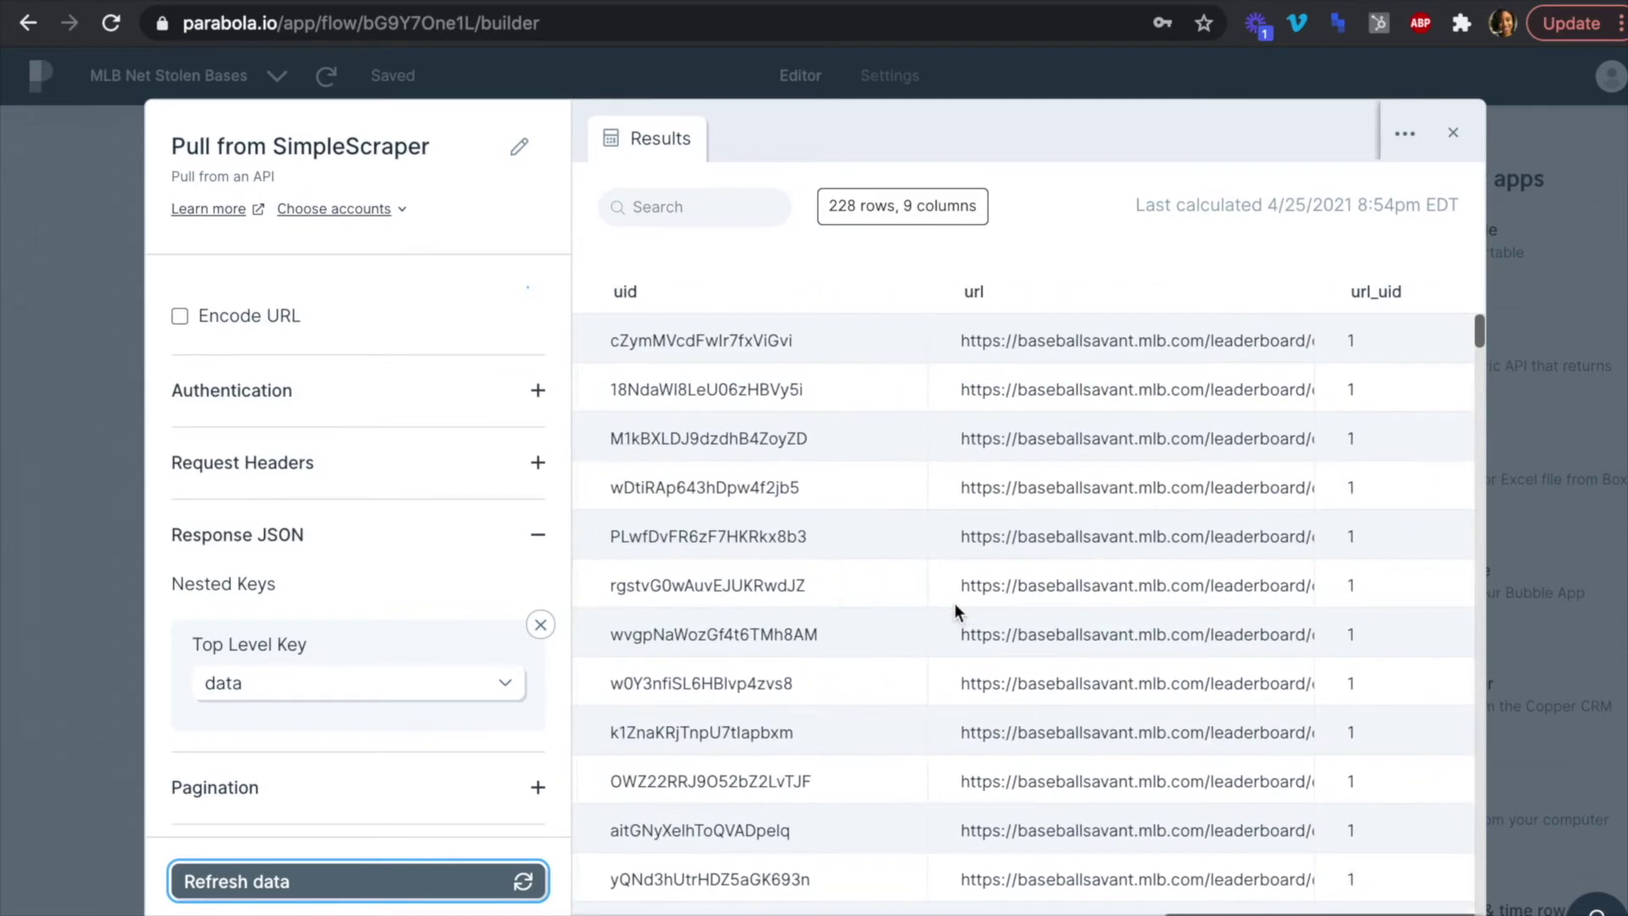
scroll(954, 603, "left", 3)
scroll(954, 603, "left", 8)
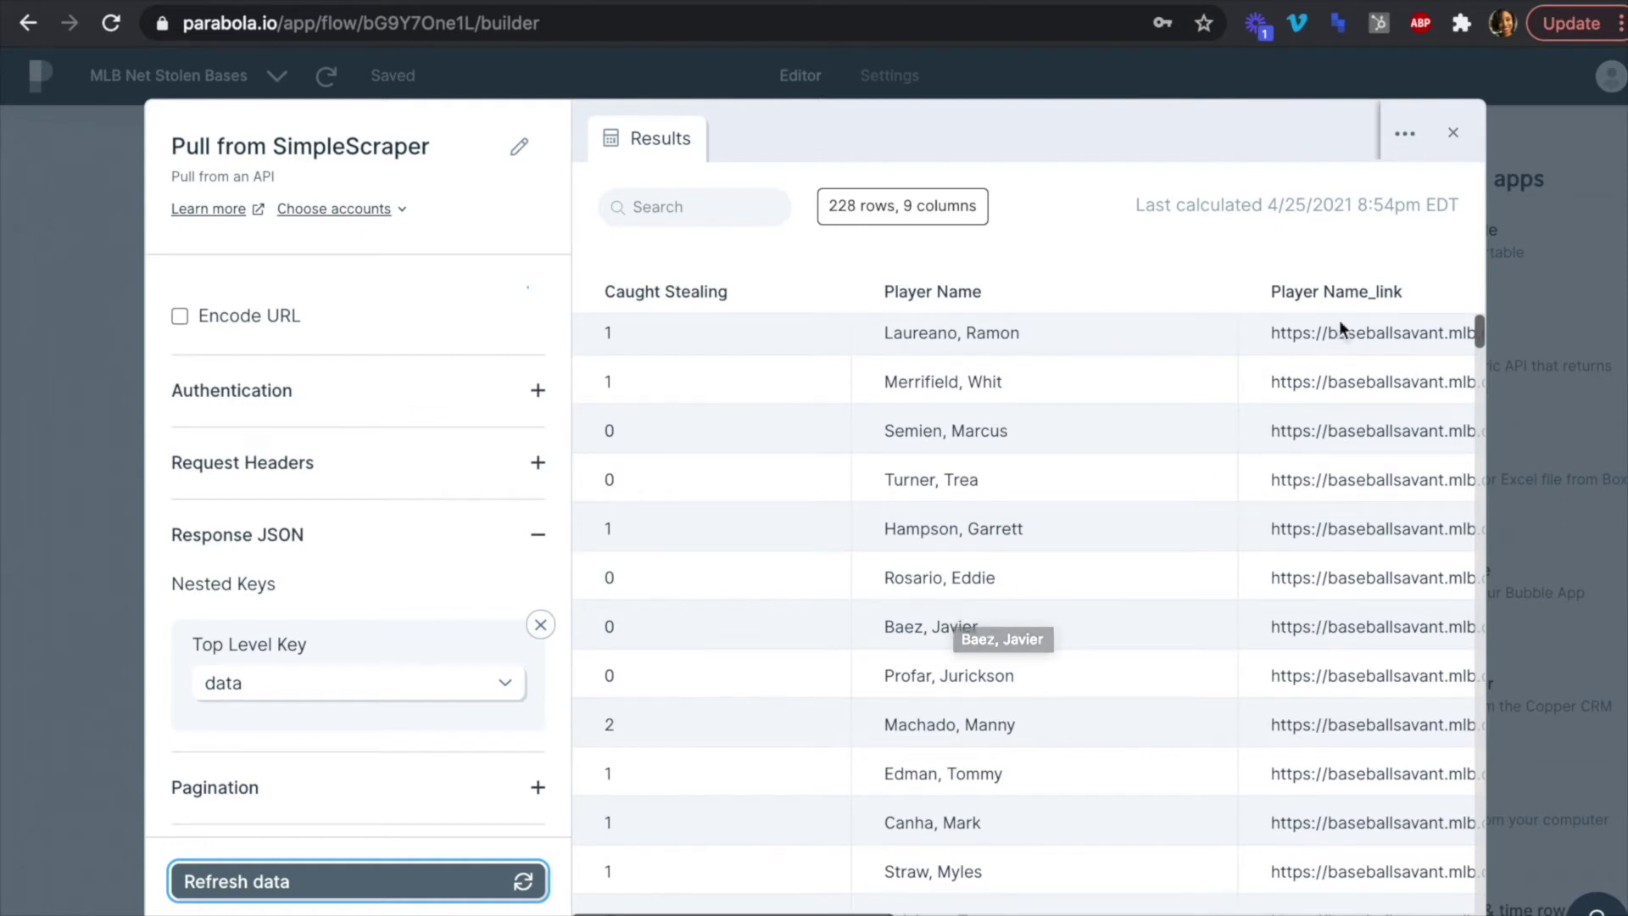
left_click(1455, 134)
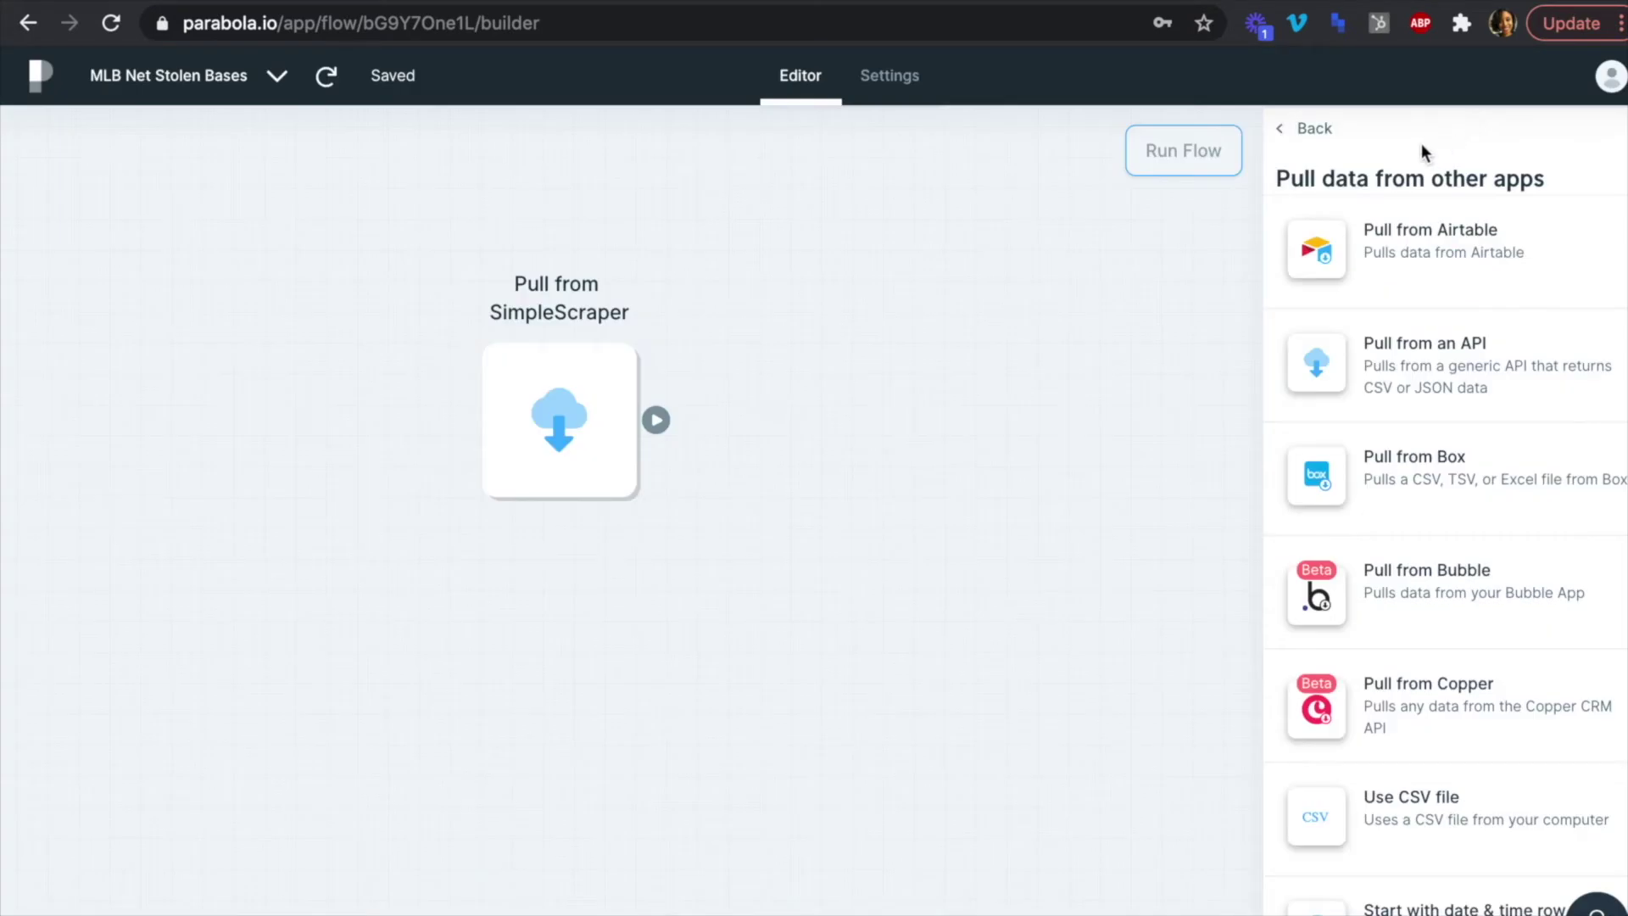
Find the Select columns transform, add it after Pull from SimpleScraper and open its settings.
left_click(1299, 129)
left_click(1379, 144)
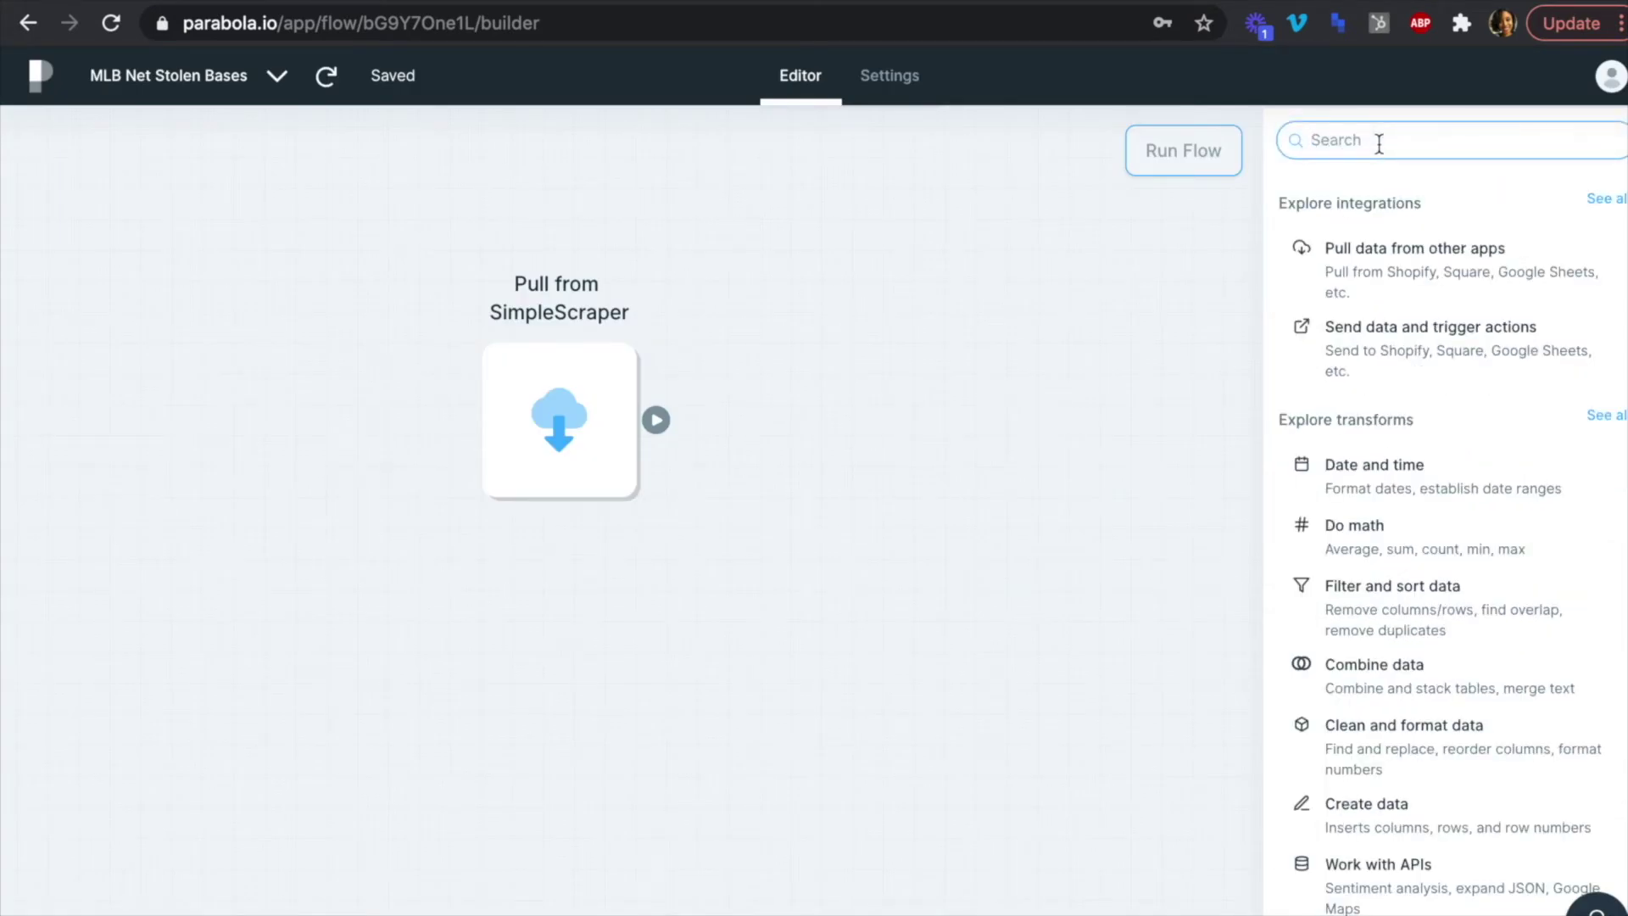
type("column")
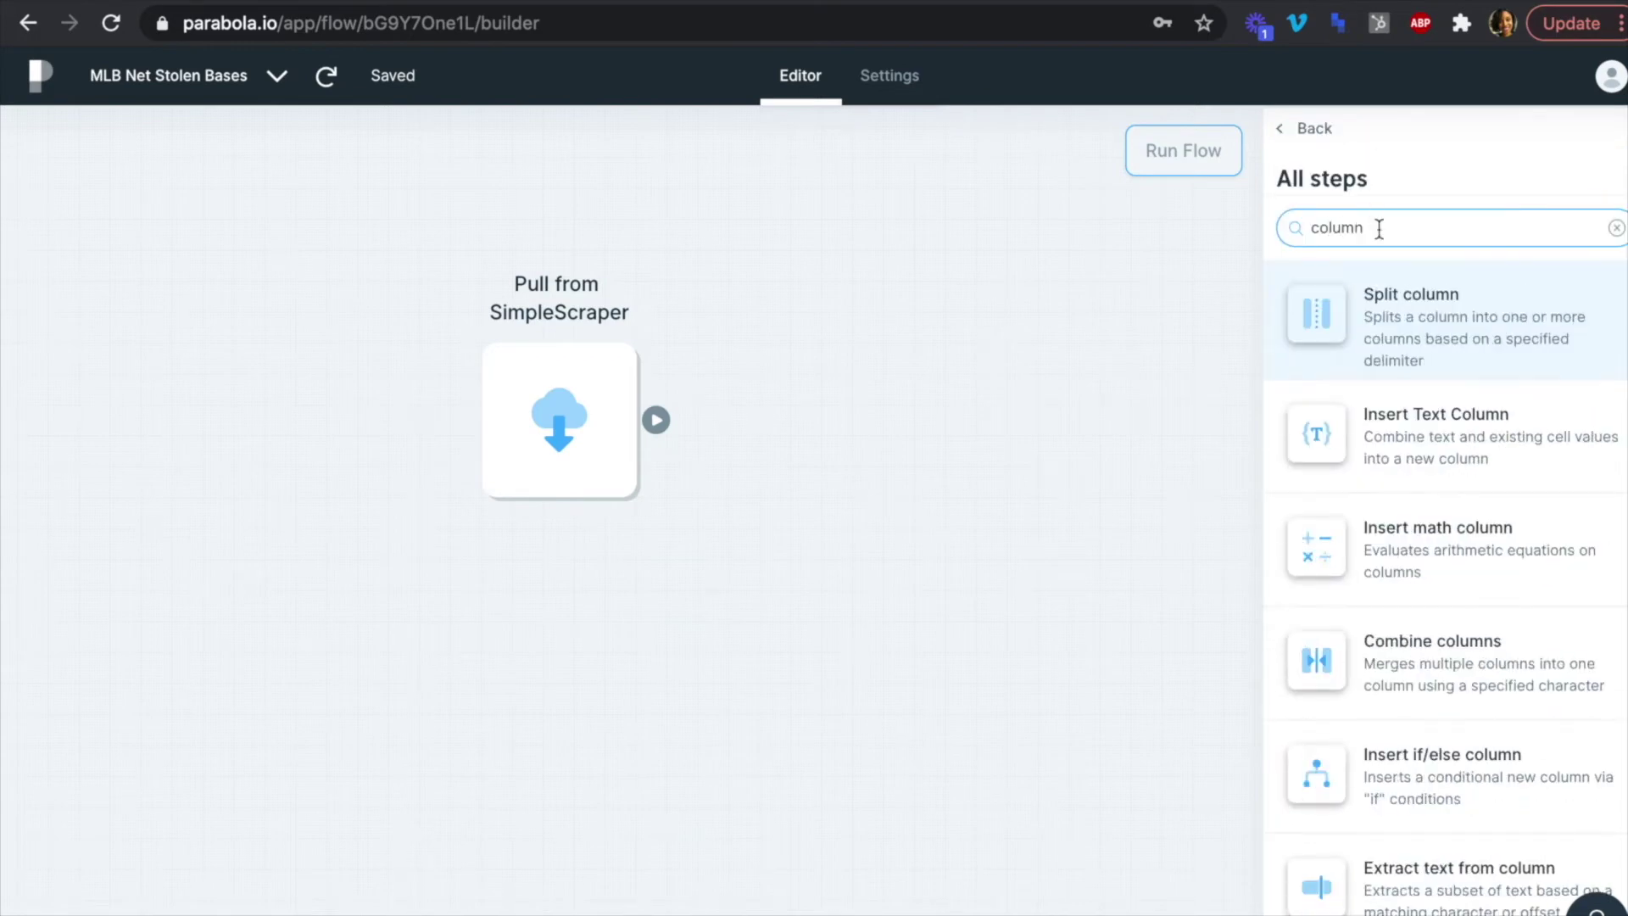
scroll(1374, 348, "down", 7)
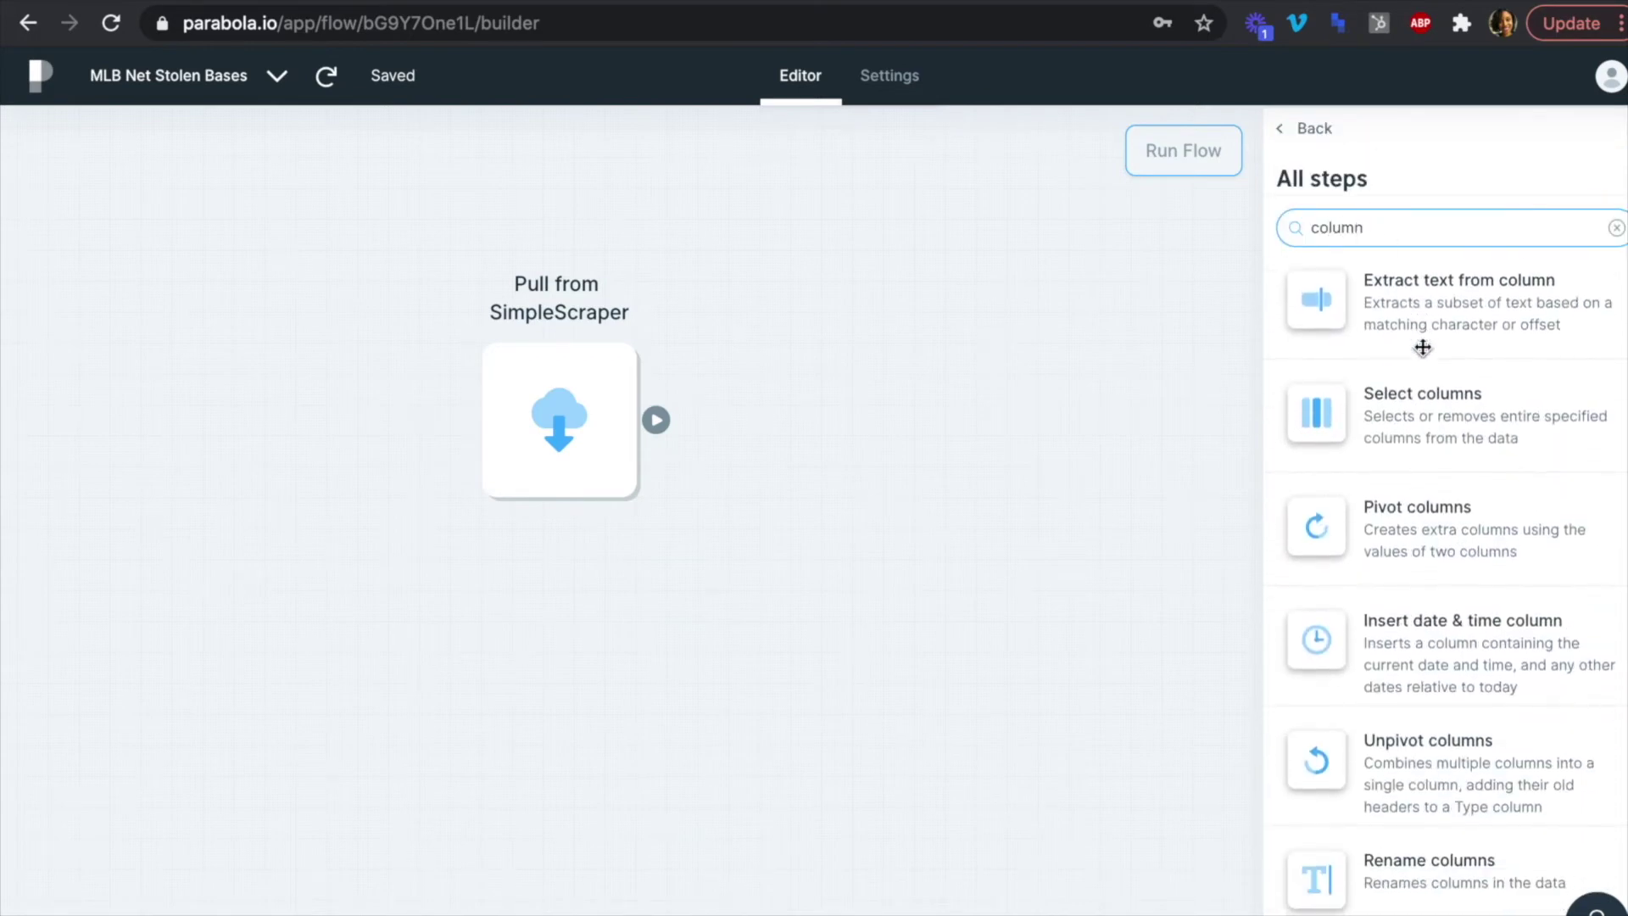
left_click_drag(1327, 412, 838, 434)
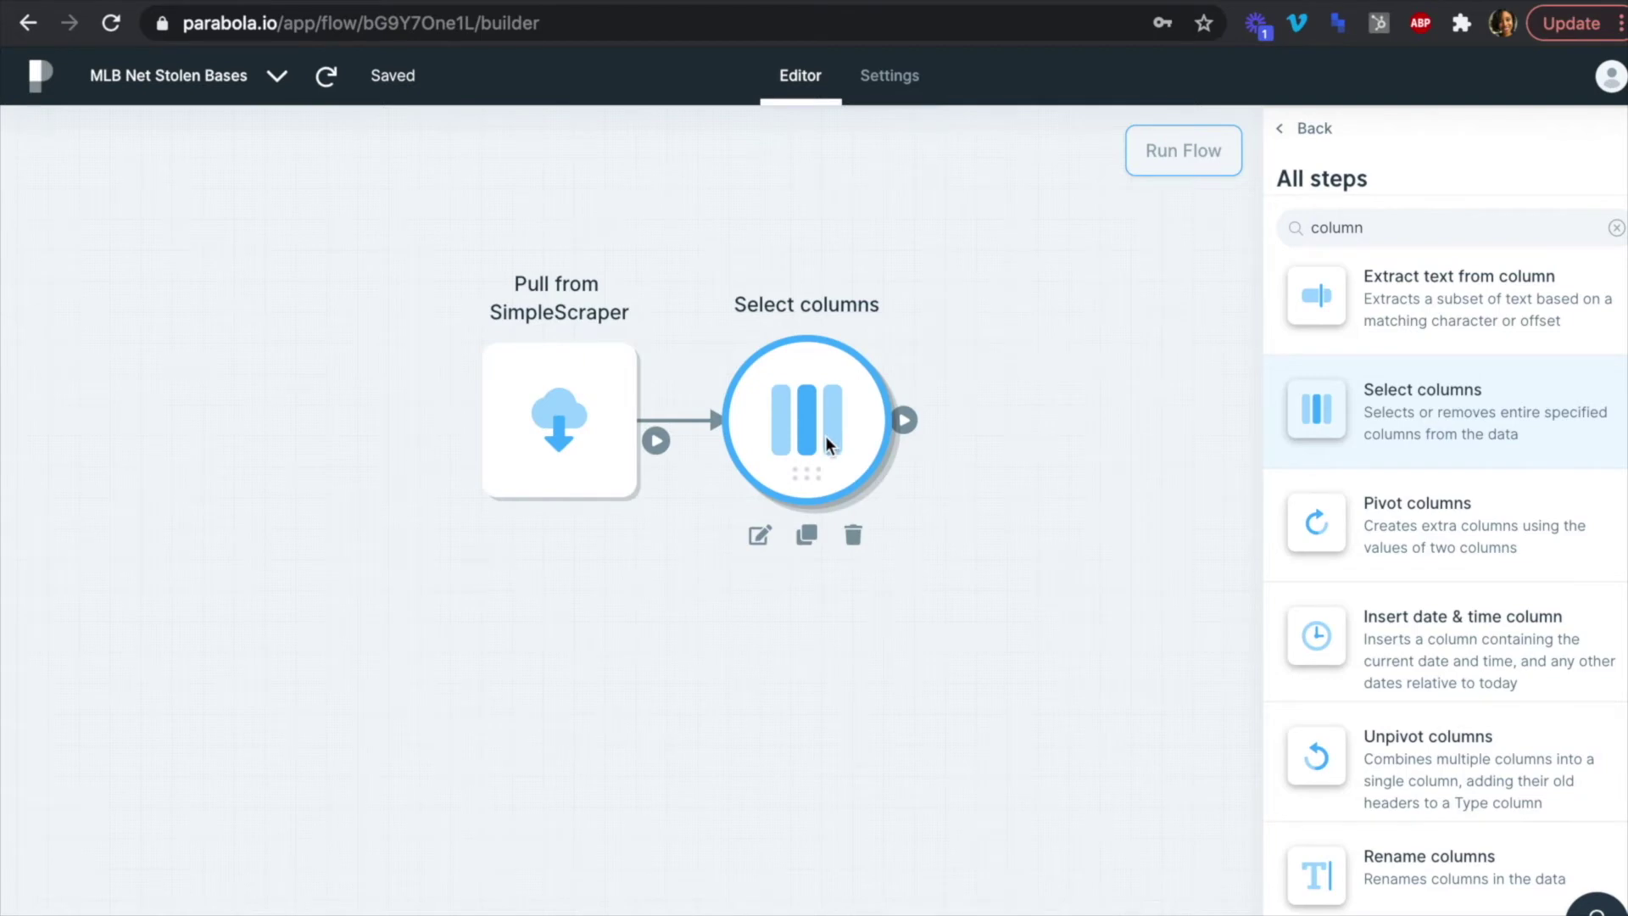
left_click(826, 436)
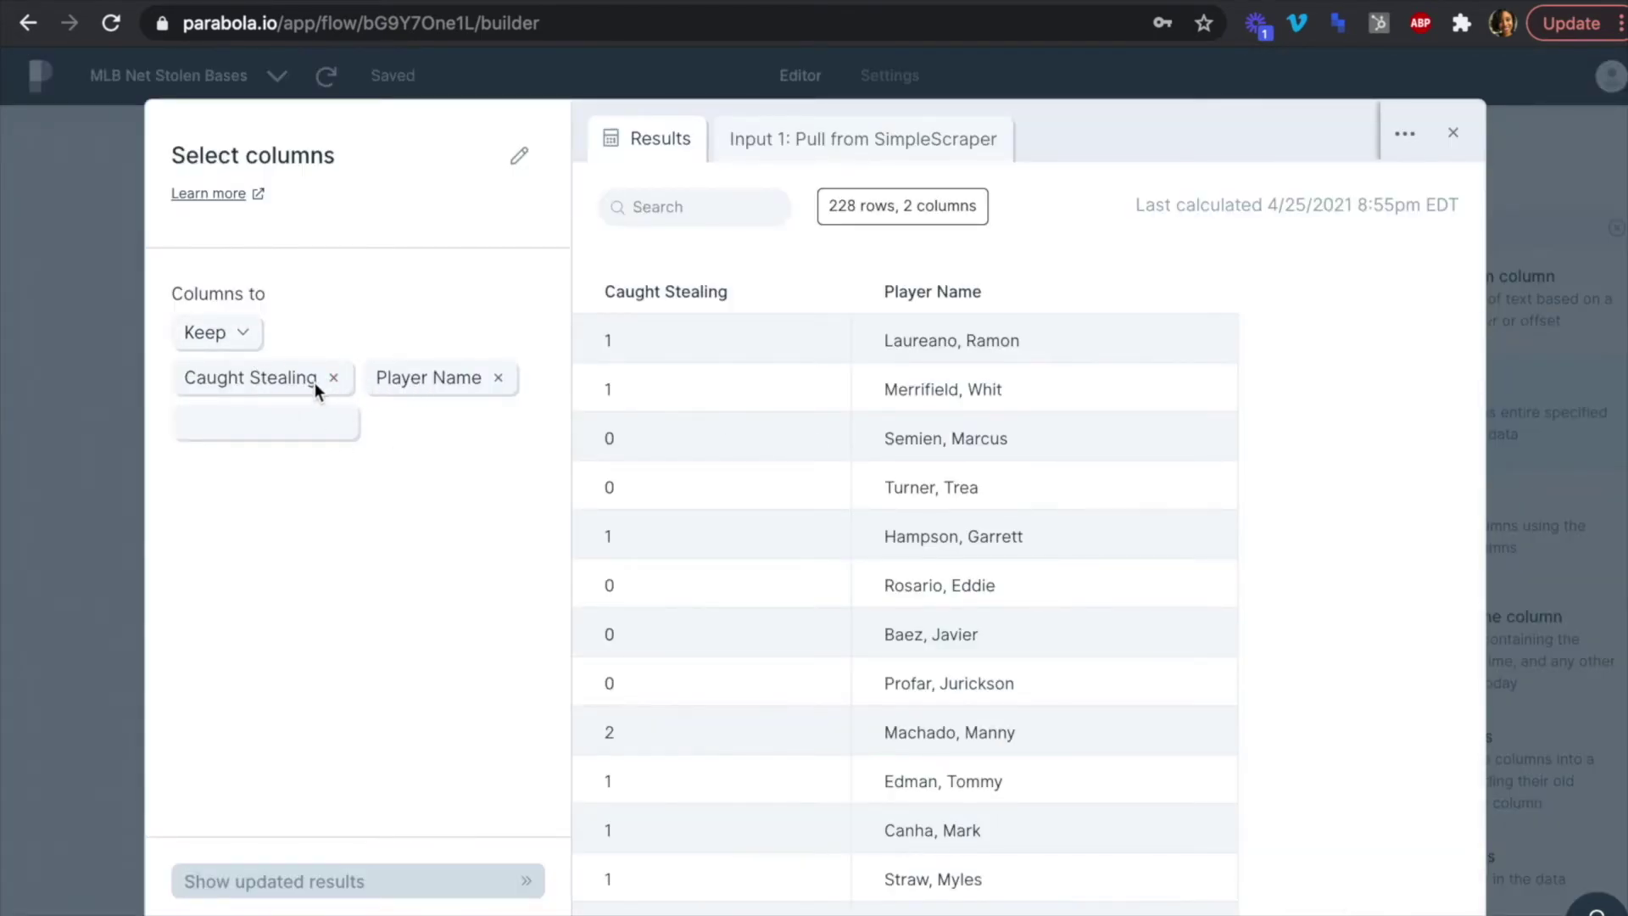
Add Stolen Bases and timestamp to the columns to keep and update the results.
left_click(335, 426)
left_click(291, 525)
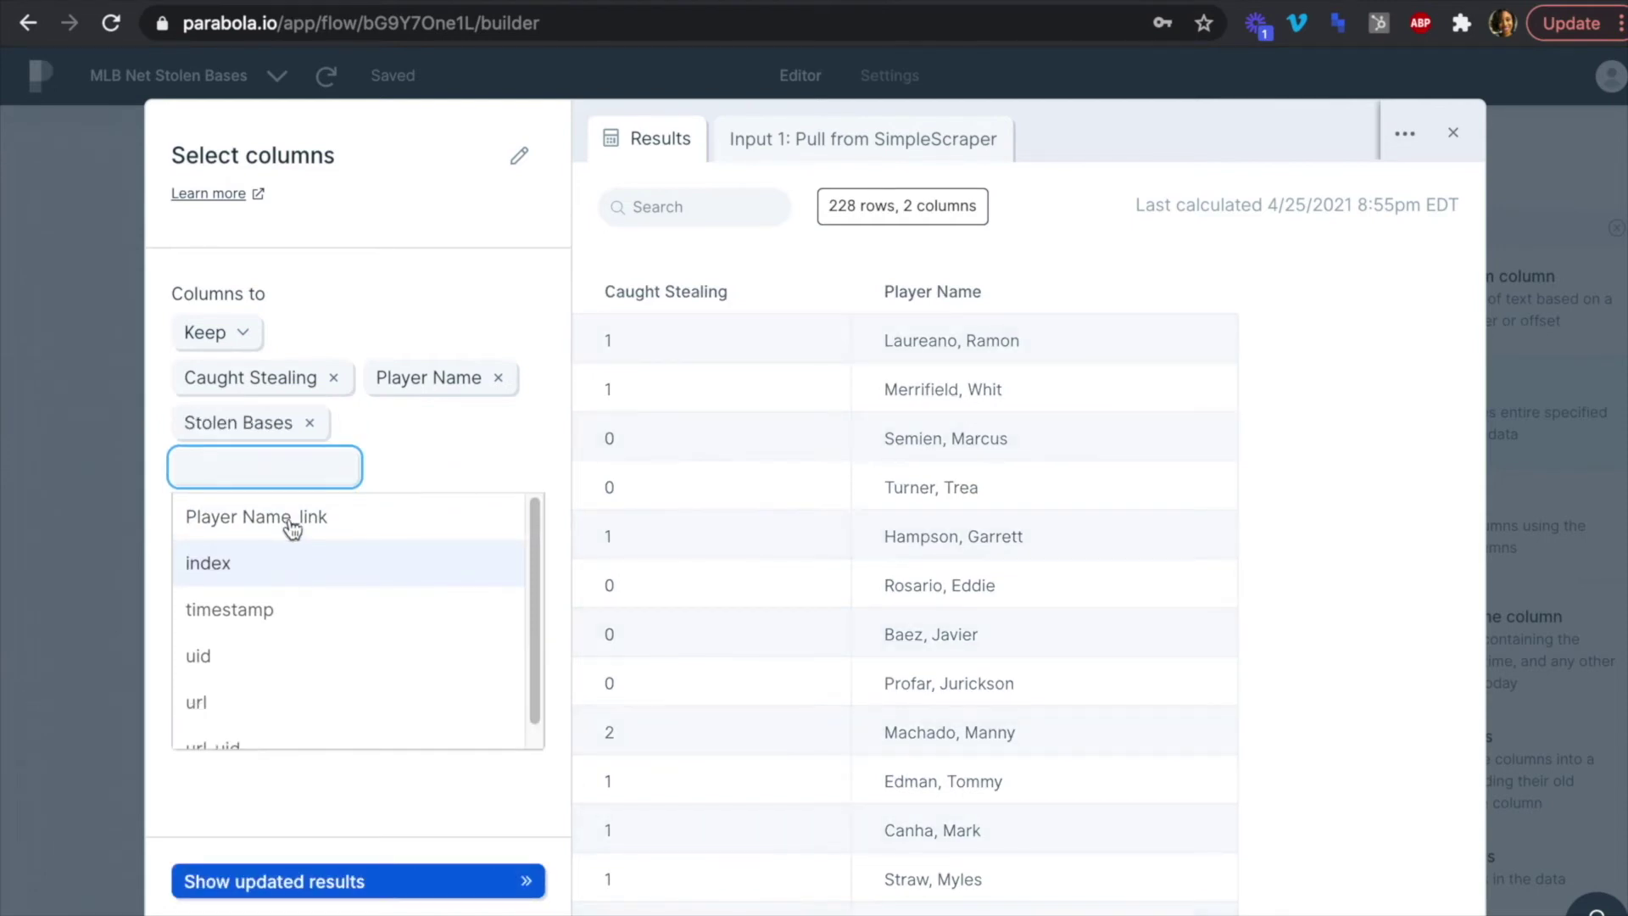
left_click(270, 612)
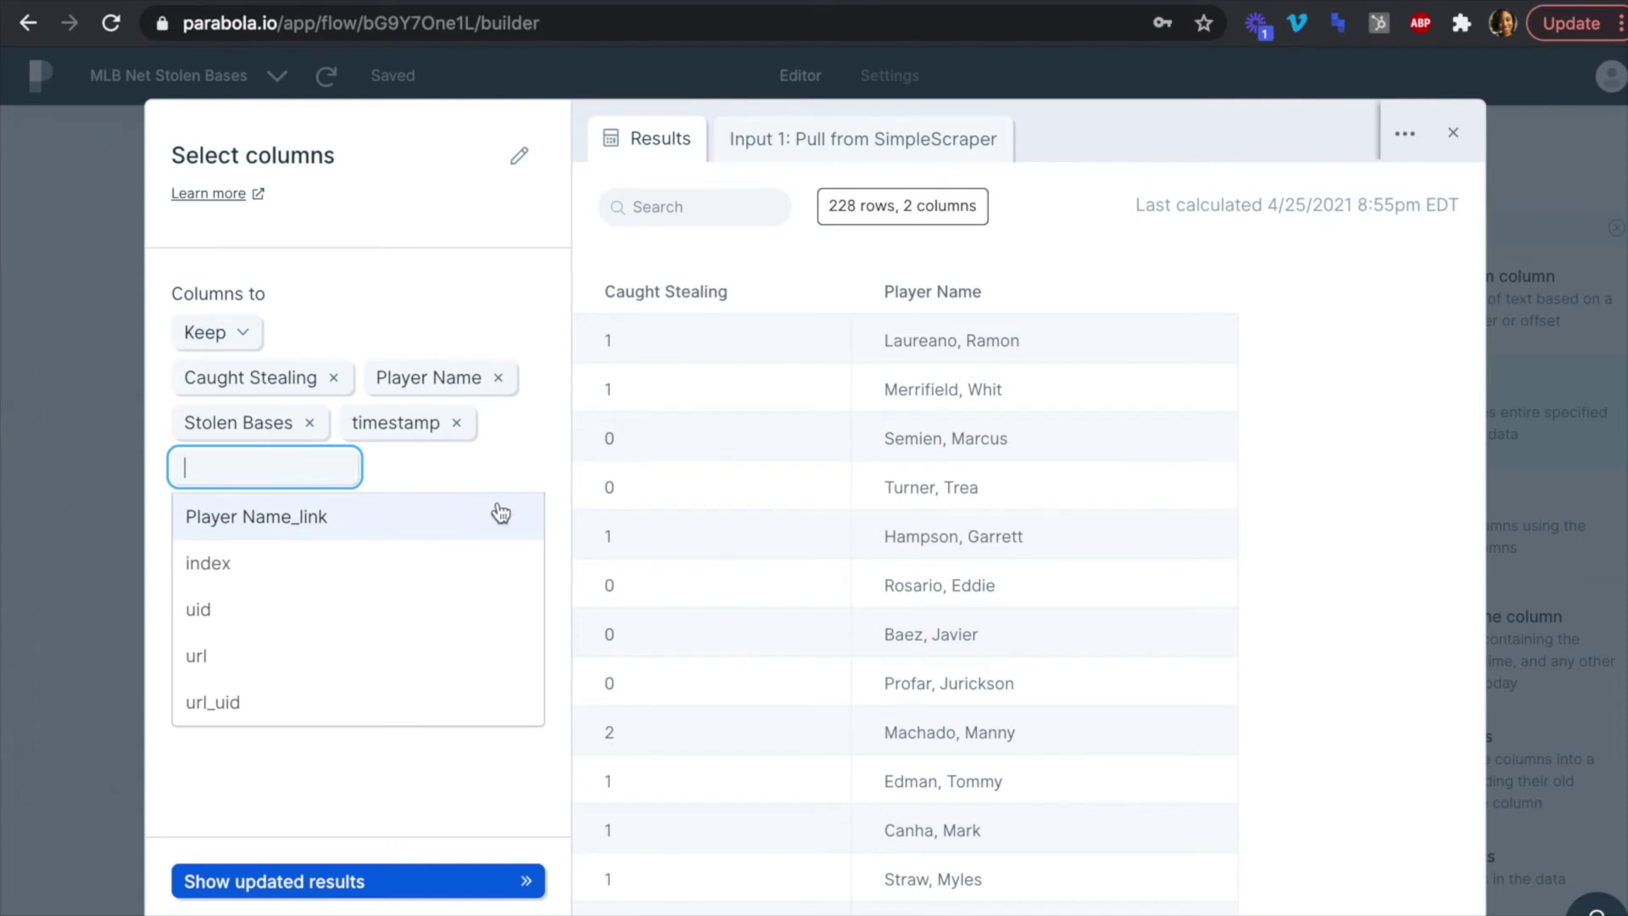
left_click(397, 880)
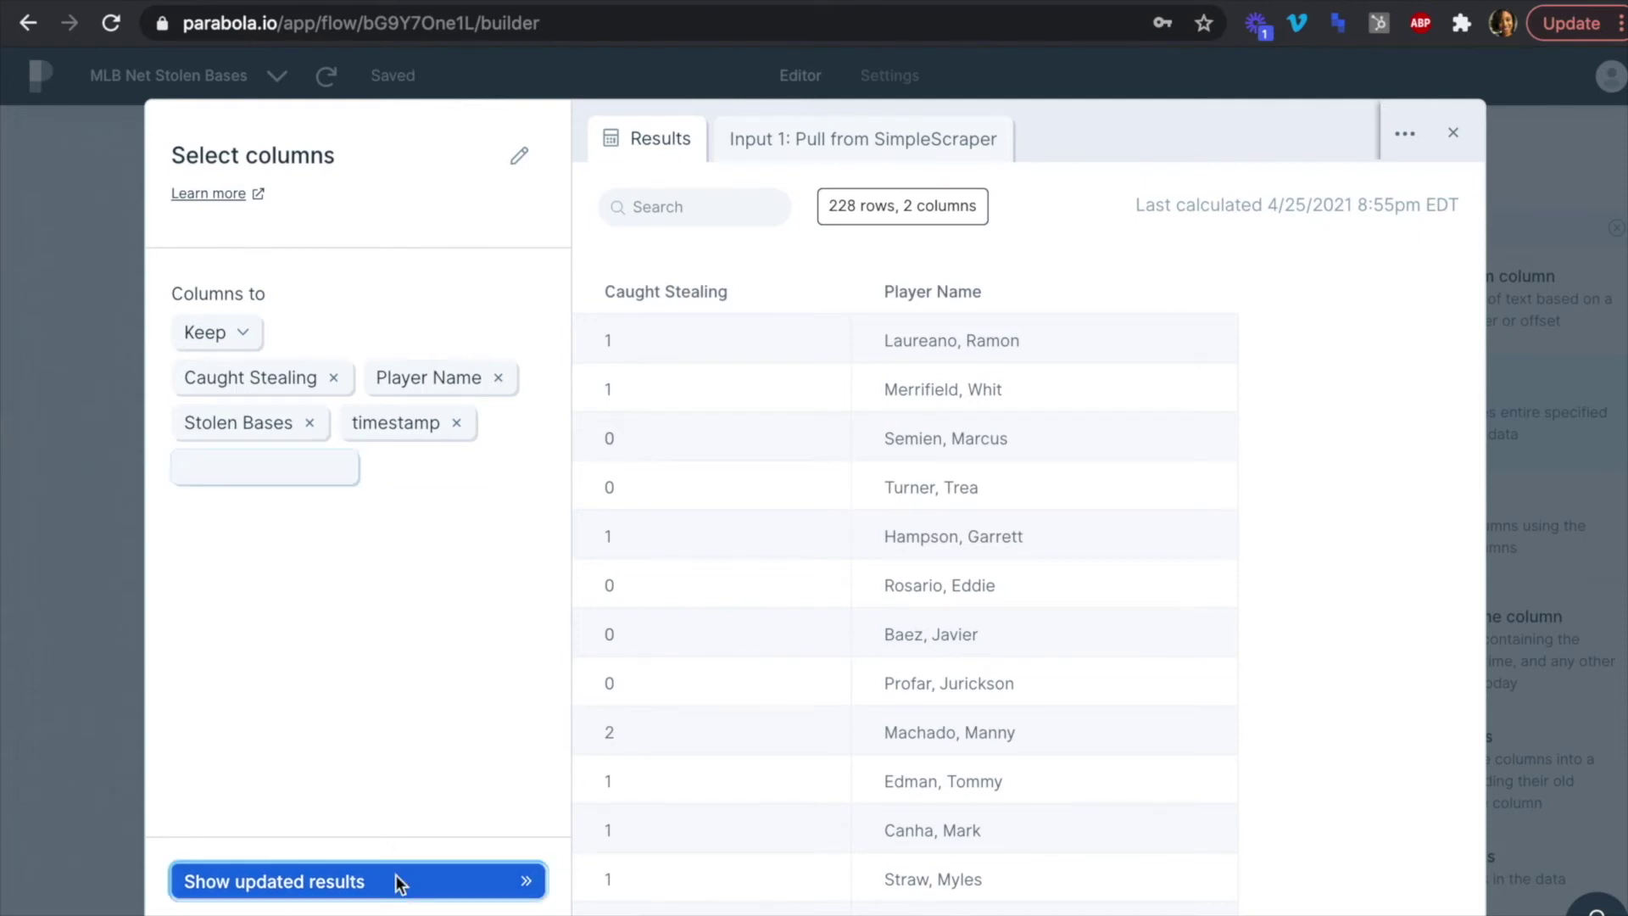
left_click(395, 881)
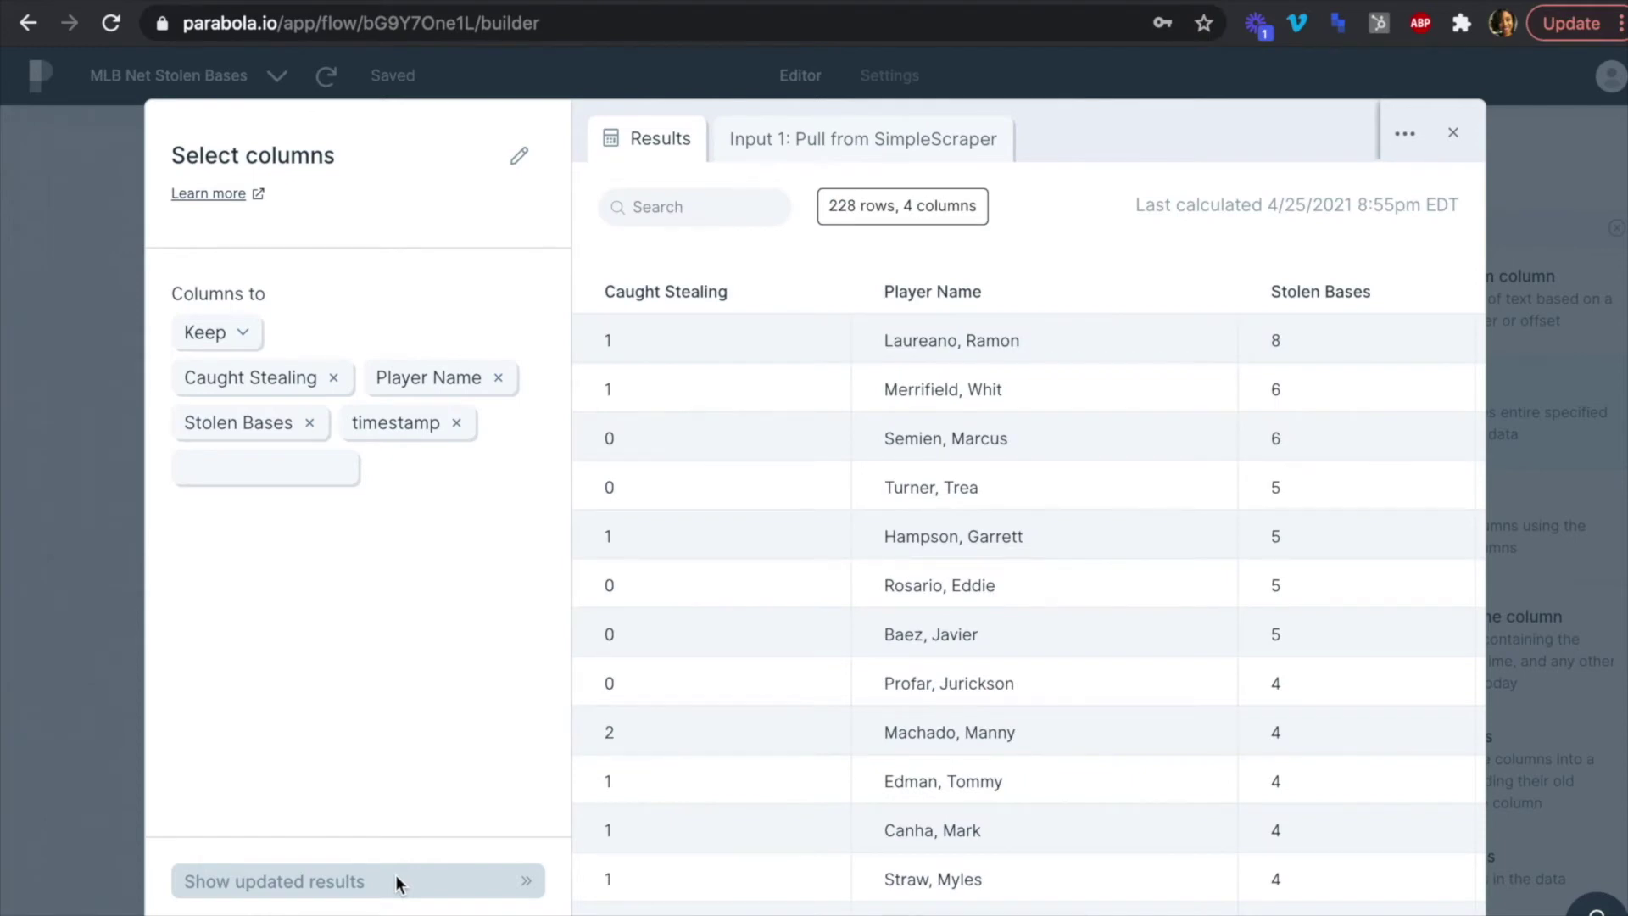
Review the Caught Stealing, Player Name, Stolen Bases and timestamp results, then close the Select columns settings.
scroll(912, 693, "right", 1)
scroll(913, 693, "right", 3)
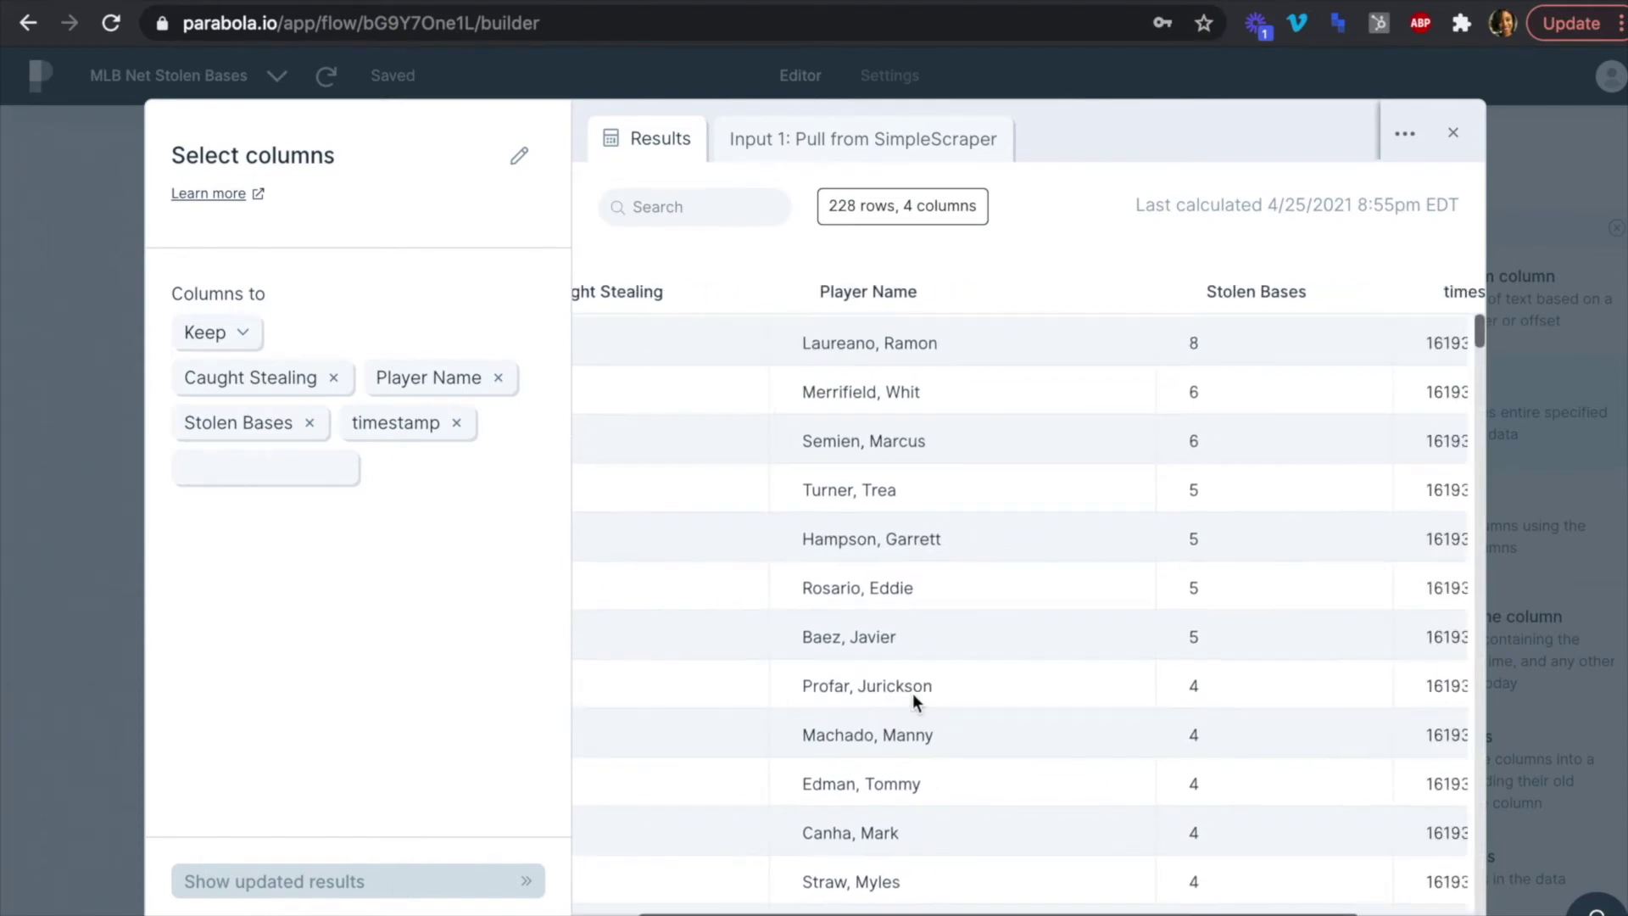
scroll(913, 694, "down", 1)
scroll(1418, 327, "left", 4)
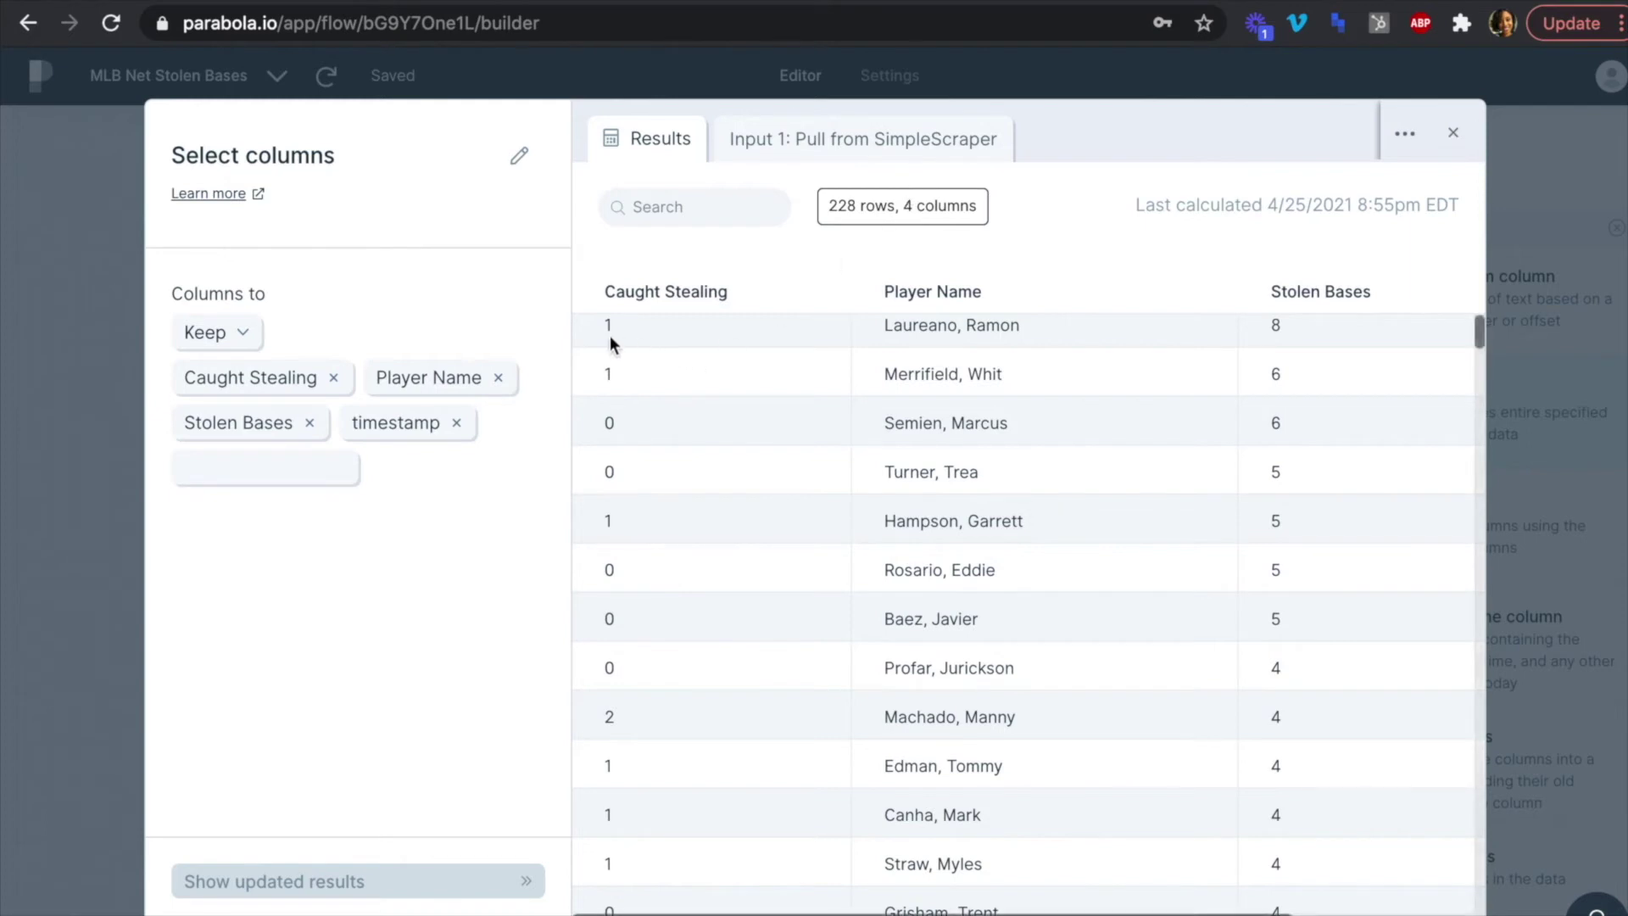
scroll(650, 521, "up", 1)
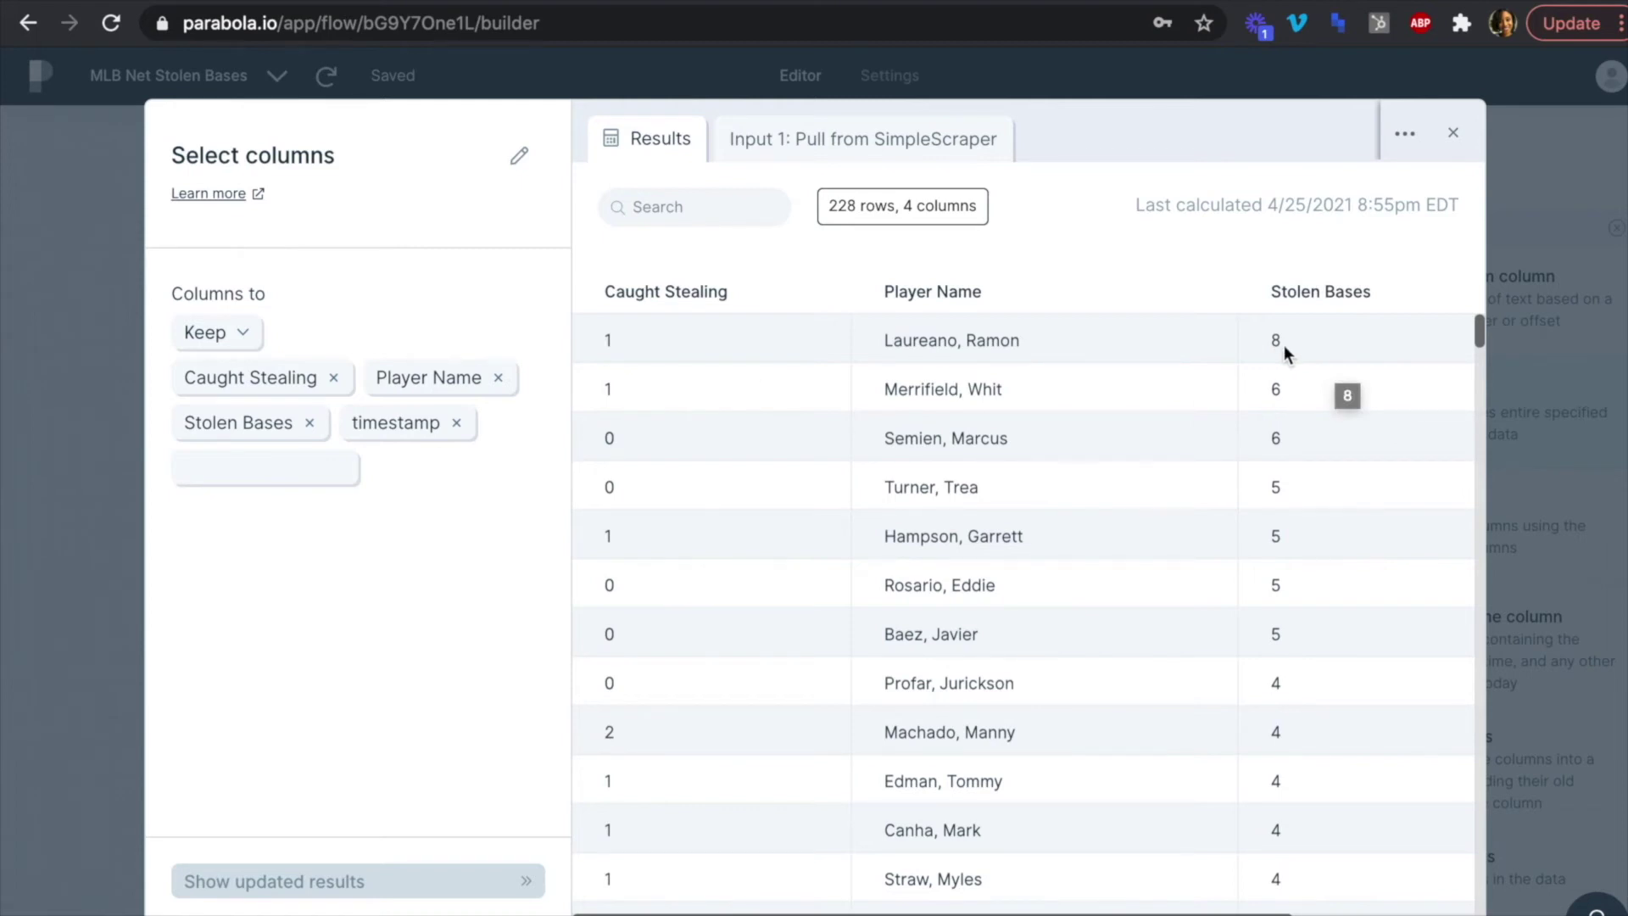
left_click(1453, 133)
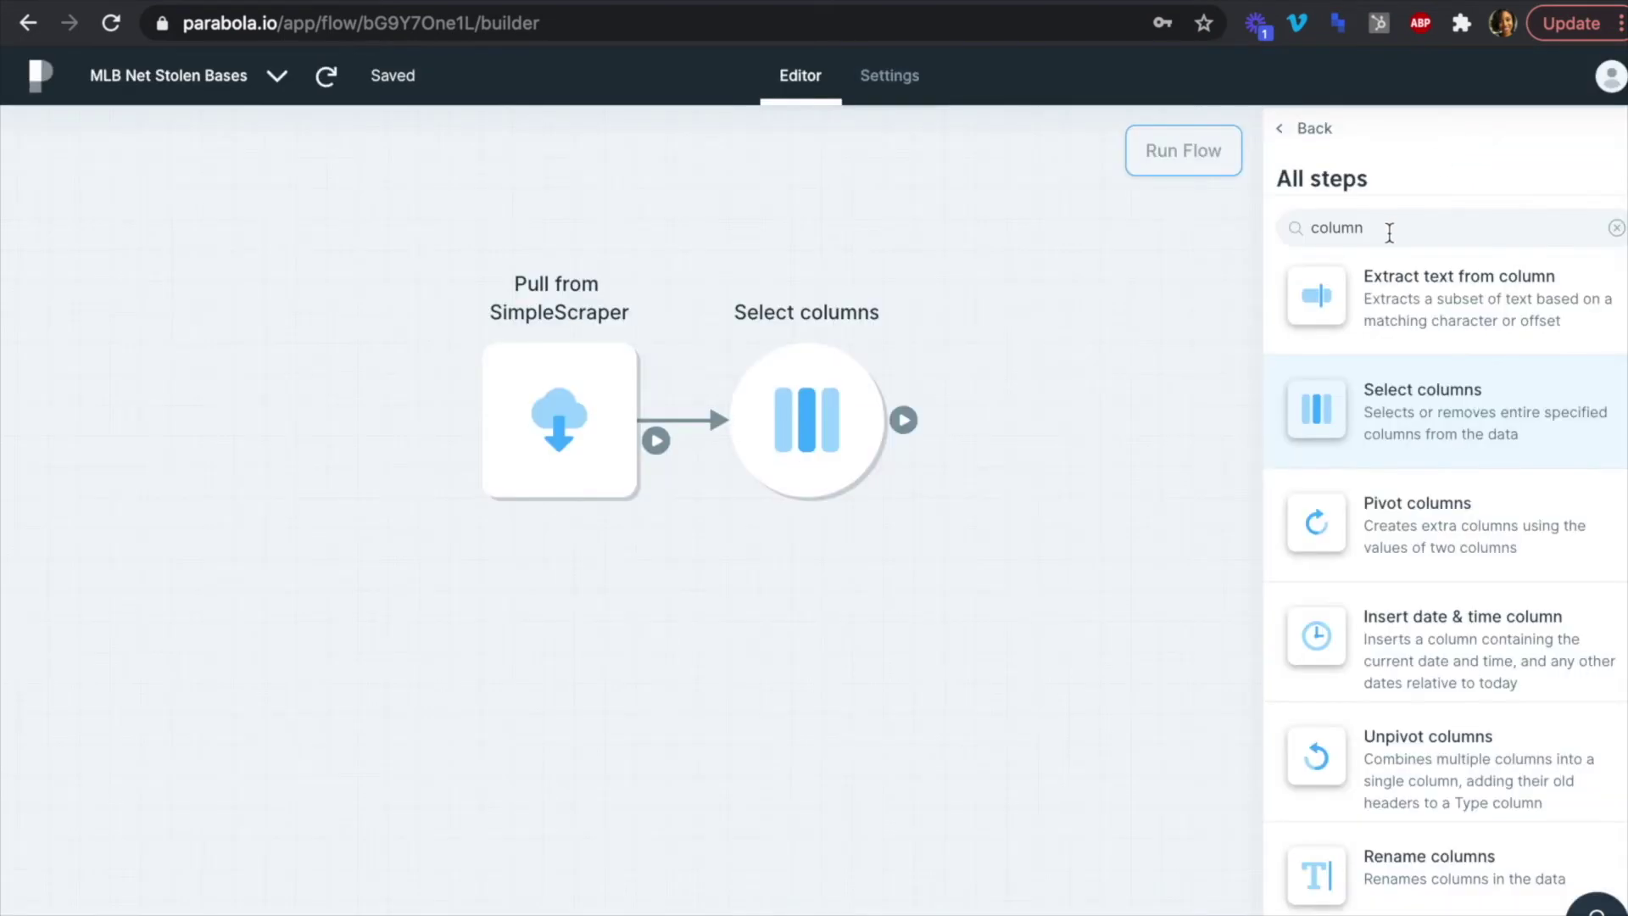
Find the Insert math column transform, add it after Select columns and open its settings.
double_click(1389, 229)
type("math")
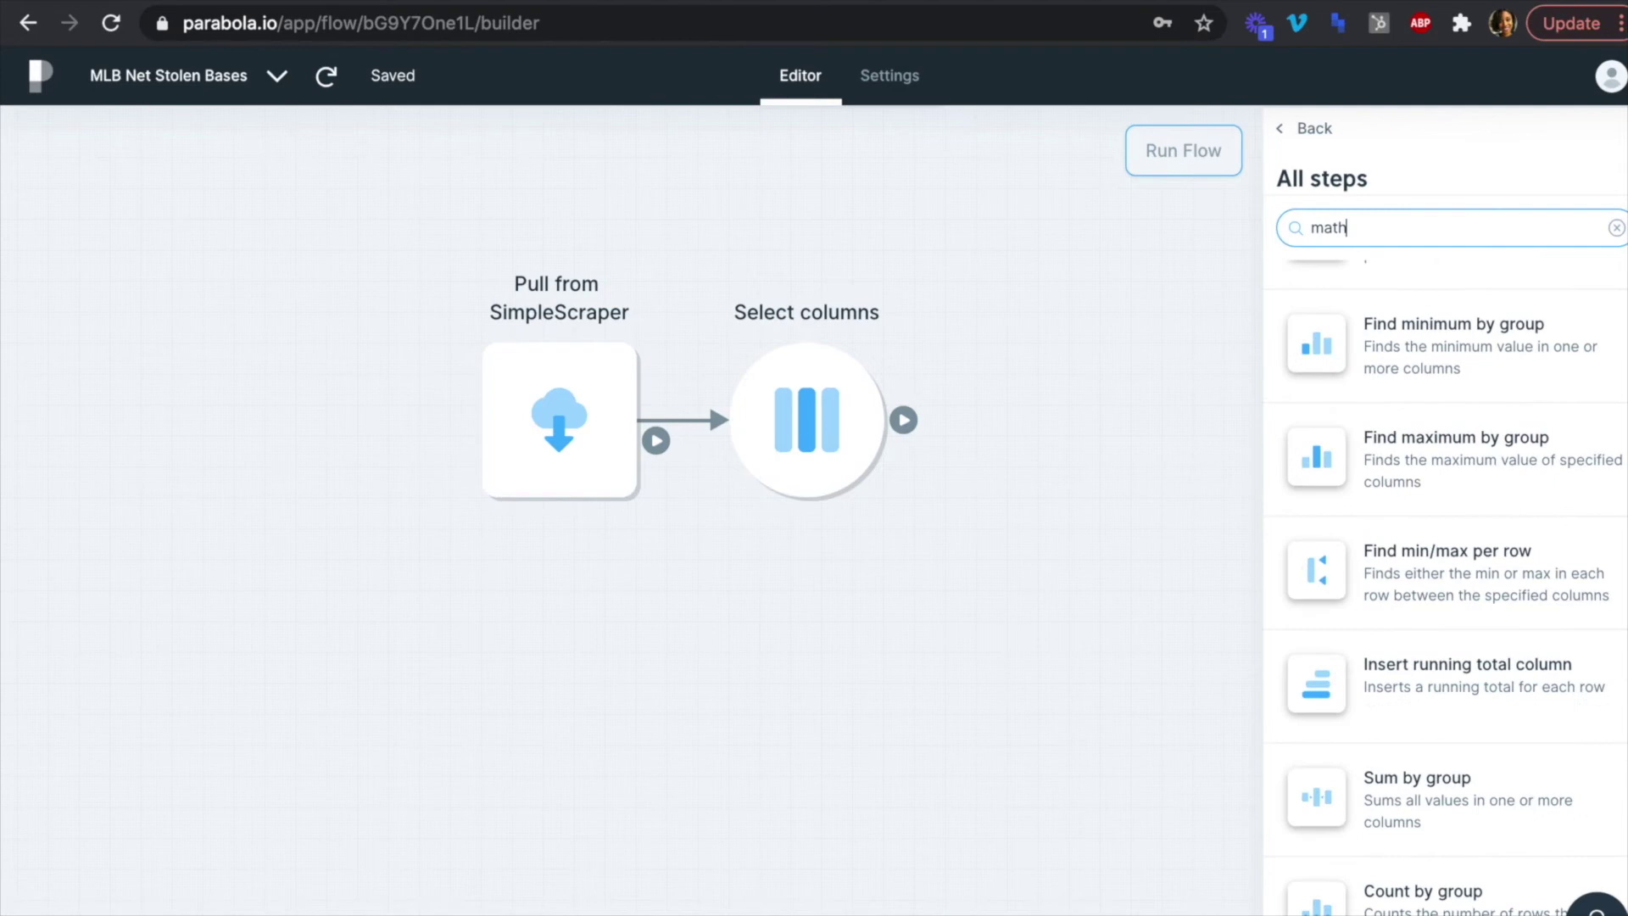
scroll(1392, 429, "up", 3)
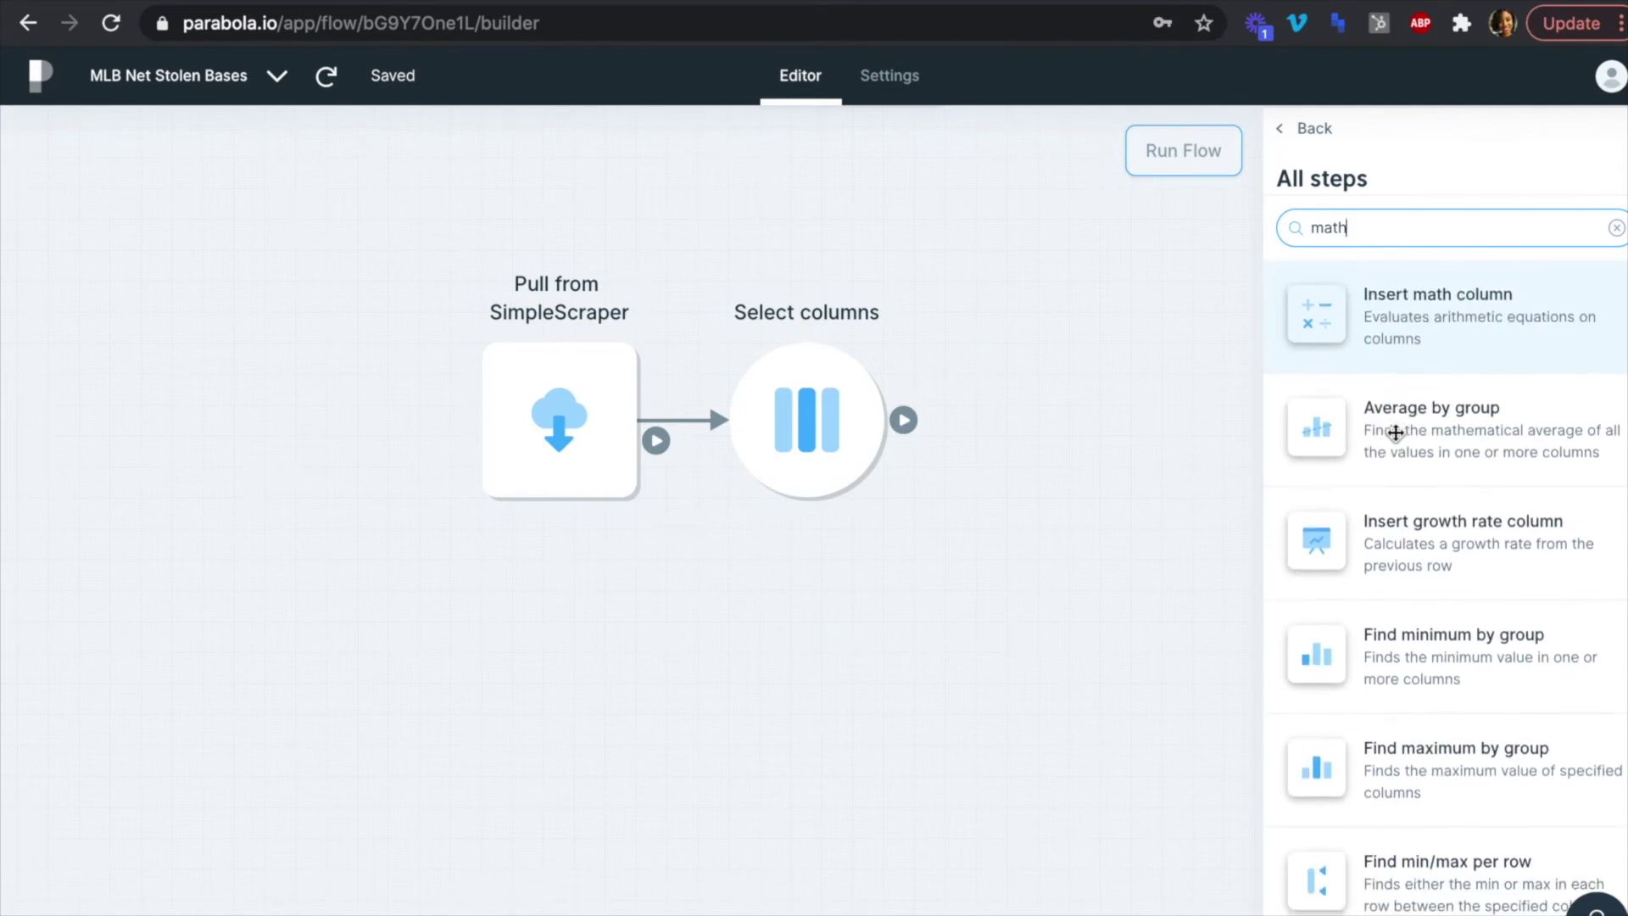
left_click_drag(1334, 307, 1016, 399)
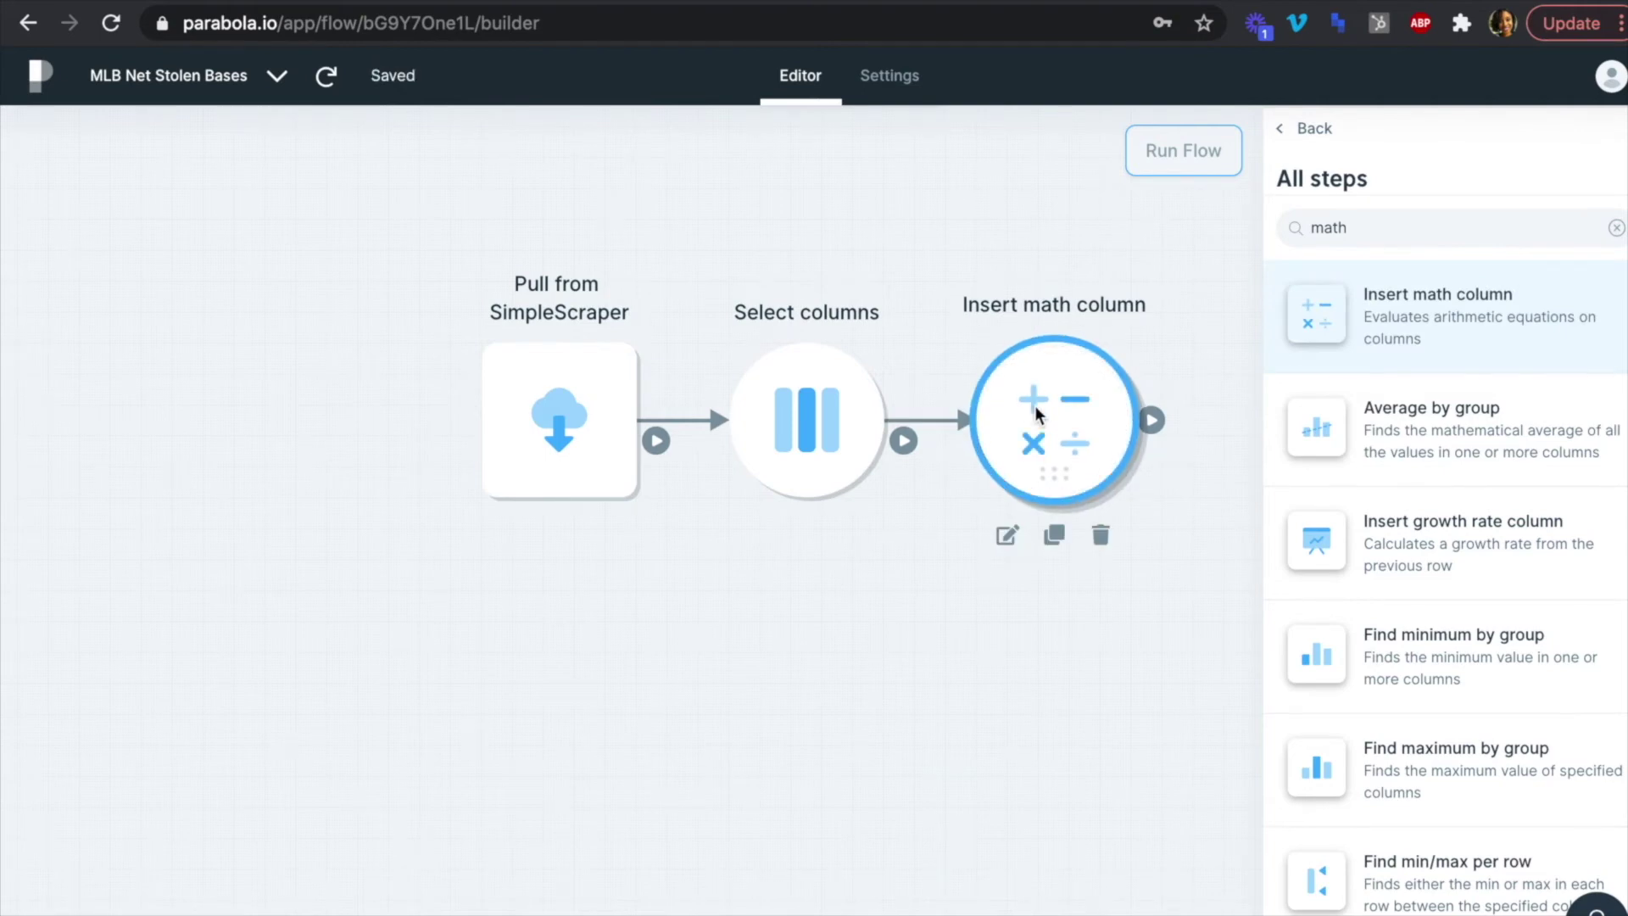
double_click(1034, 405)
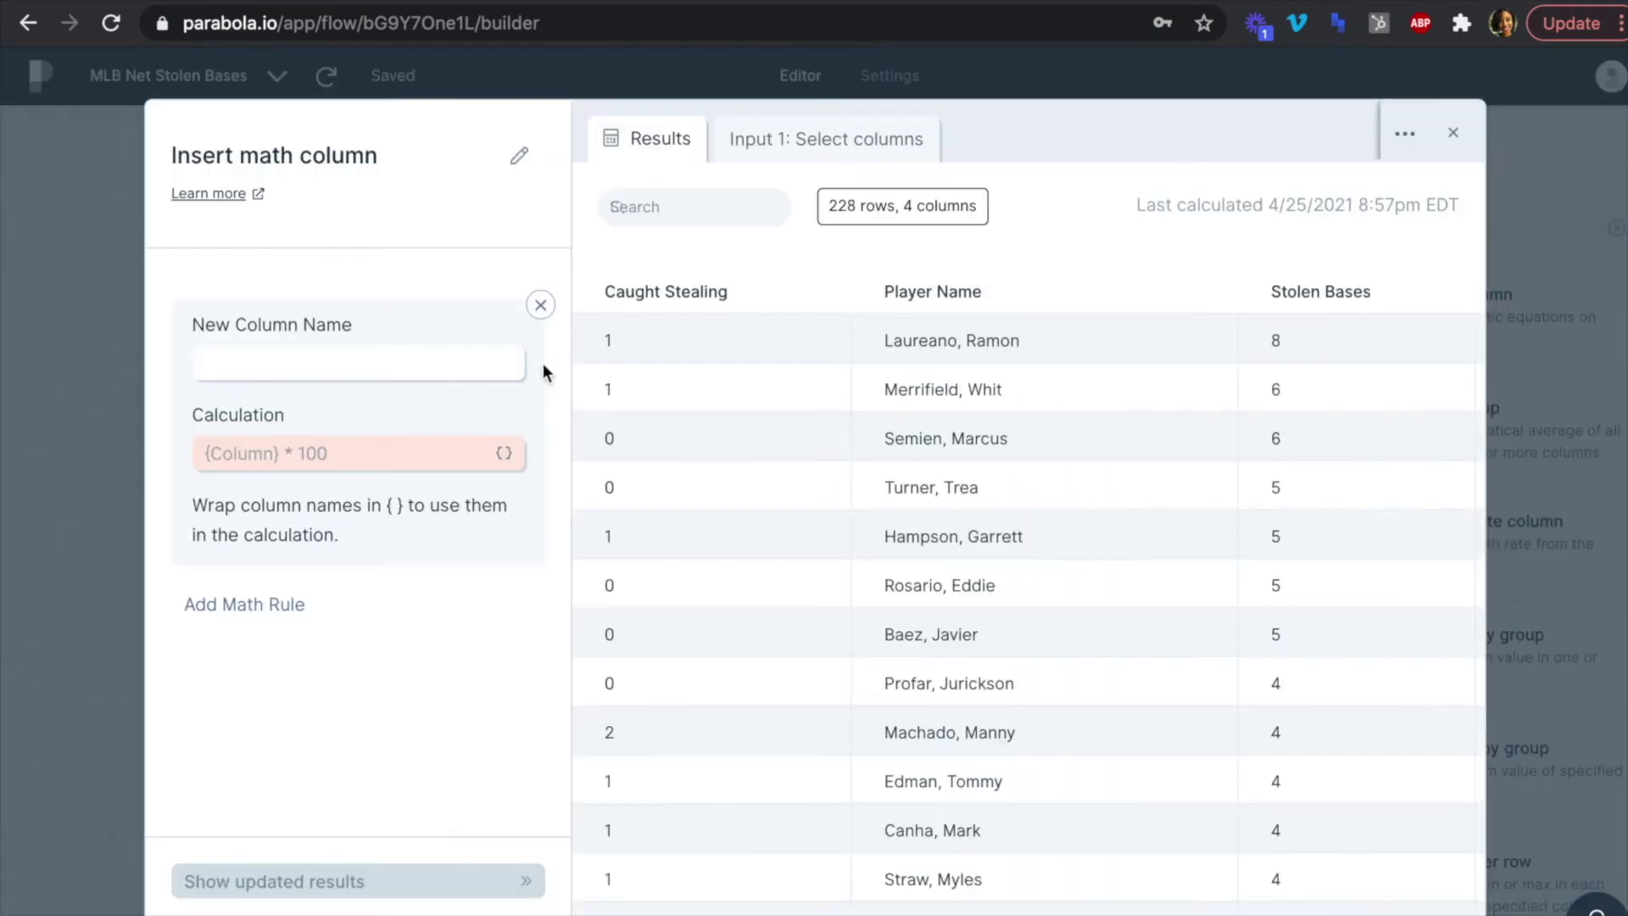
Name the new math column Net Stolen Bases.
left_click(407, 362)
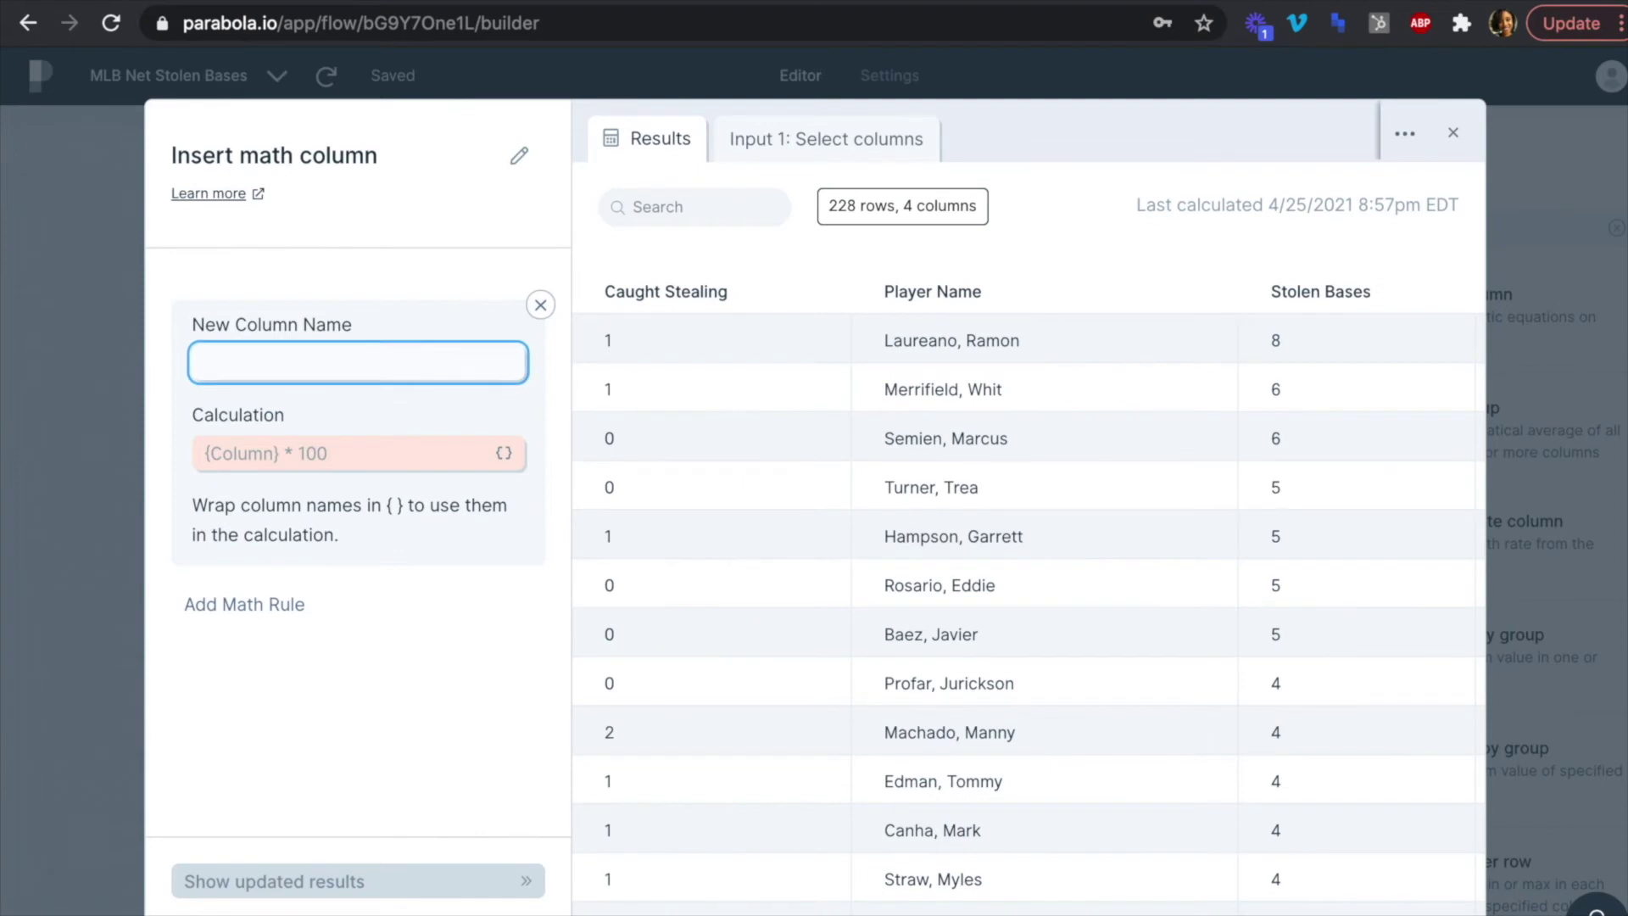
type("Net Stolen")
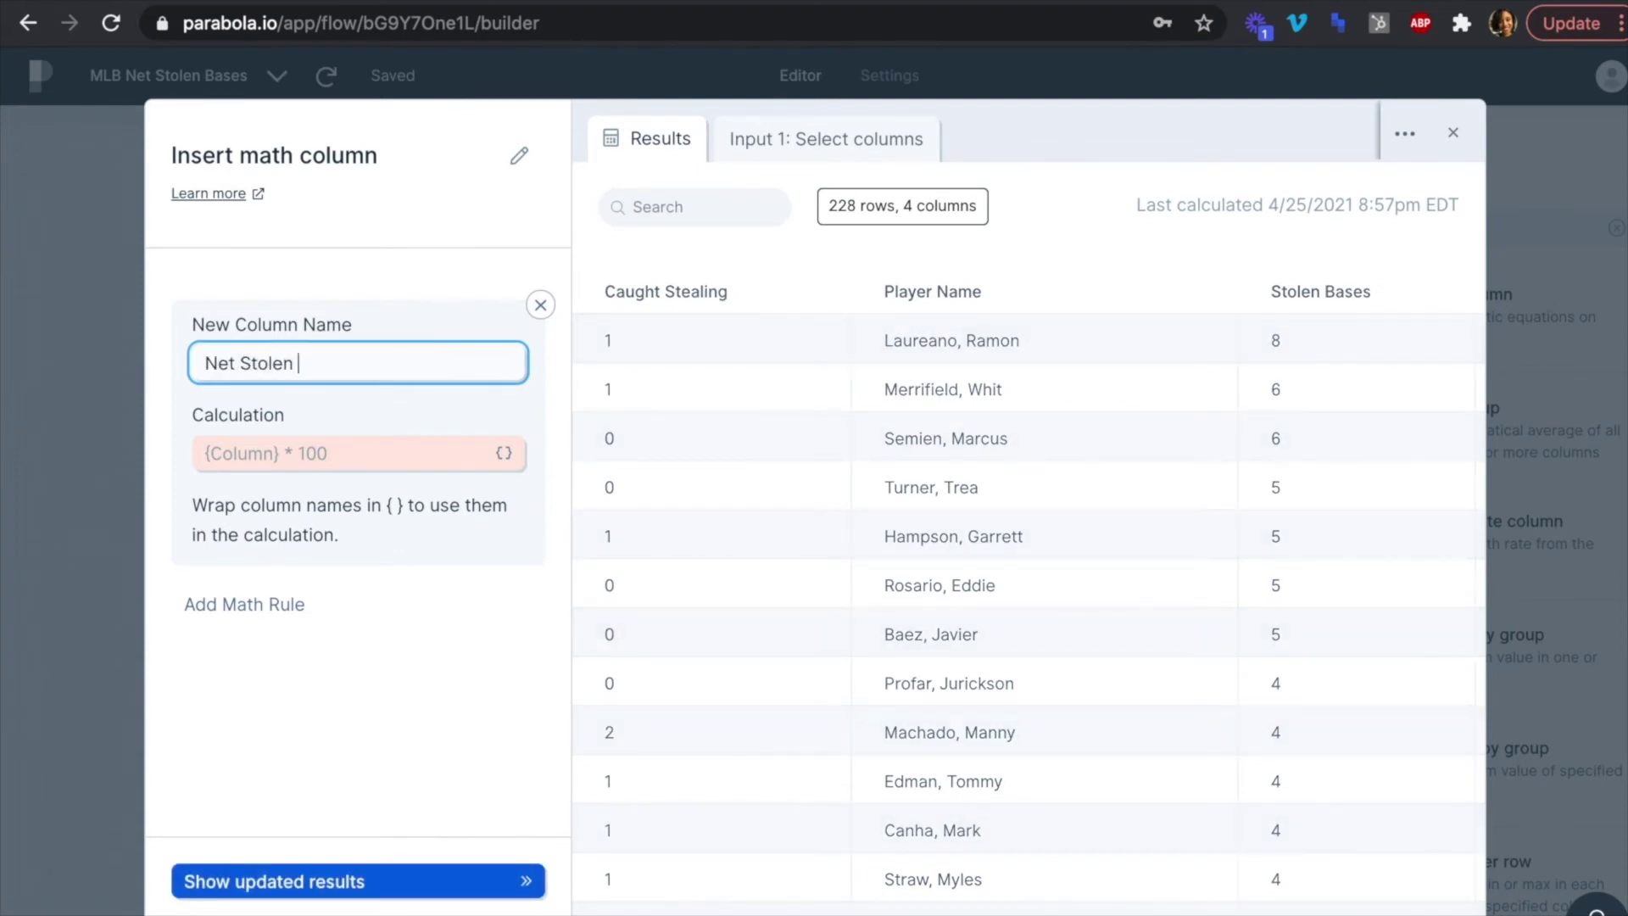
type(" Bases")
Set the calculation to {Stolen Bases} - {Caught Stealing} and update the results.
left_click(336, 452)
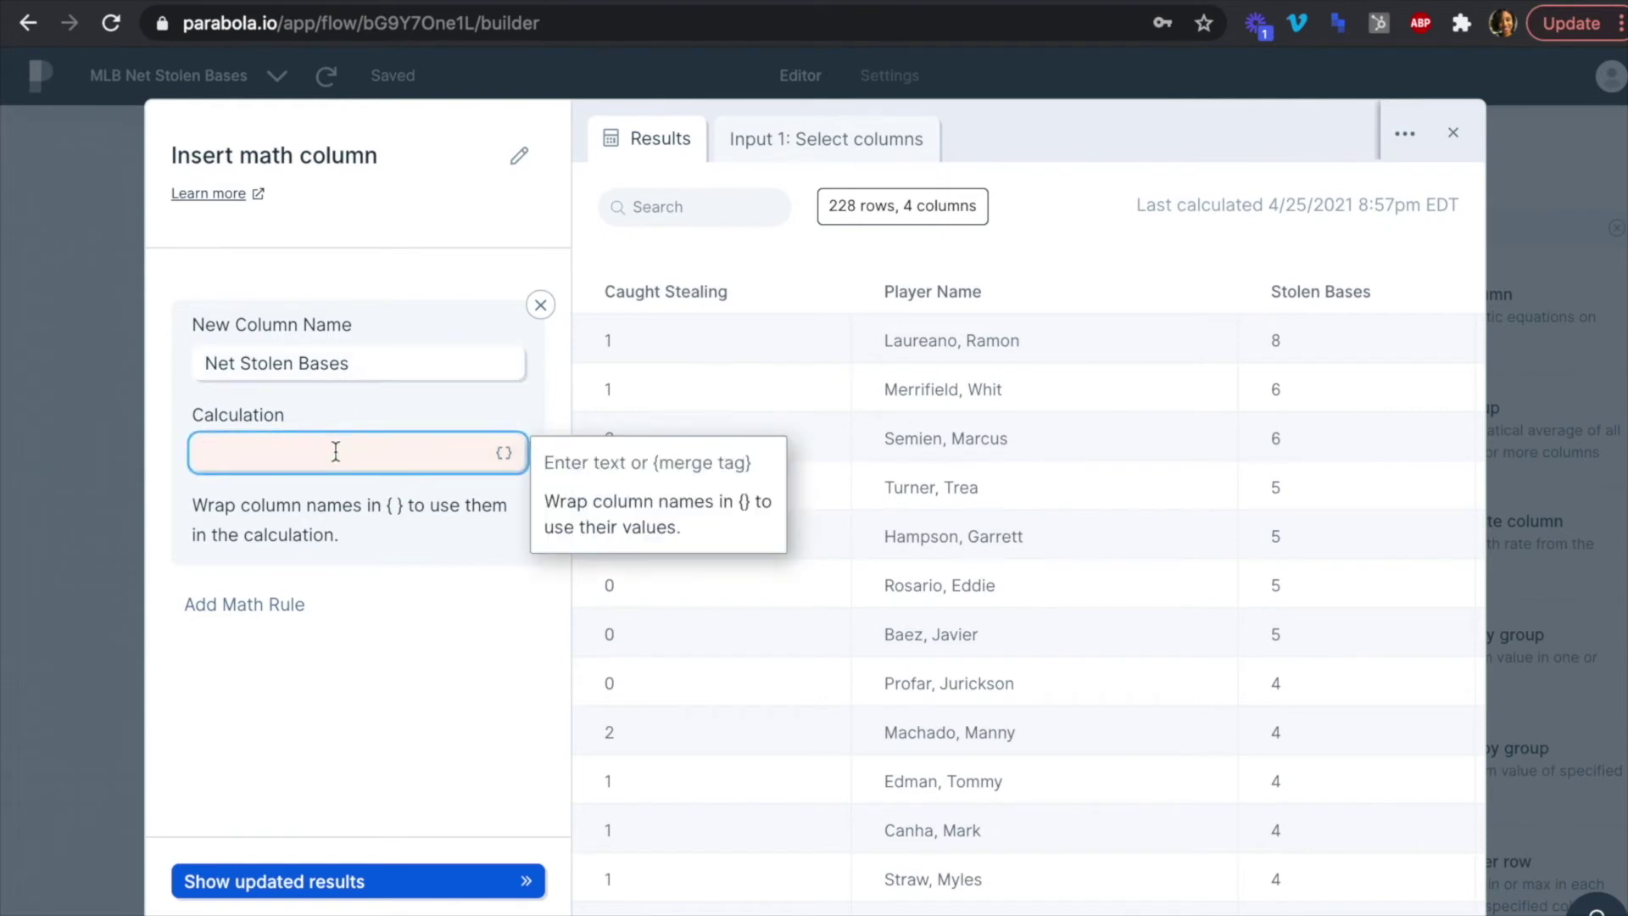
type("{")
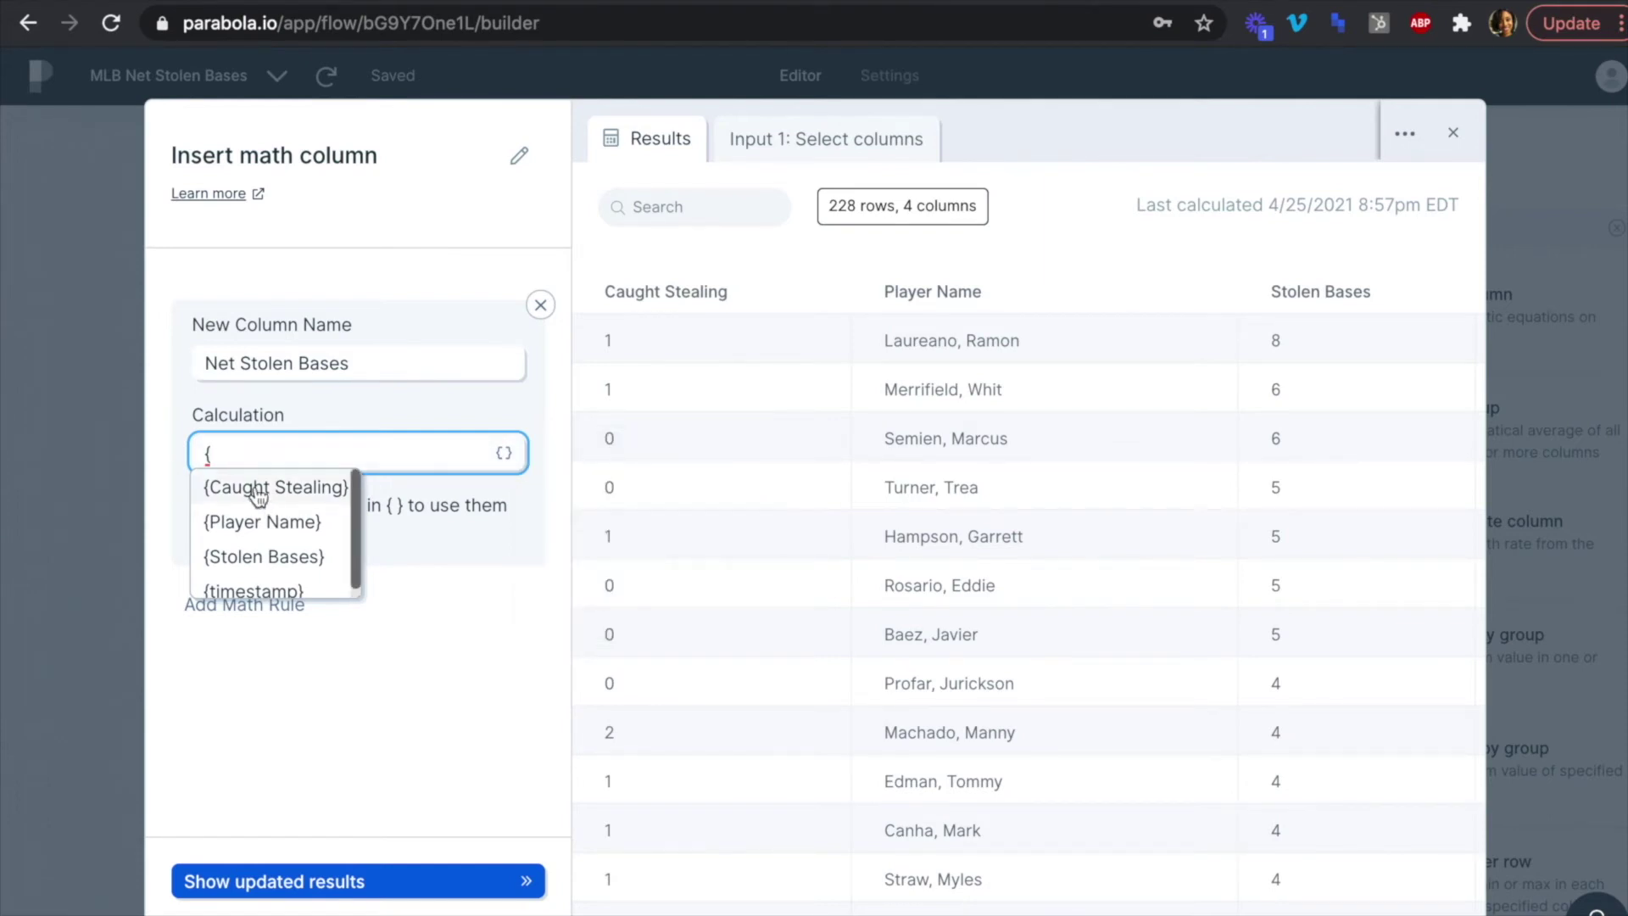
left_click(254, 557)
left_click(360, 452)
type("- ")
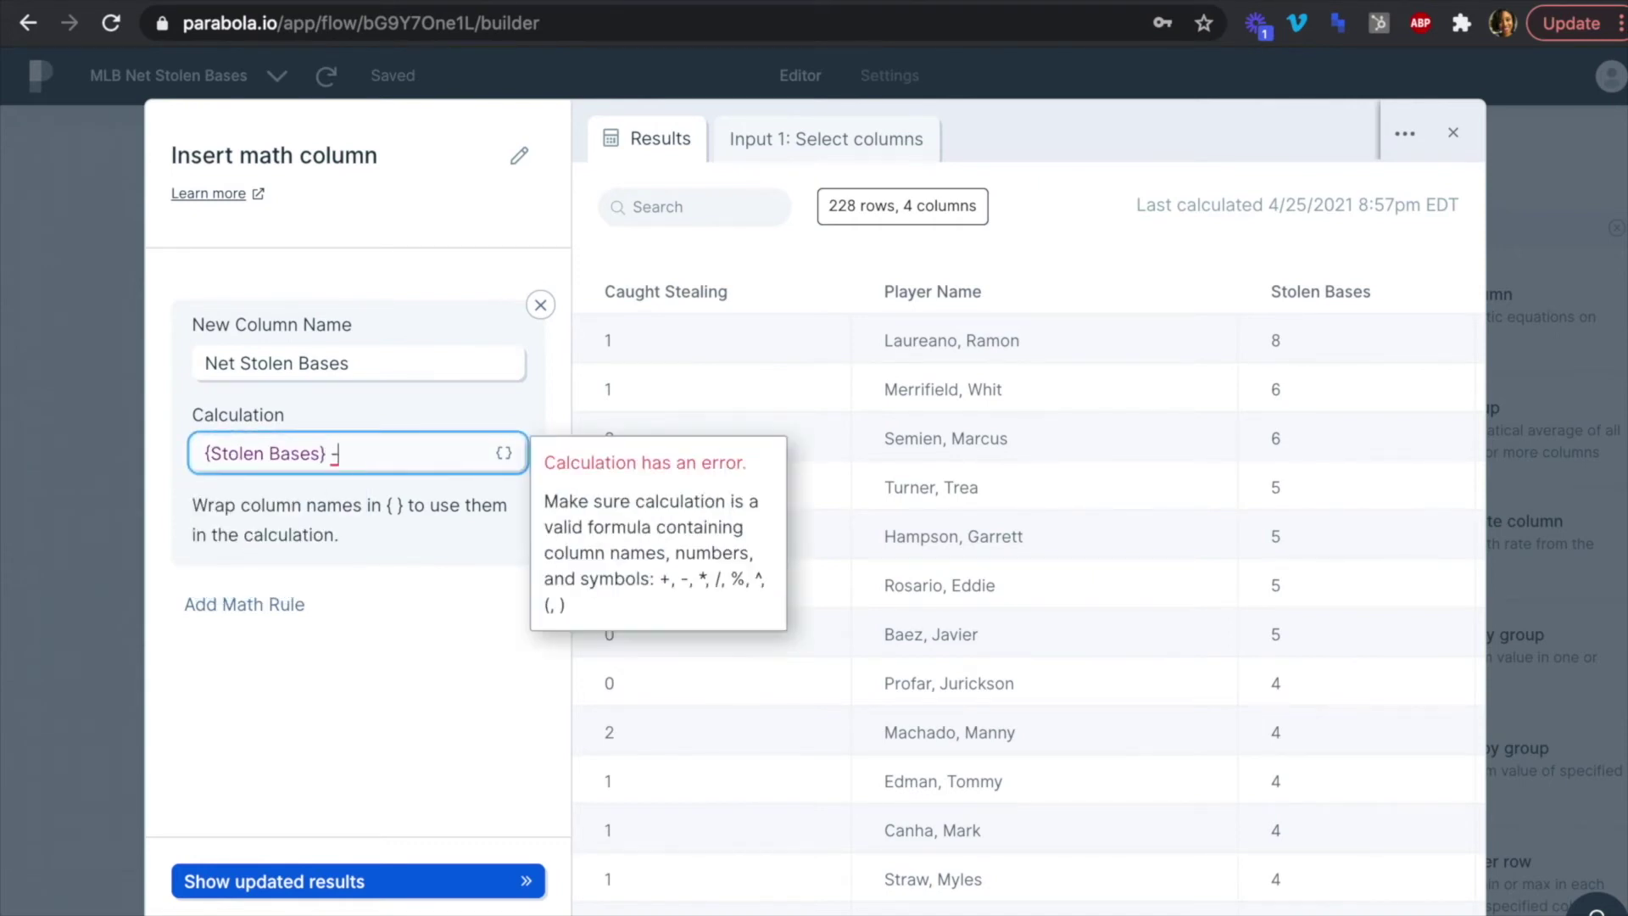
type("{")
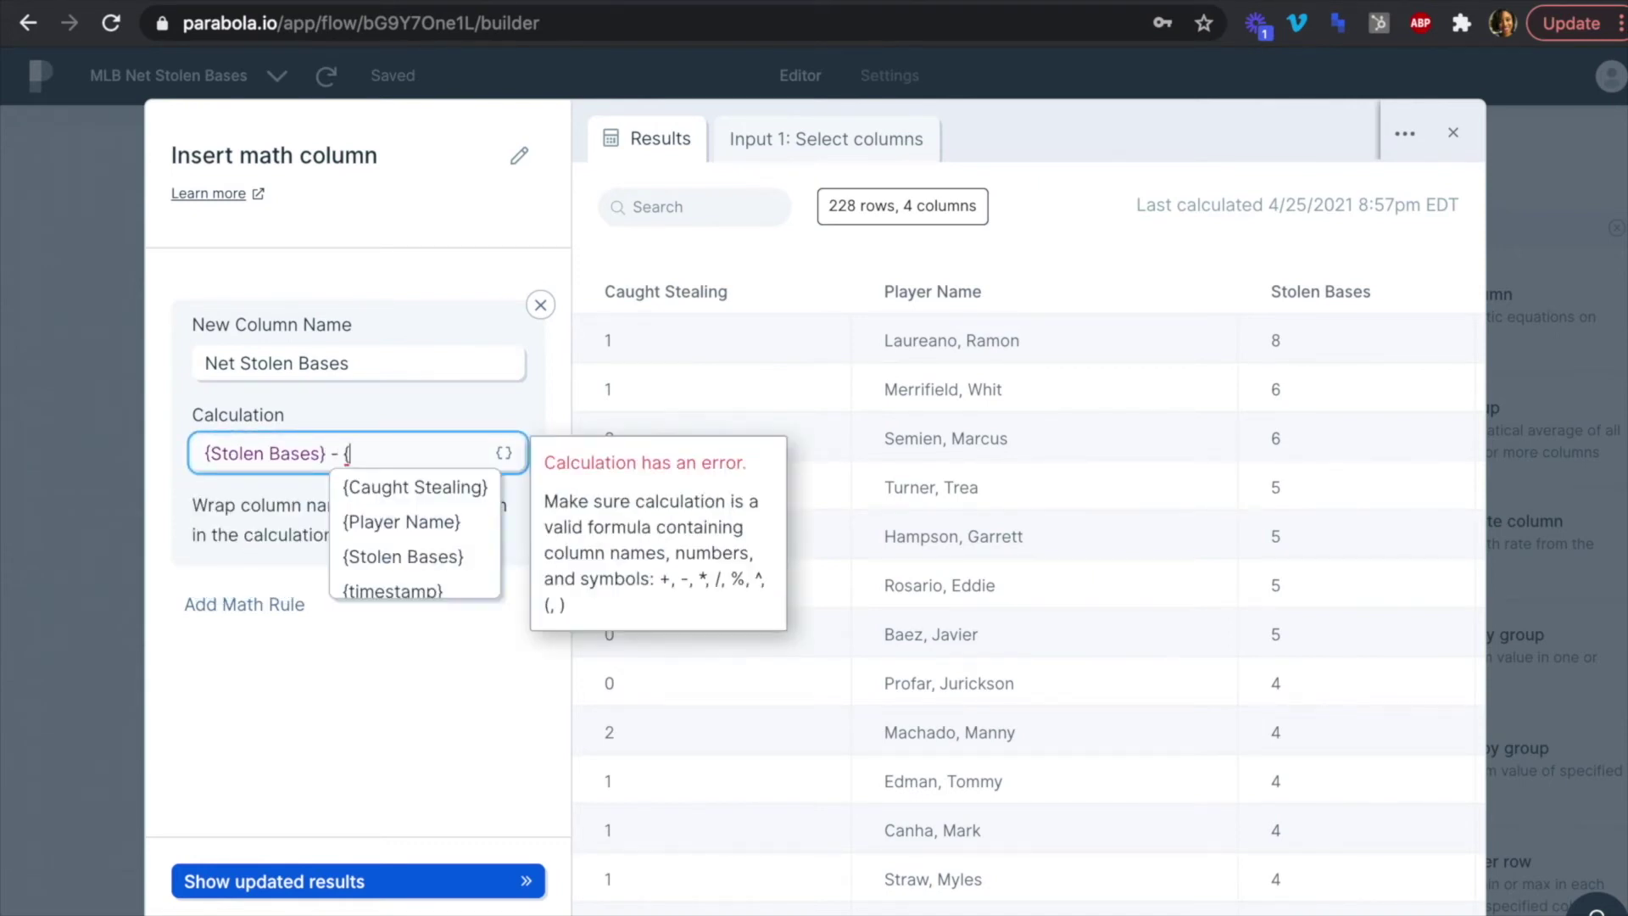
left_click(376, 483)
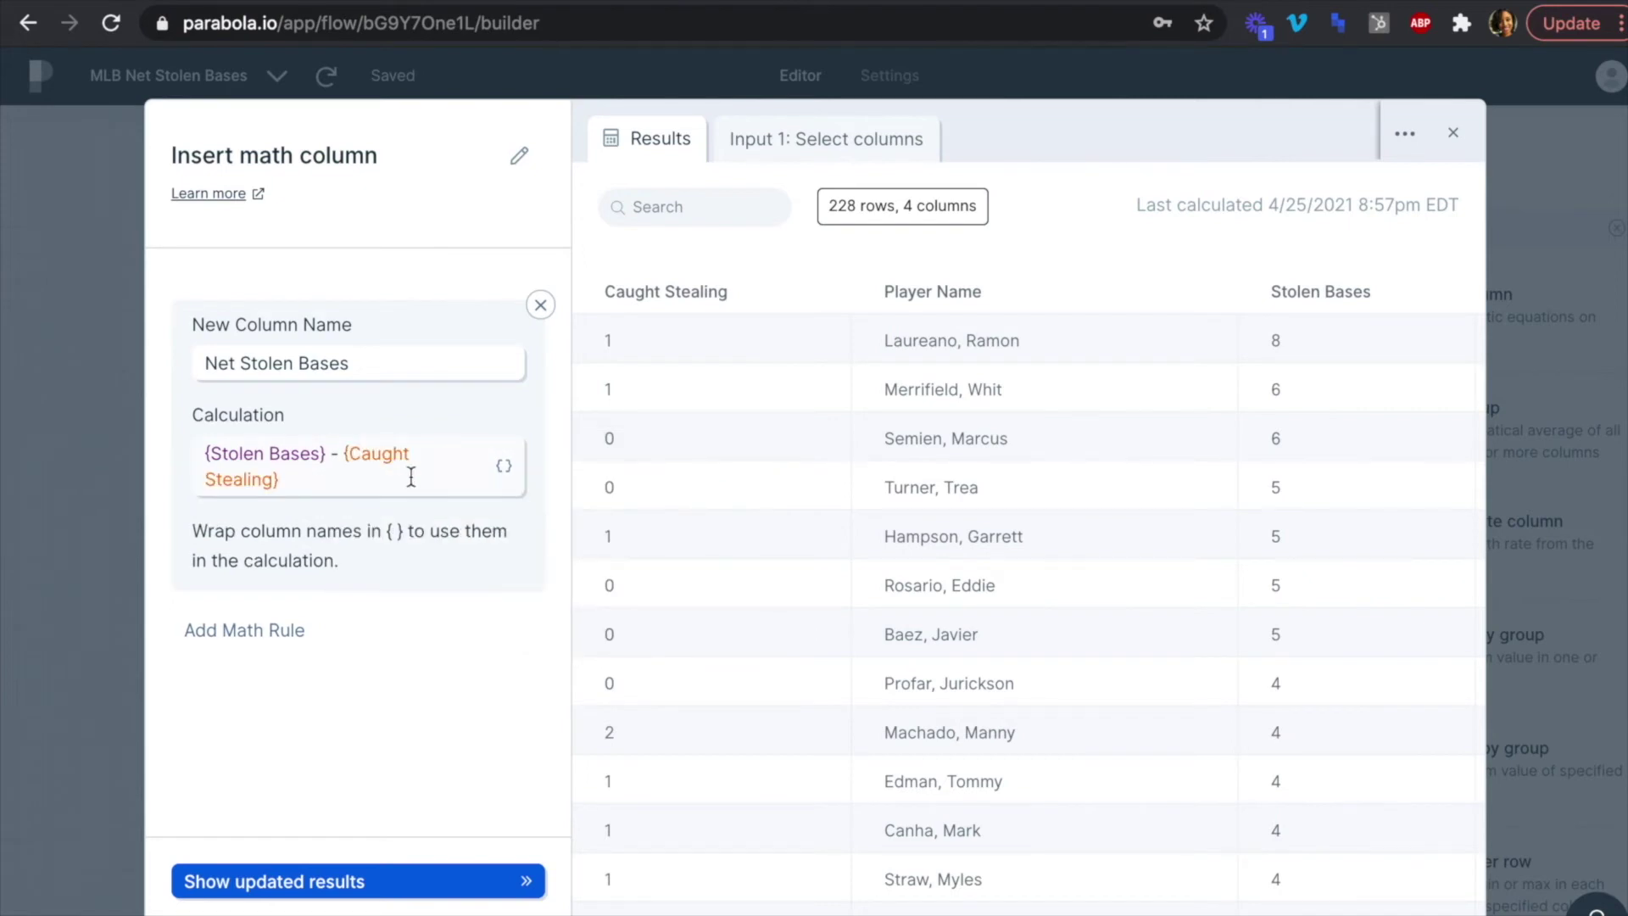
left_click(376, 878)
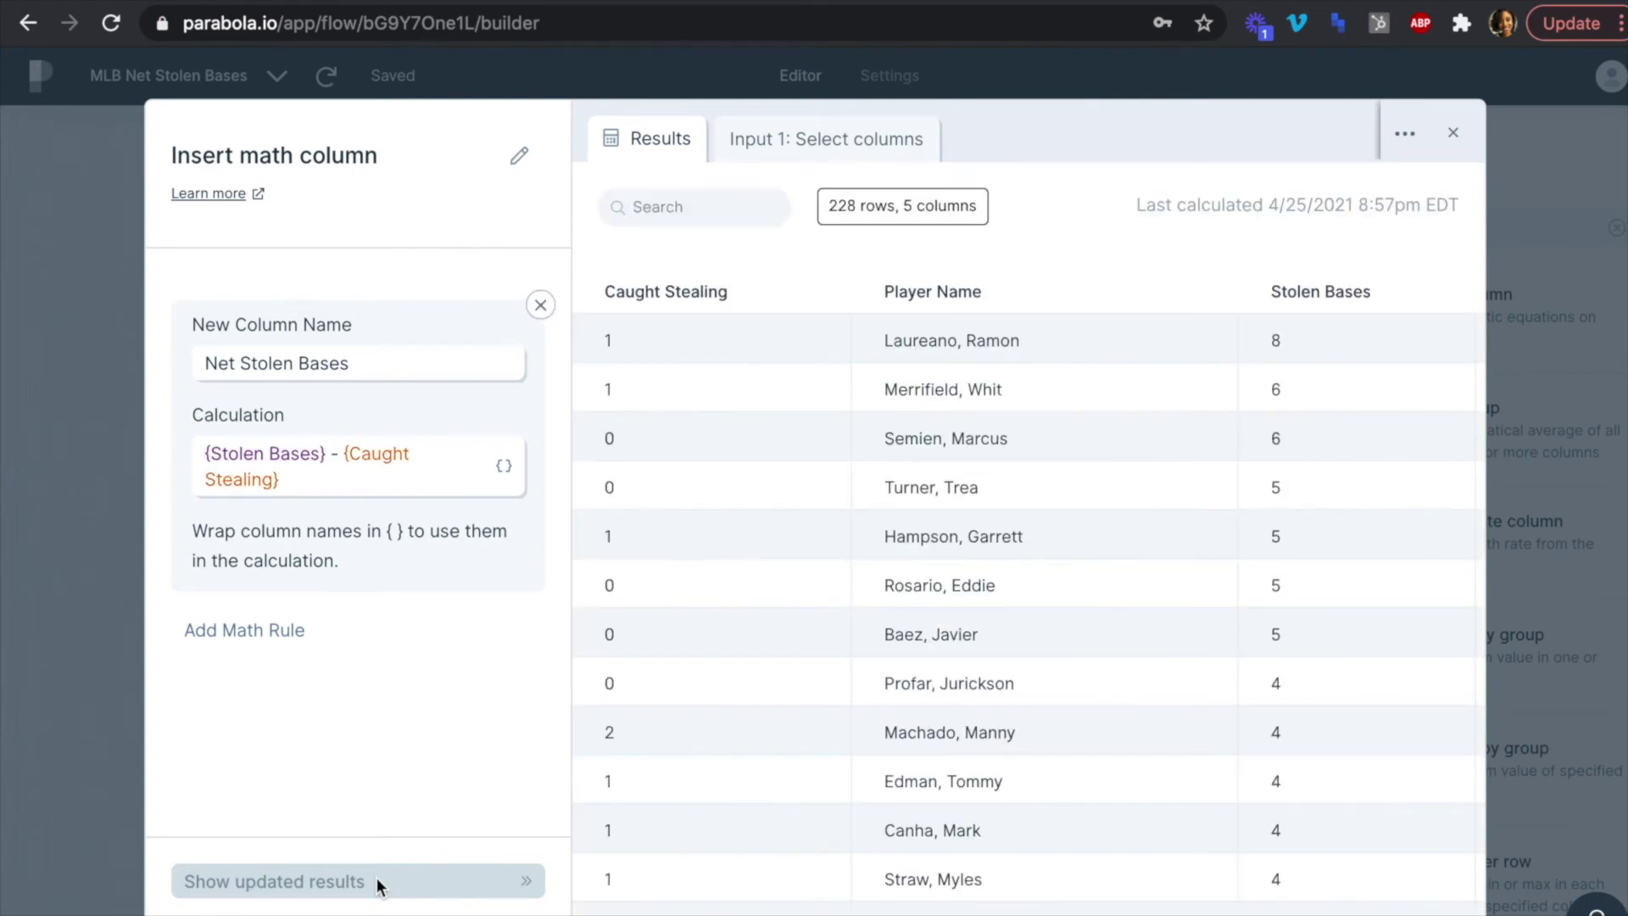
Review the Net Stolen Bases values against the Stolen Bases and Caught Stealing columns, then close the Insert math column settings.
scroll(1188, 650, "right", 5)
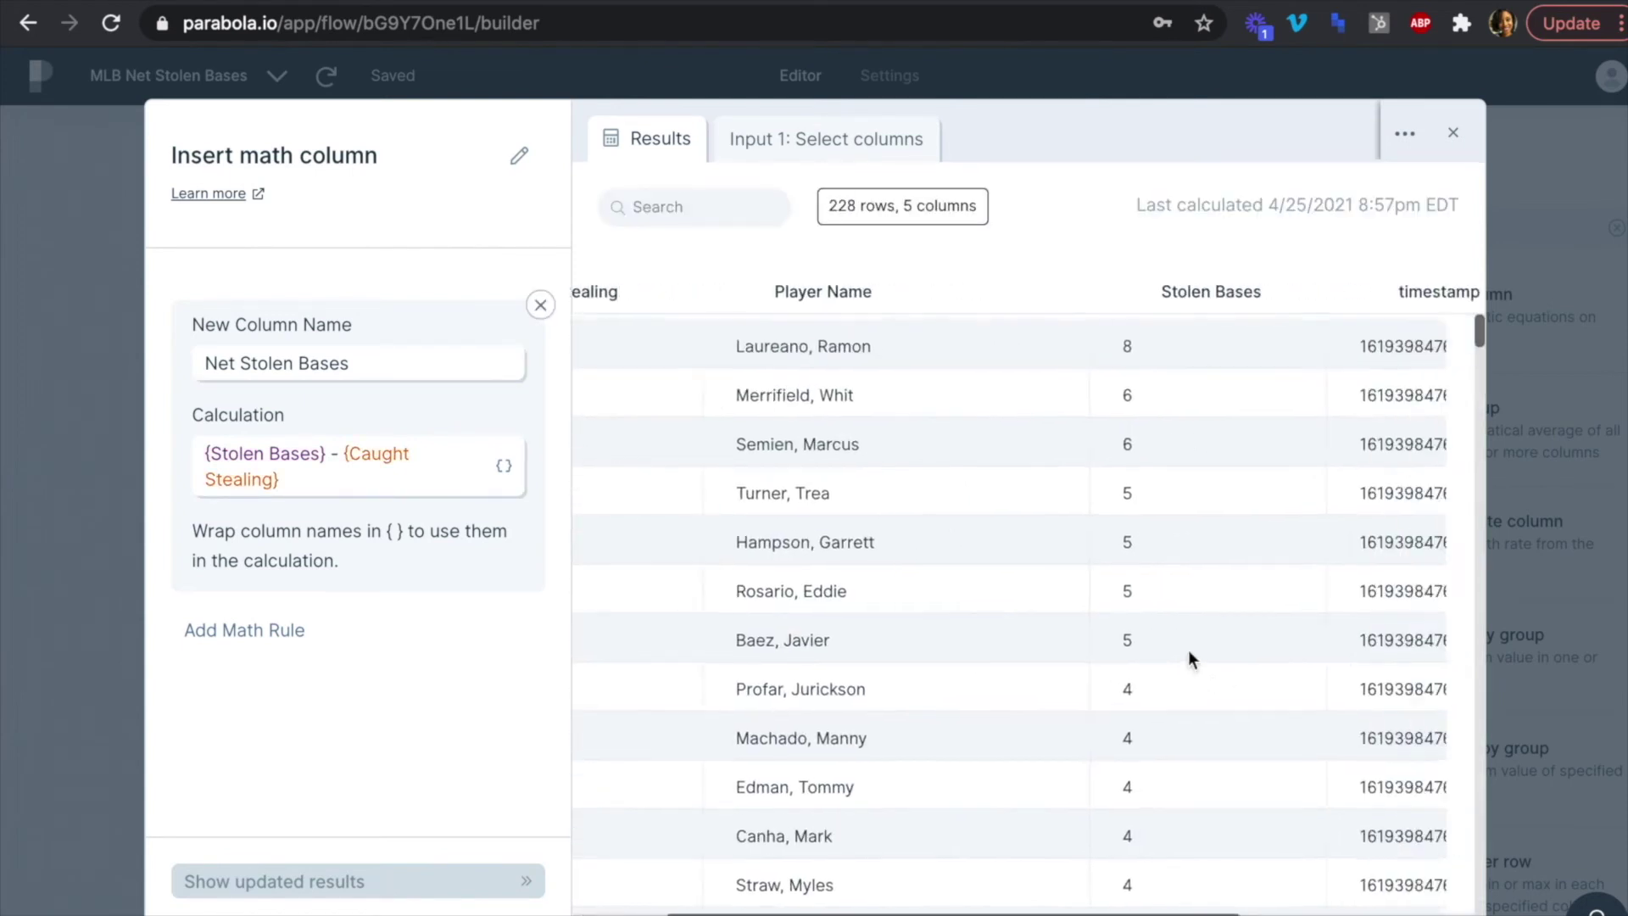
scroll(1284, 572, "down", 1)
scroll(1284, 571, "down", 6)
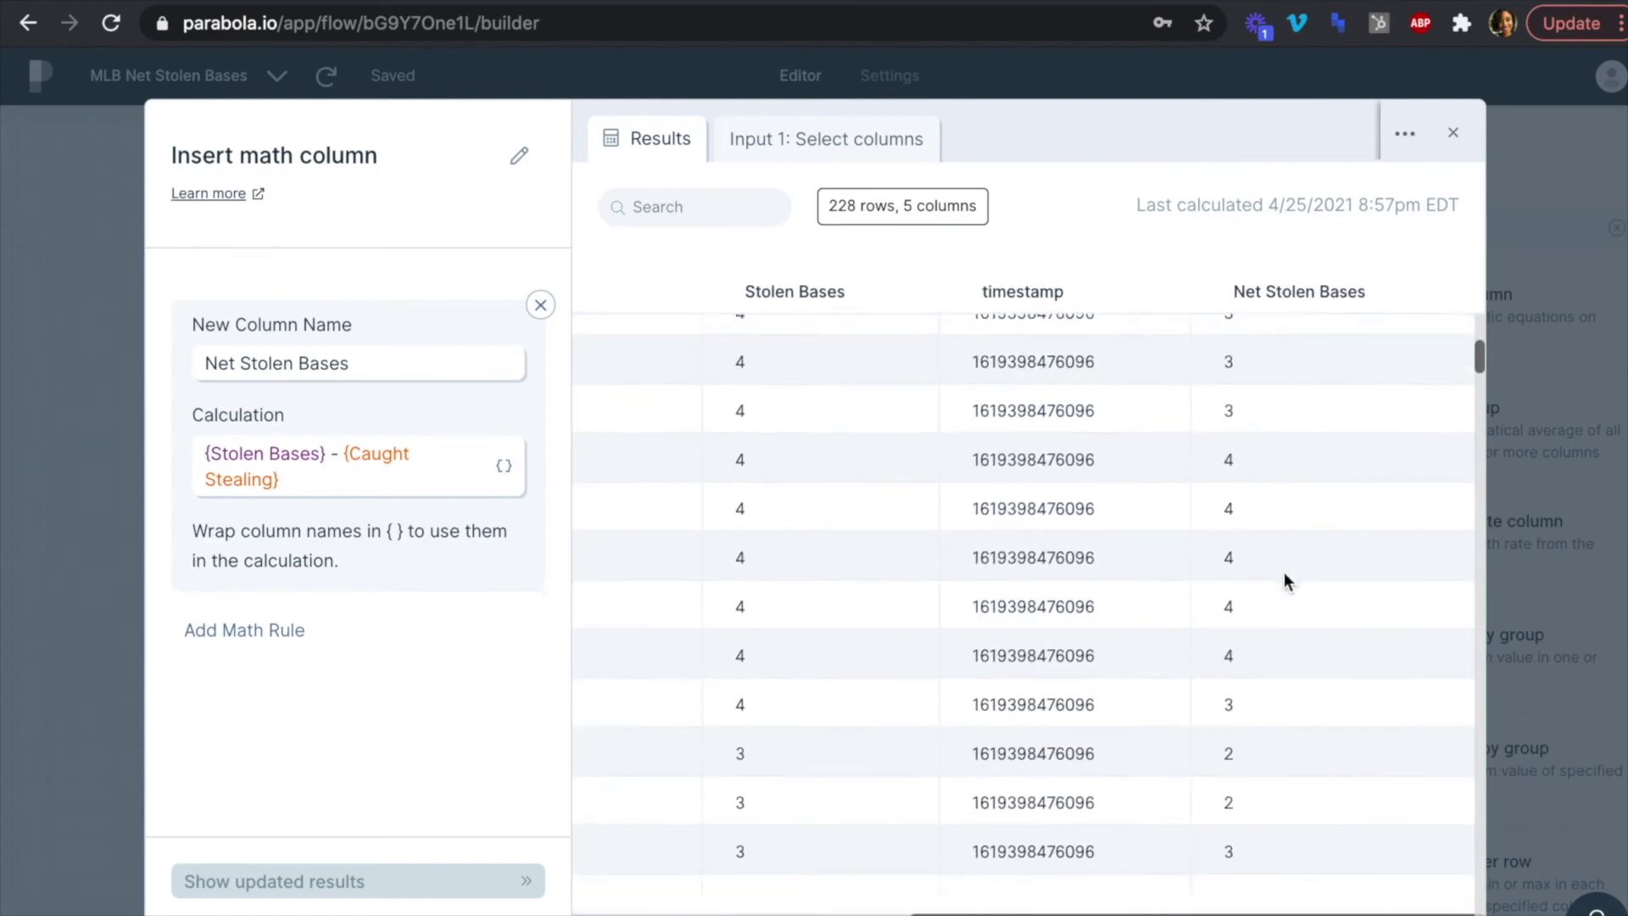
scroll(1284, 572, "down", 8)
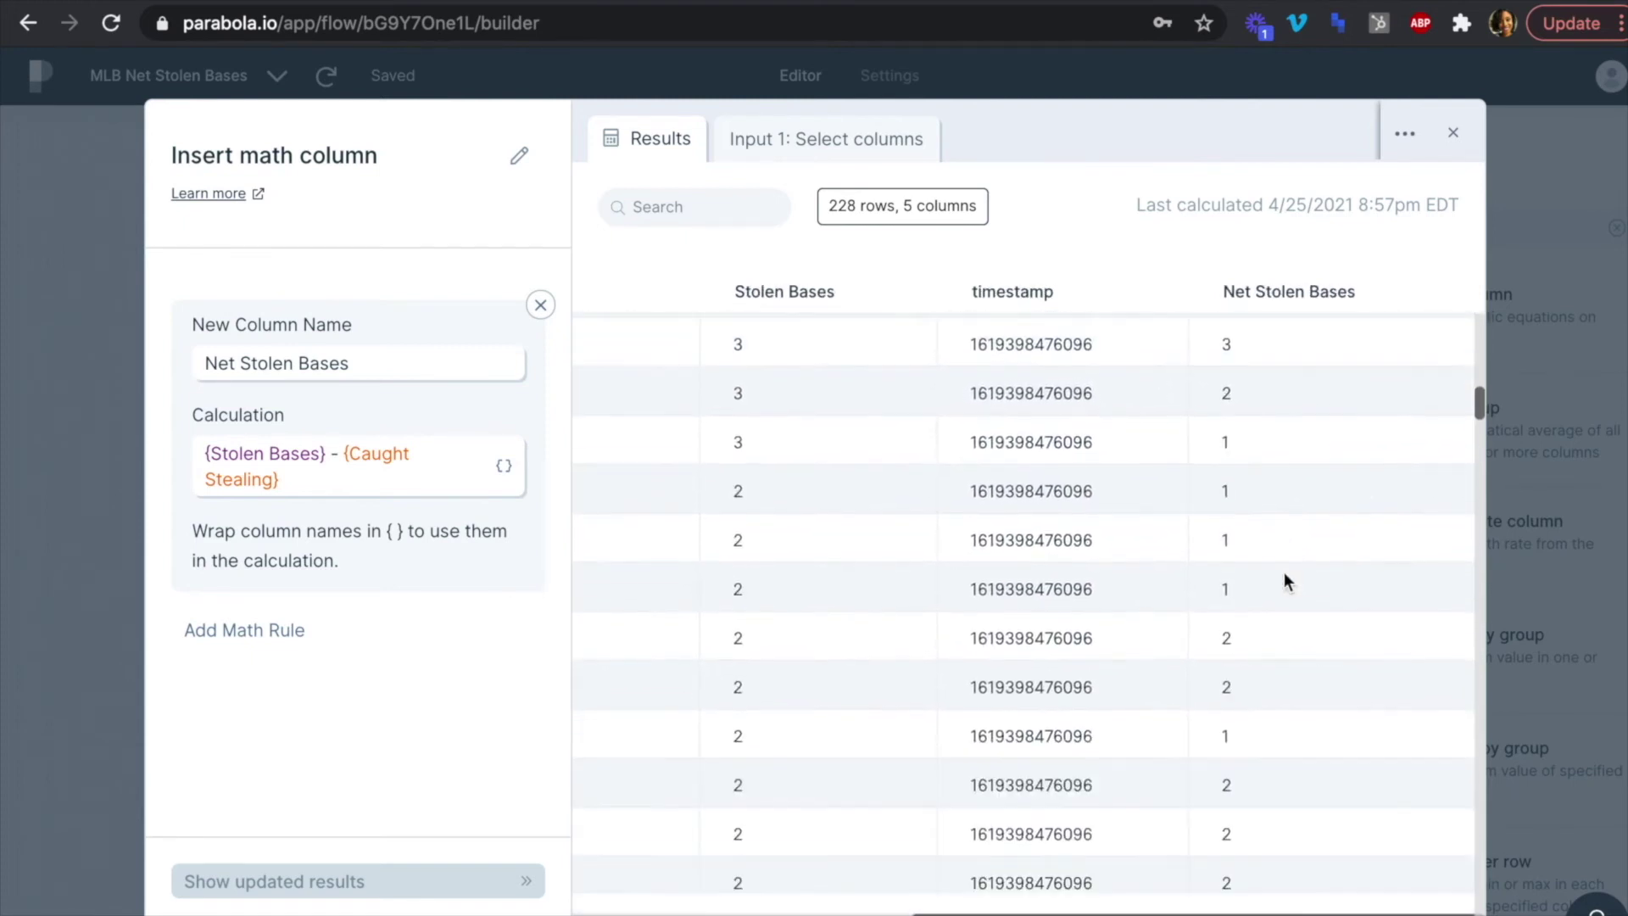
scroll(1284, 573, "down", 6)
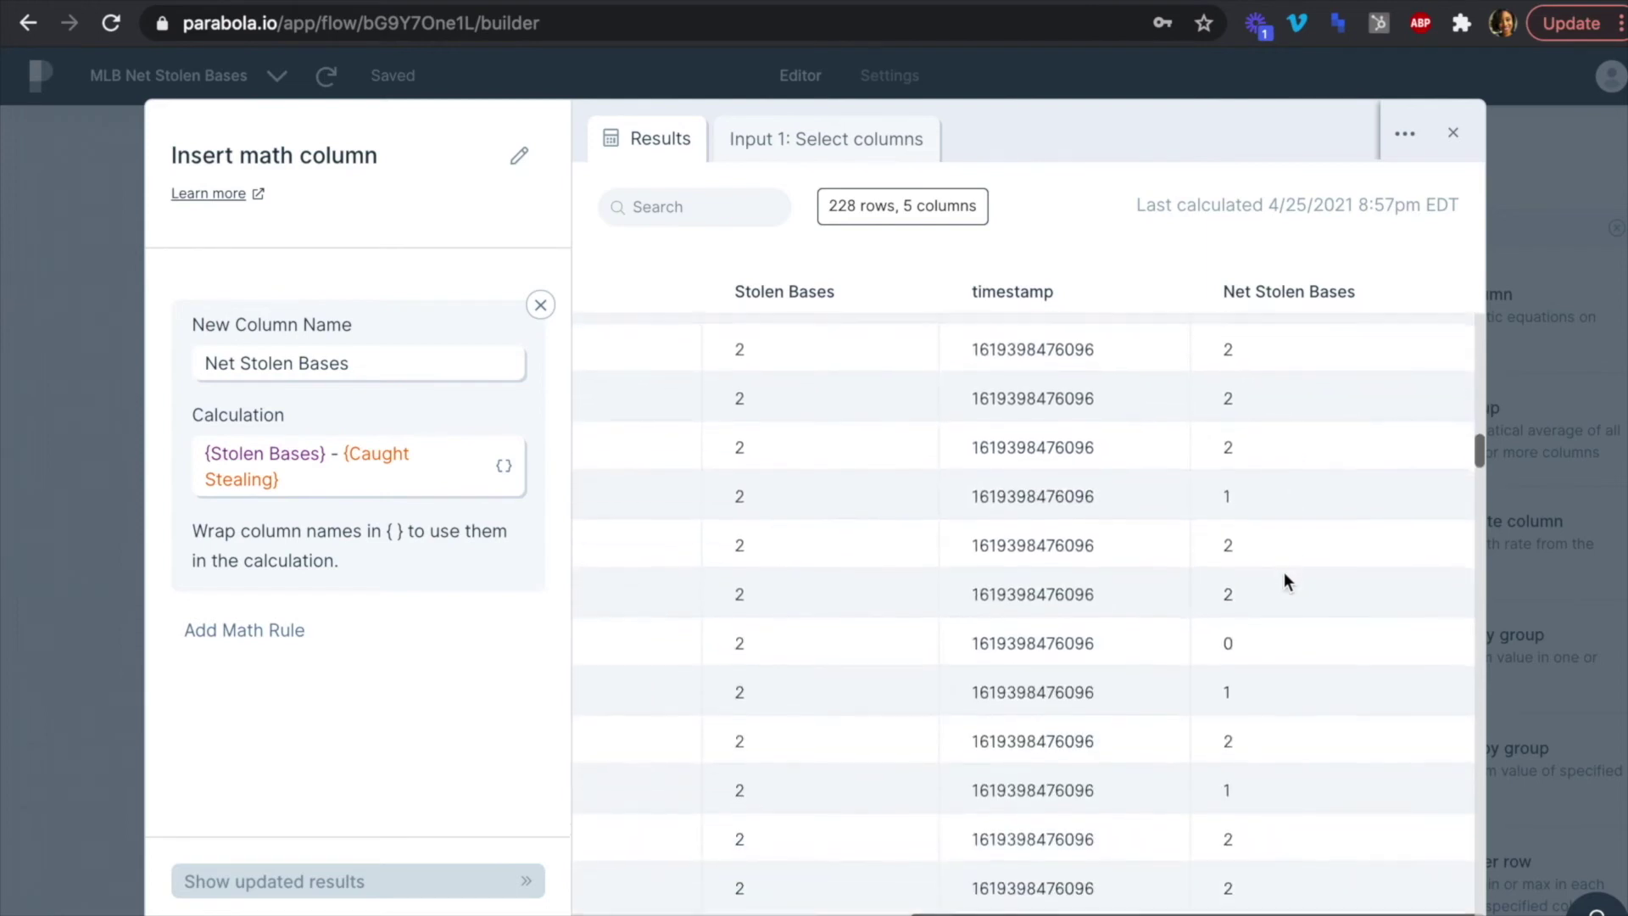
scroll(1284, 572, "down", 8)
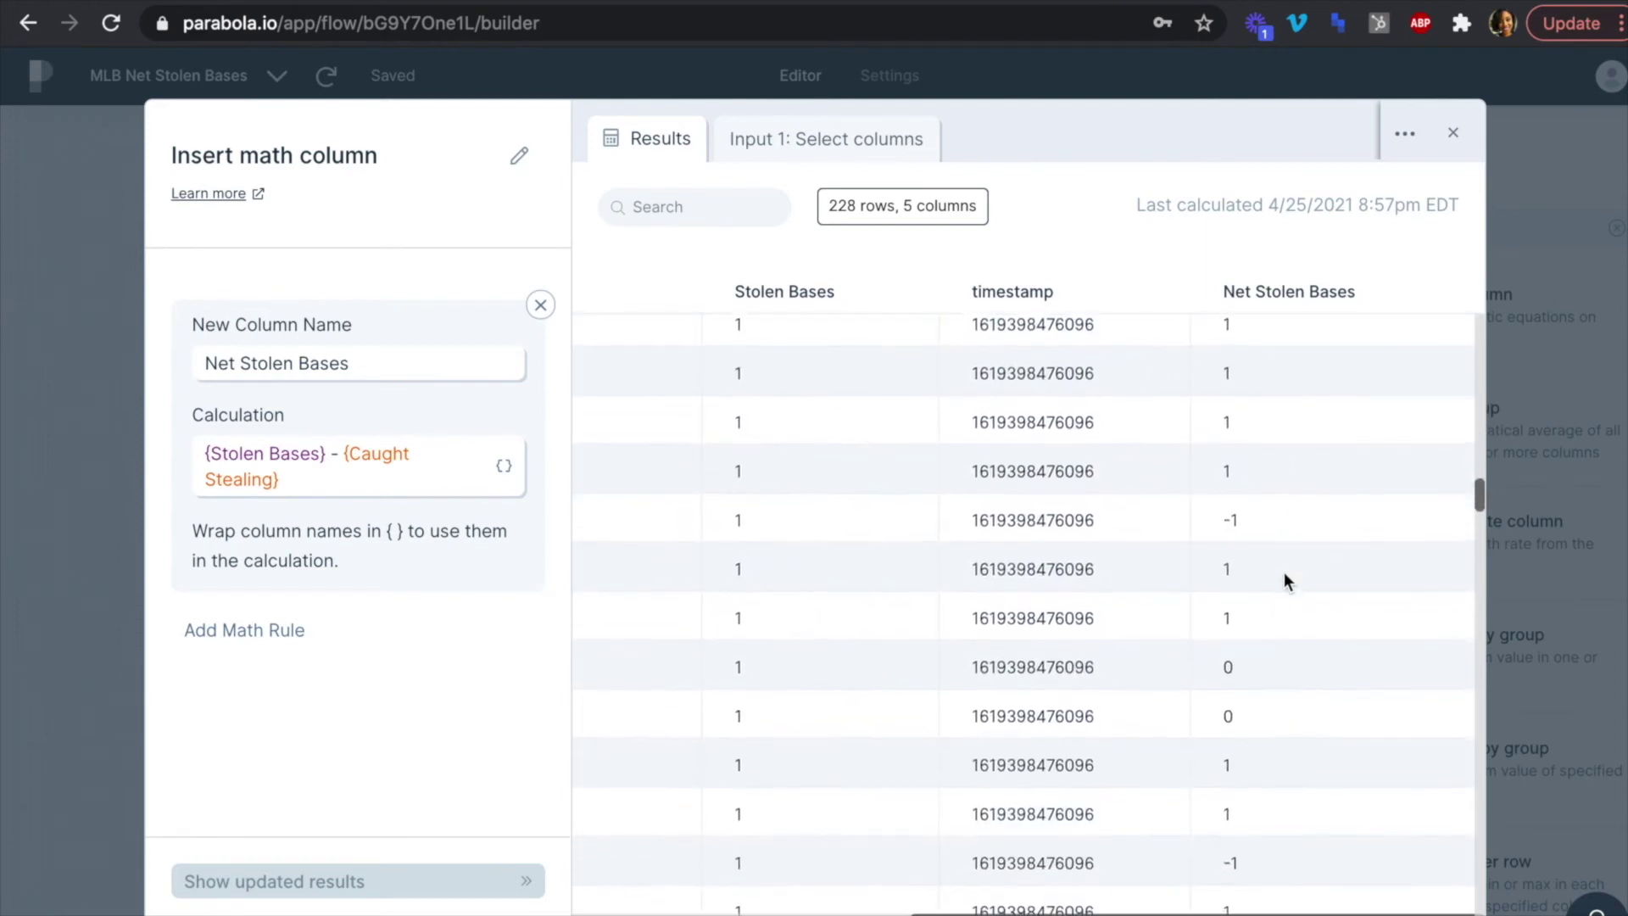
scroll(1249, 526, "down", 1)
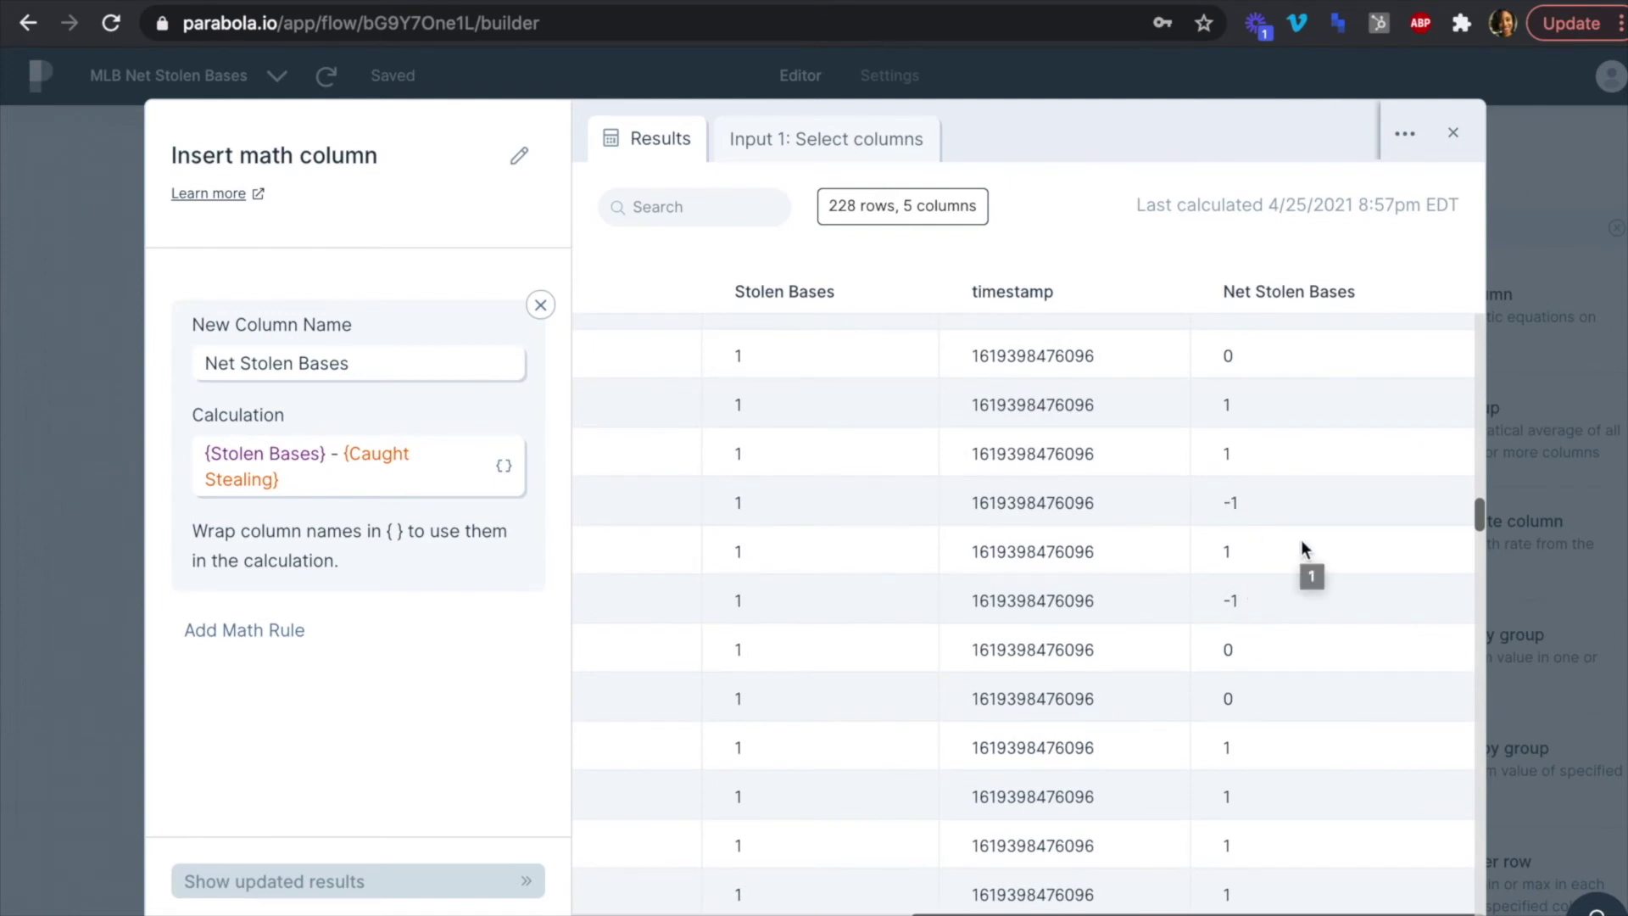
scroll(1304, 475, "up", 5)
scroll(1304, 477, "up", 5)
scroll(1304, 483, "up", 3)
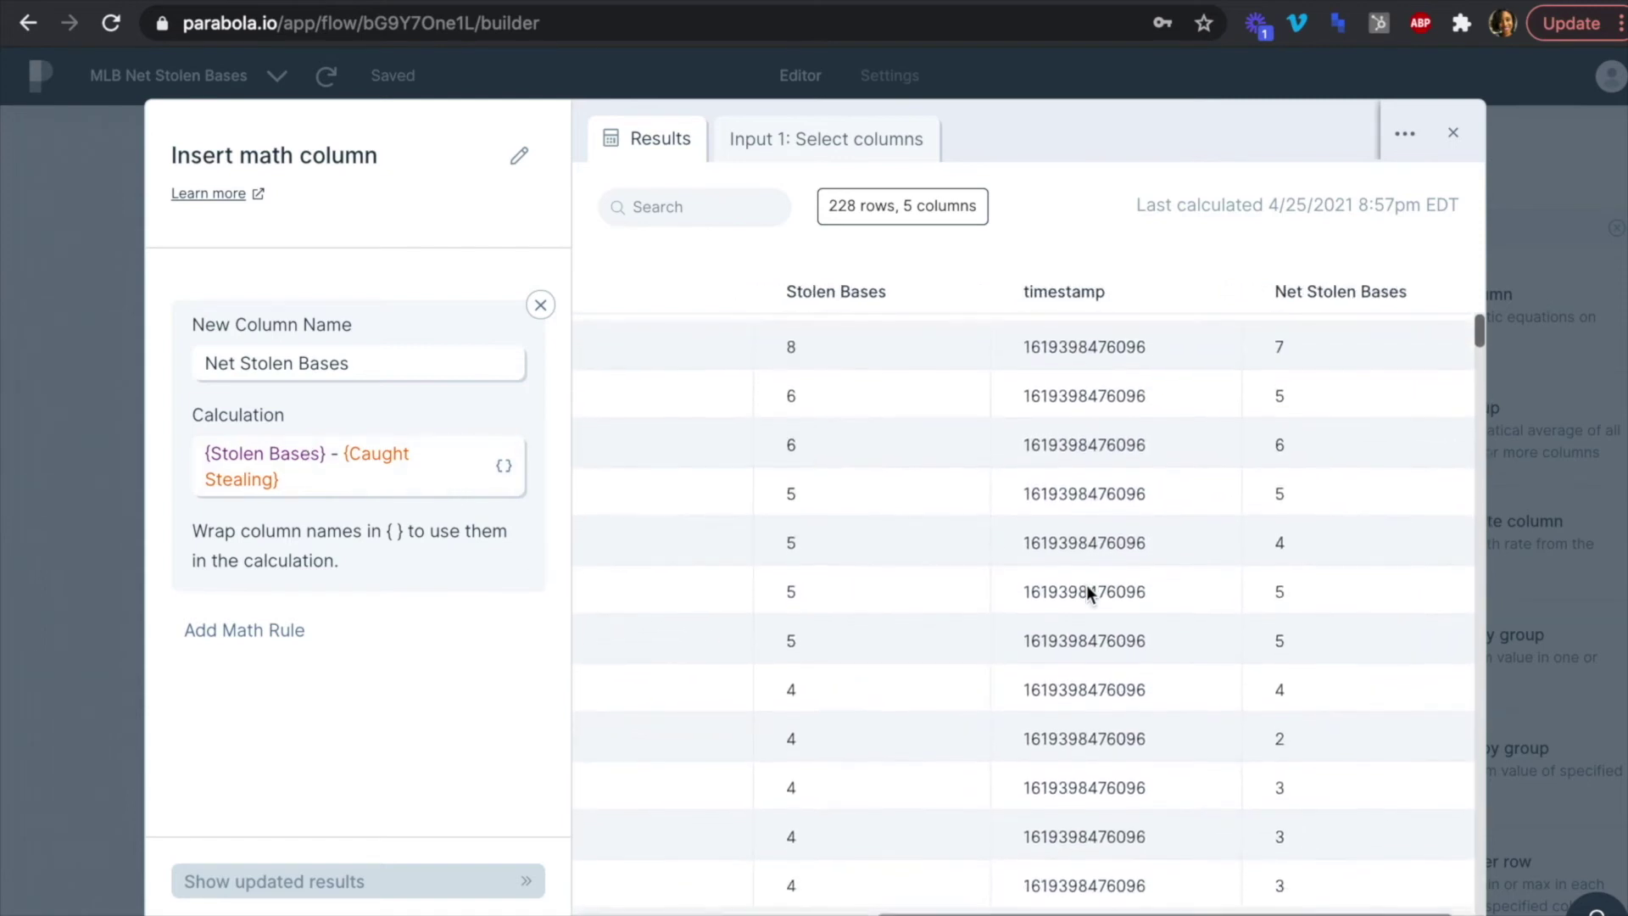
scroll(1088, 591, "left", 5)
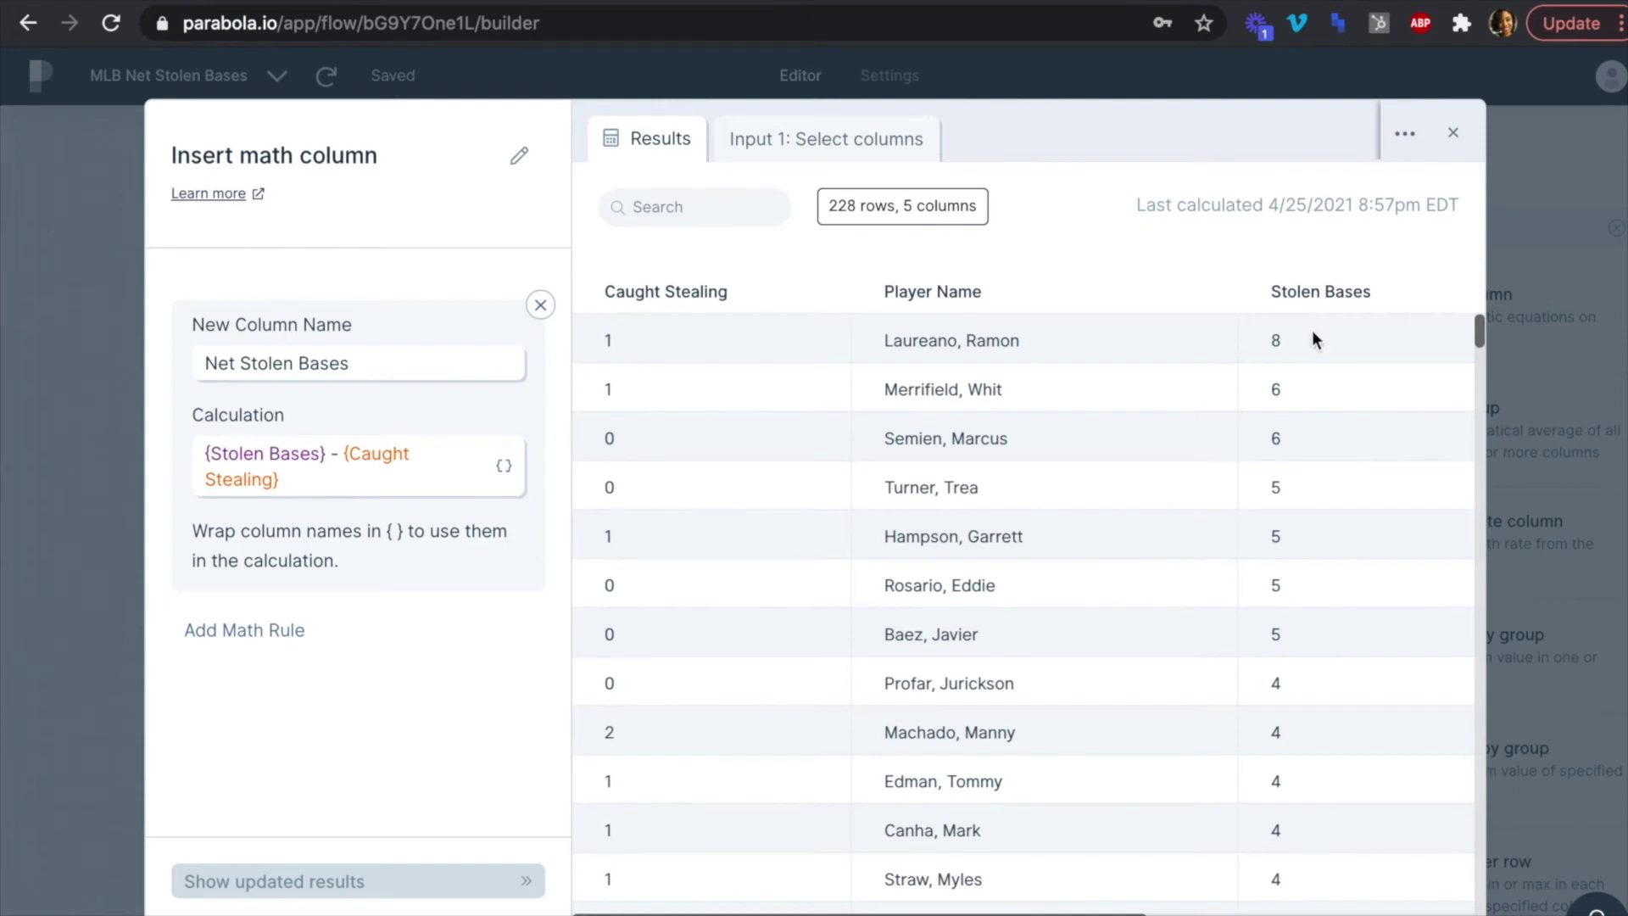
left_click(1453, 134)
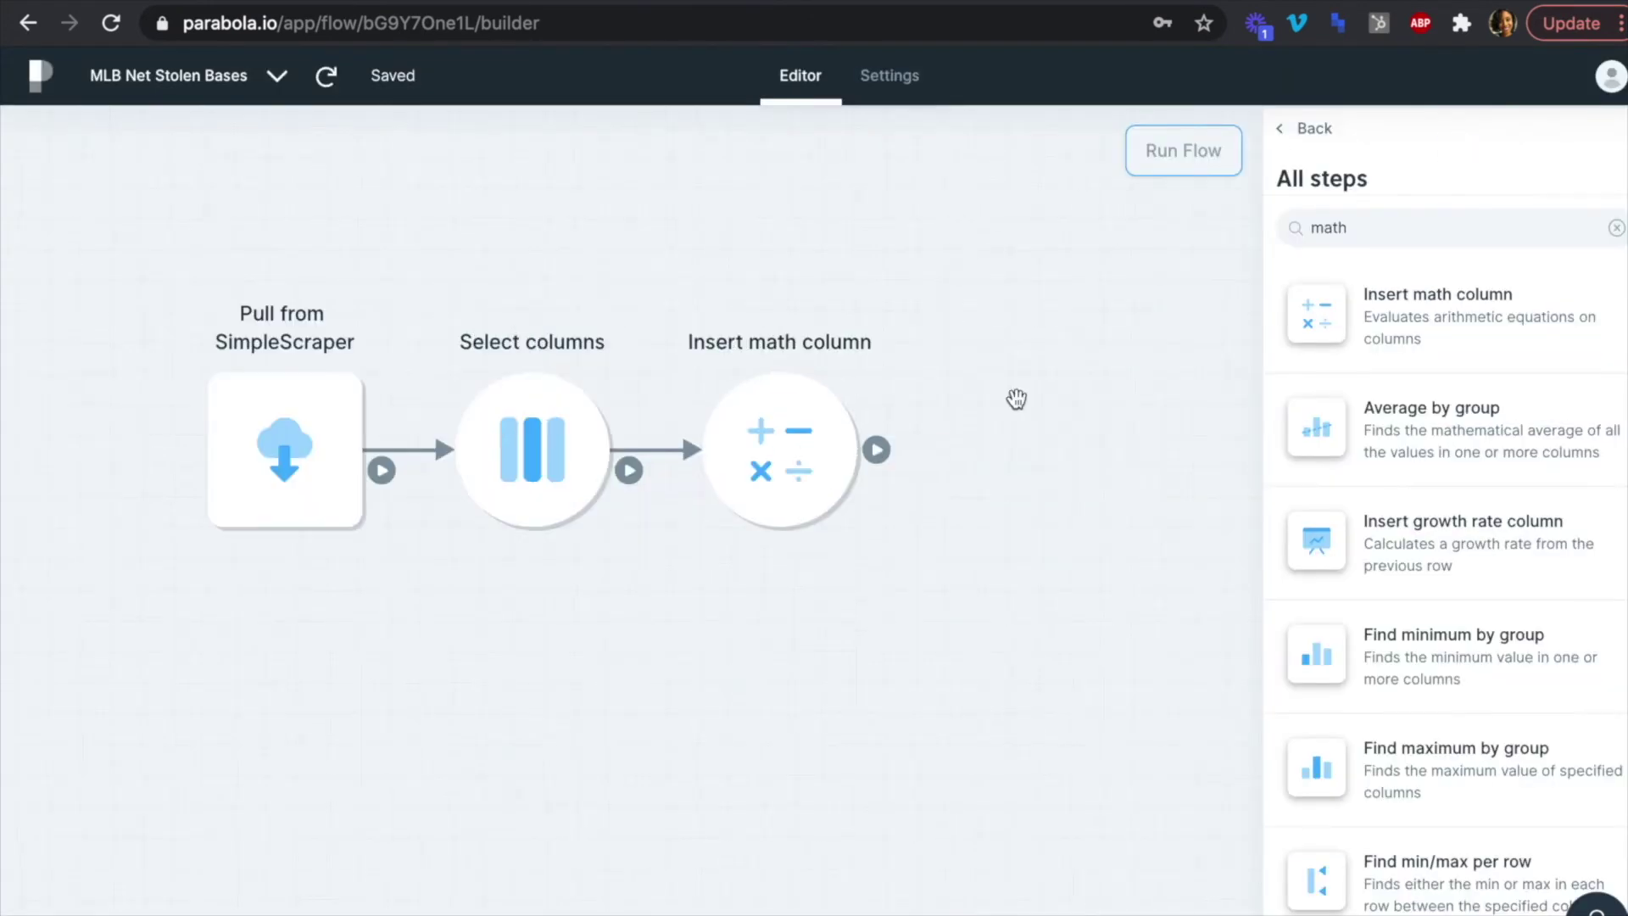
Find the Reorder columns transform, add it after Insert math column and open its settings.
double_click(1370, 233)
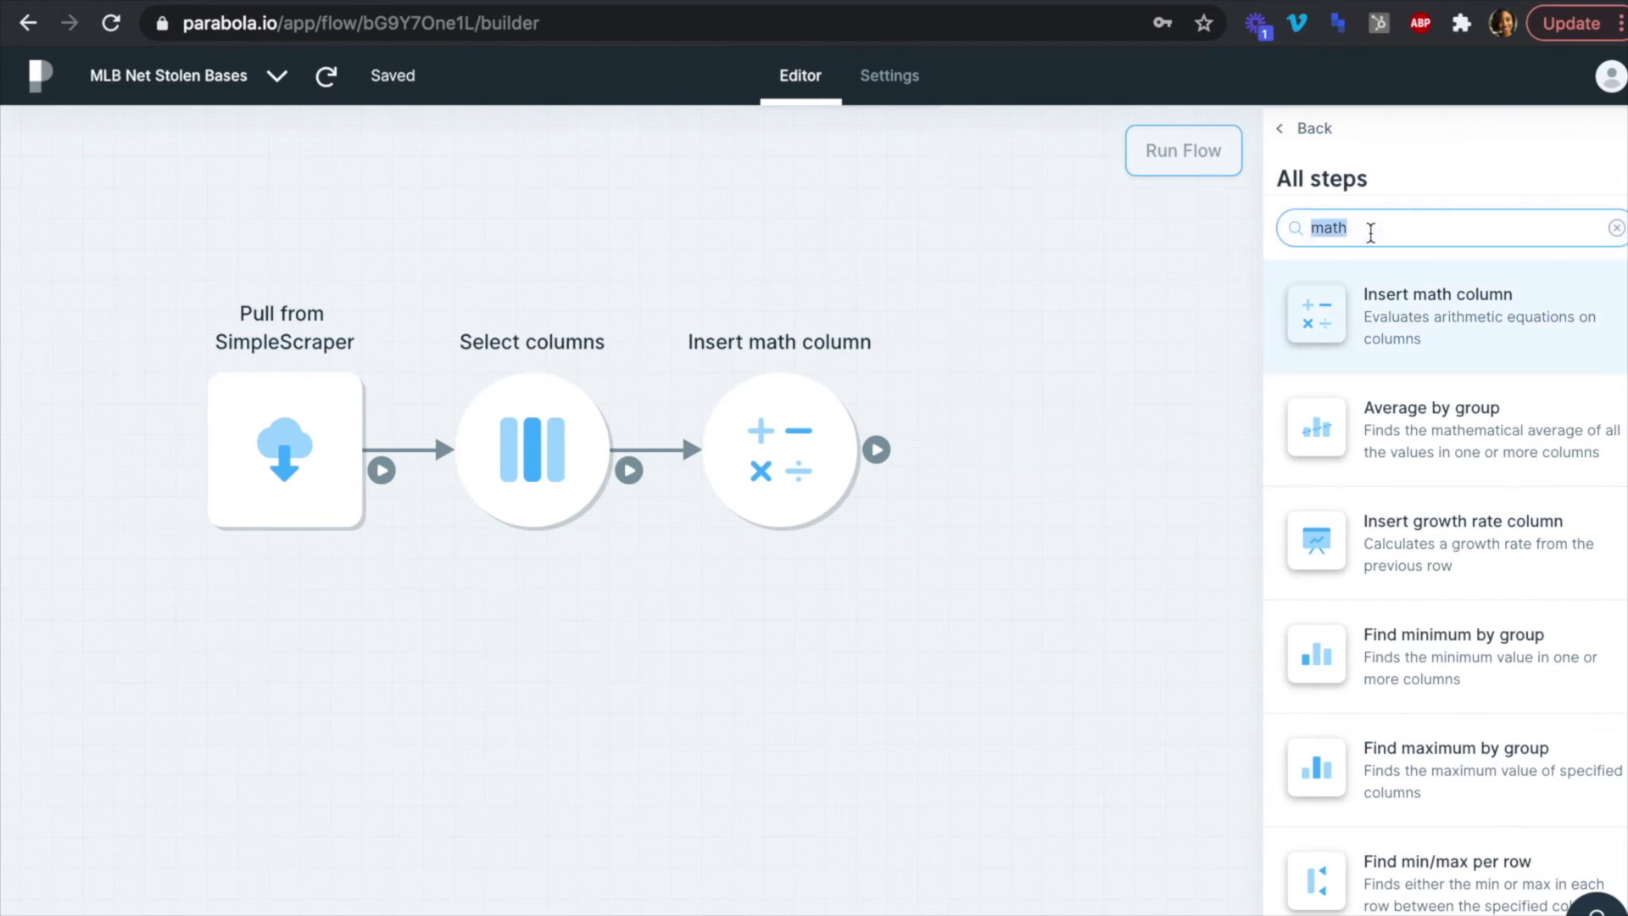
type("reod")
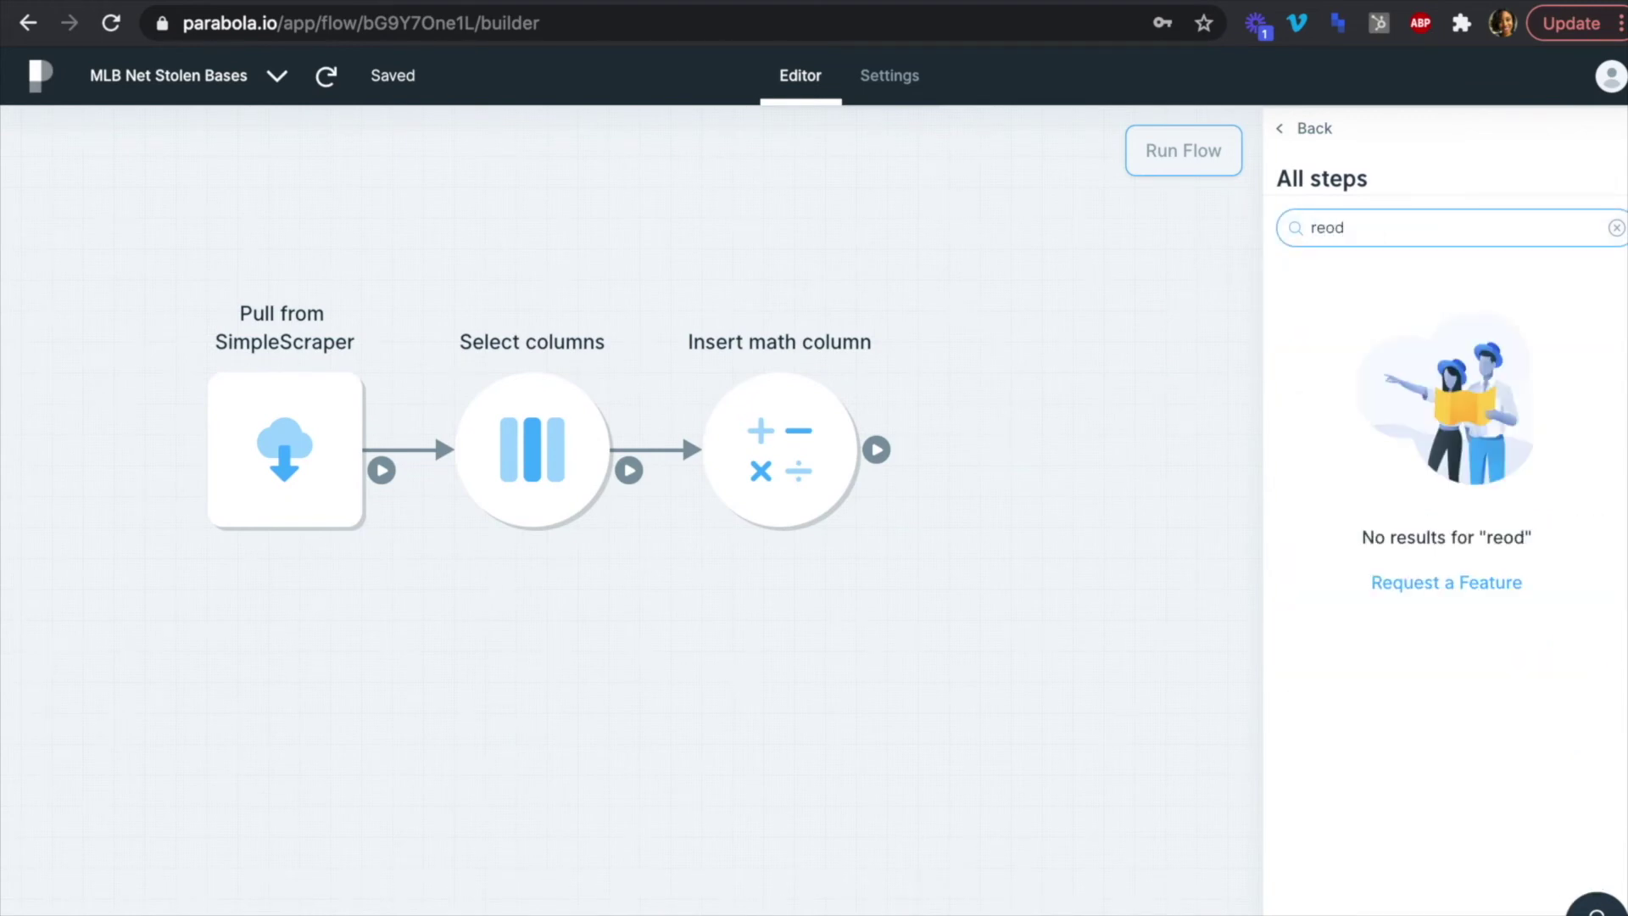
key("BackSpace")
left_click_drag(1313, 329, 975, 439)
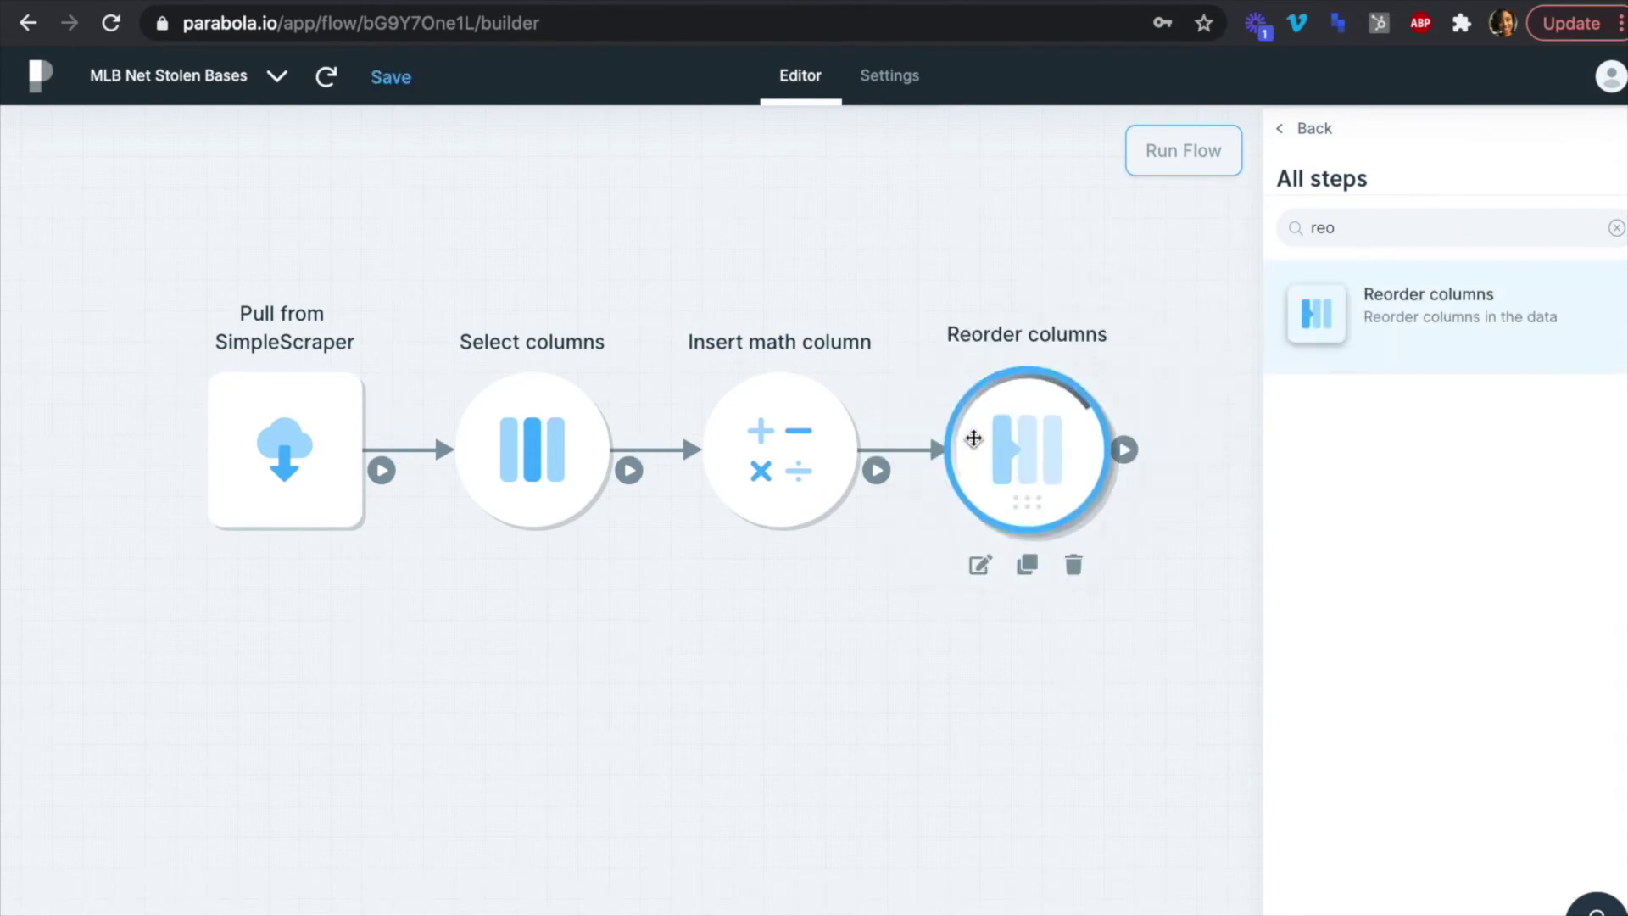
left_click(1013, 458)
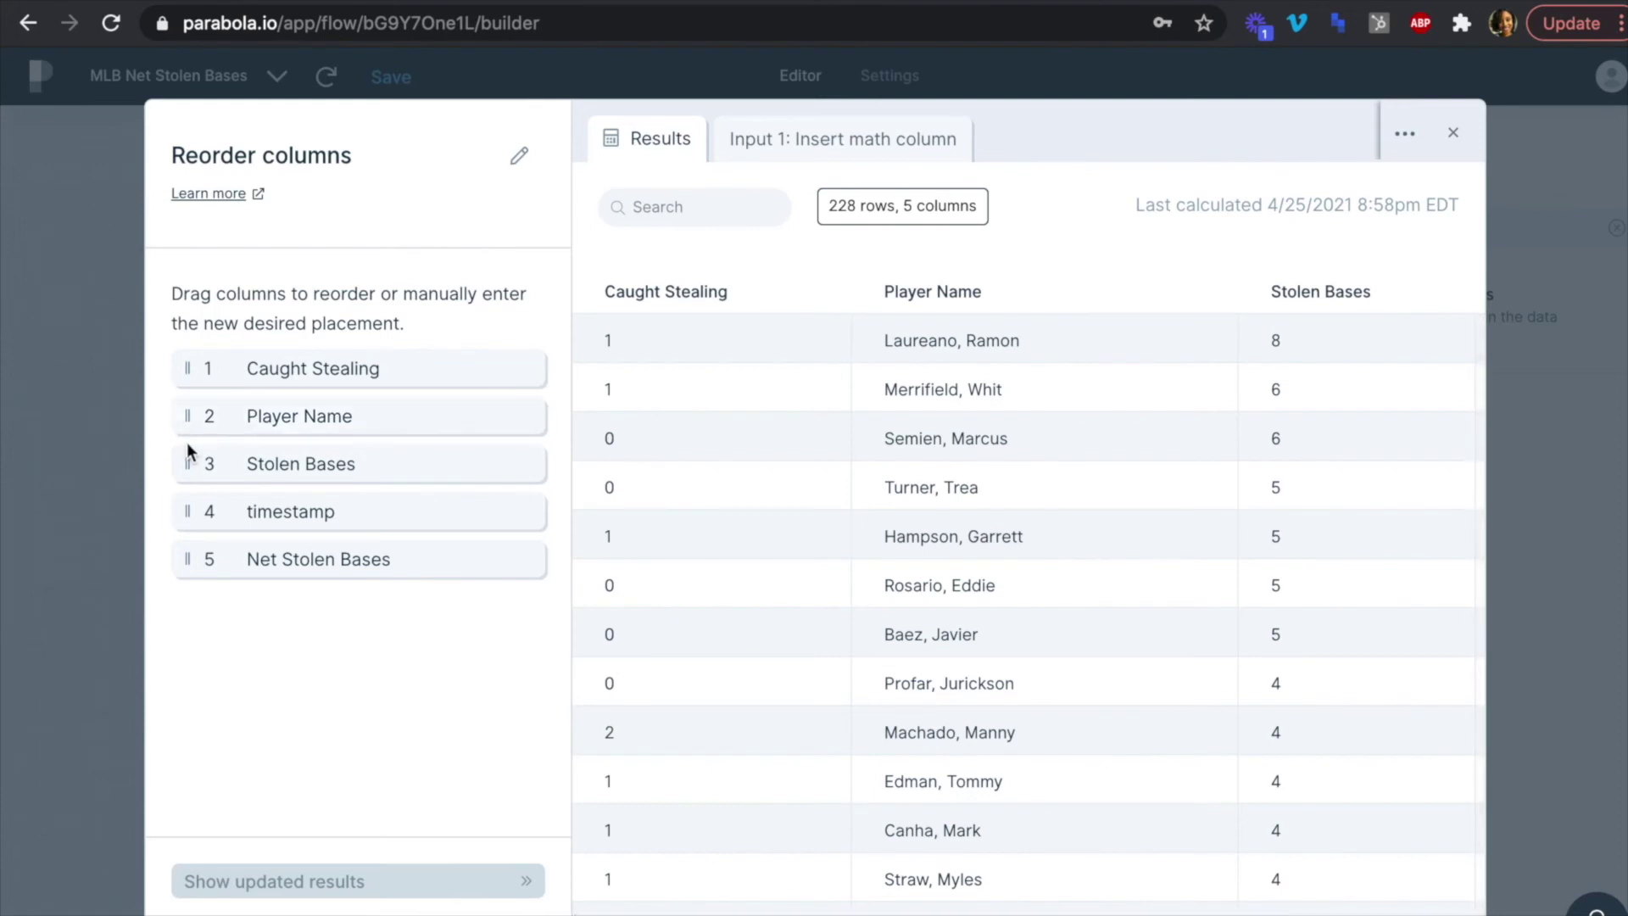
Order the columns as Player Name, Net Stolen Bases, Stolen Bases, Caught Stealing, timestamp and update the results.
left_click_drag(189, 421, 190, 368)
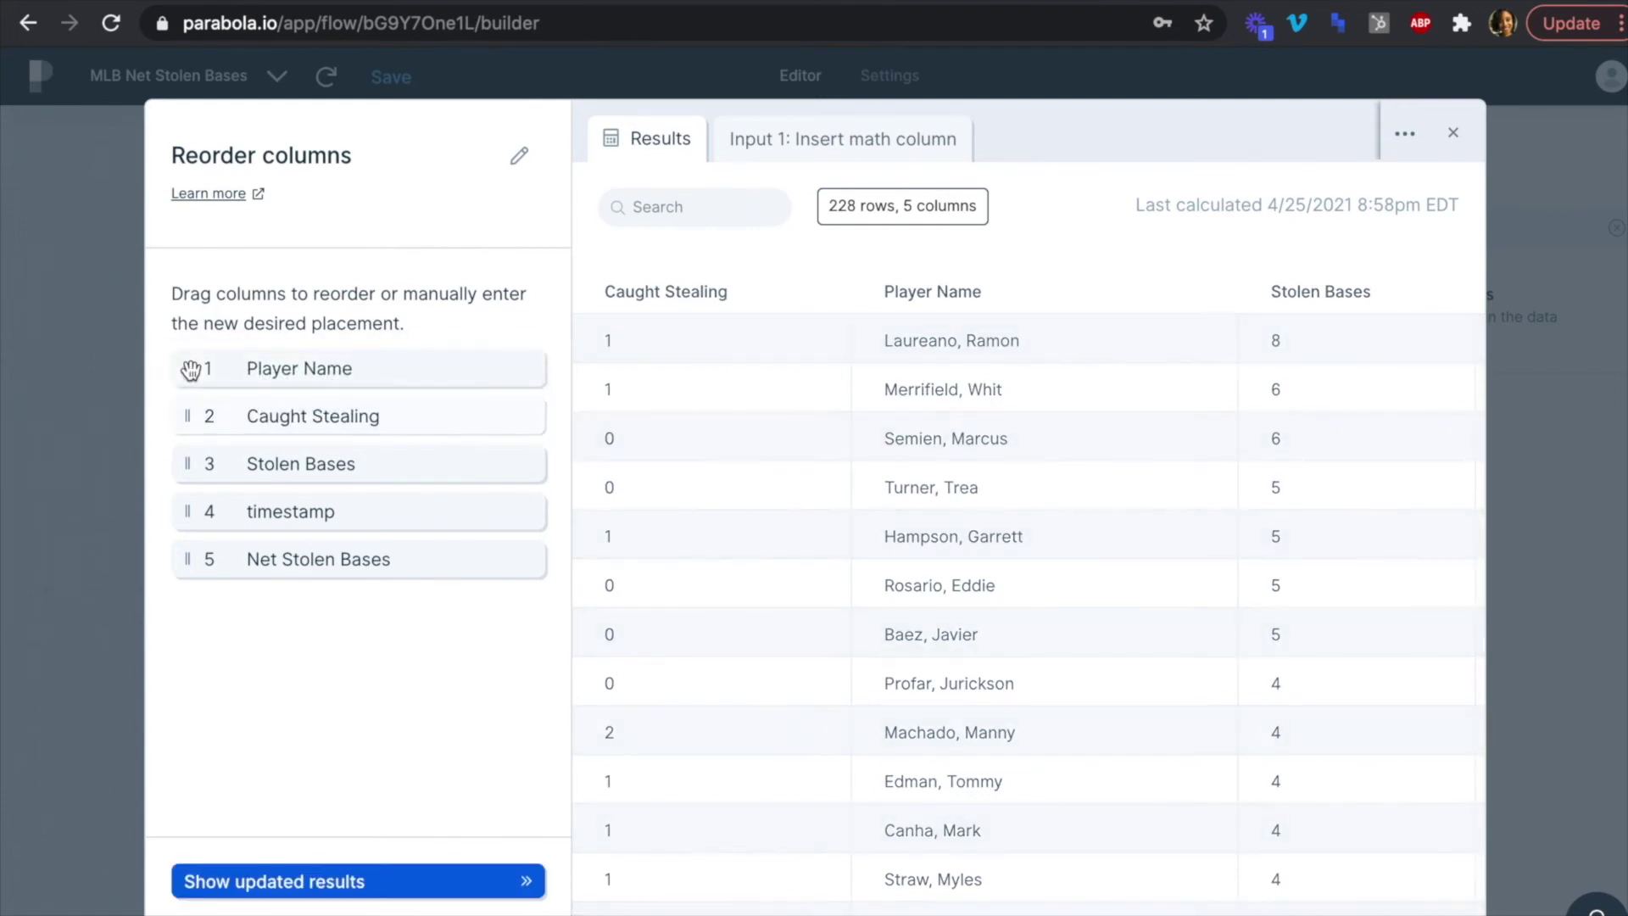
left_click_drag(196, 547, 192, 417)
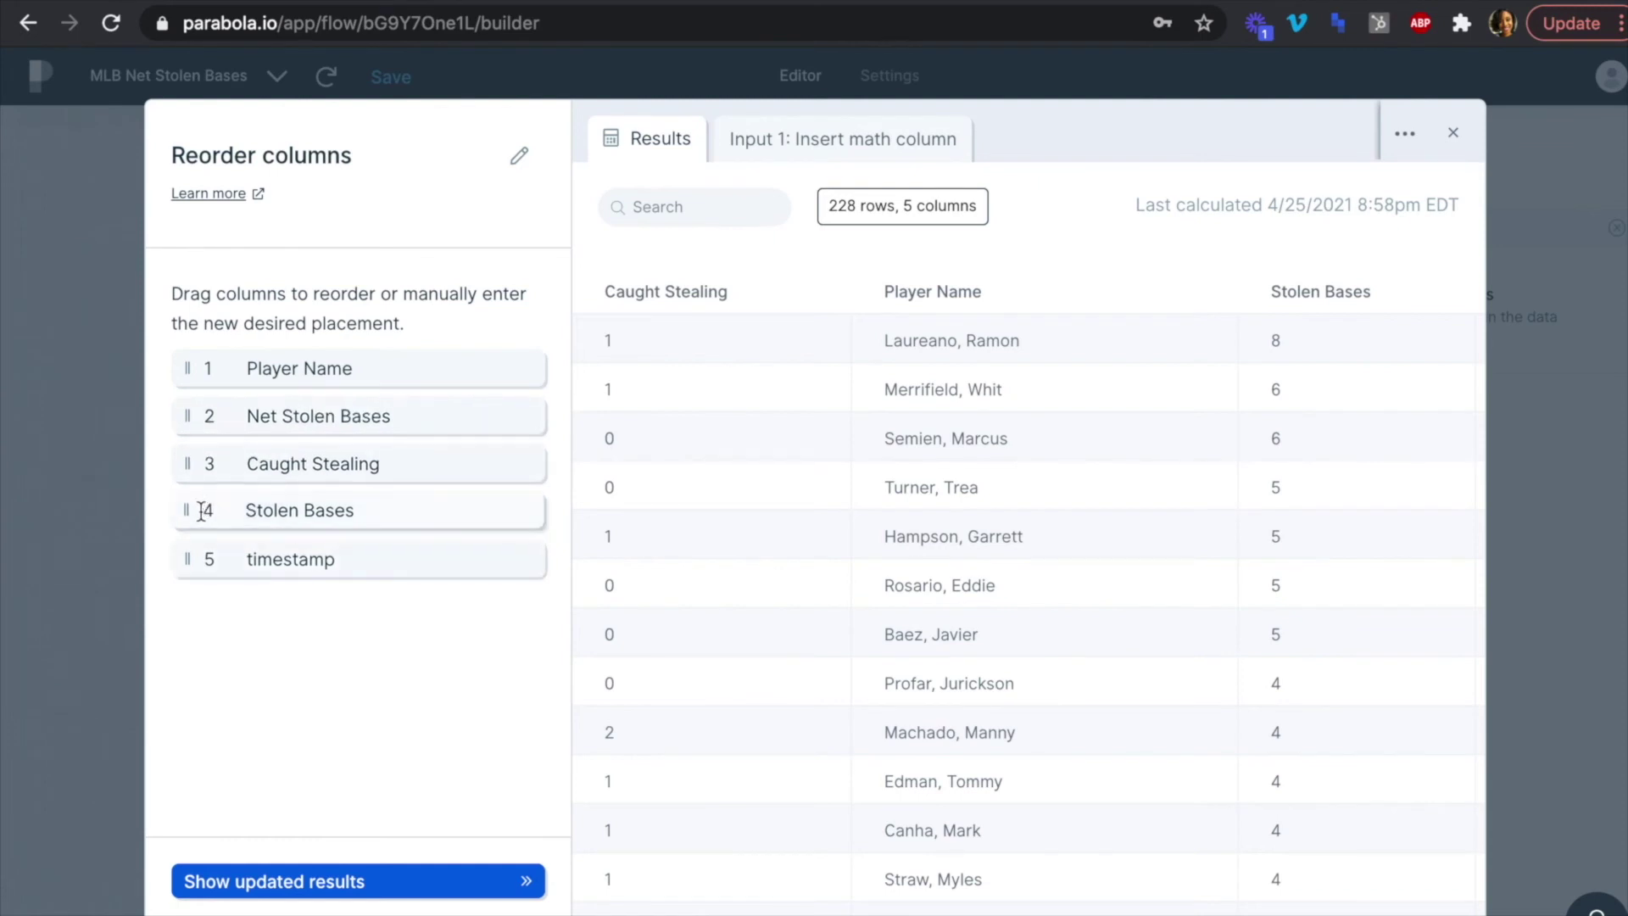
left_click_drag(189, 508, 189, 458)
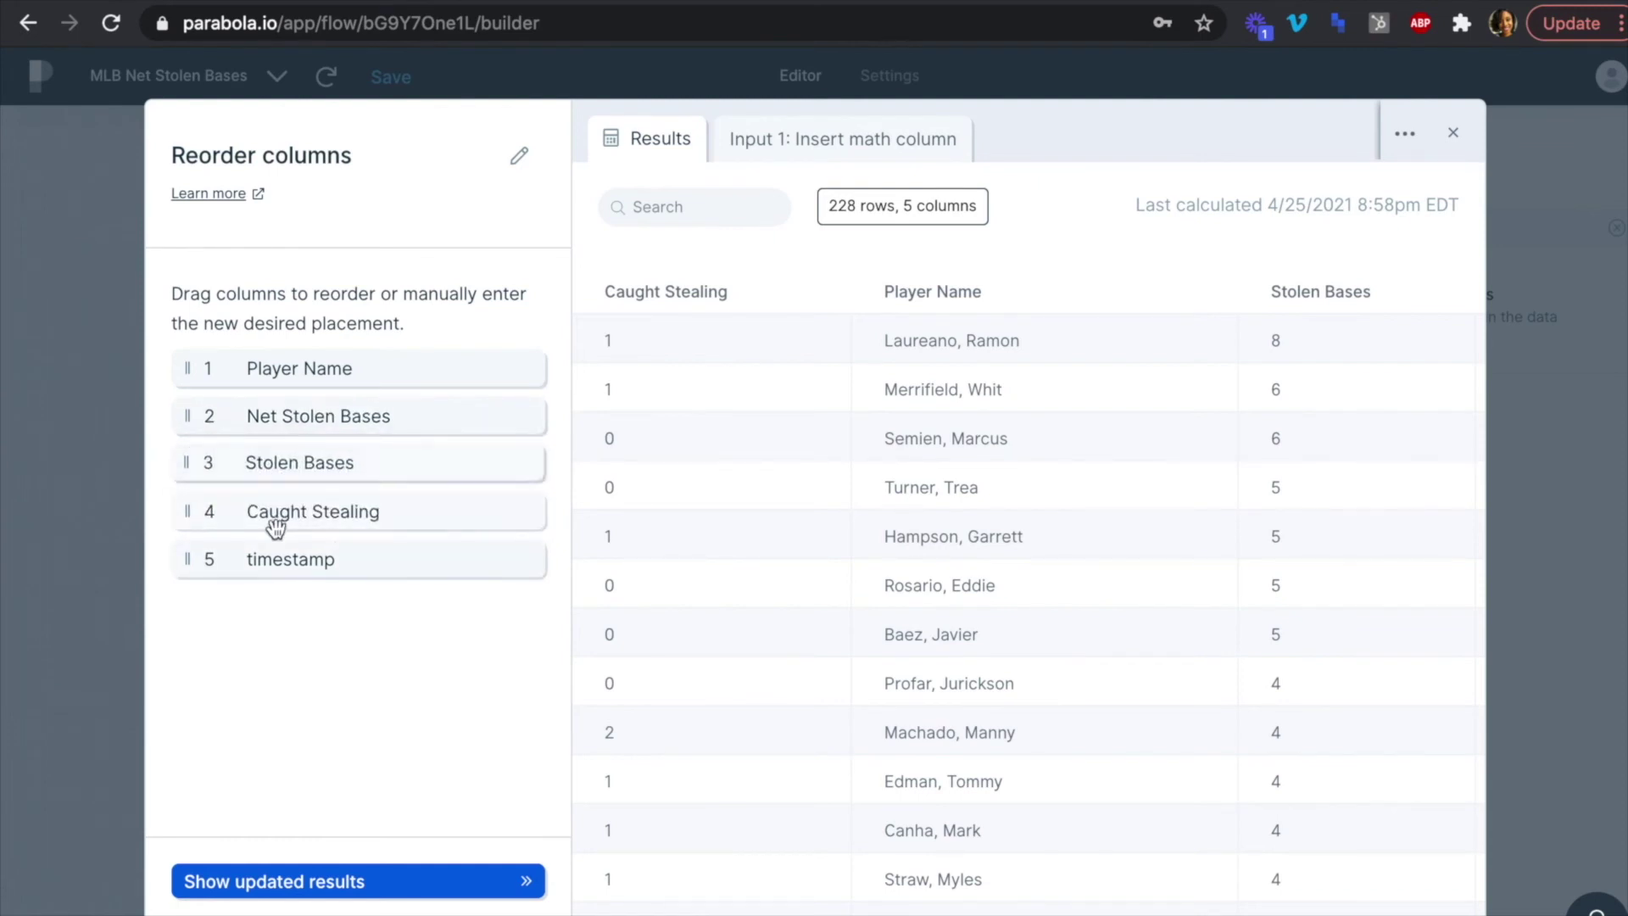
left_click(412, 888)
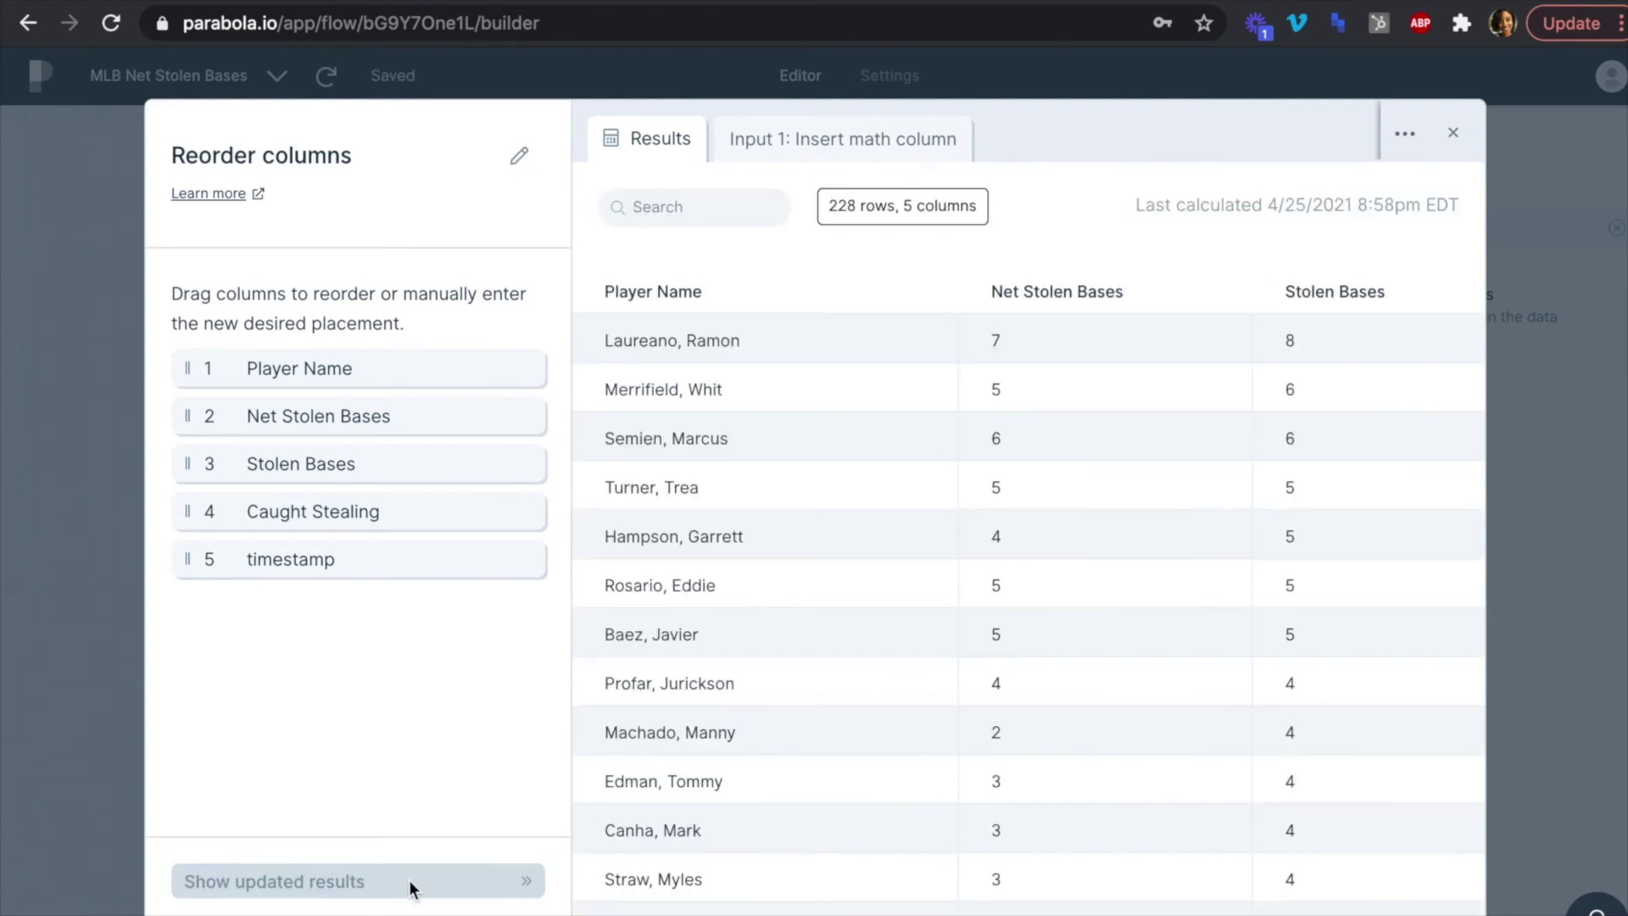
Examine the reordered results through to the timestamp column's values, then close the Reorder columns settings.
scroll(857, 696, "right", 3)
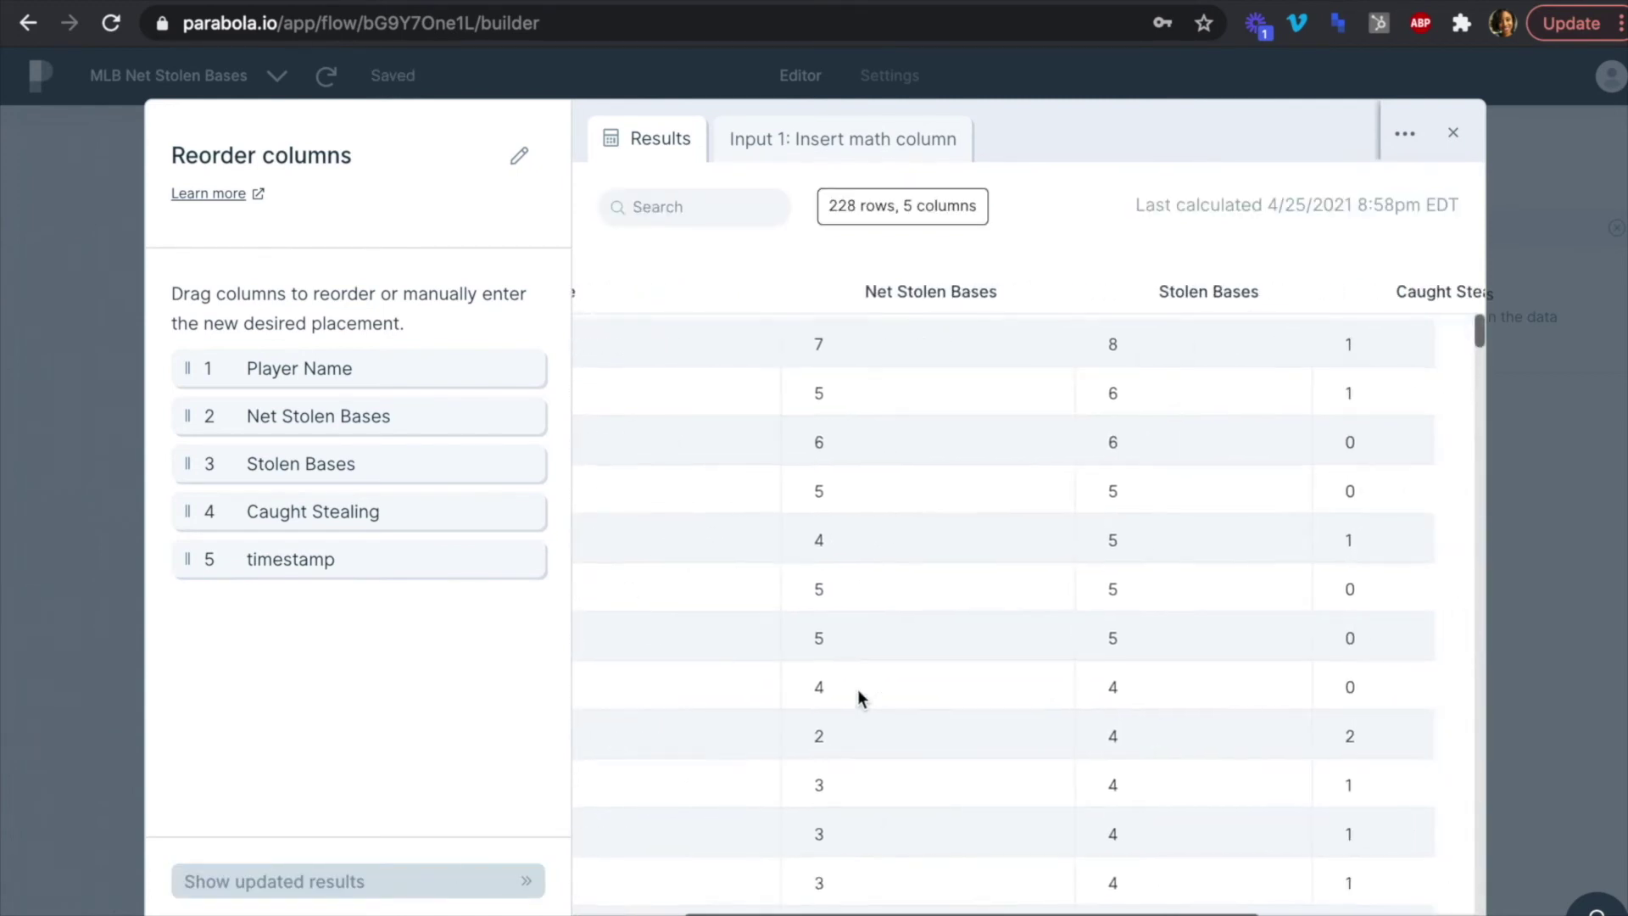
scroll(857, 688, "right", 5)
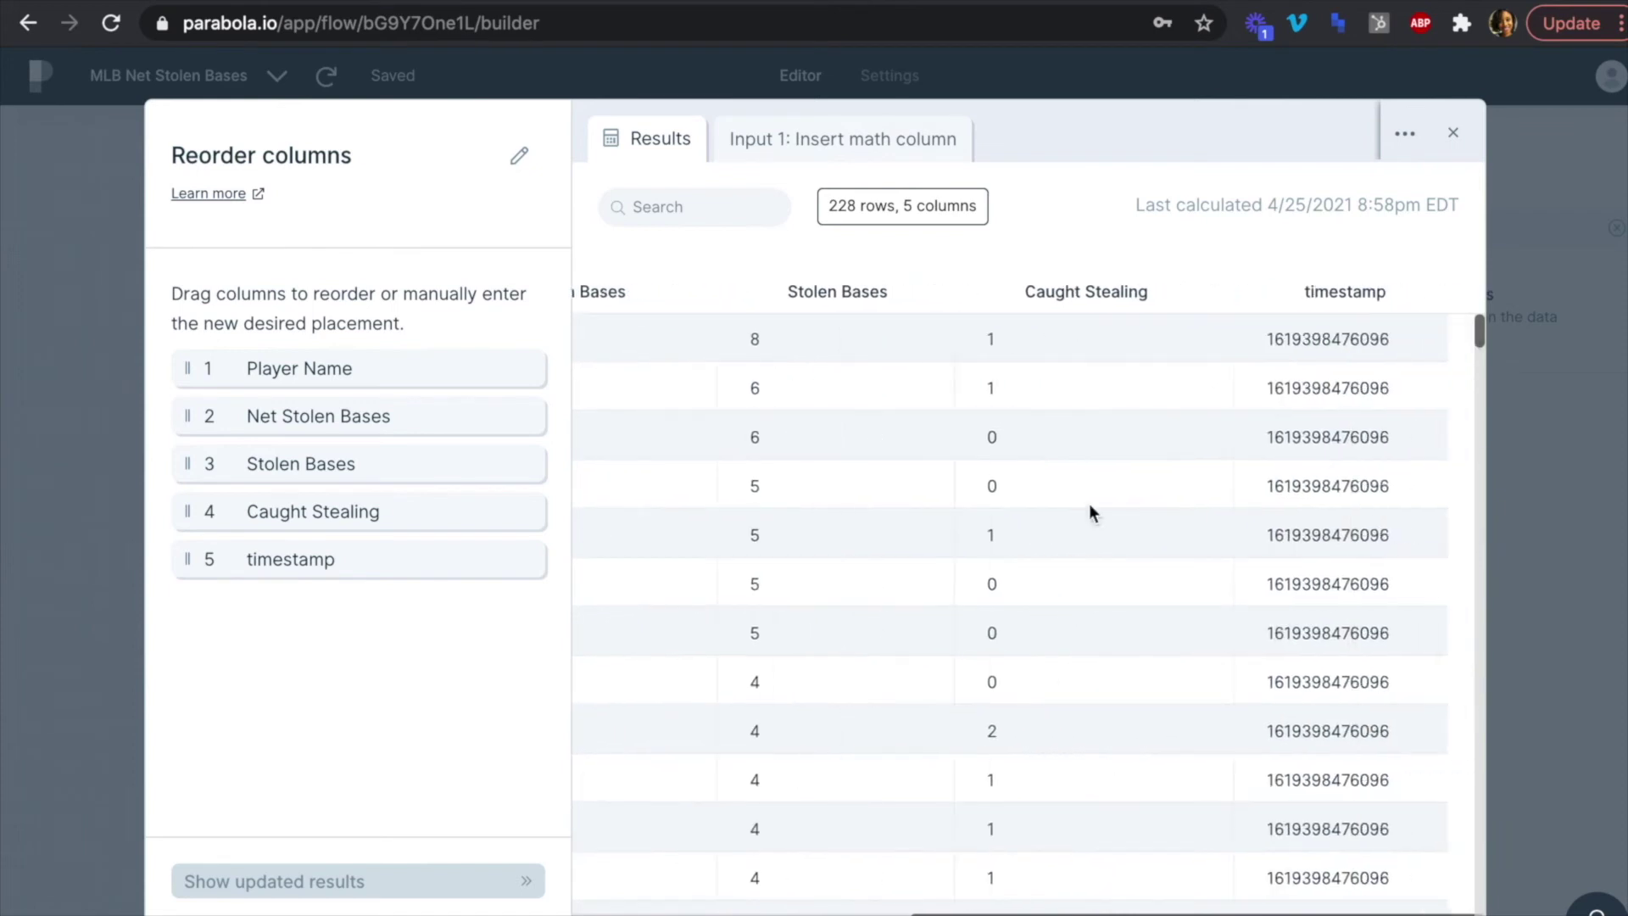
left_click(1451, 133)
scroll(1051, 428, "right", 5)
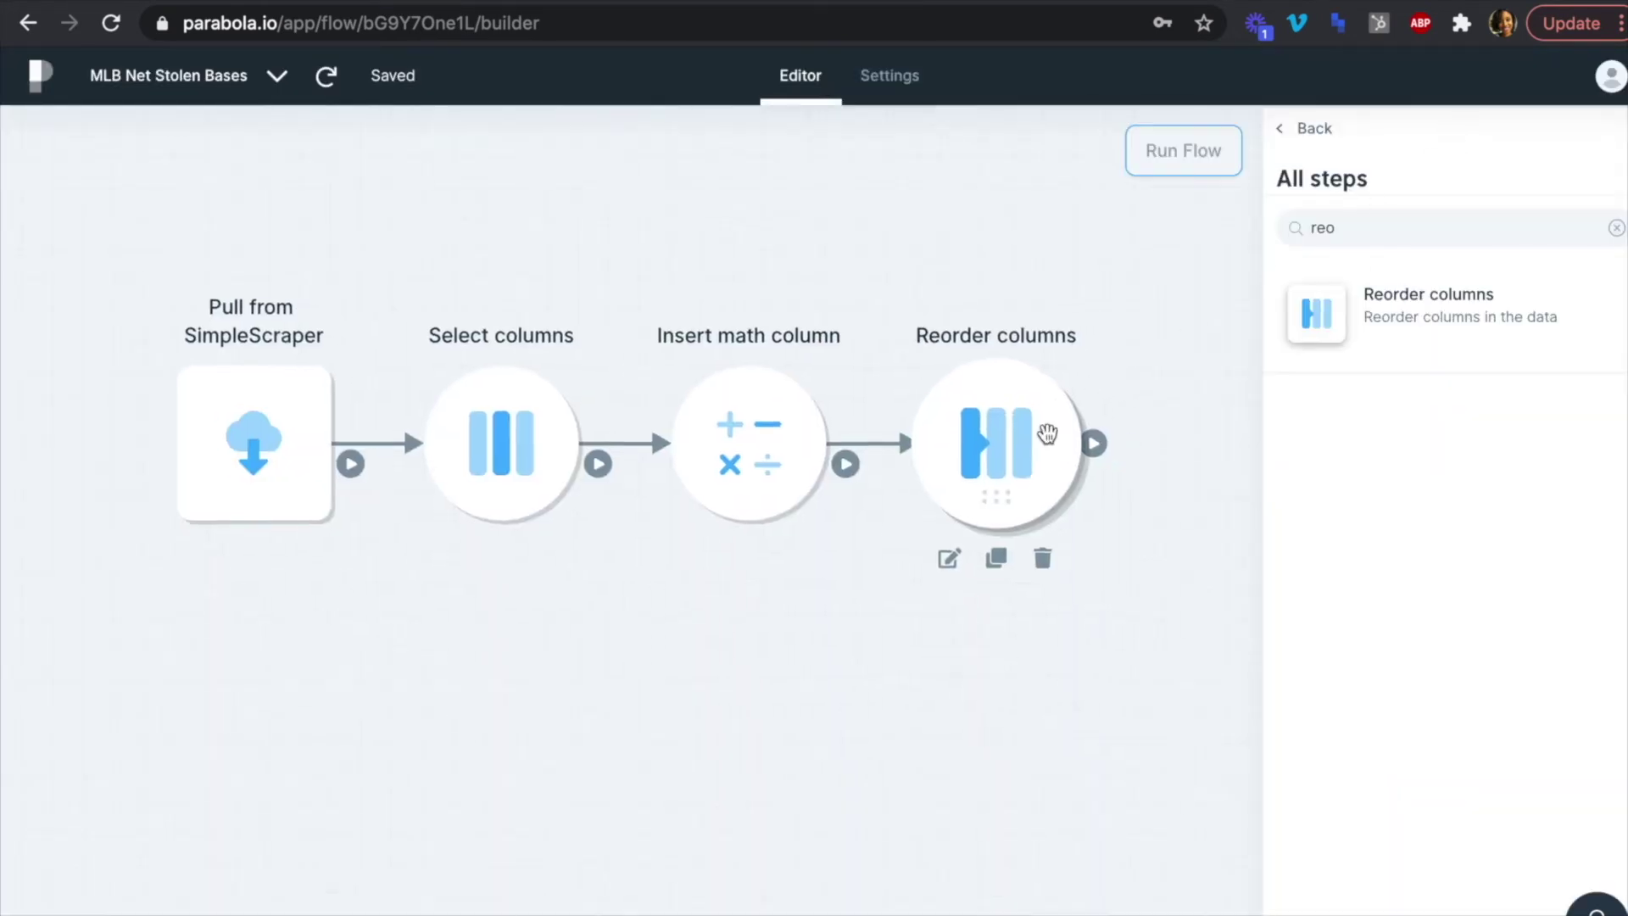
scroll(1047, 434, "right", 2)
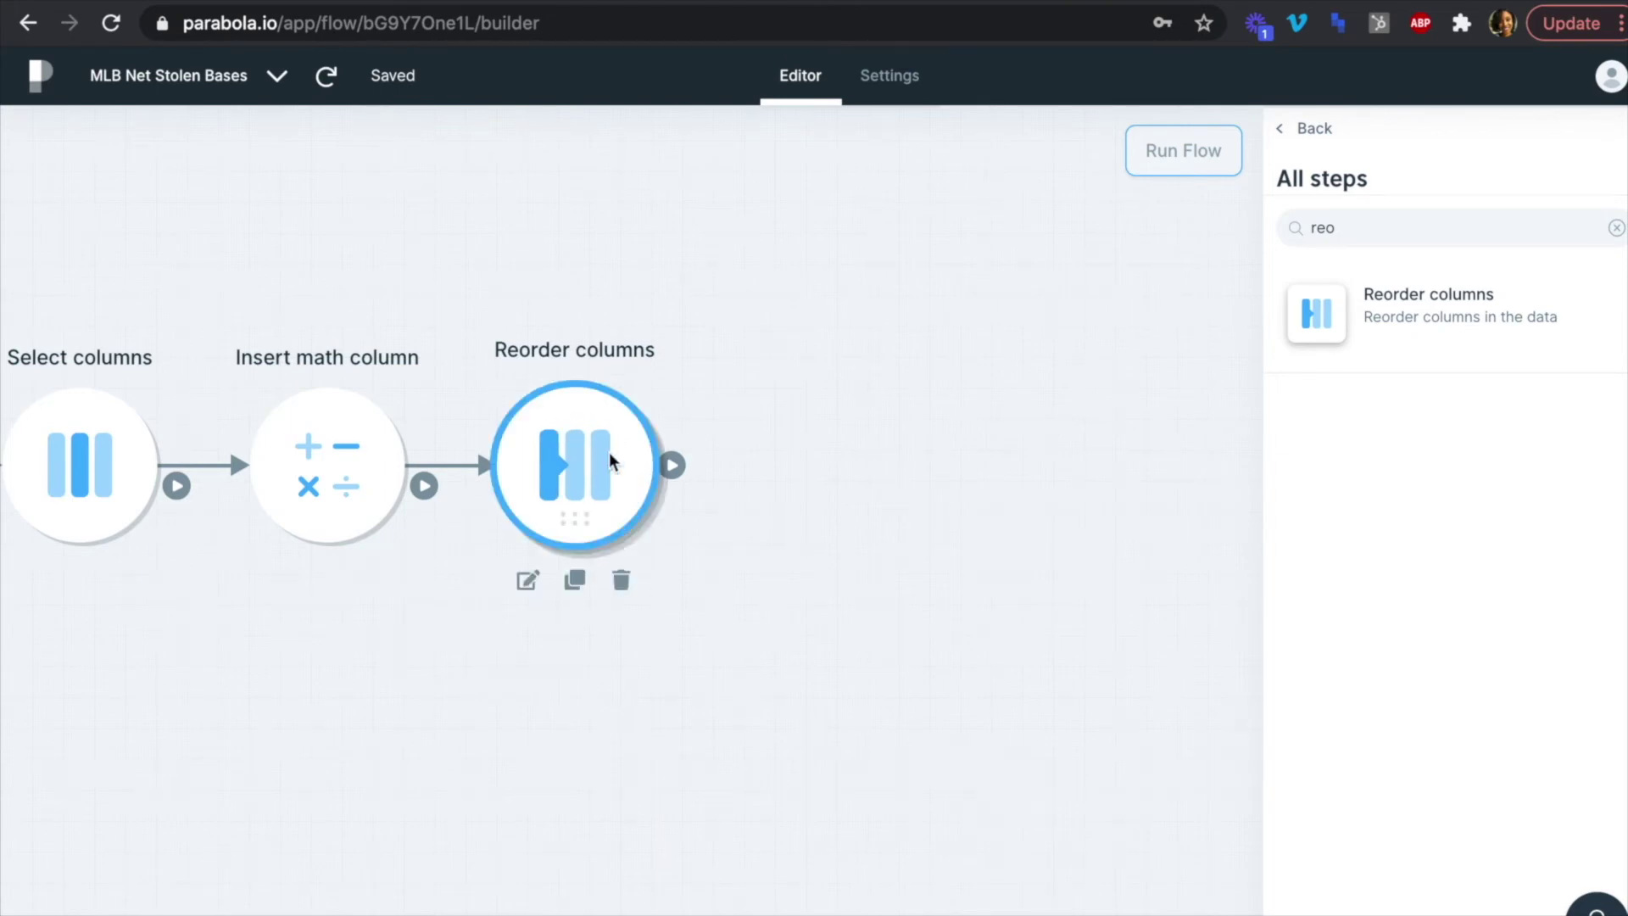
left_click(575, 462)
scroll(984, 495, "right", 5)
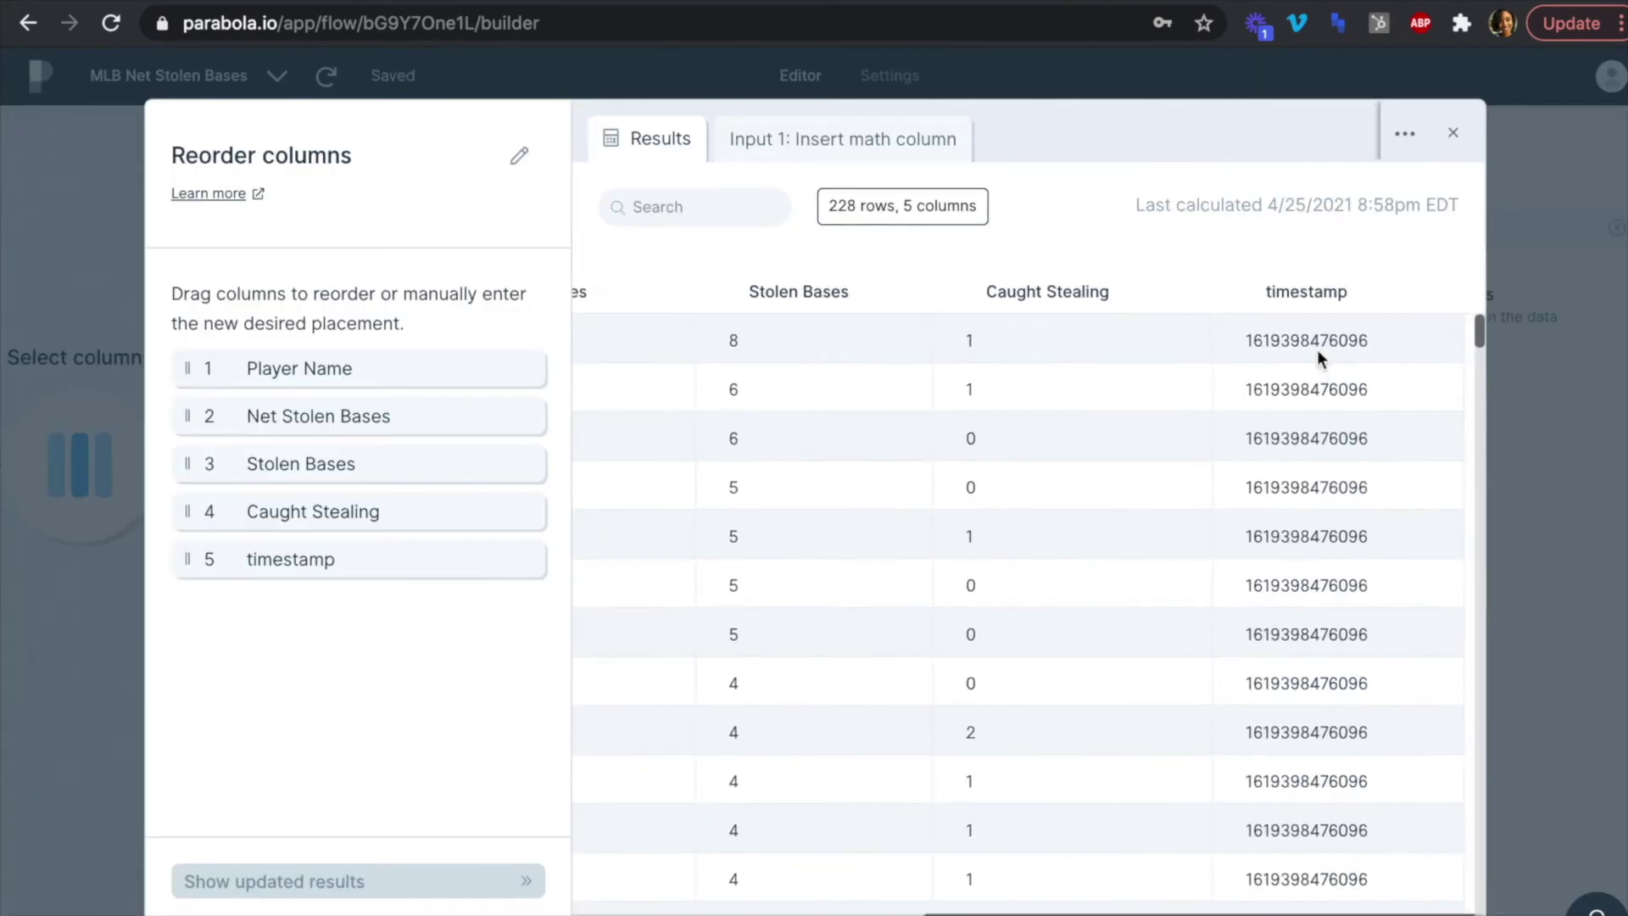
left_click(1455, 134)
Find the Format dates transform, add it after Reorder columns and open its settings.
left_click(1375, 232)
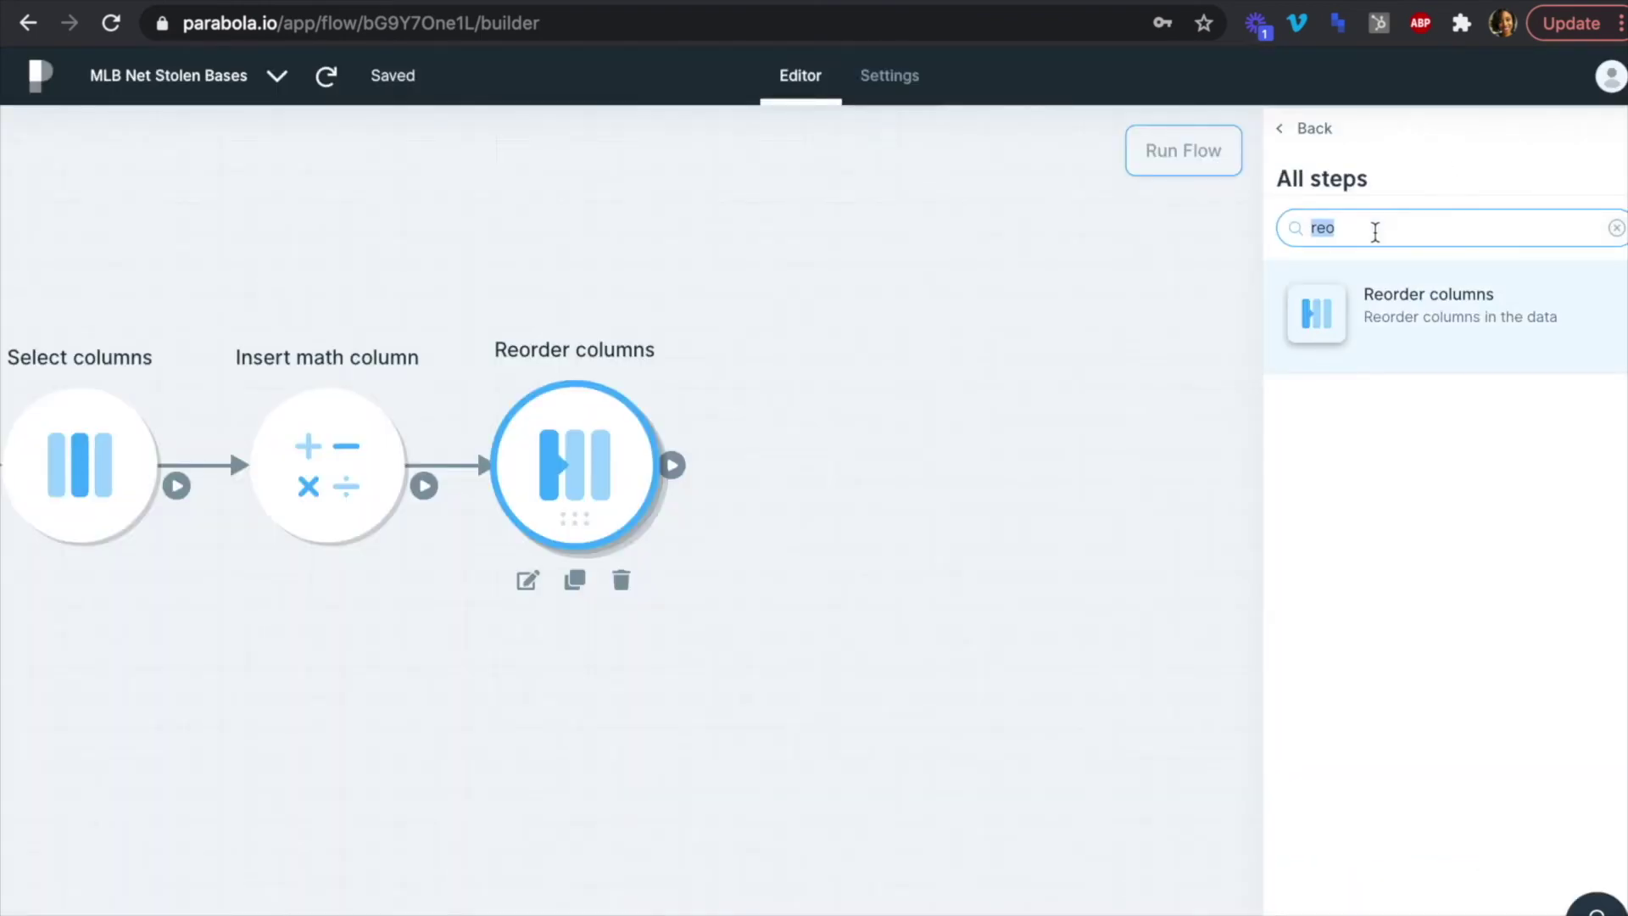
key("BackSpace")
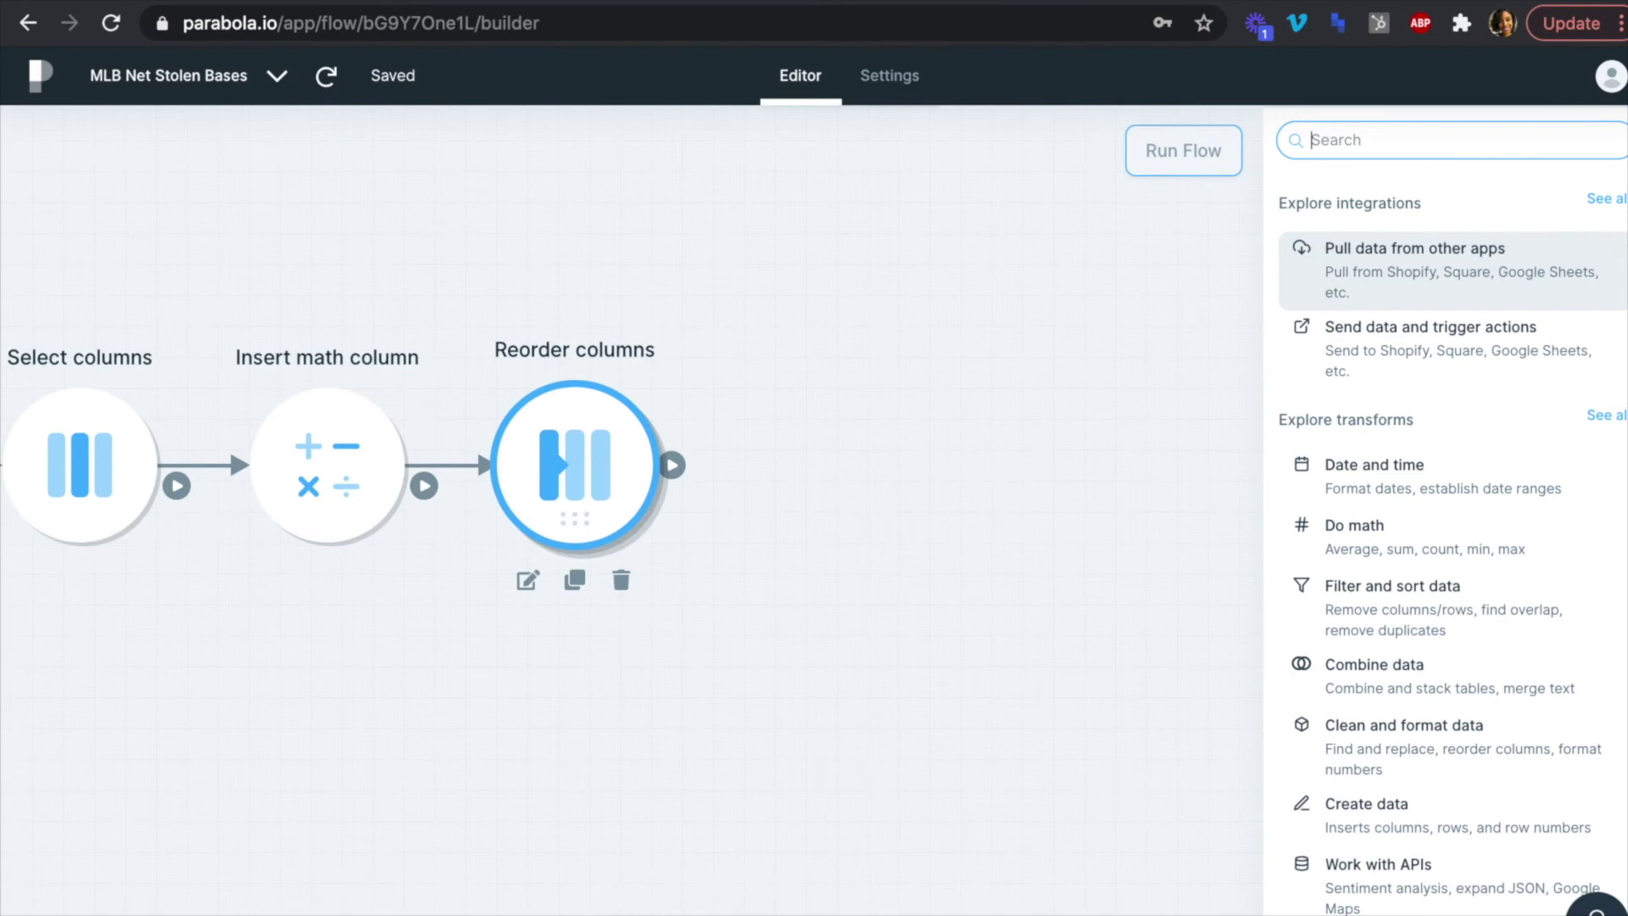
type("time")
scroll(1408, 393, "down", 1)
left_click_drag(1324, 793, 824, 461)
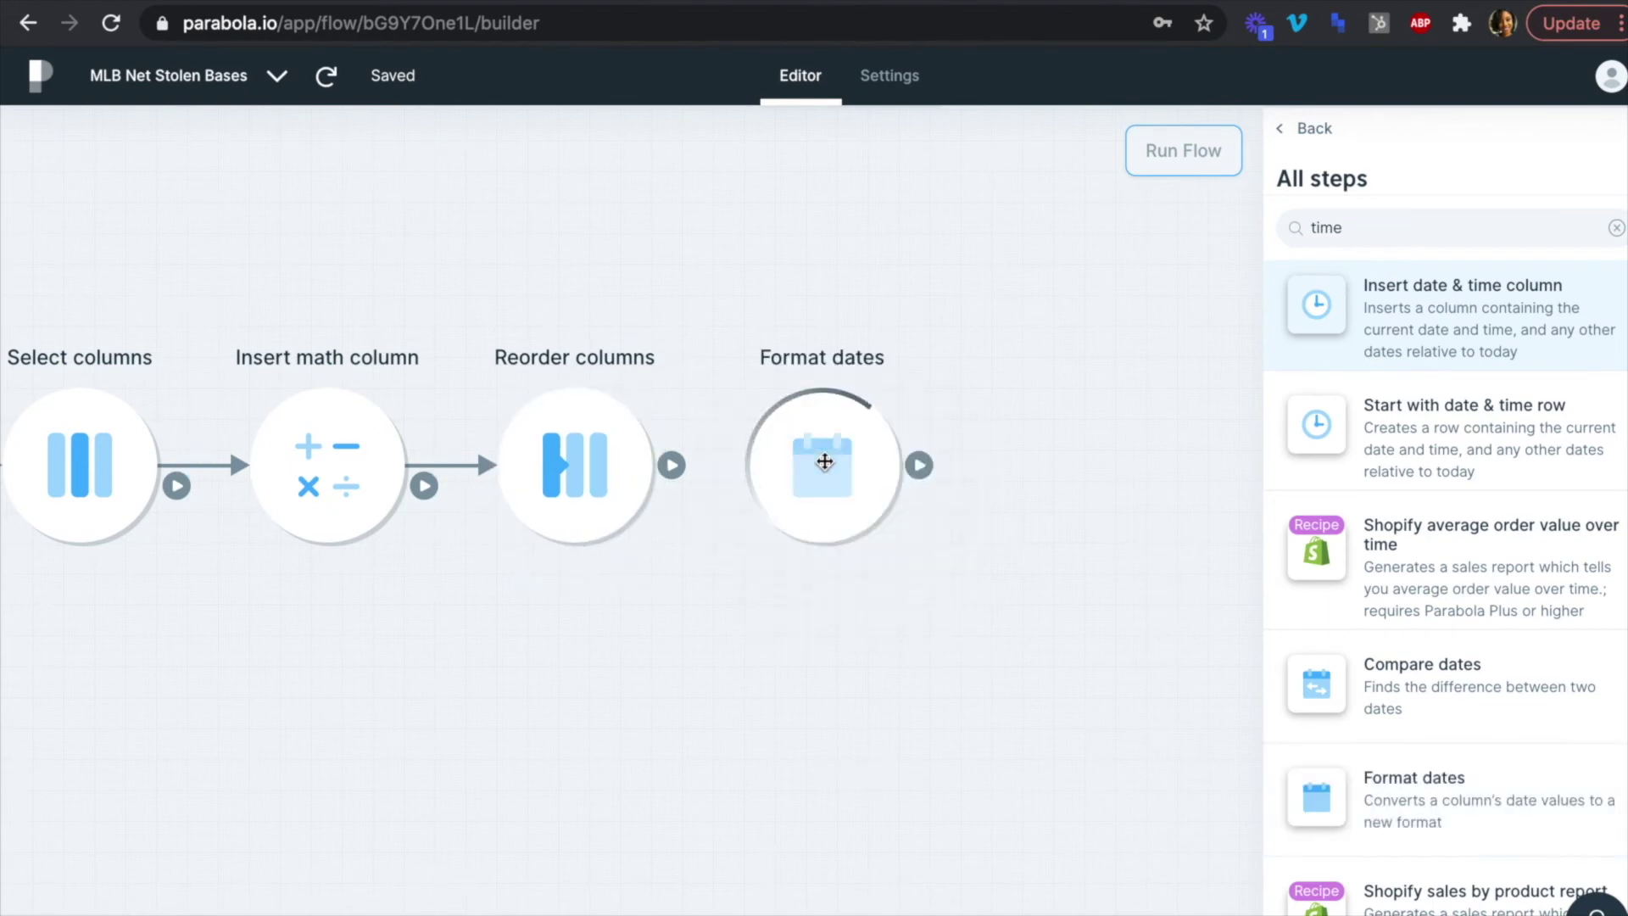
double_click(806, 458)
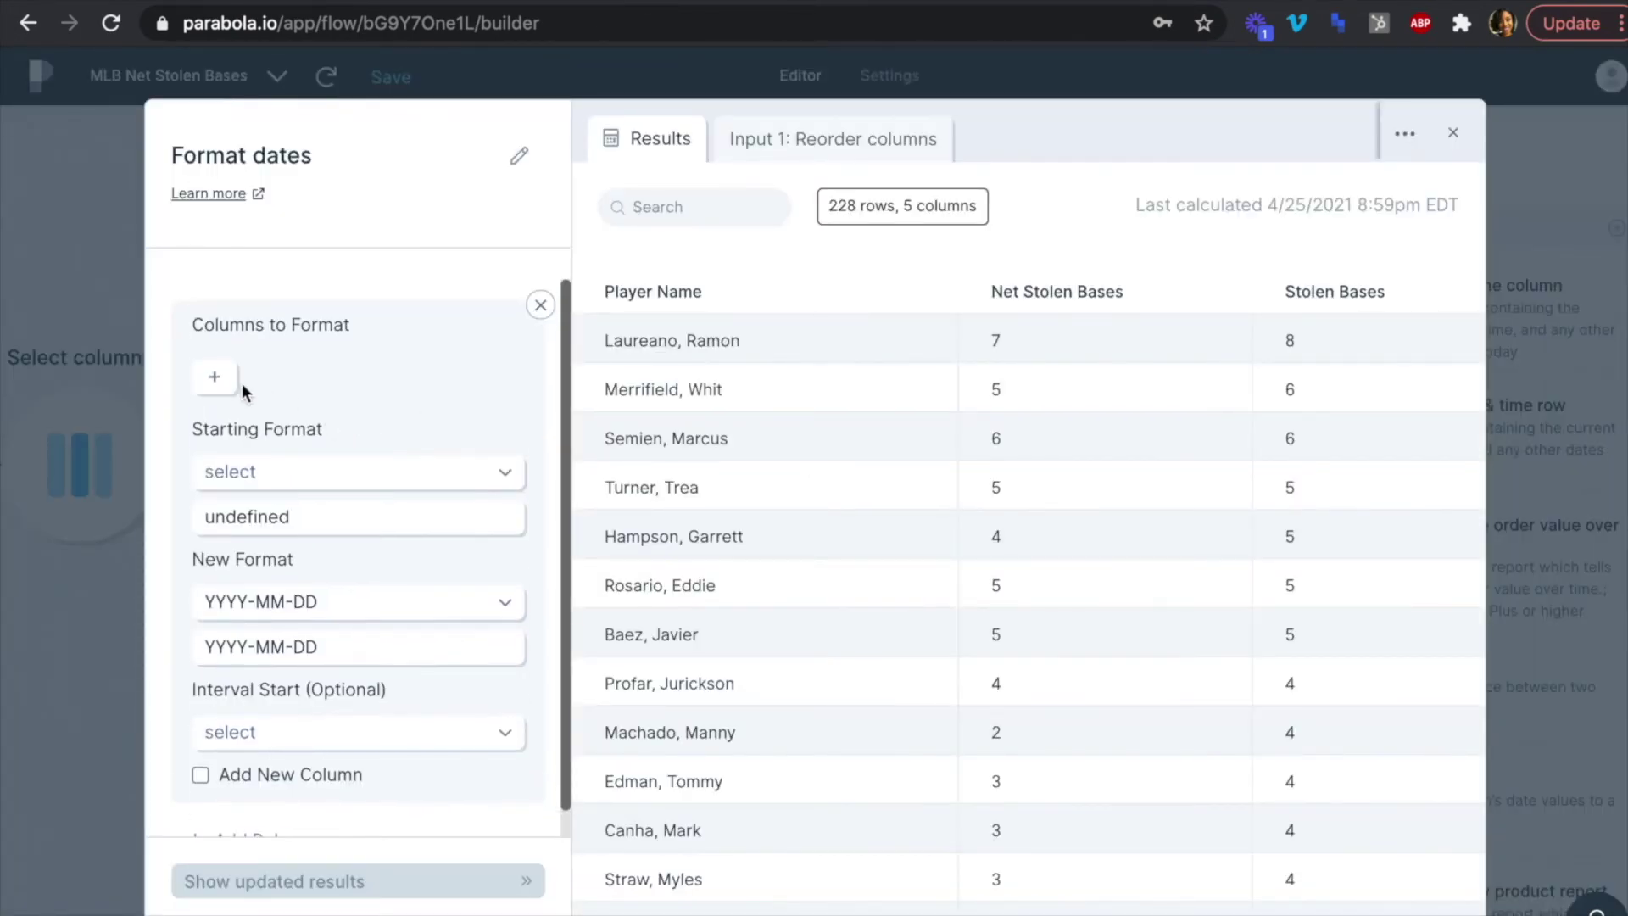
Select the timestamp column as the one to format and set its starting format to x (Unix timestamp millisec).
left_click(215, 376)
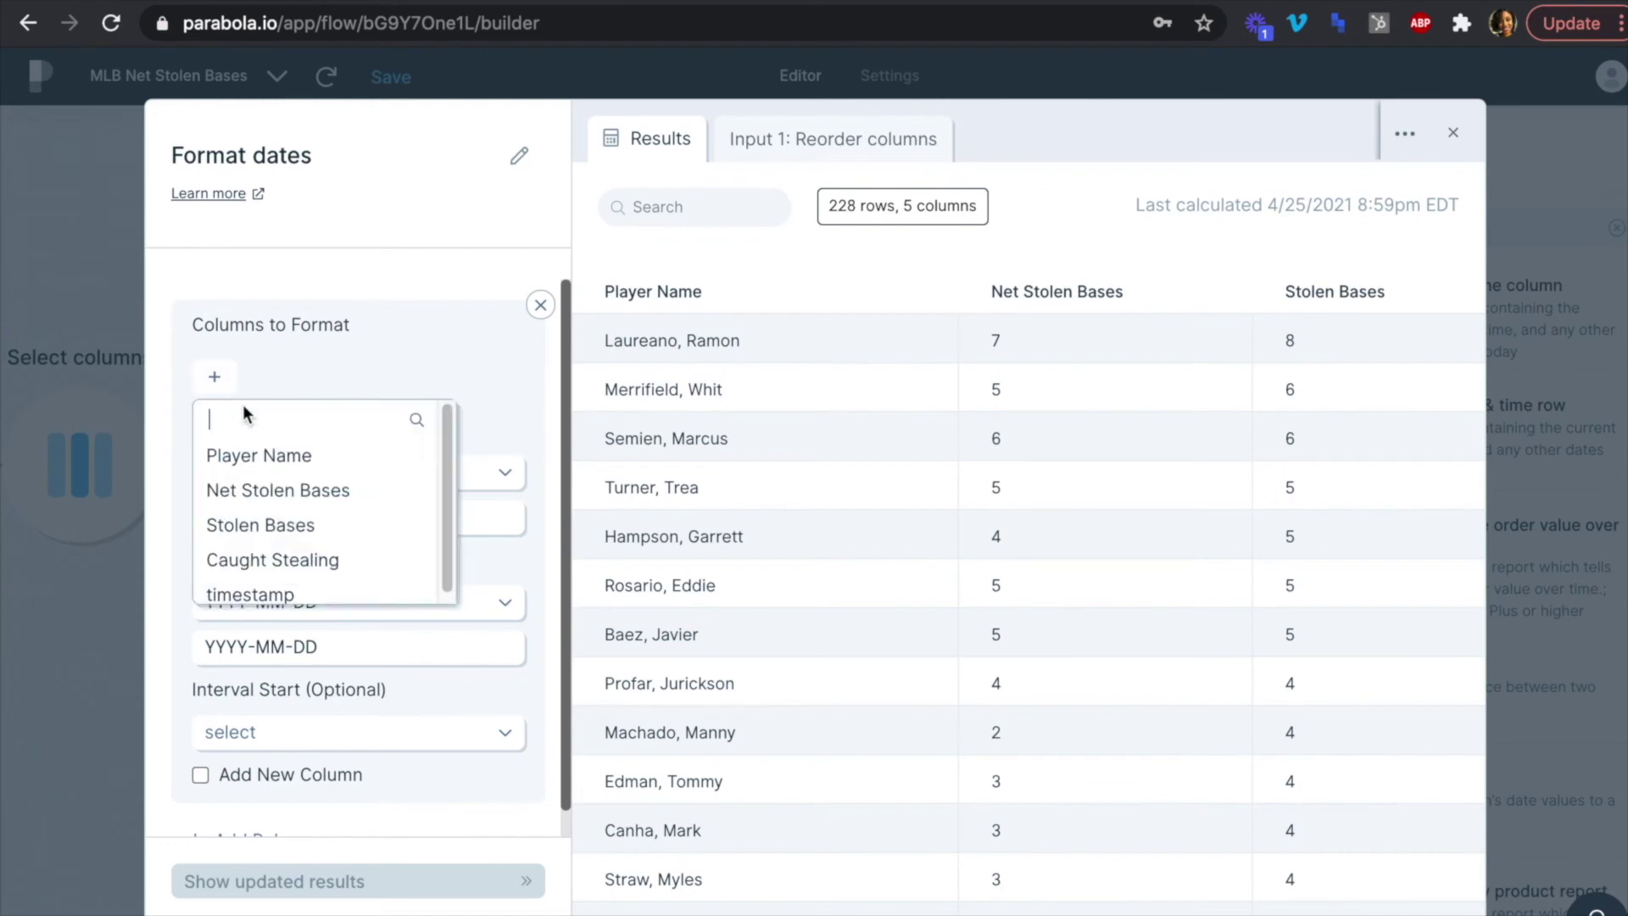
left_click(296, 594)
left_click(359, 475)
scroll(435, 591, "down", 3)
scroll(435, 585, "down", 1)
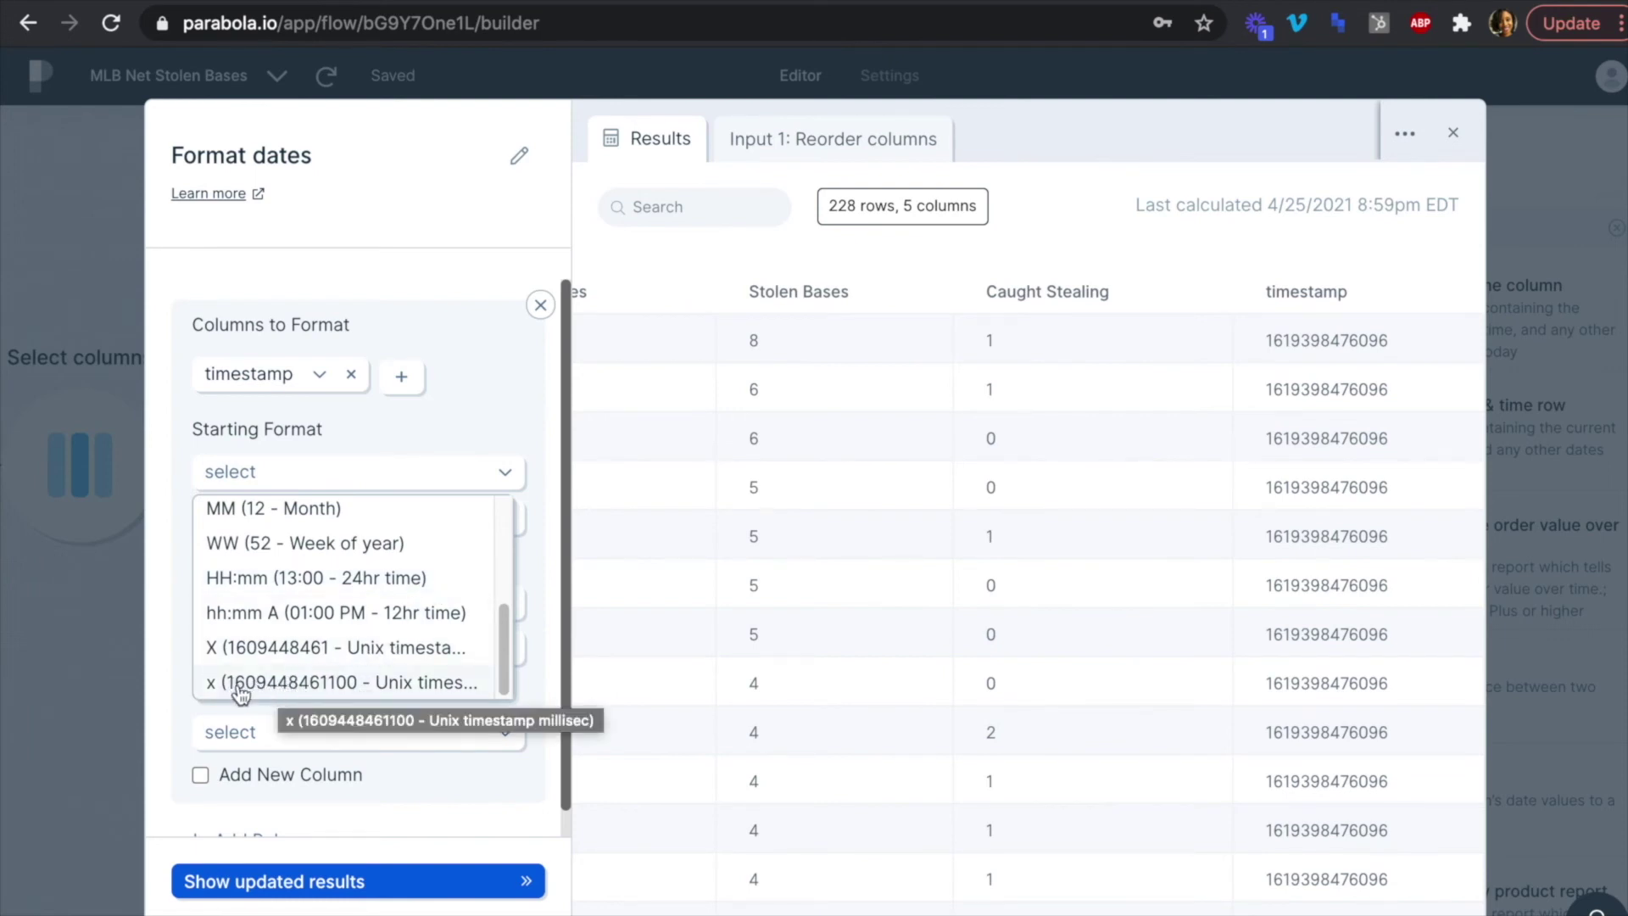
left_click(340, 685)
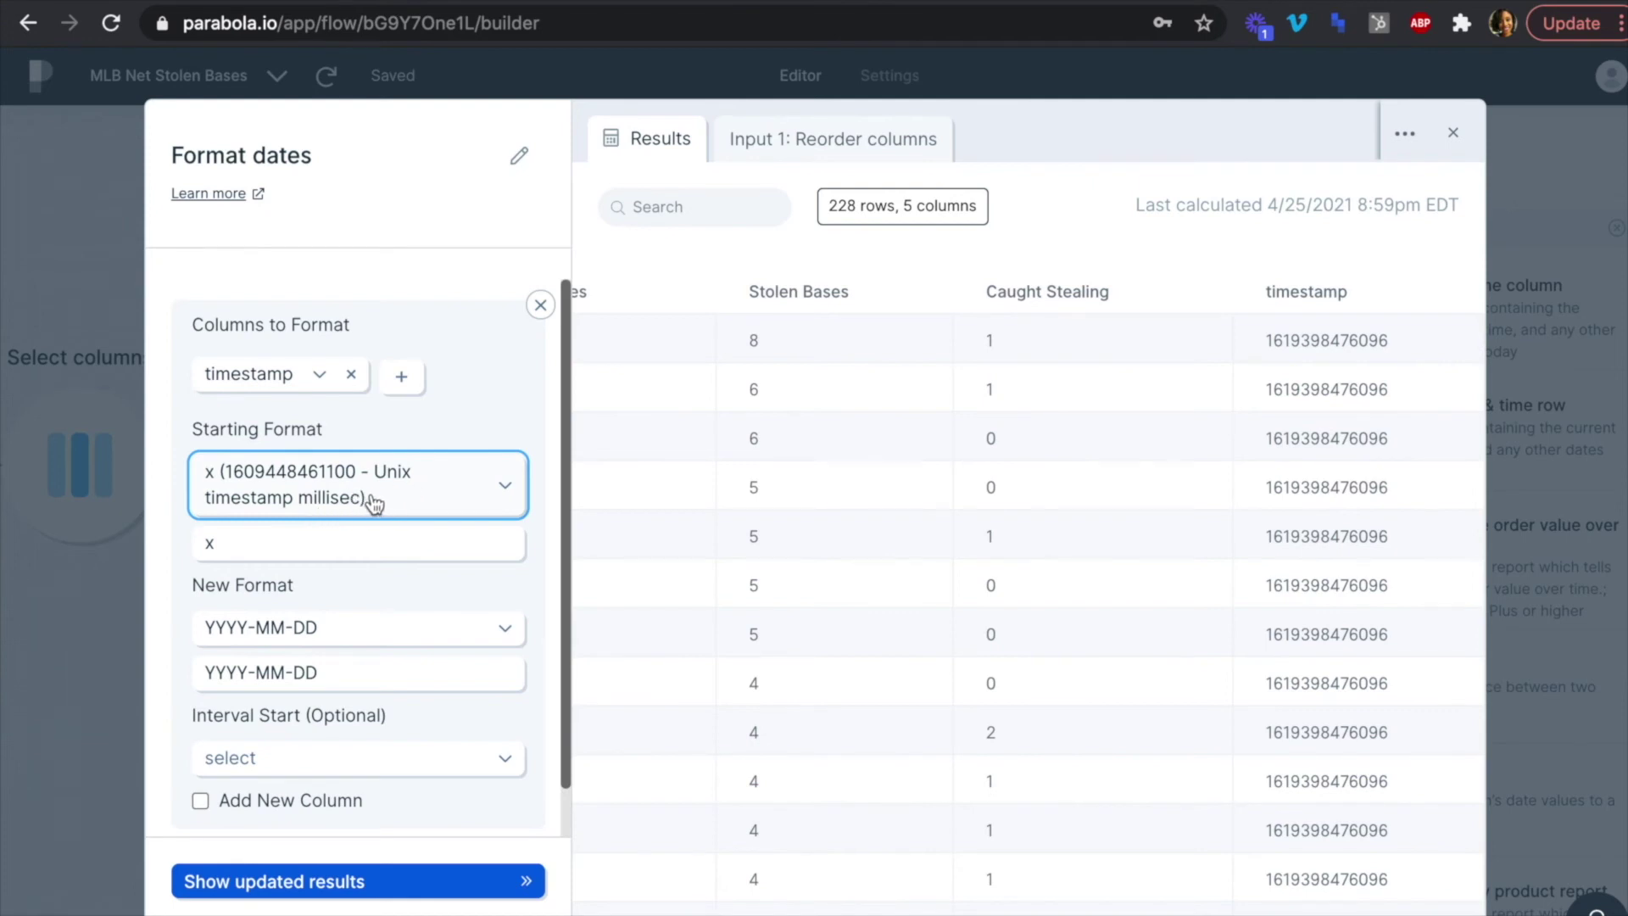
Set the new date format to DD/MM/YYYY and check the timestamp column in the updated results.
left_click(352, 634)
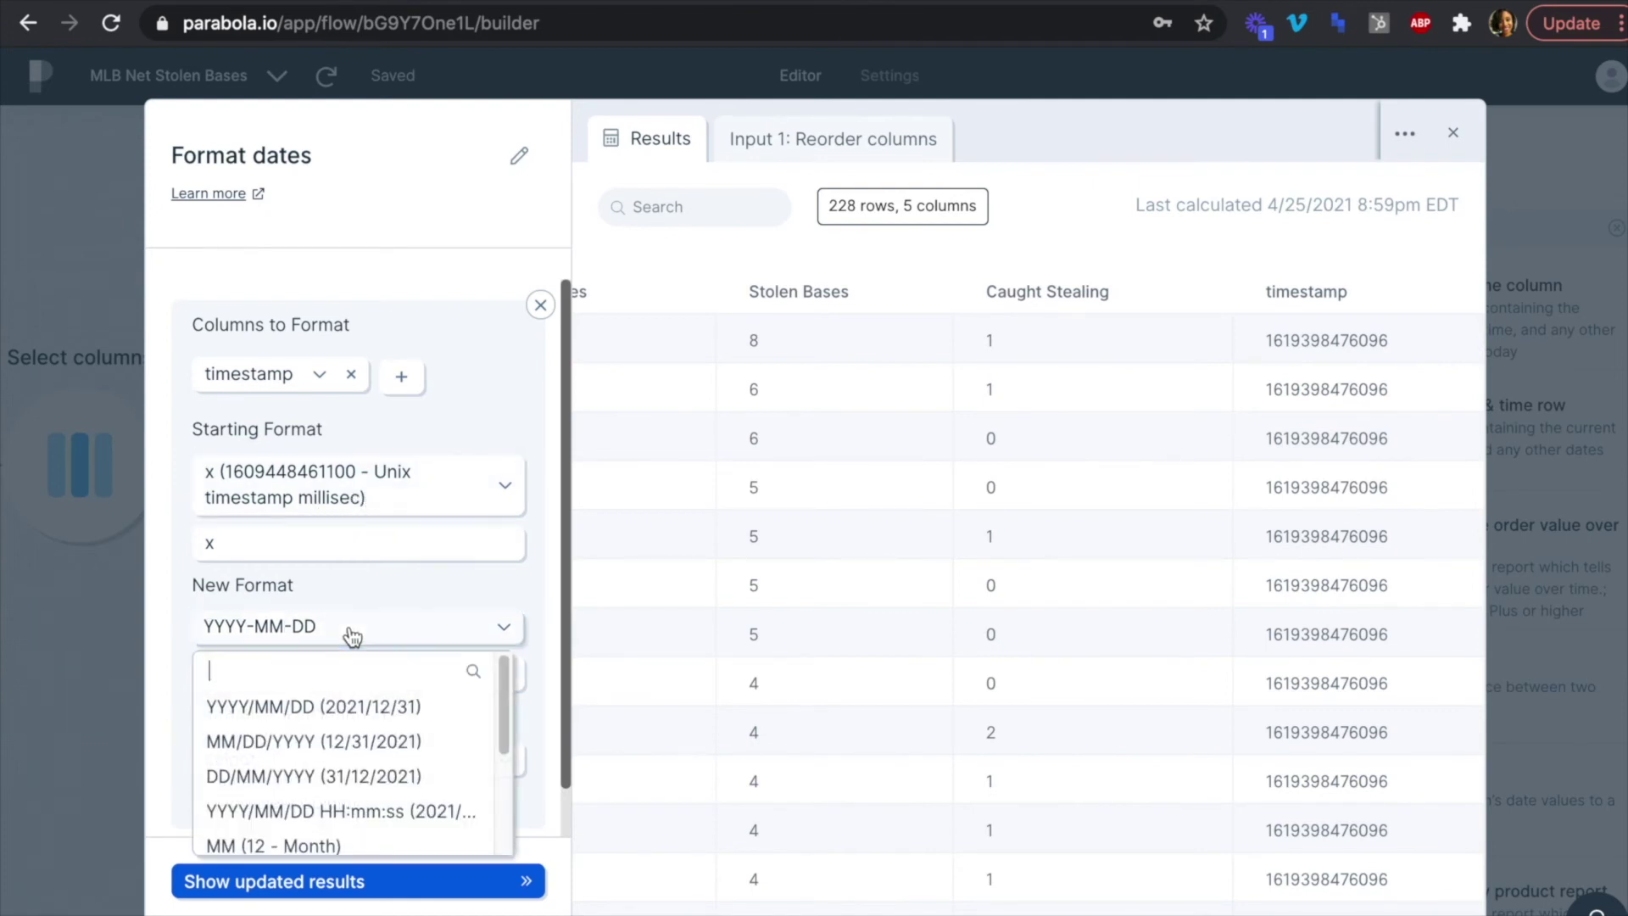
scroll(387, 759, "down", 2)
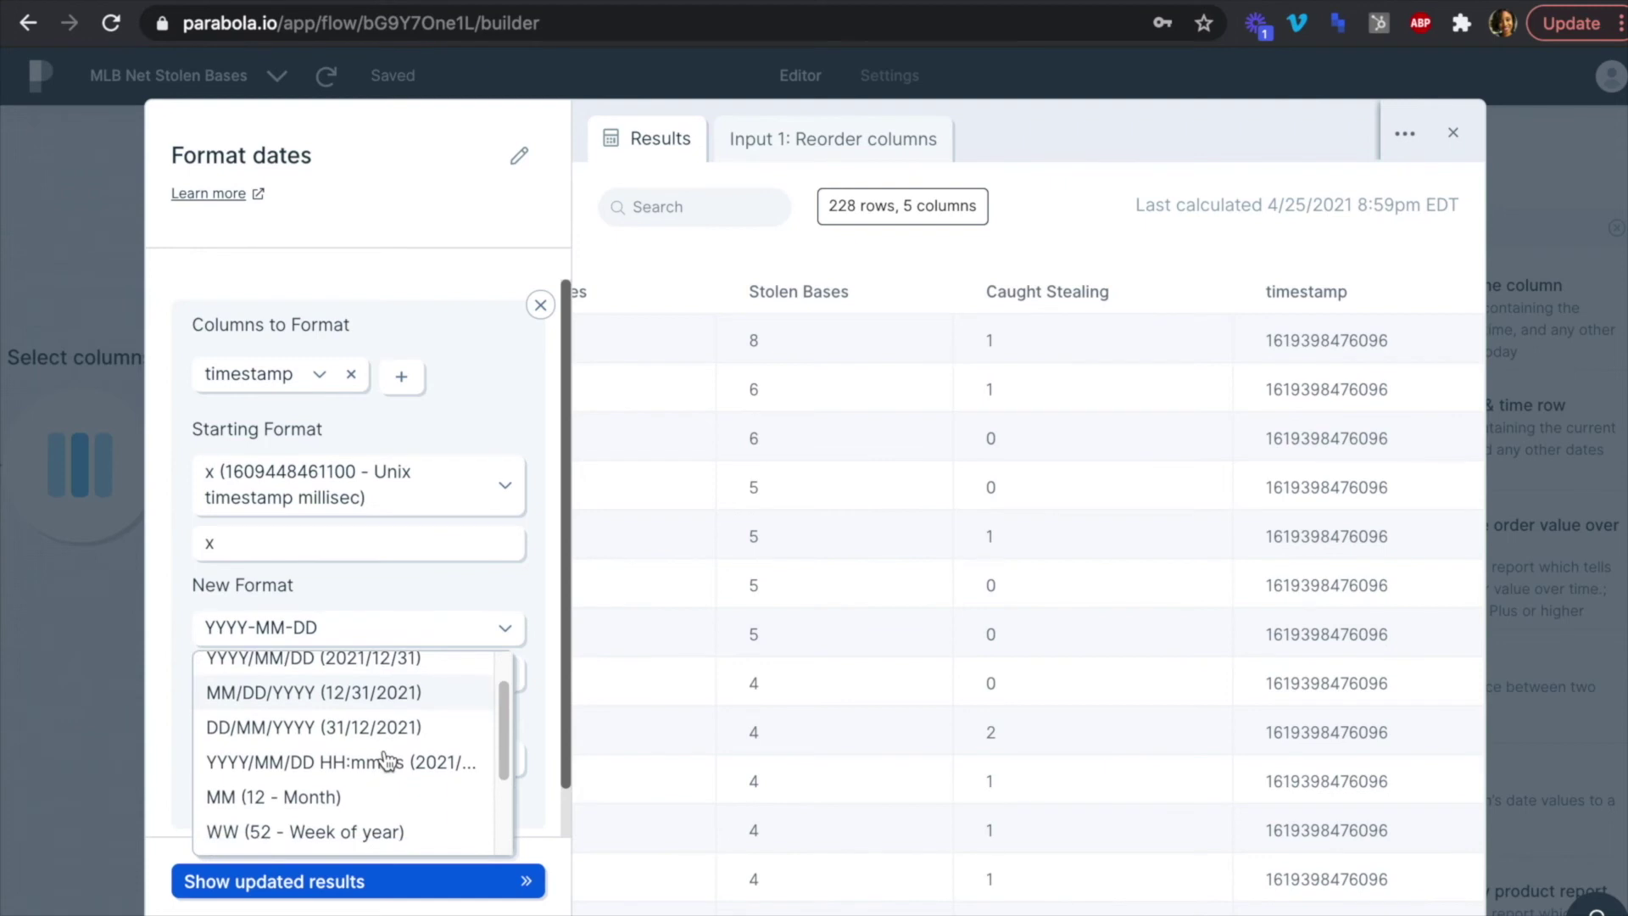
scroll(387, 760, "up", 1)
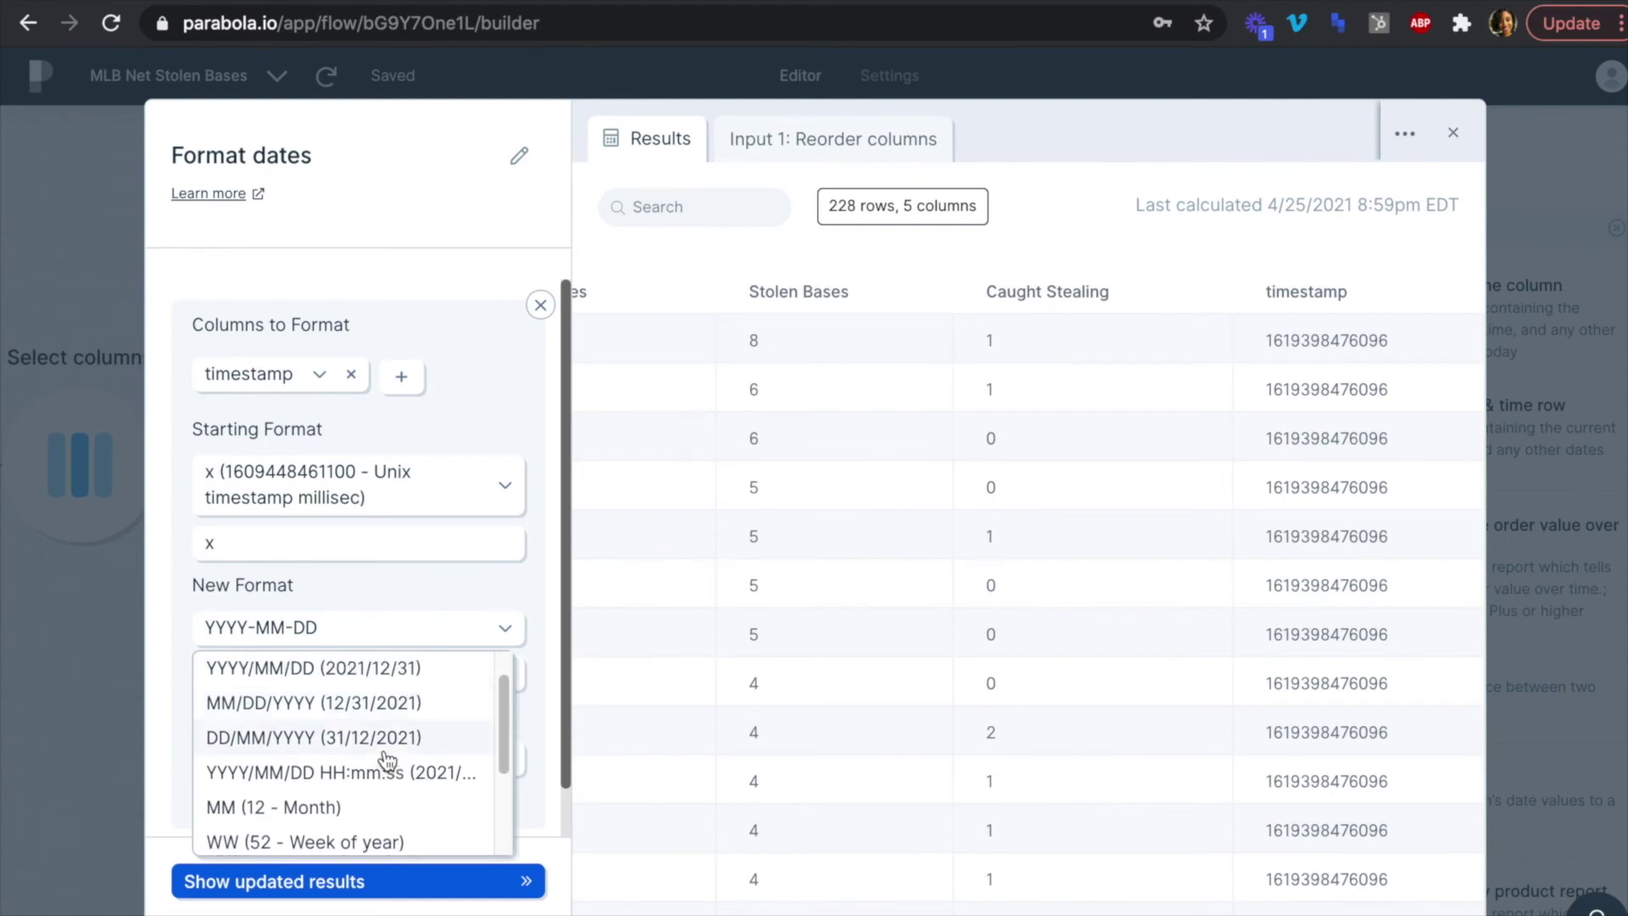
left_click(373, 738)
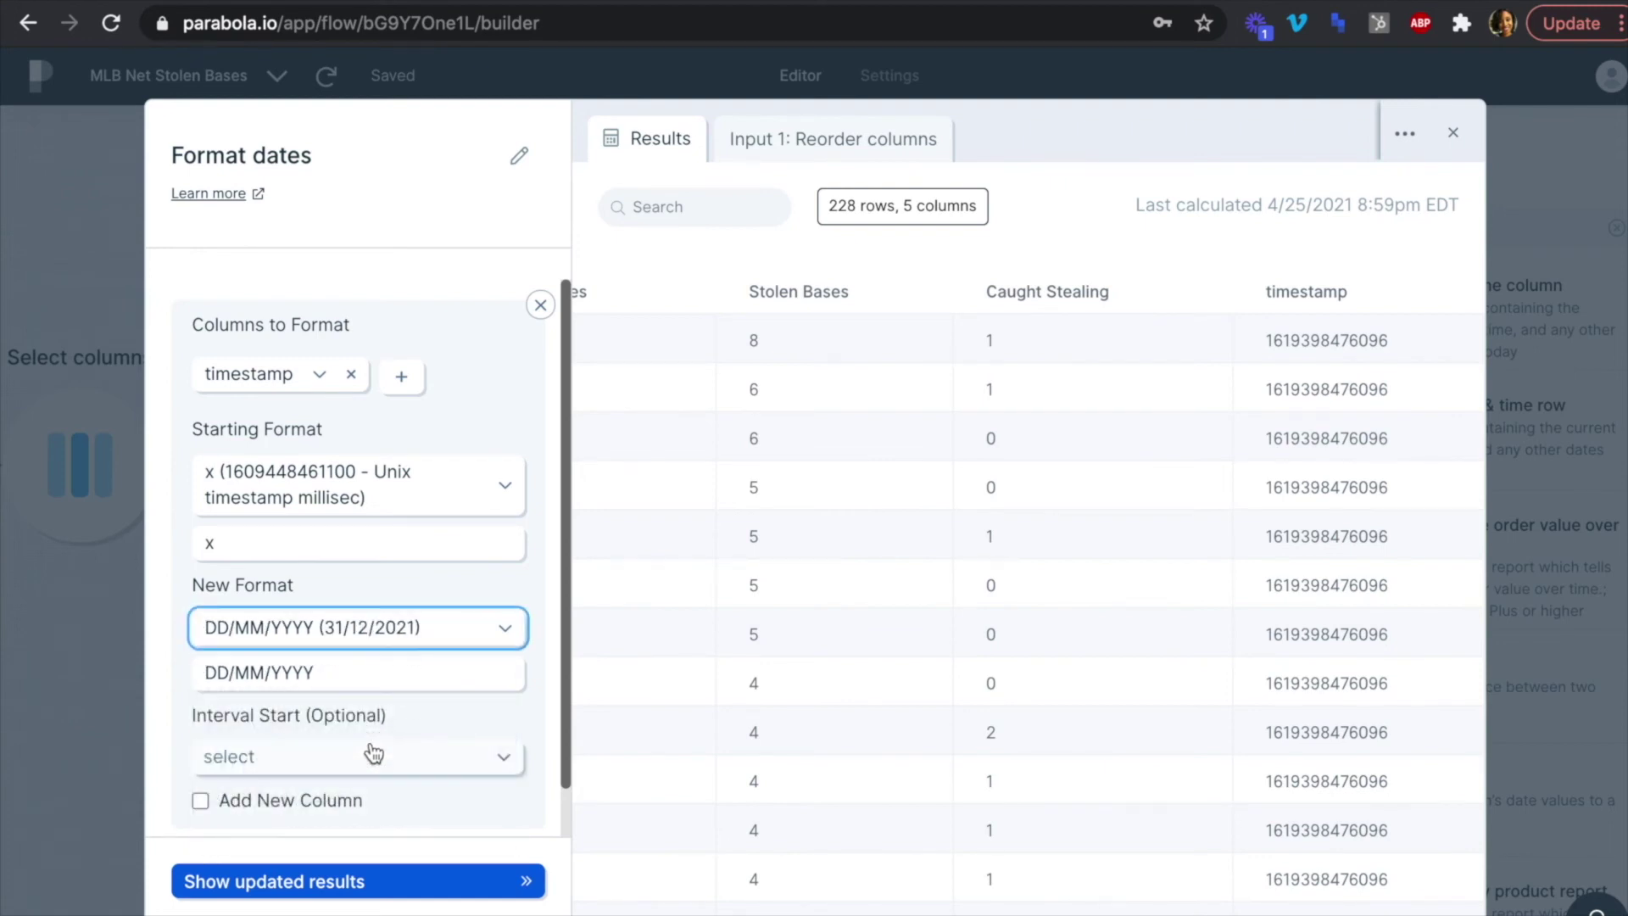
scroll(487, 712, "down", 1)
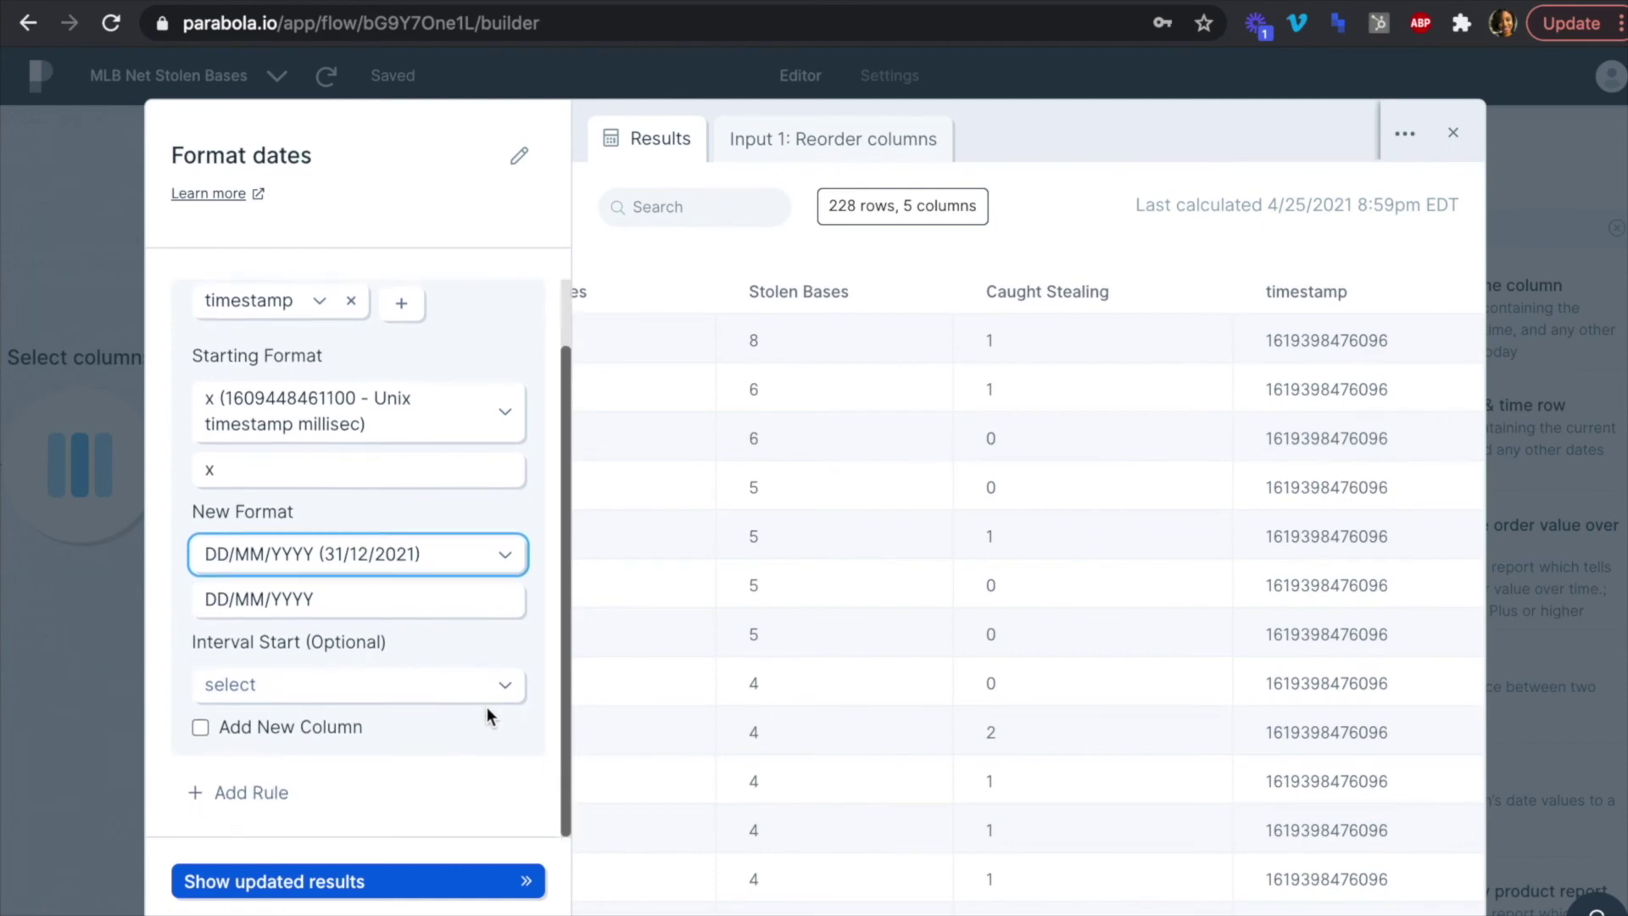
left_click(395, 879)
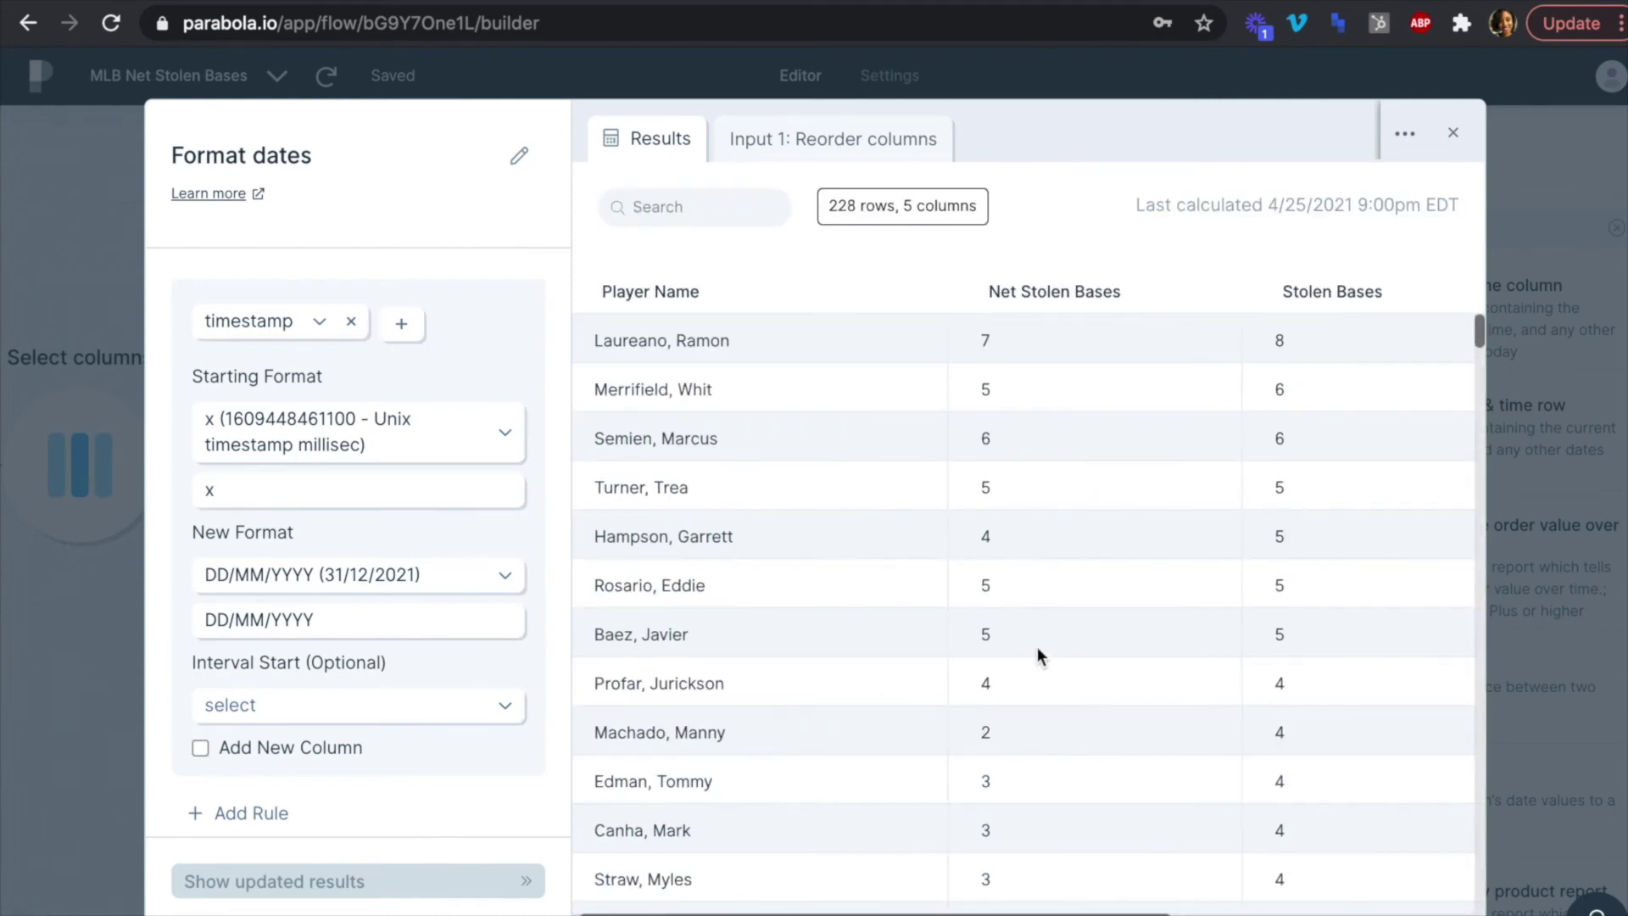
scroll(1036, 648, "right", 5)
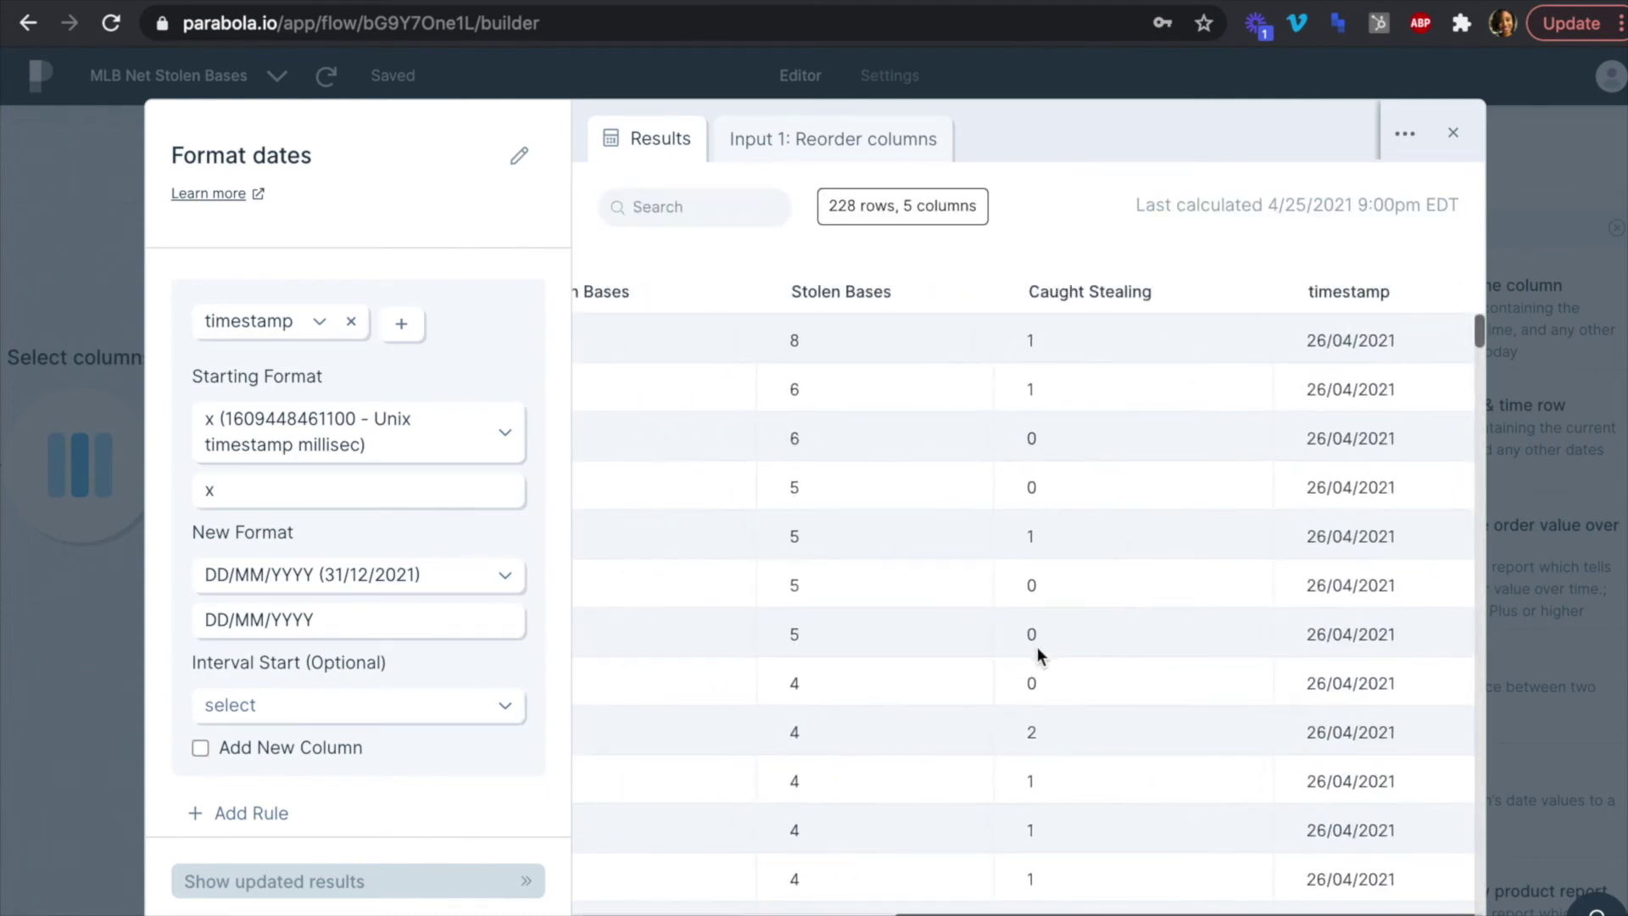
scroll(1382, 528, "down", 1)
scroll(1380, 530, "up", 1)
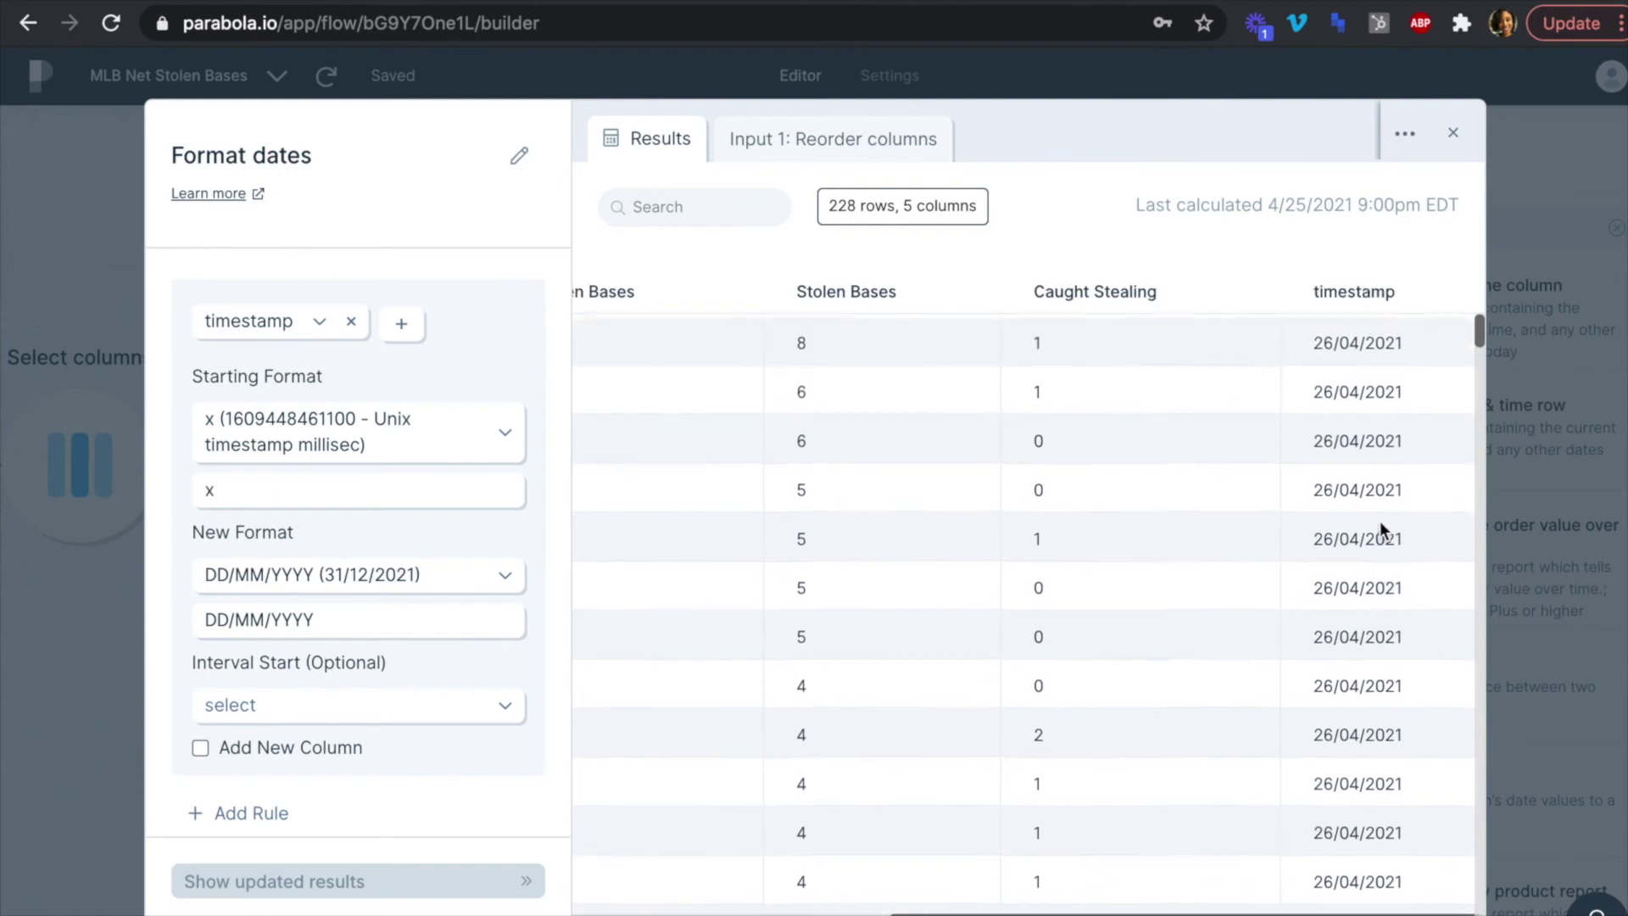
scroll(1280, 531, "down", 1)
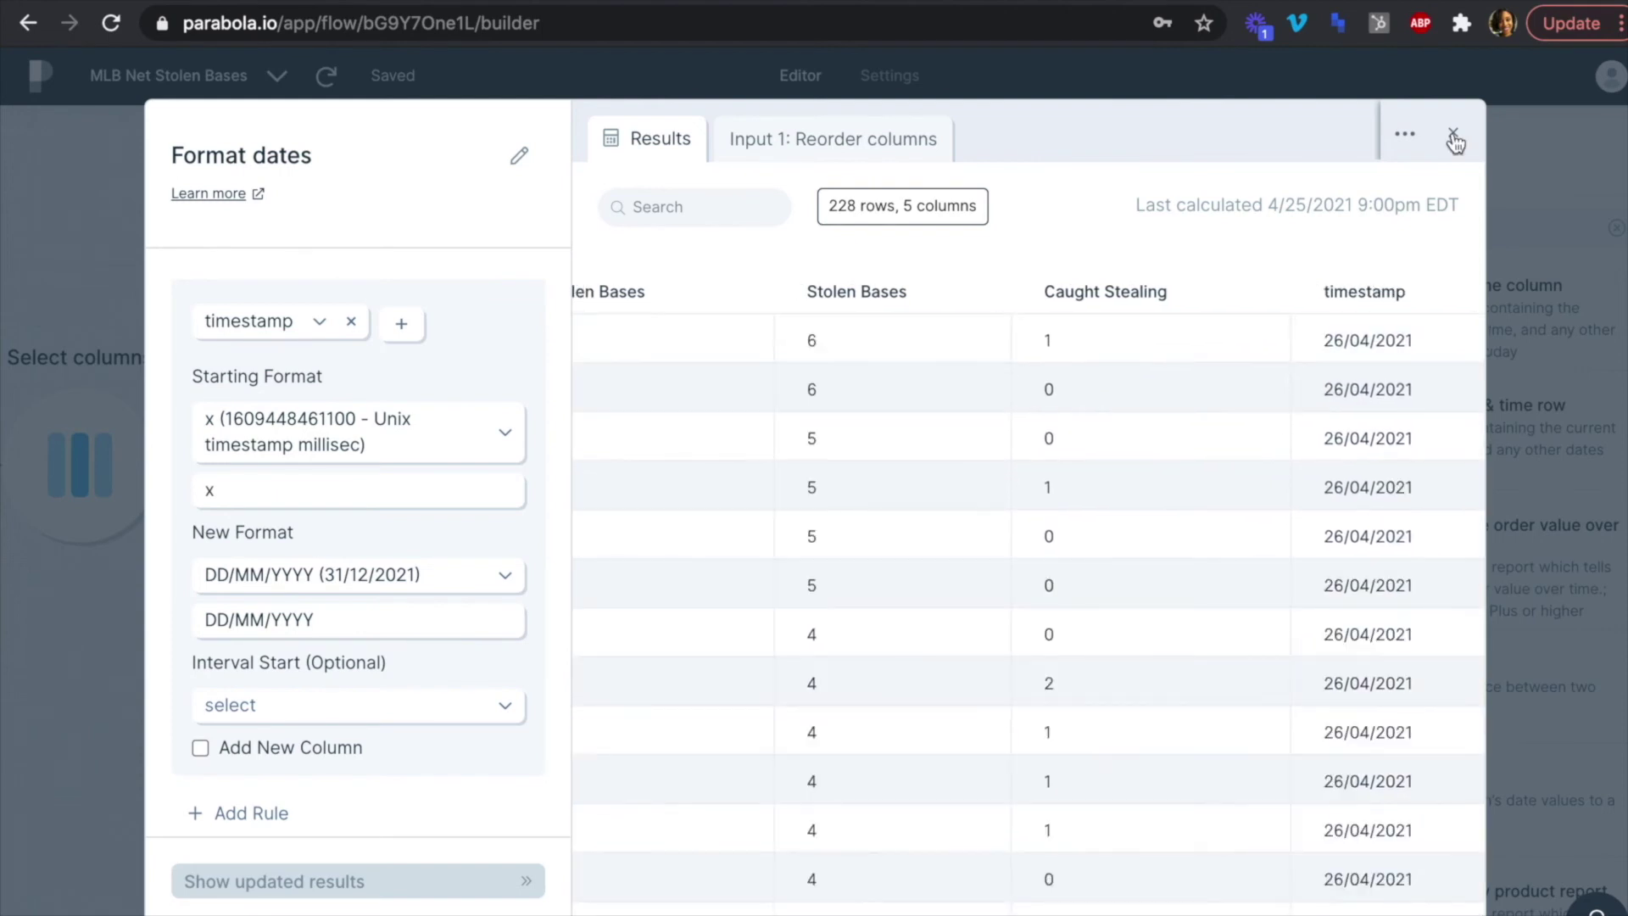
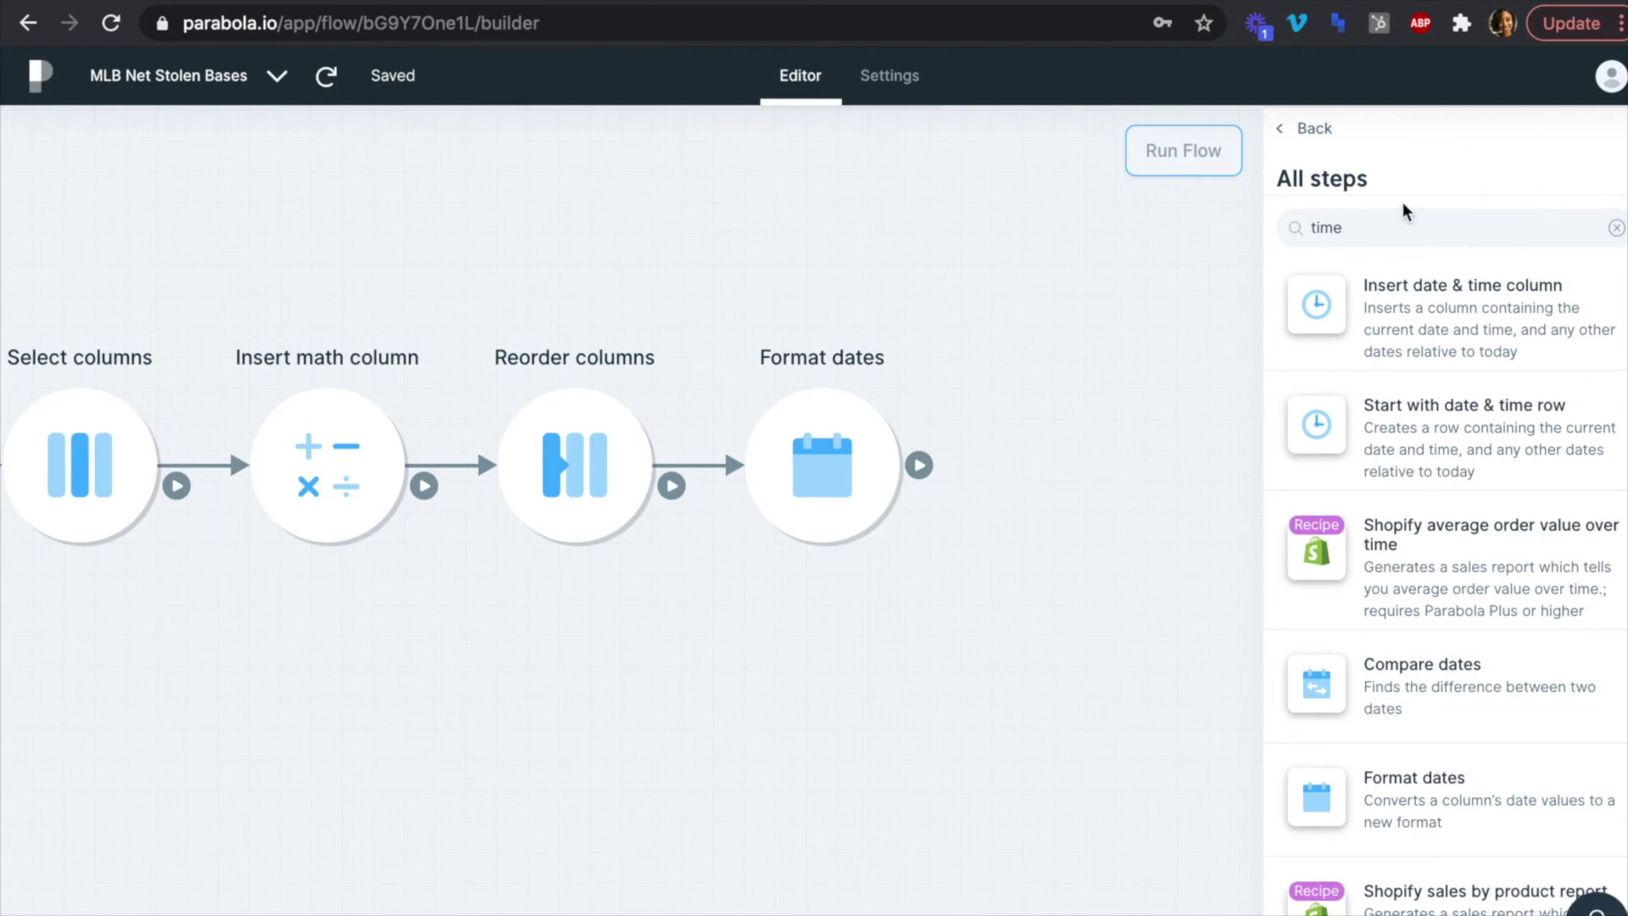
Find the Send to Airtable step, add it after Format dates and authorize its Airtable connection.
type("airtable")
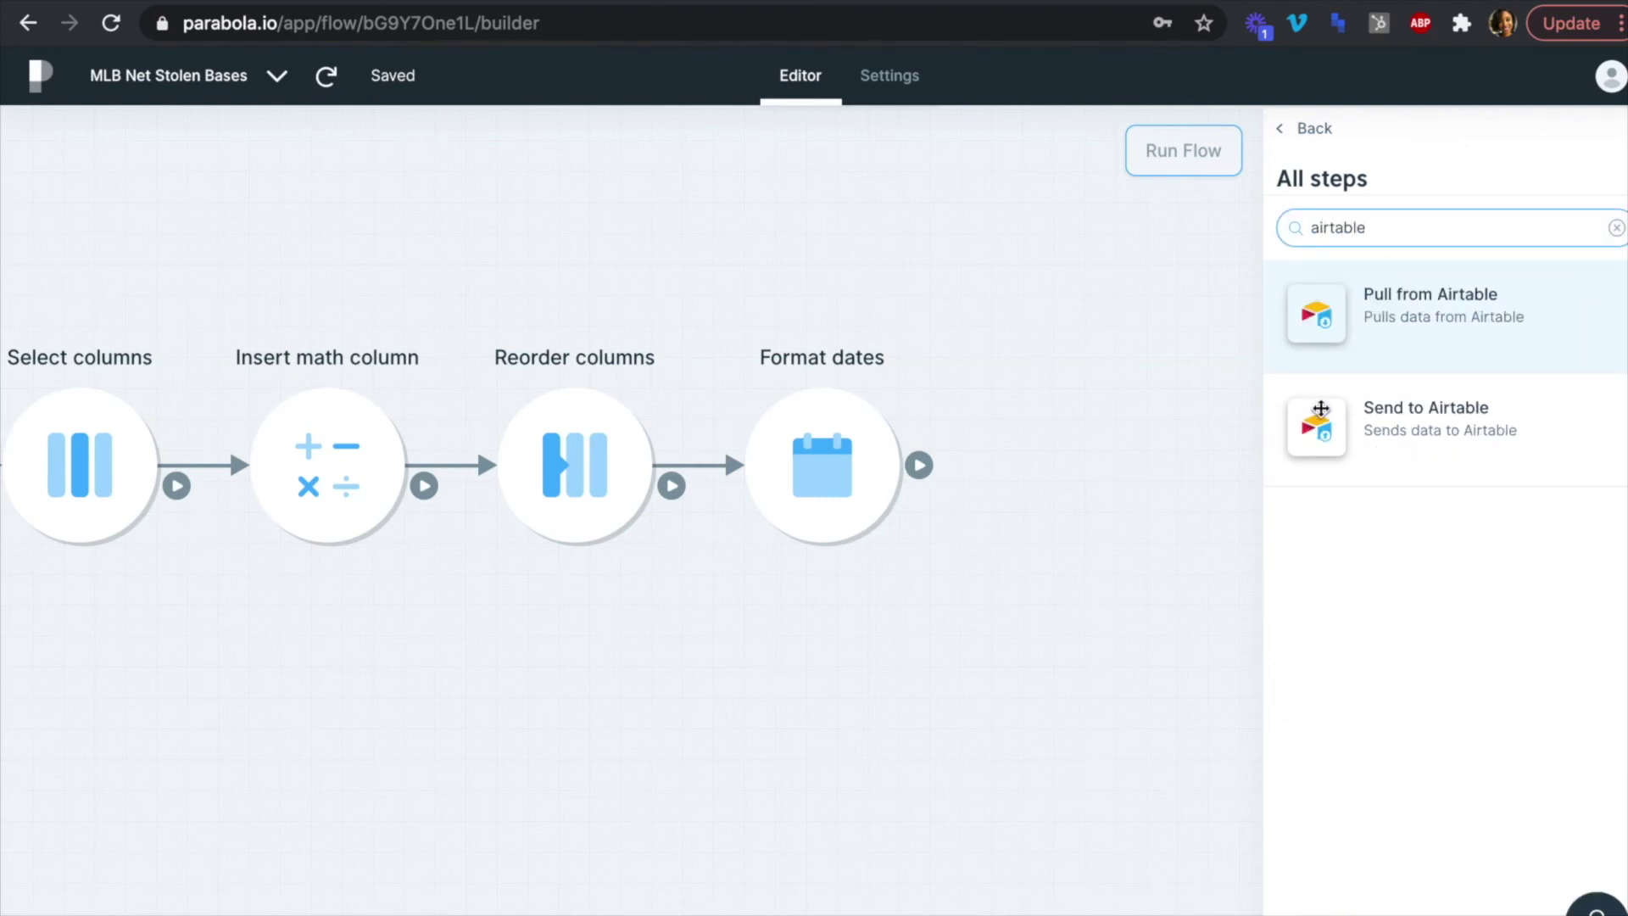
left_click_drag(1320, 408, 1036, 458)
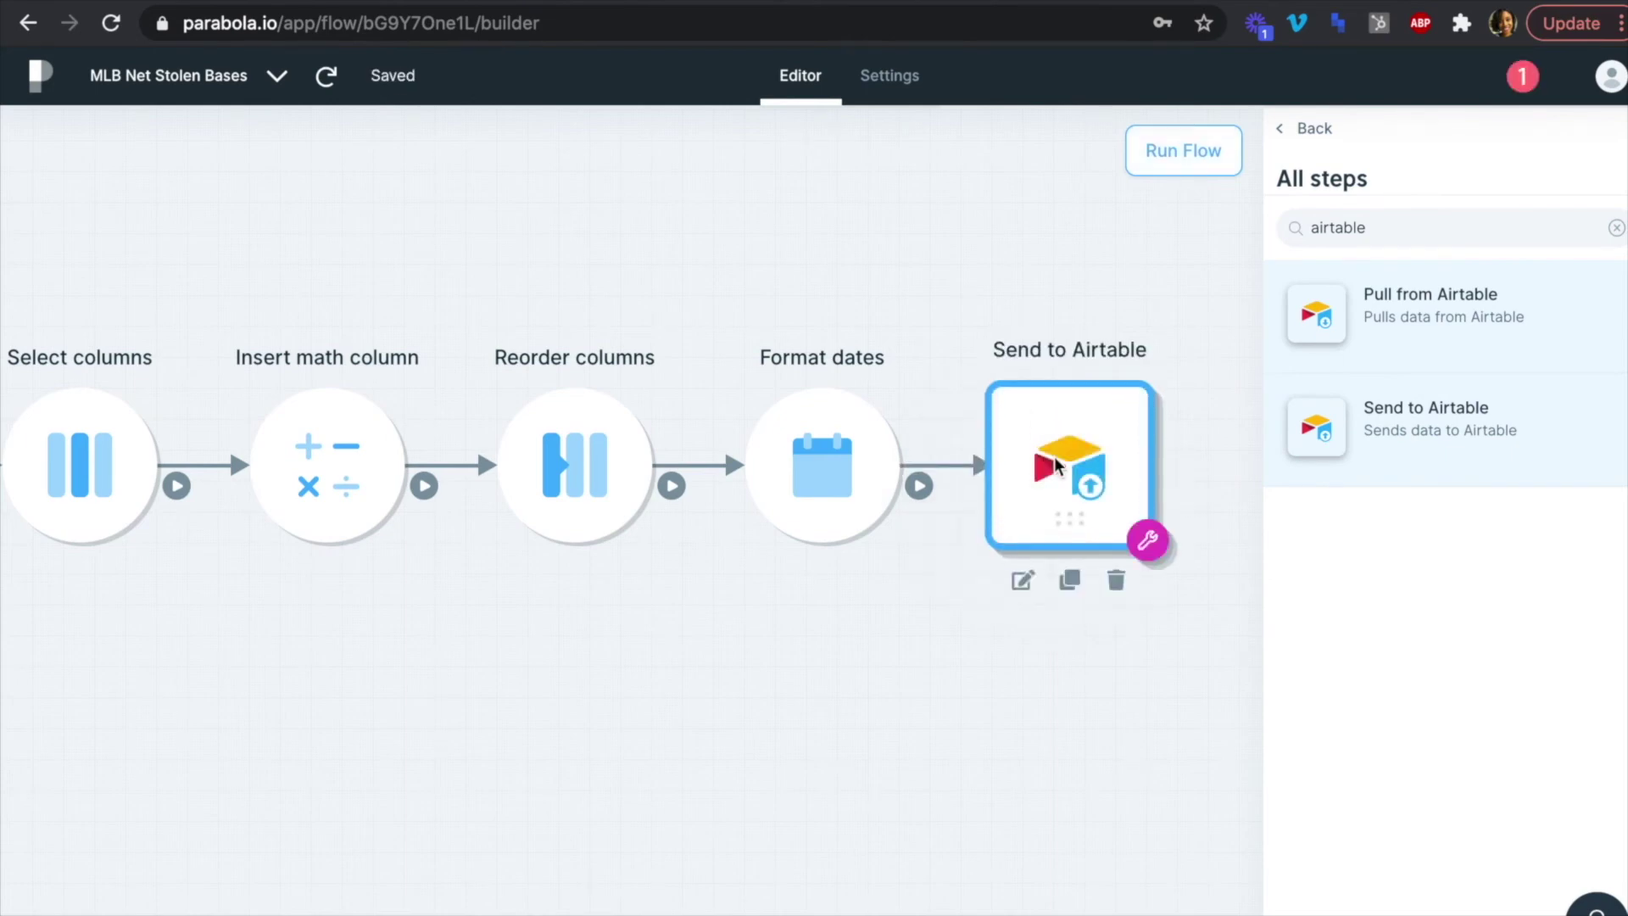
double_click(1055, 463)
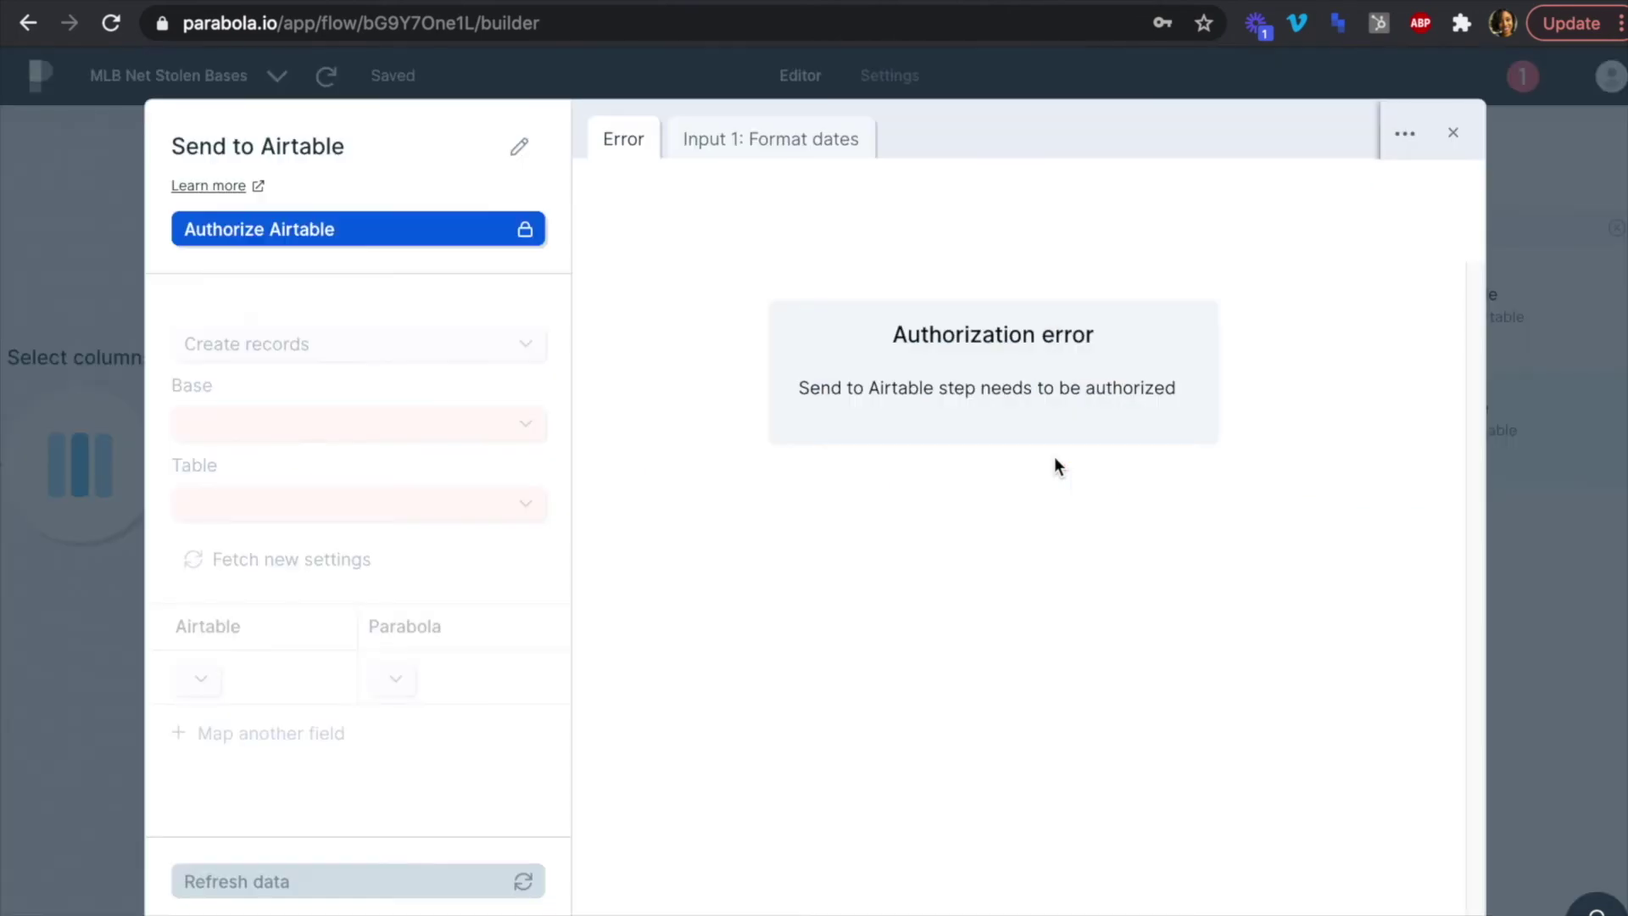
left_click(423, 237)
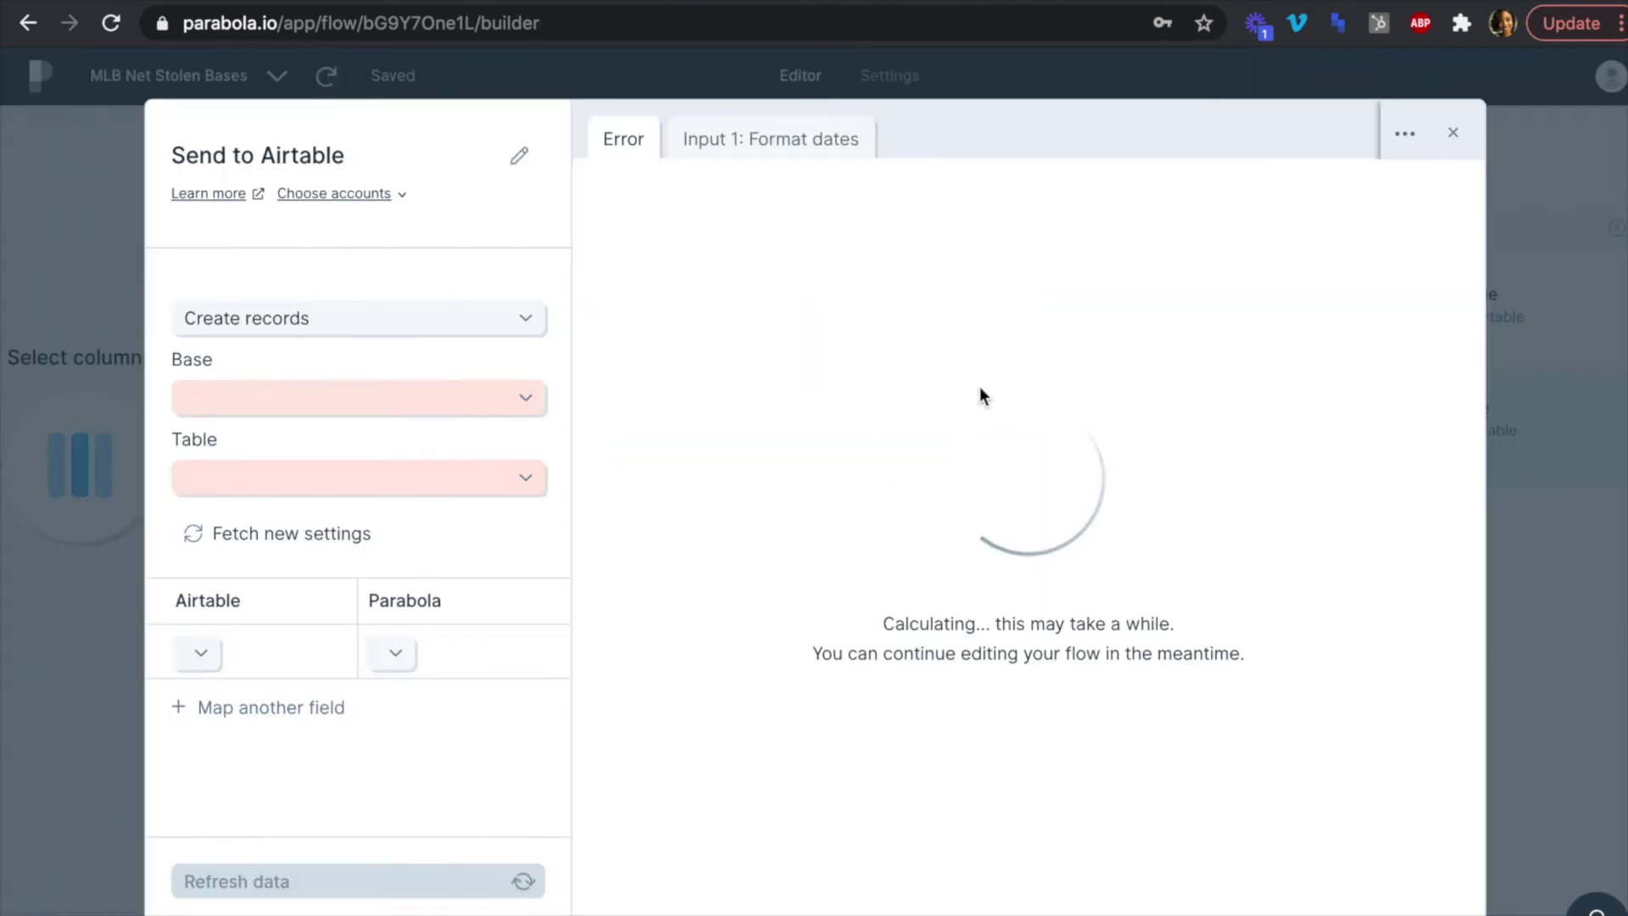
Switch to Airtable and review the field types of Player Name and Timestamp in the Players table.
left_click(456, 1)
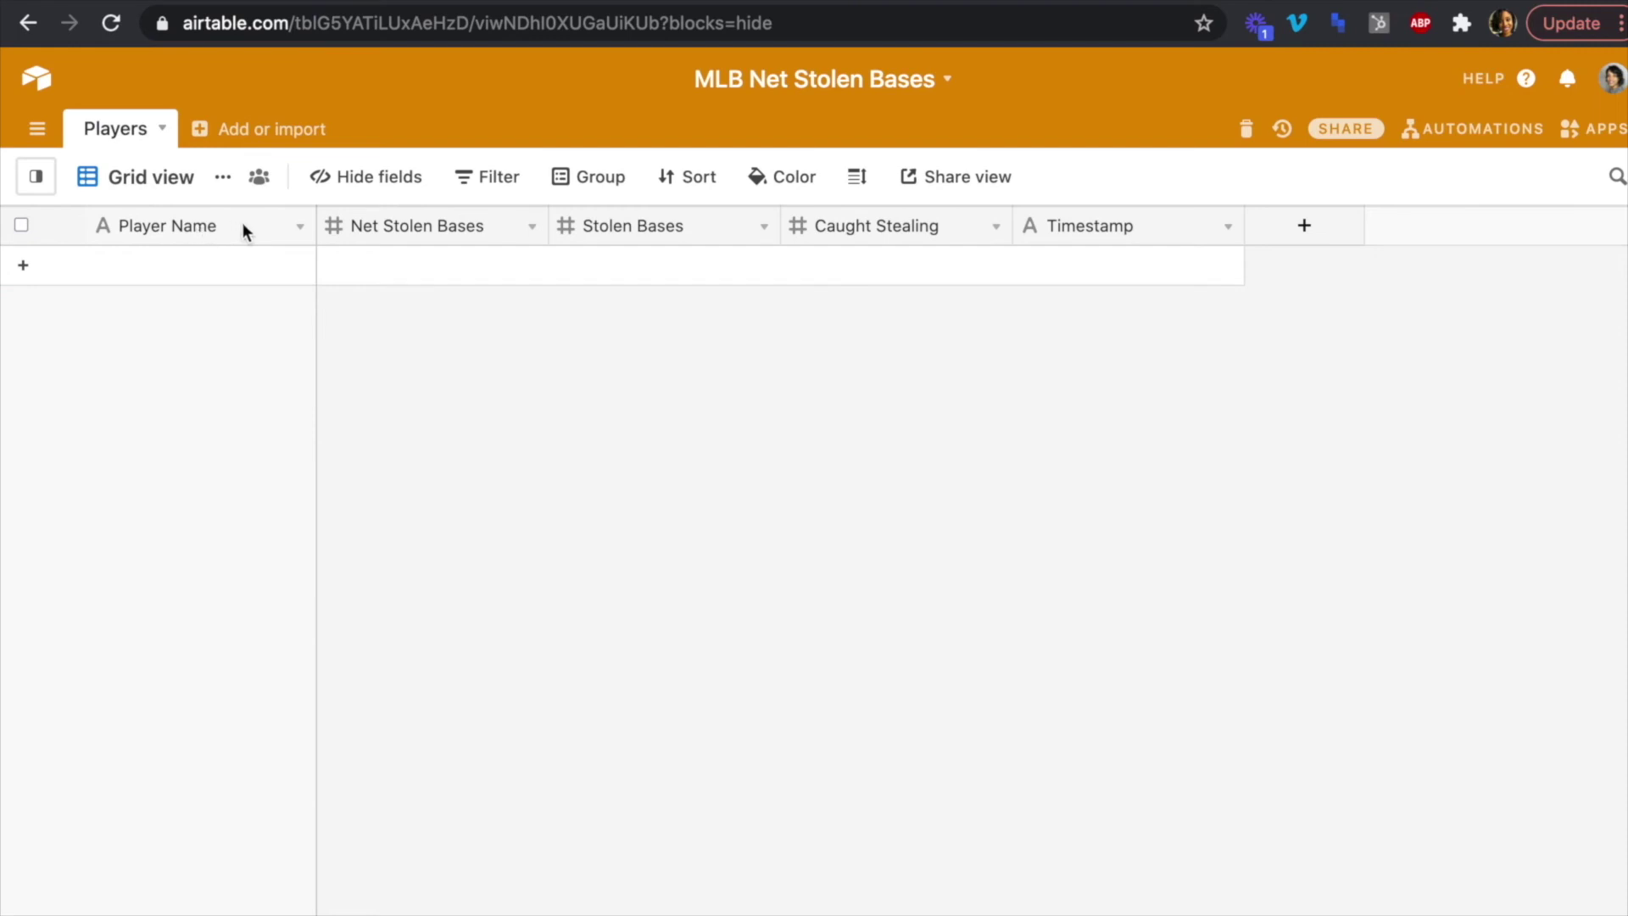
left_click(297, 228)
left_click(231, 283)
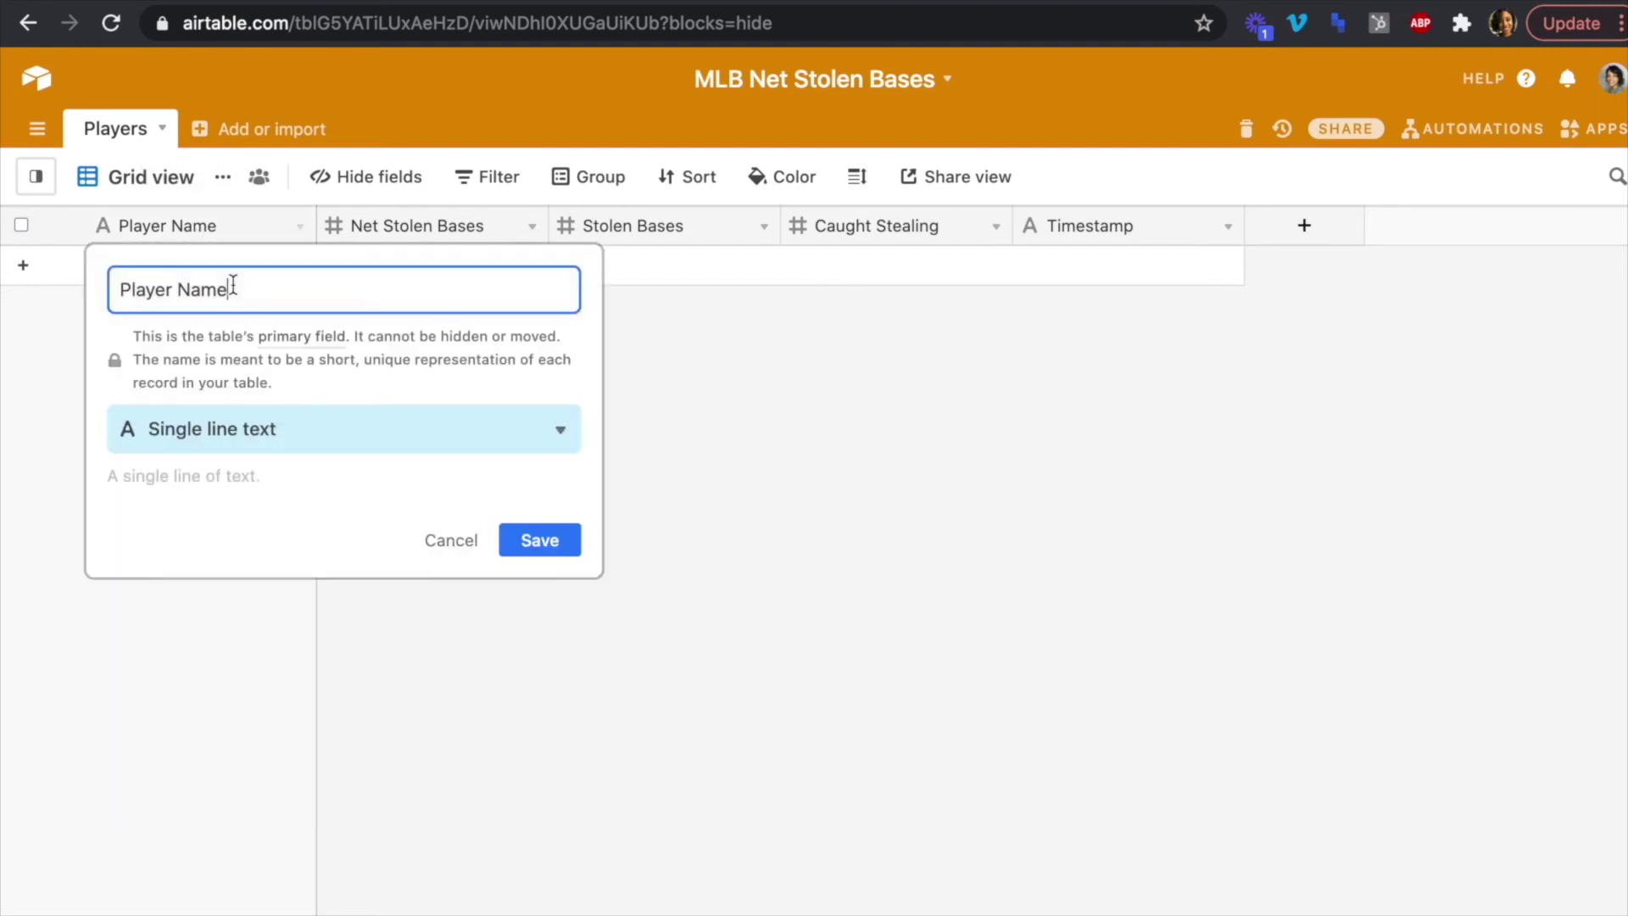
left_click(561, 543)
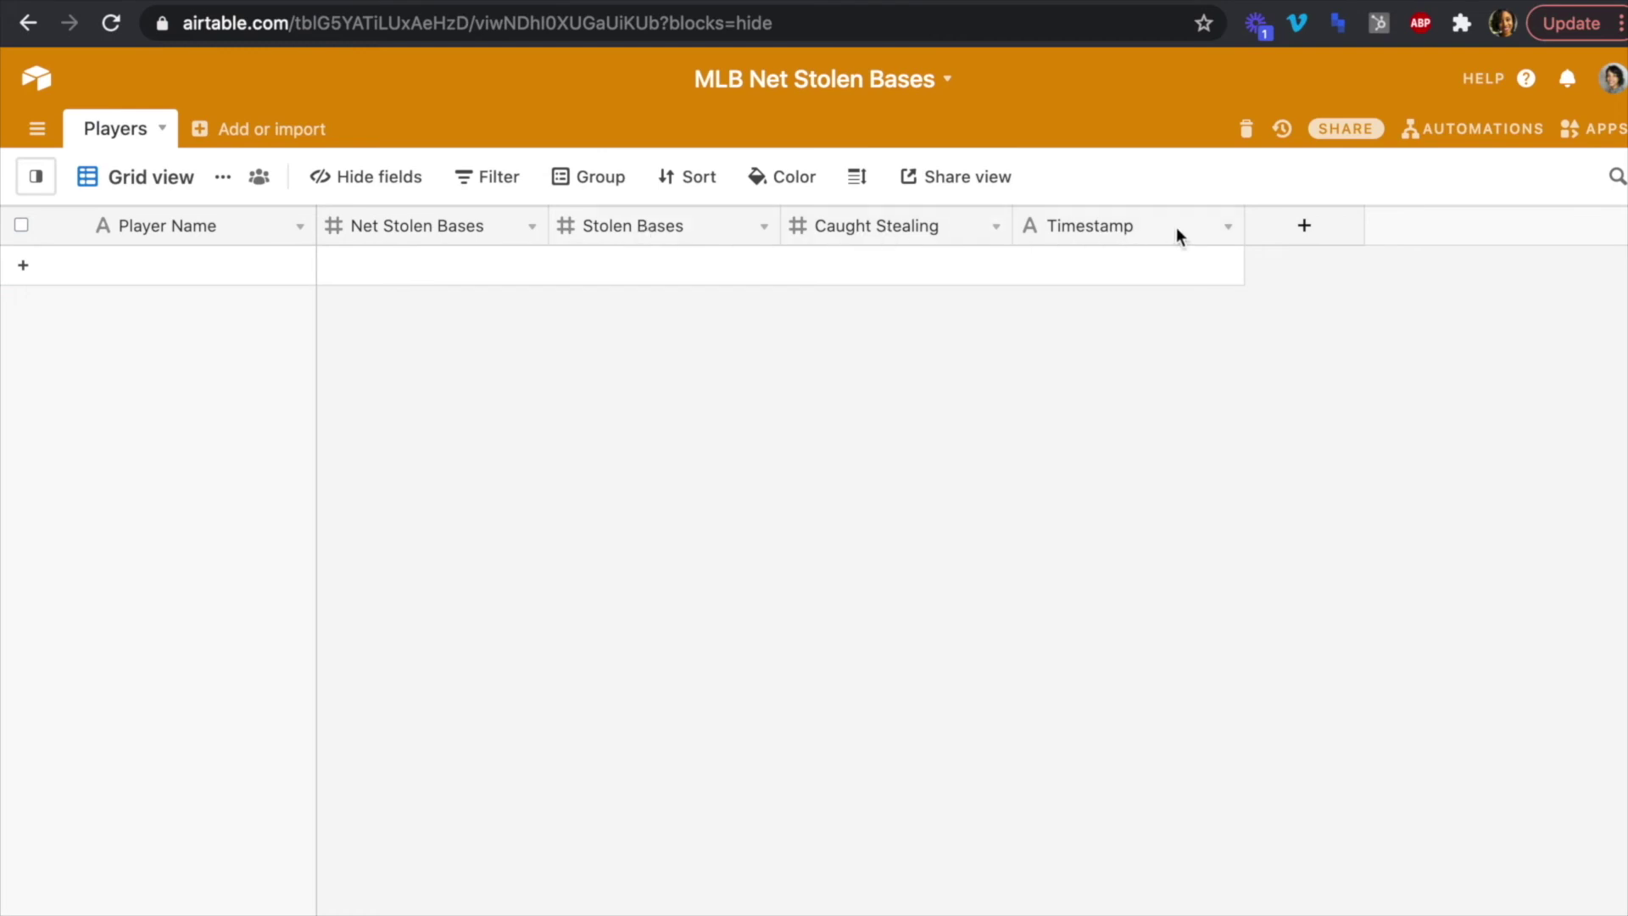
left_click(1227, 226)
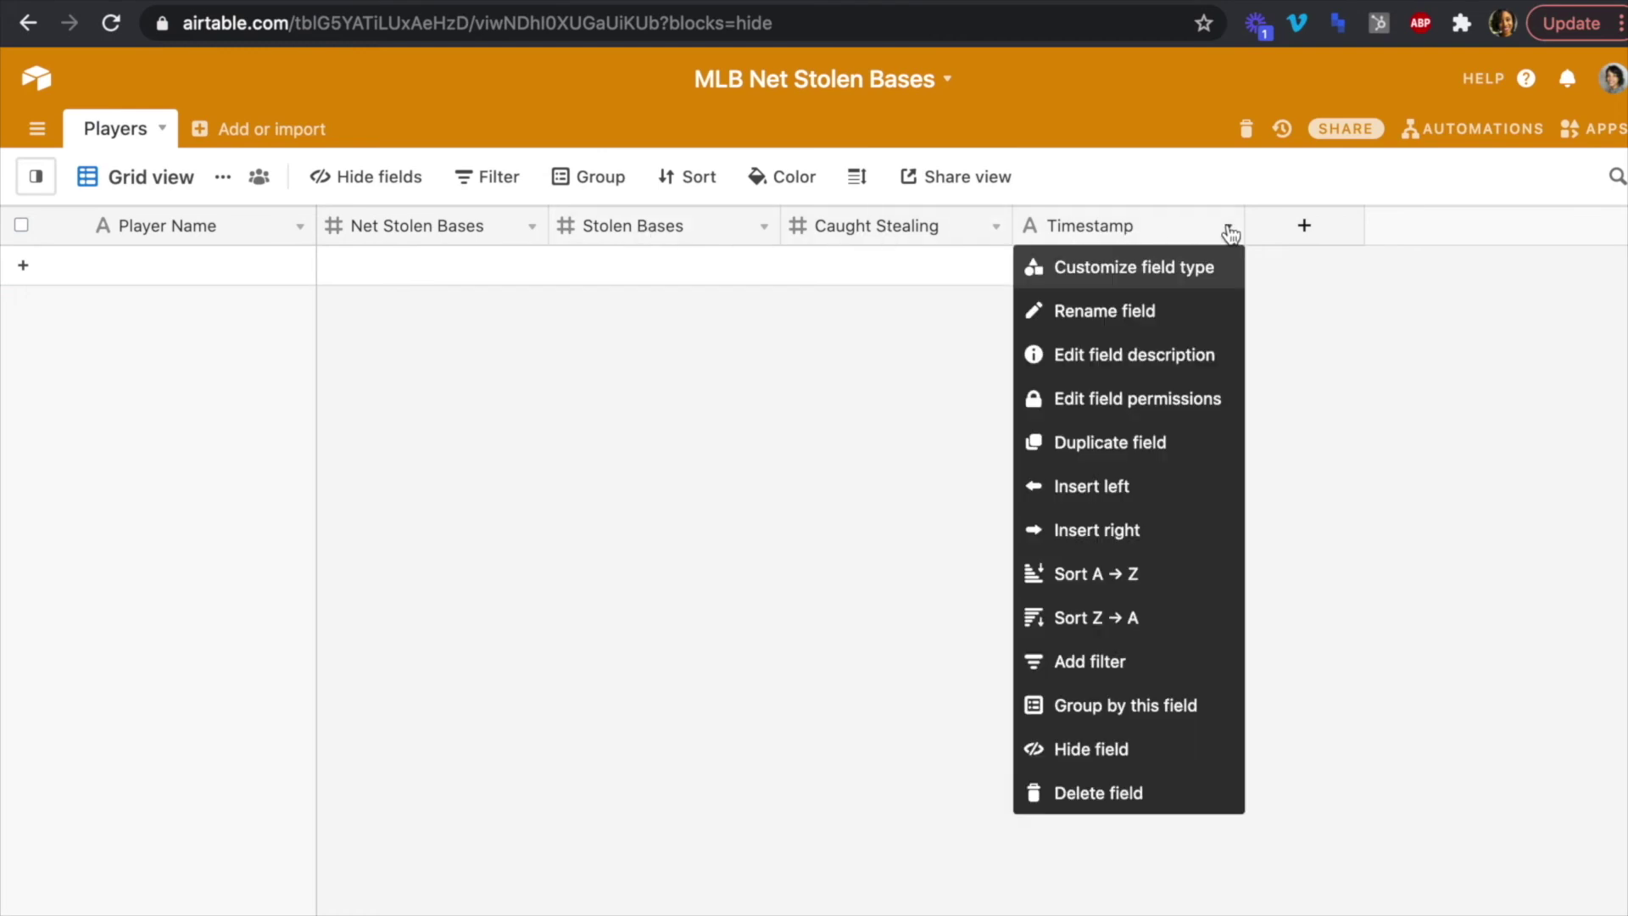
left_click(1148, 266)
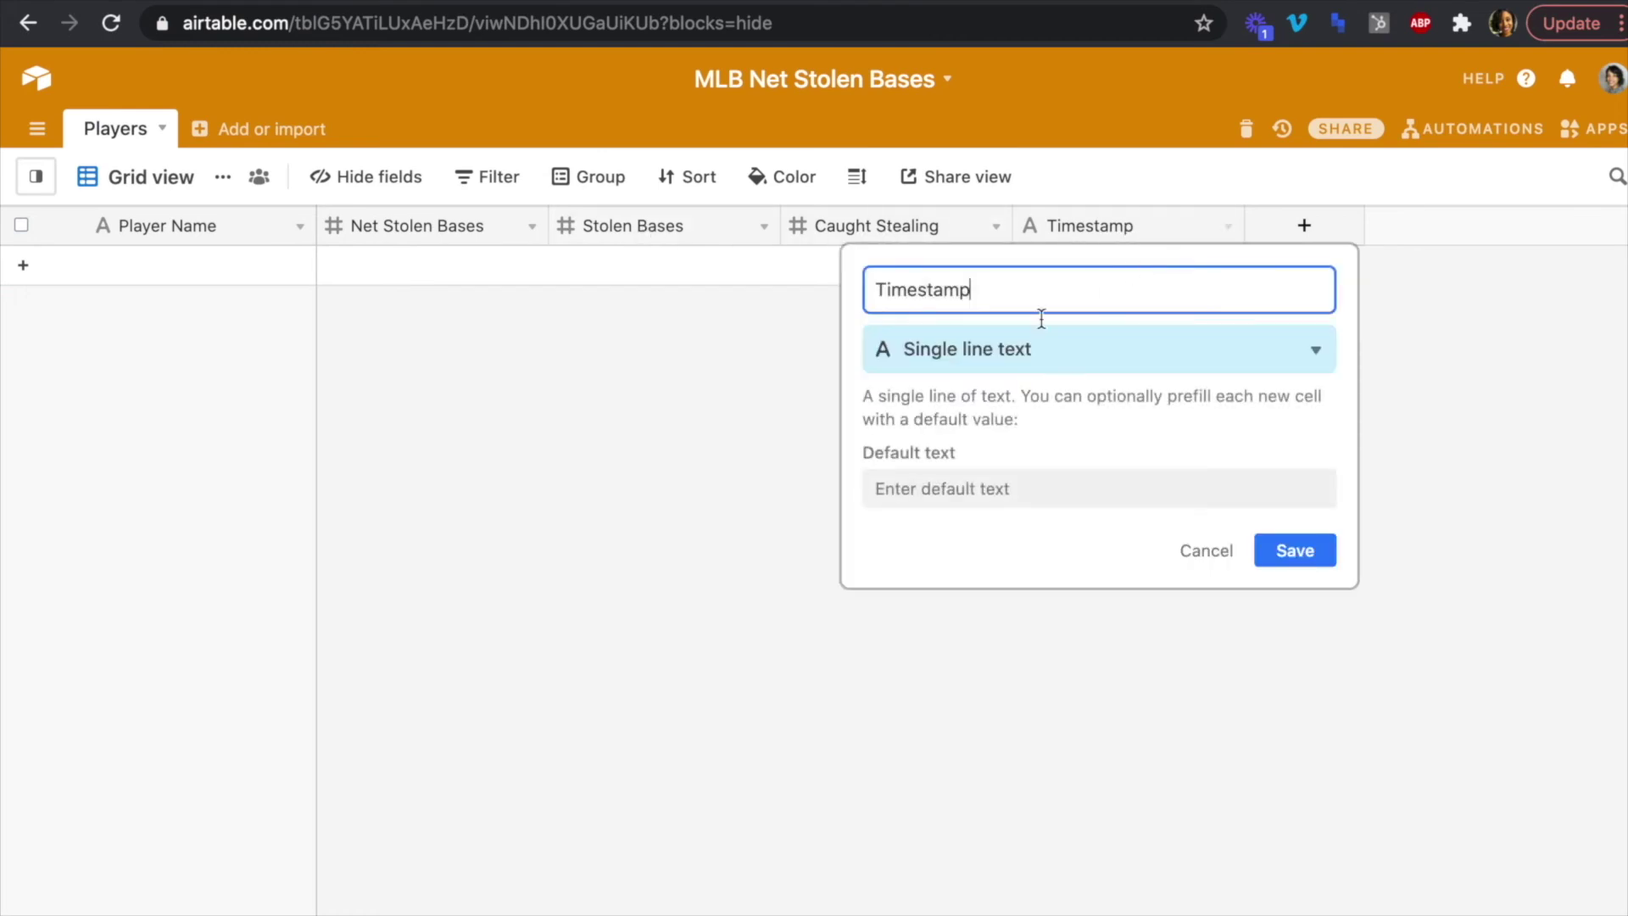
left_click(1292, 551)
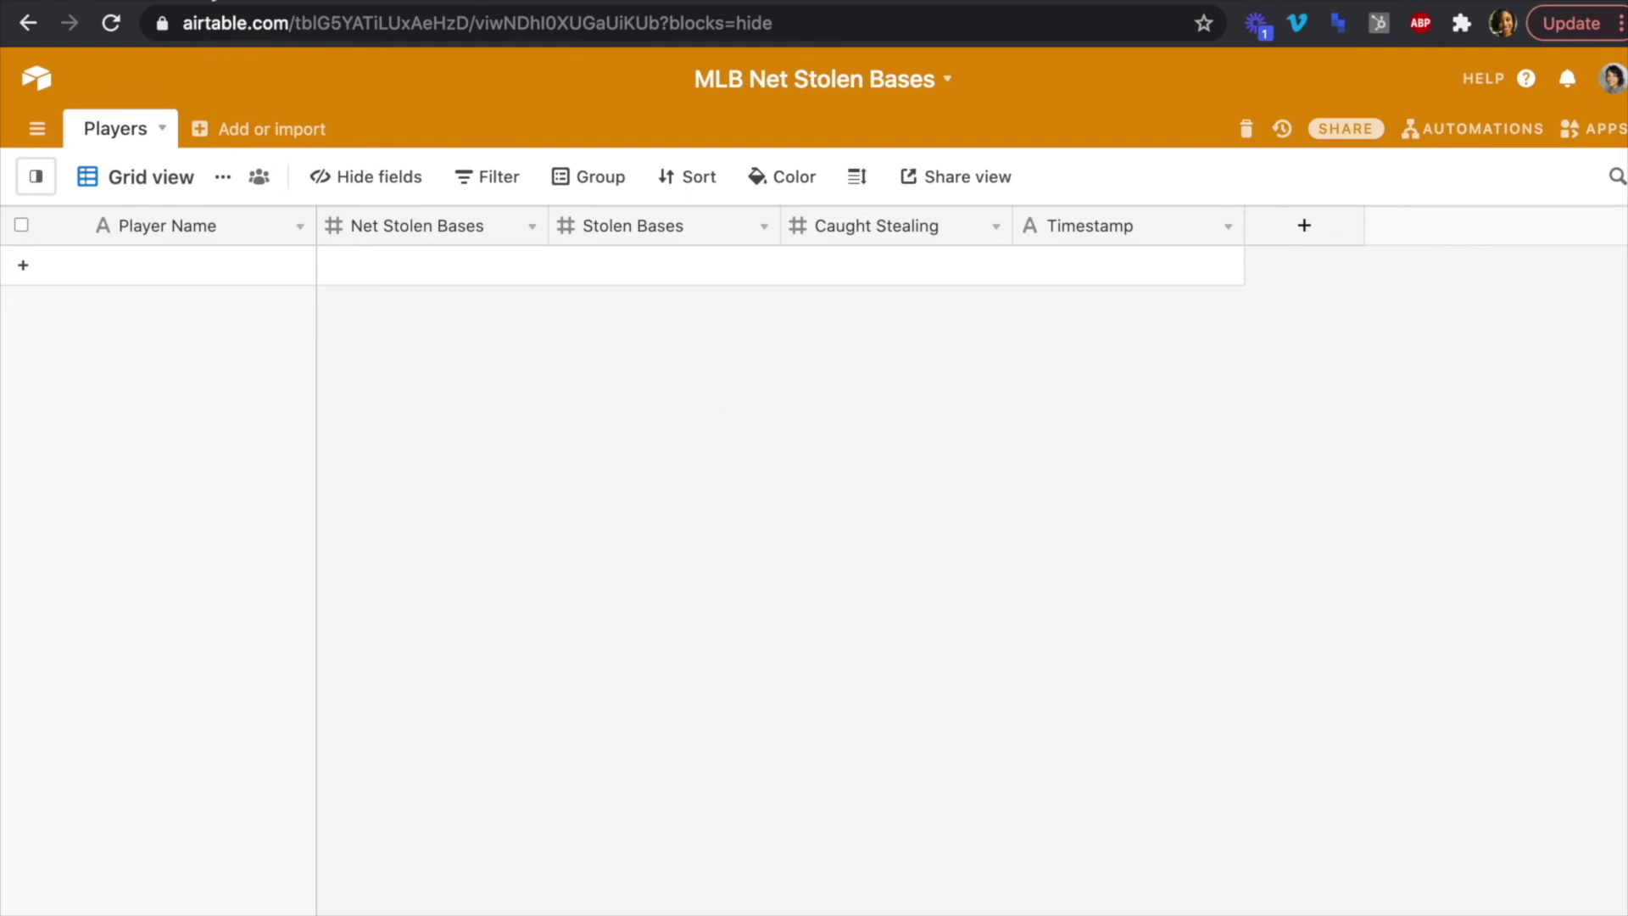
Switch back to Parabola and map Airtable's Player Name to Parabola's Player Name for the Players table of the MLB Net Stolen Bases base.
left_click(216, 2)
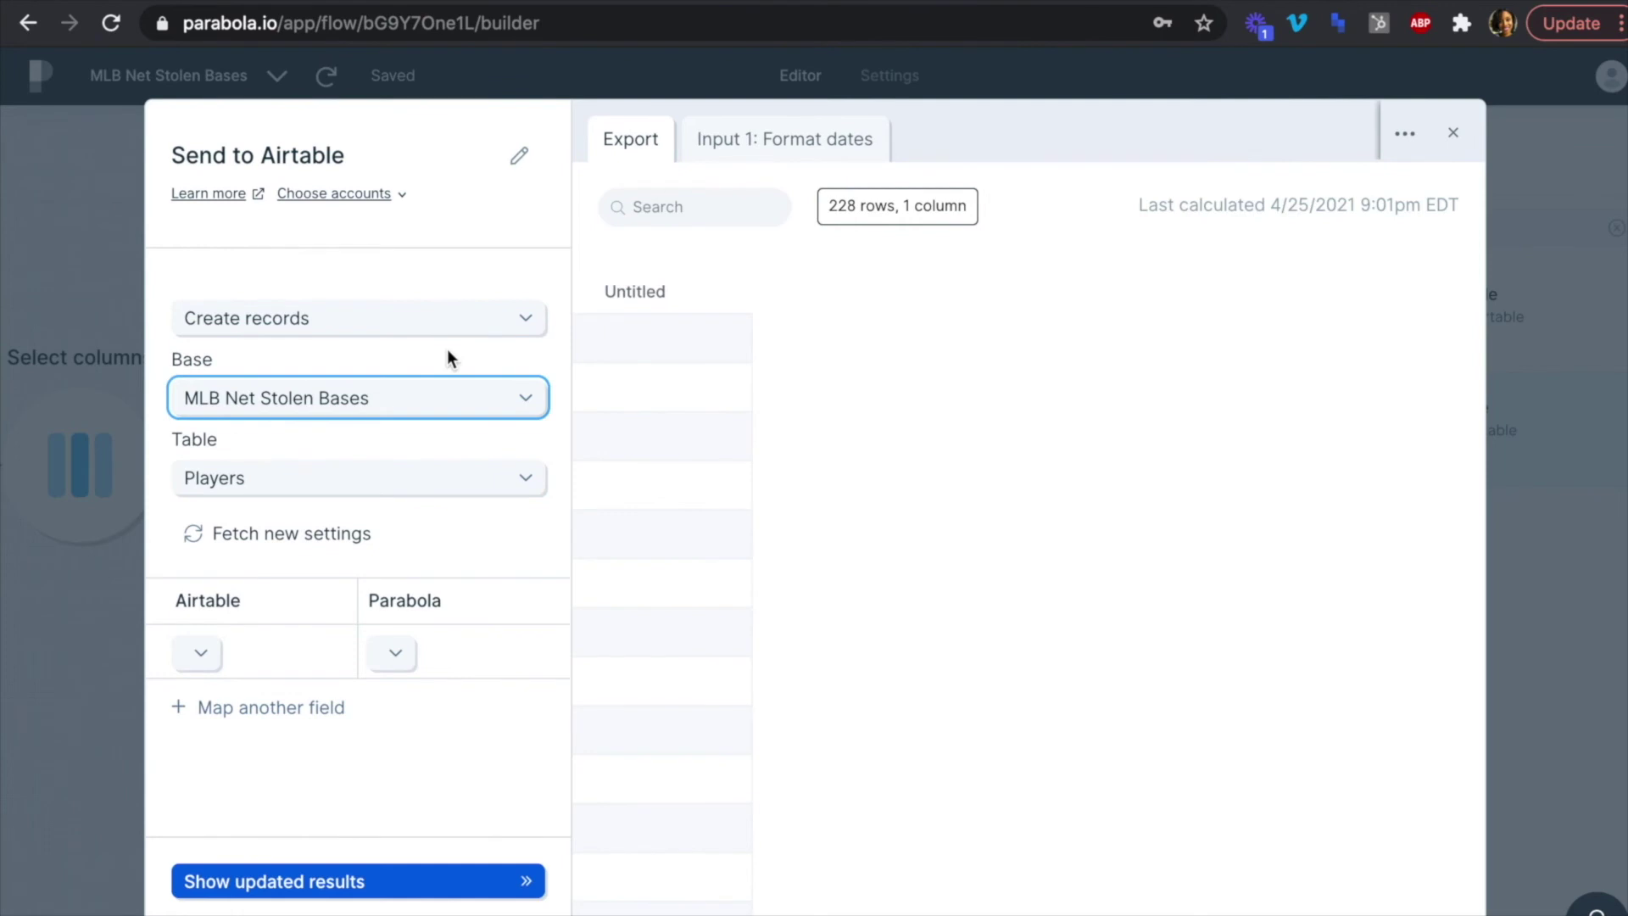
left_click(204, 653)
left_click(261, 729)
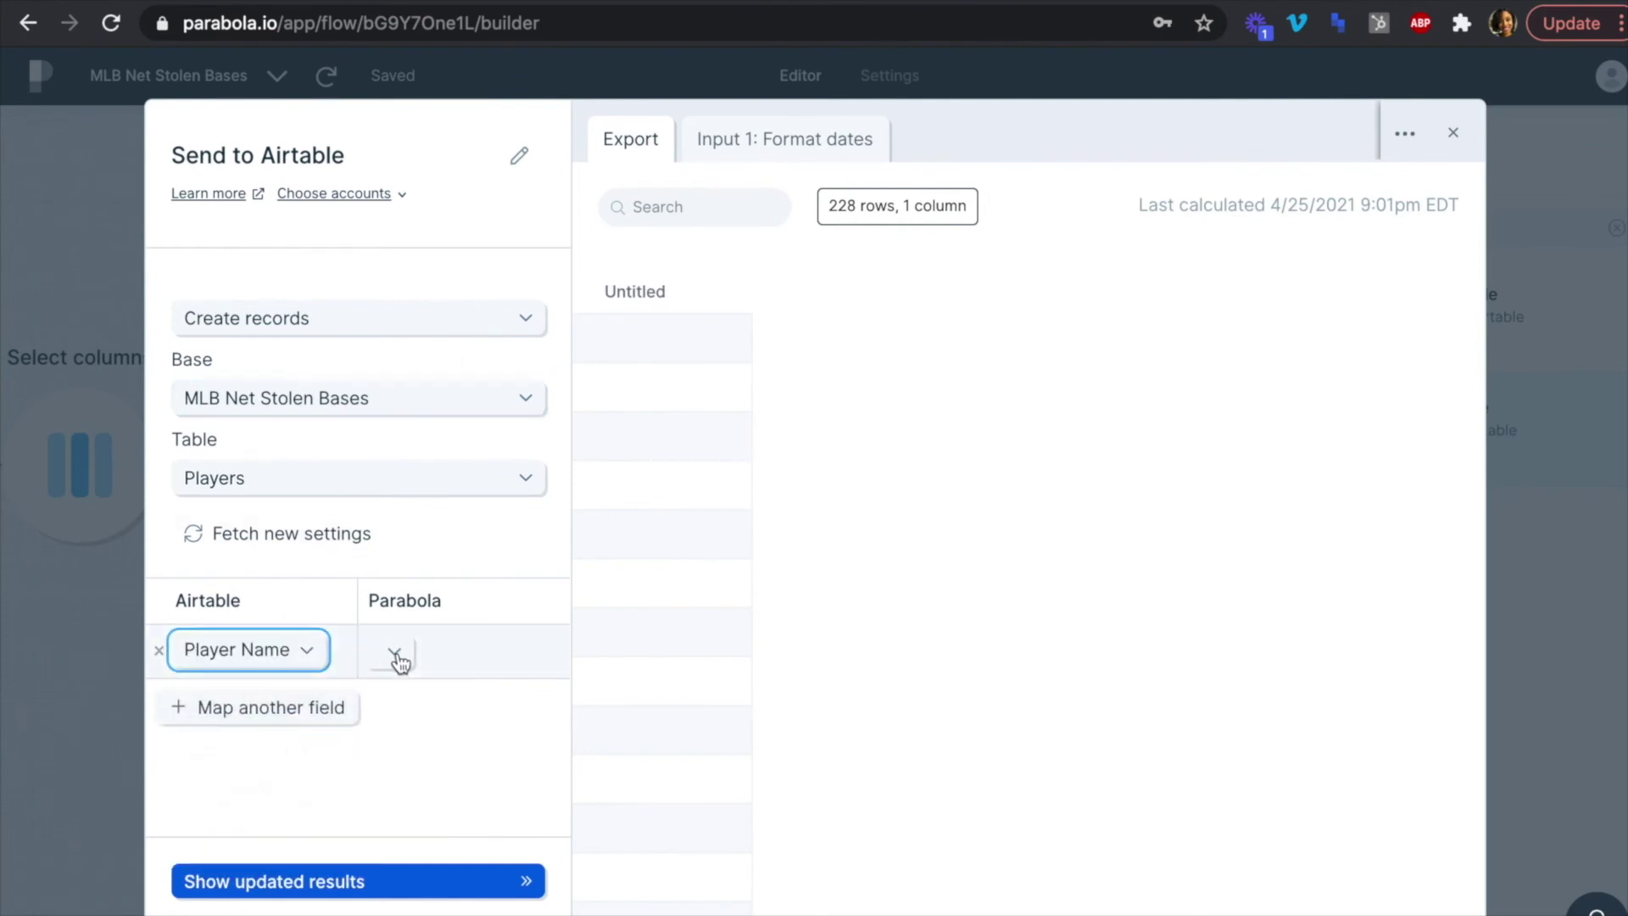
left_click(395, 652)
left_click(424, 726)
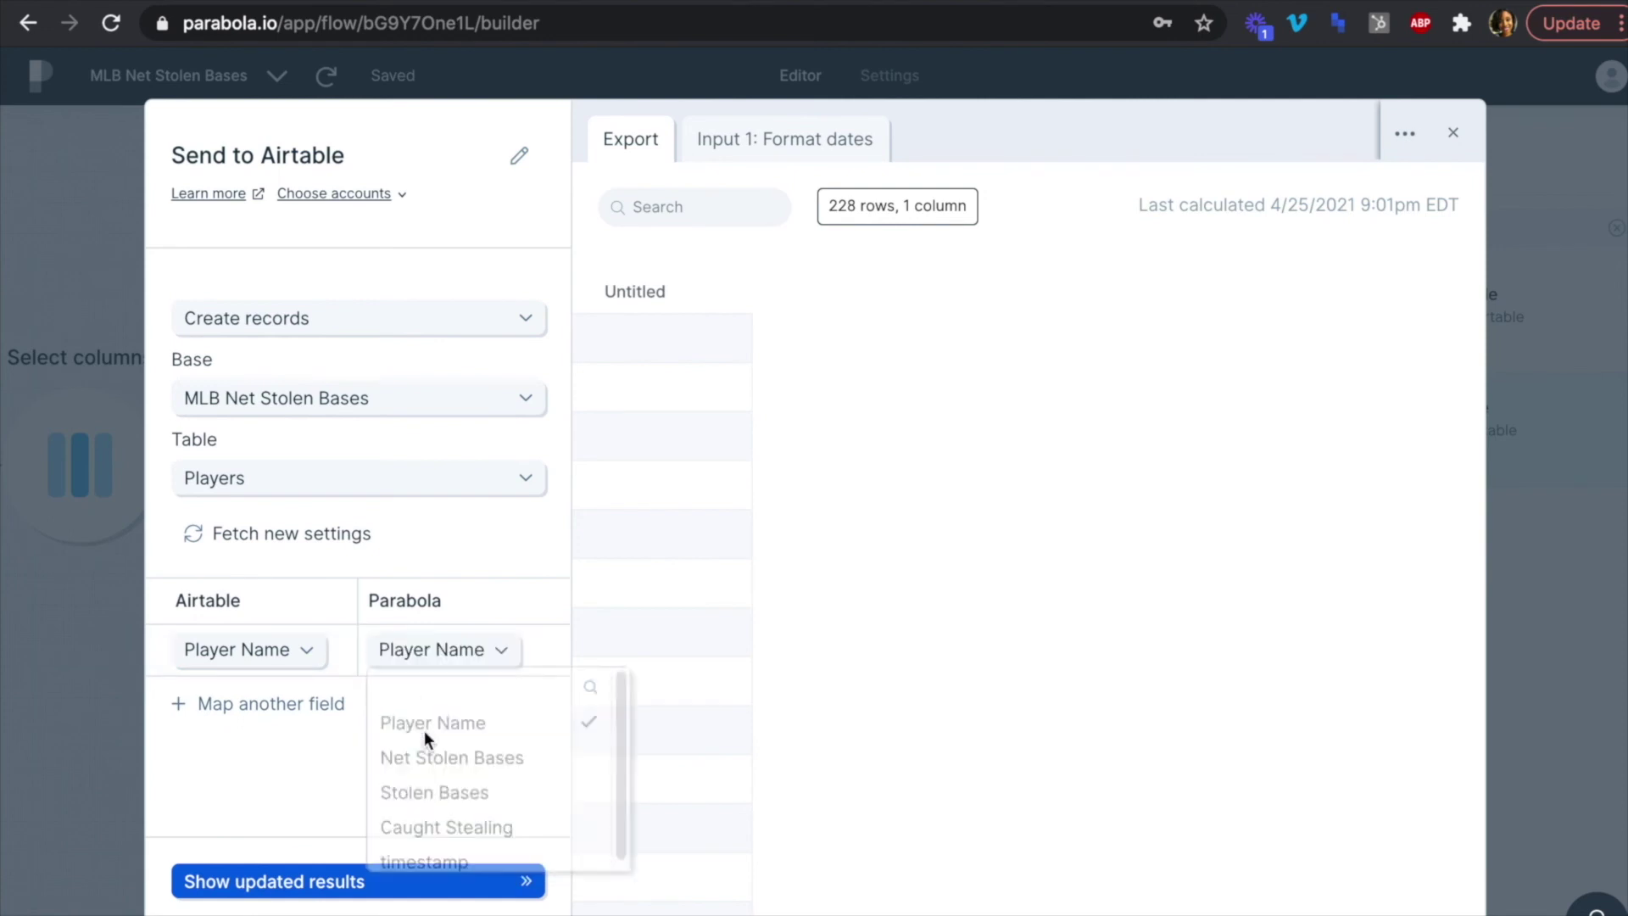
Add a field mapping from Airtable's Net Stolen Bases to Parabola's Net Stolen Bases column.
left_click(307, 703)
left_click(207, 709)
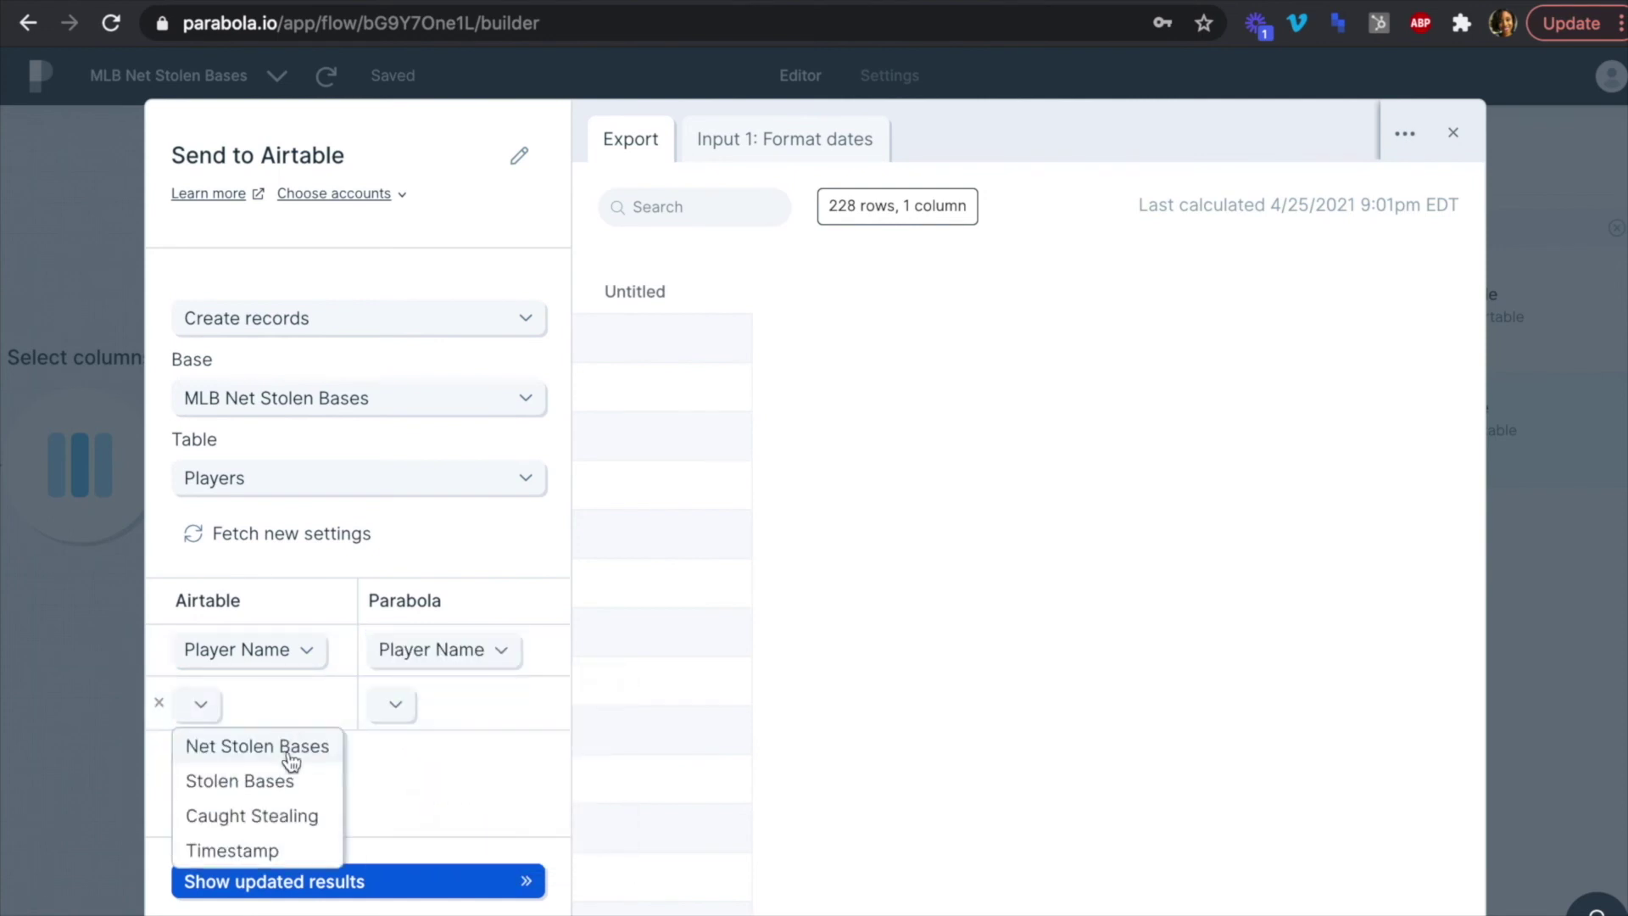
left_click(285, 746)
left_click(399, 705)
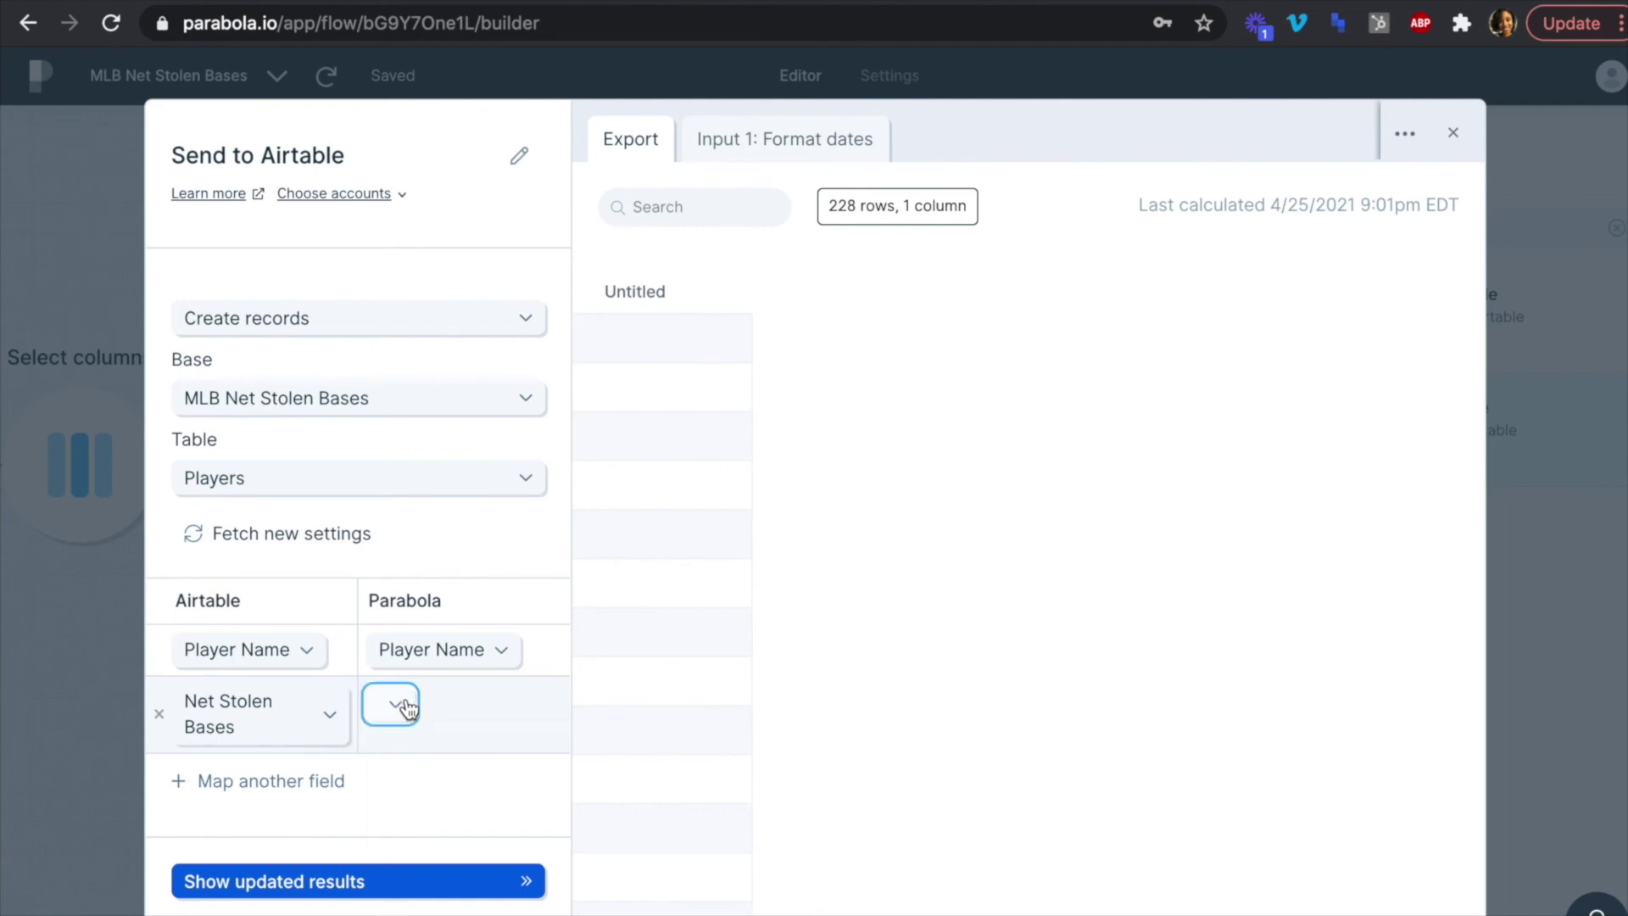
left_click(424, 817)
Add a field mapping from Airtable's Stolen Bases to Parabola's Stolen Bases column.
left_click(324, 778)
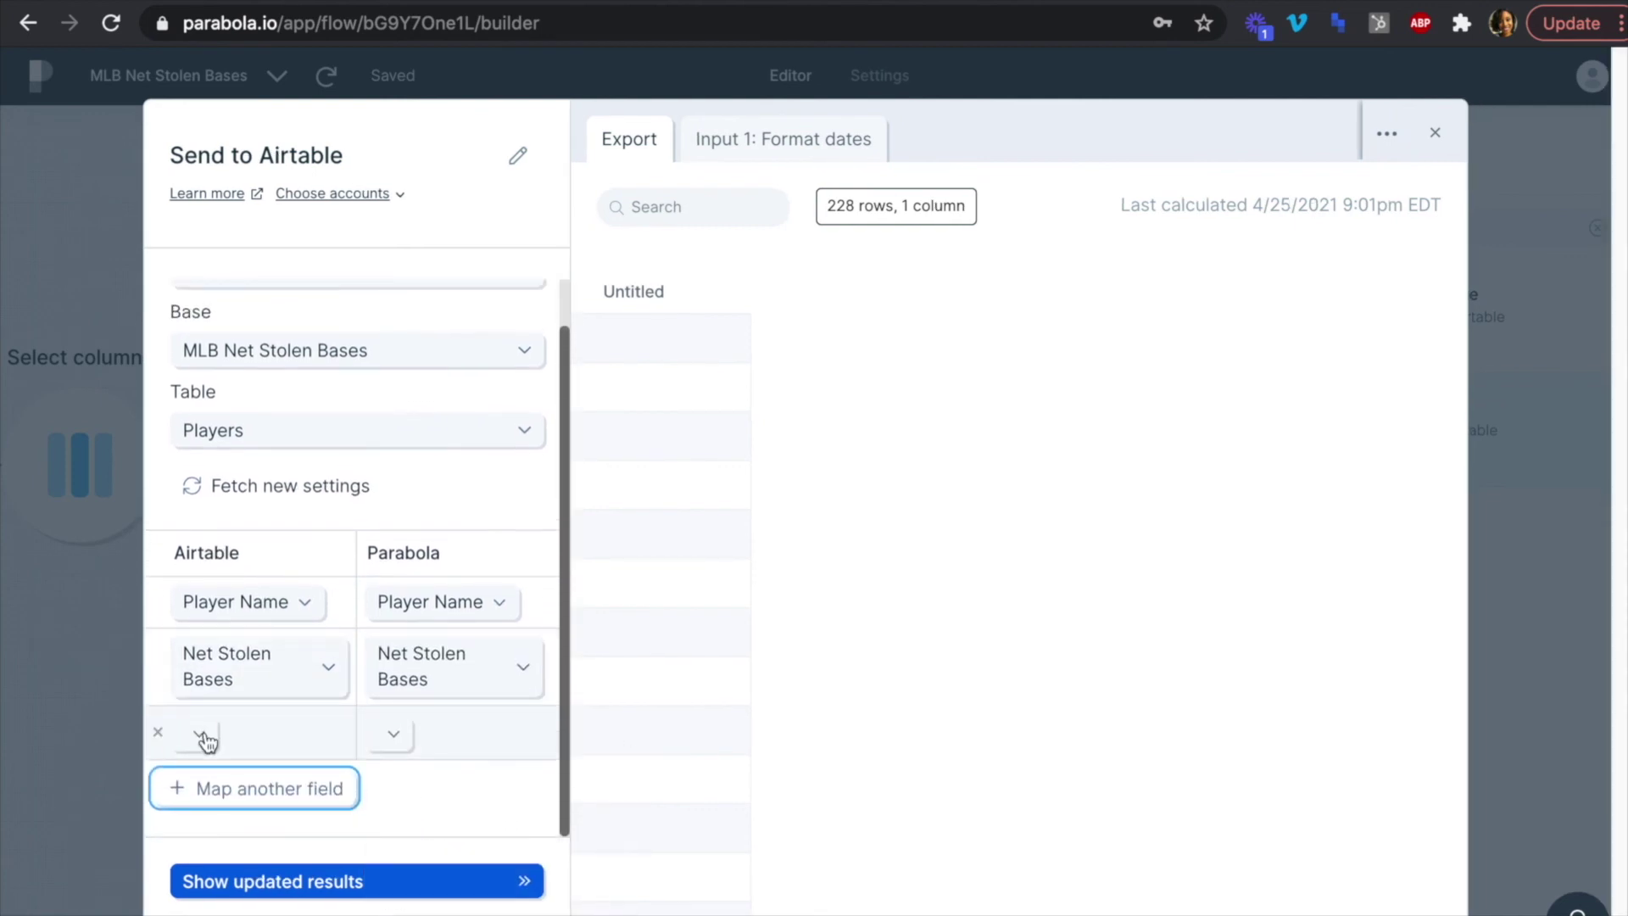
left_click(201, 733)
left_click(250, 776)
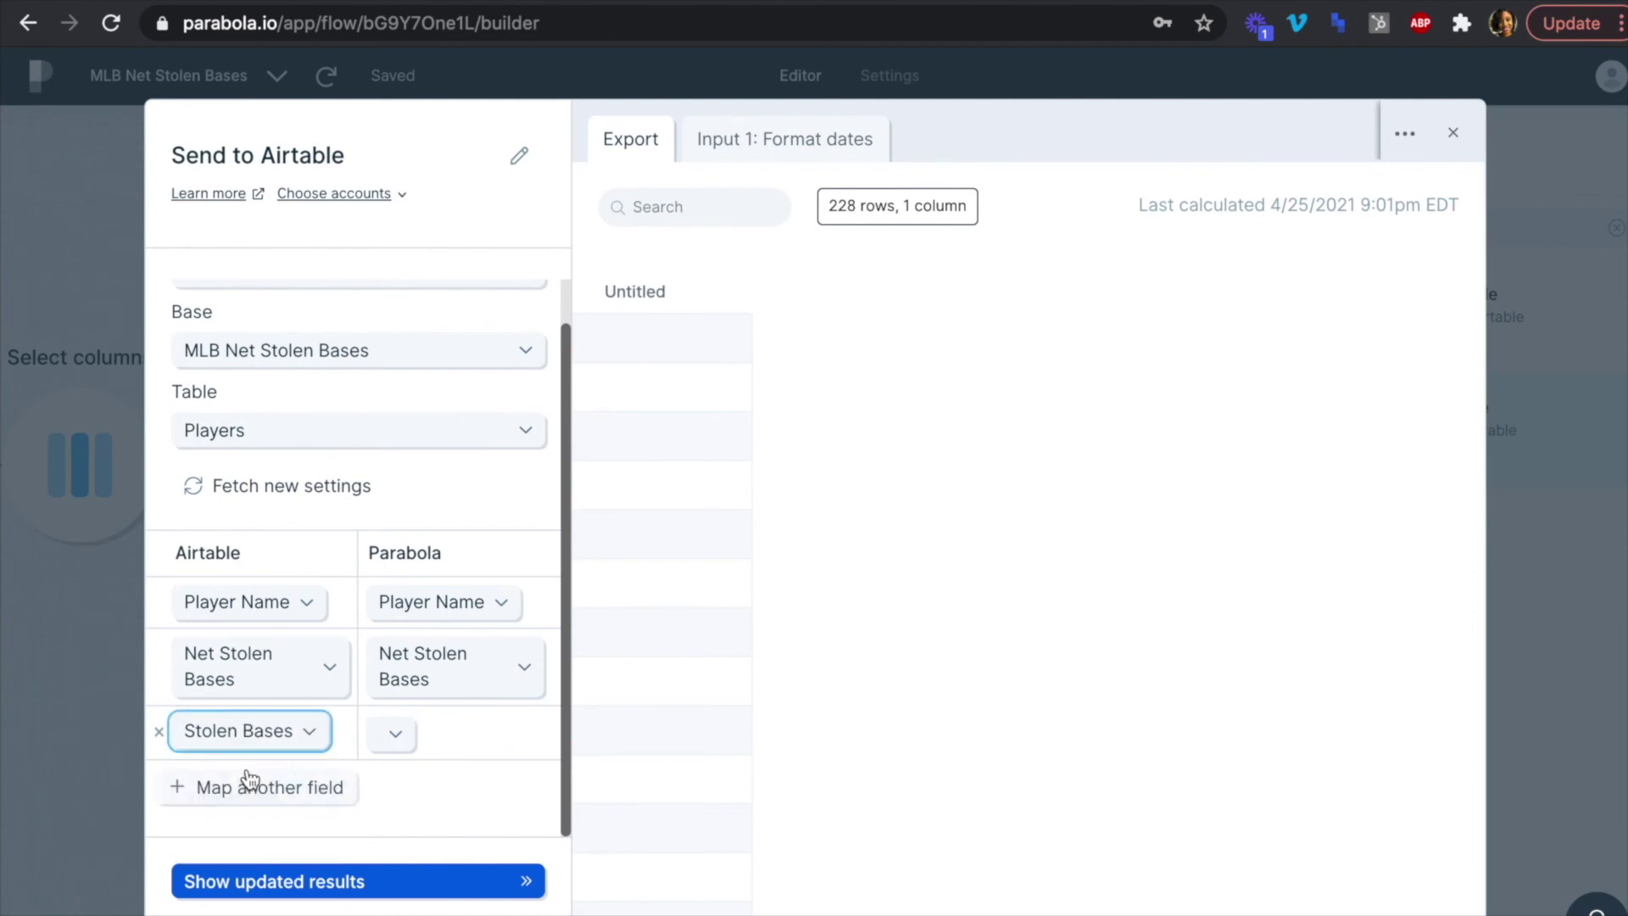
left_click(394, 734)
left_click(408, 883)
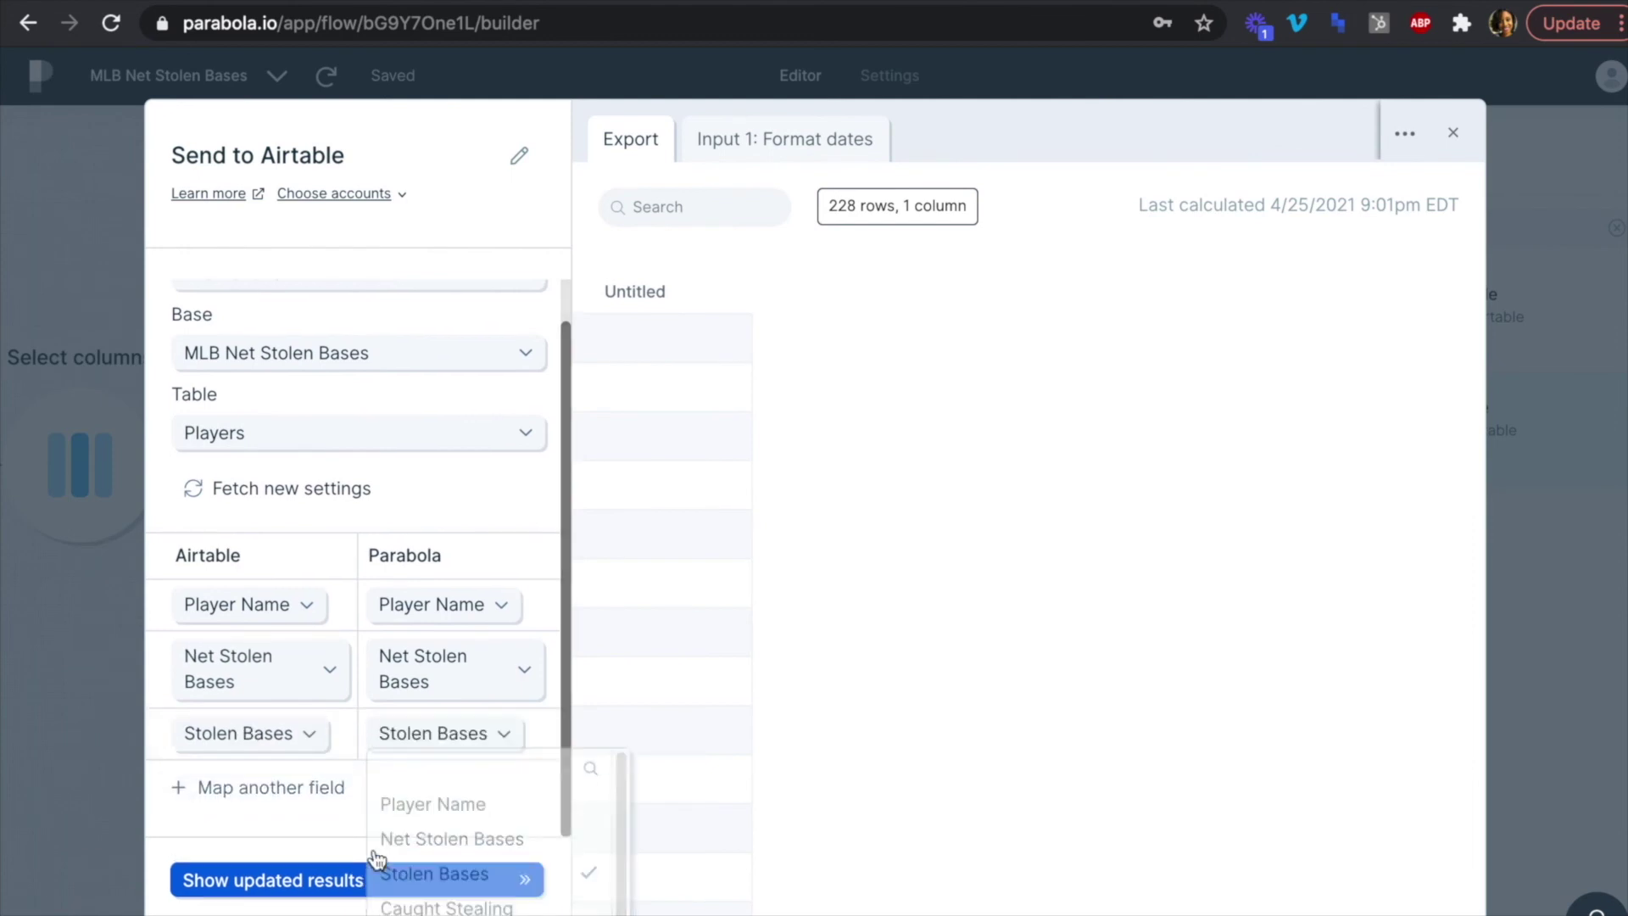
Add a field mapping from Airtable's Caught Stealing to Parabola's Caught Stealing column.
left_click(297, 796)
scroll(307, 751, "down", 1)
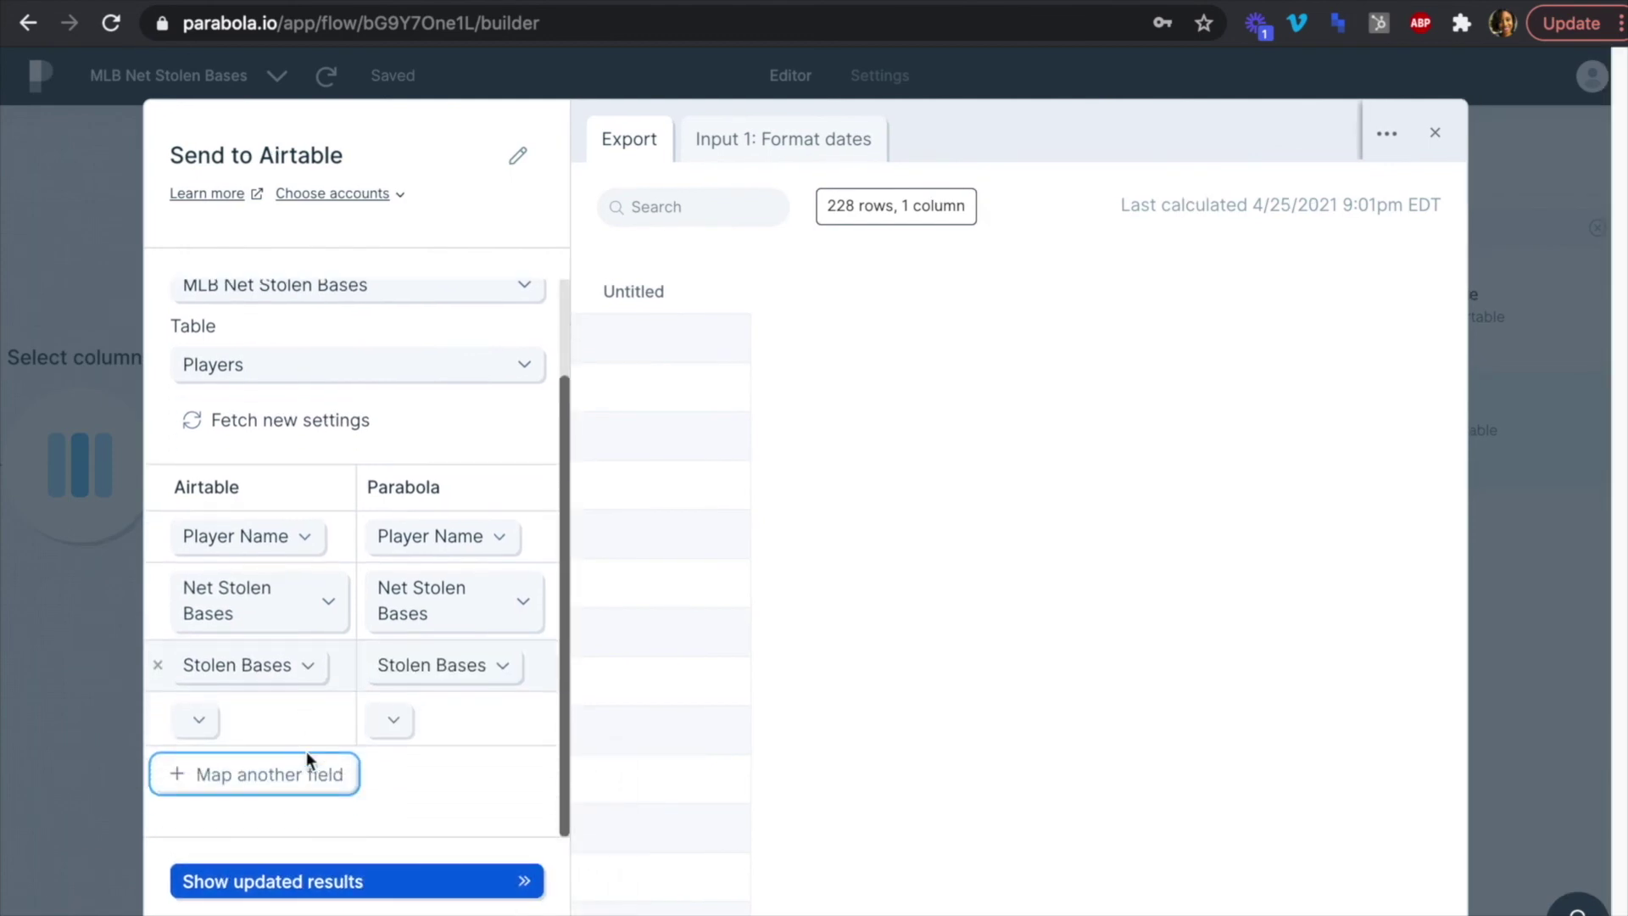
left_click(208, 734)
left_click(258, 774)
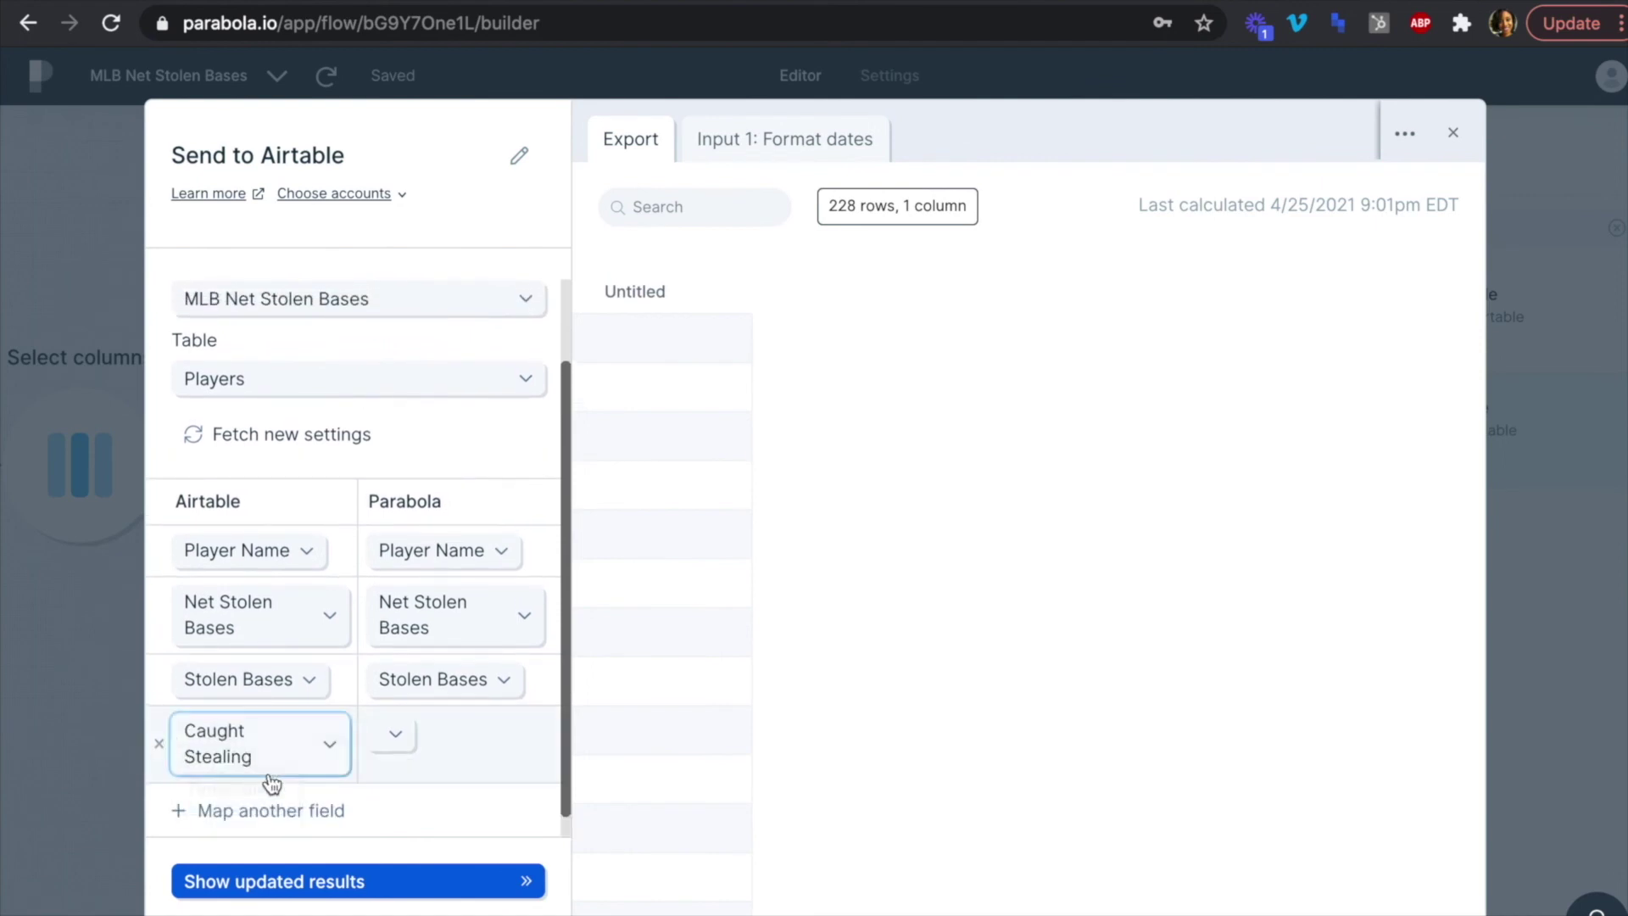
left_click(404, 737)
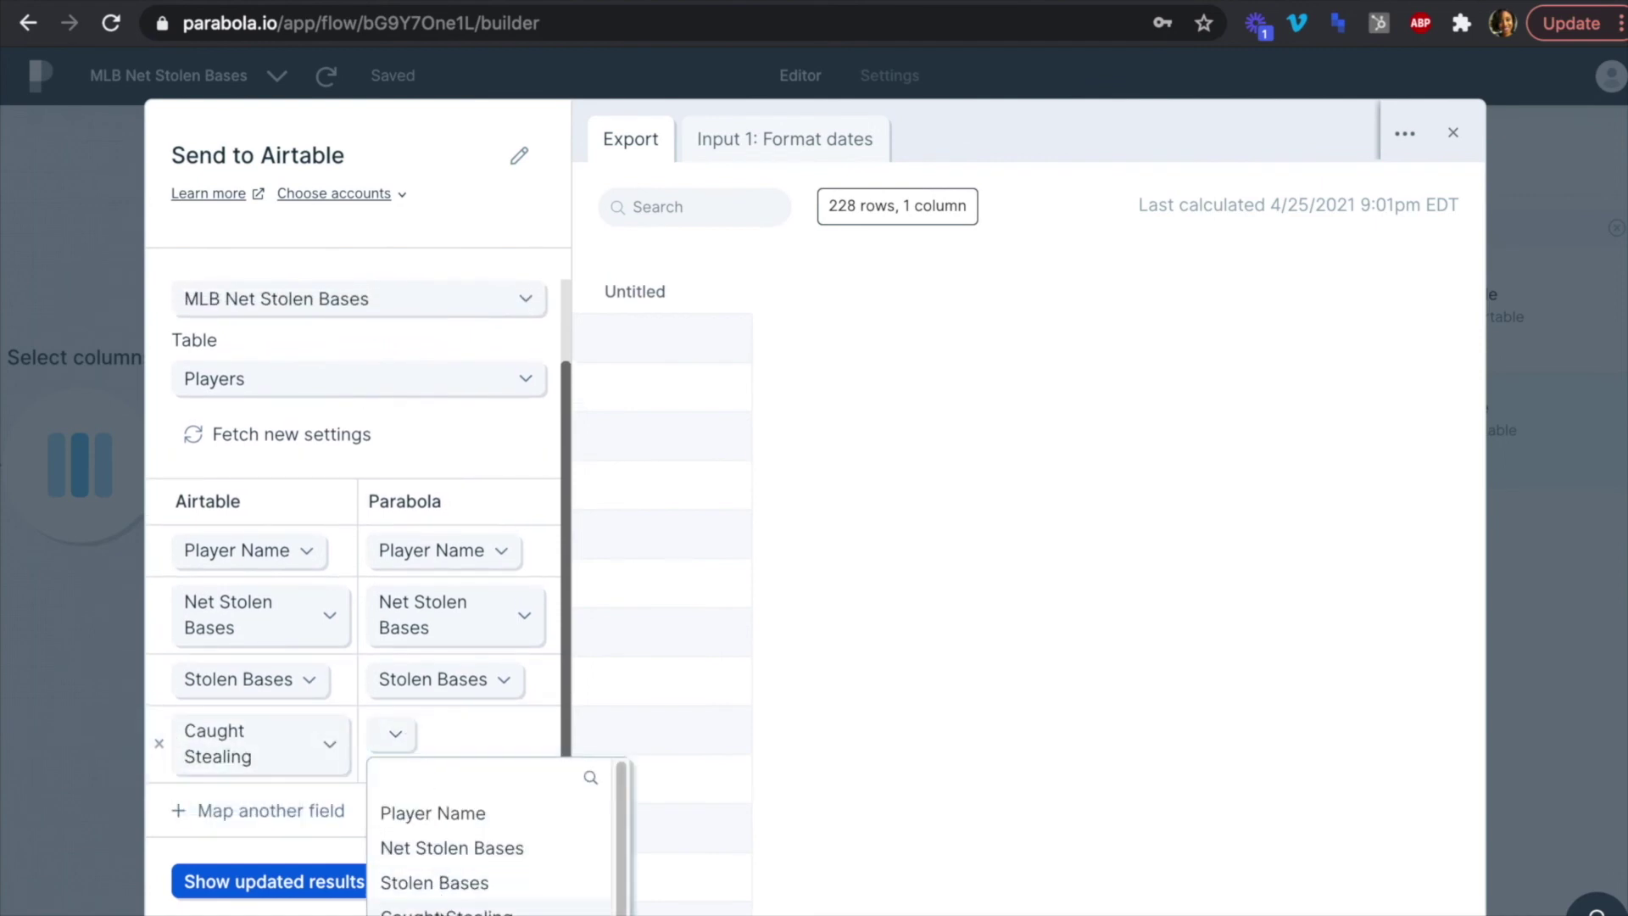
left_click(394, 908)
Add a field mapping from Airtable's Timestamp to Parabola's timestamp column.
left_click(297, 810)
scroll(301, 807, "down", 1)
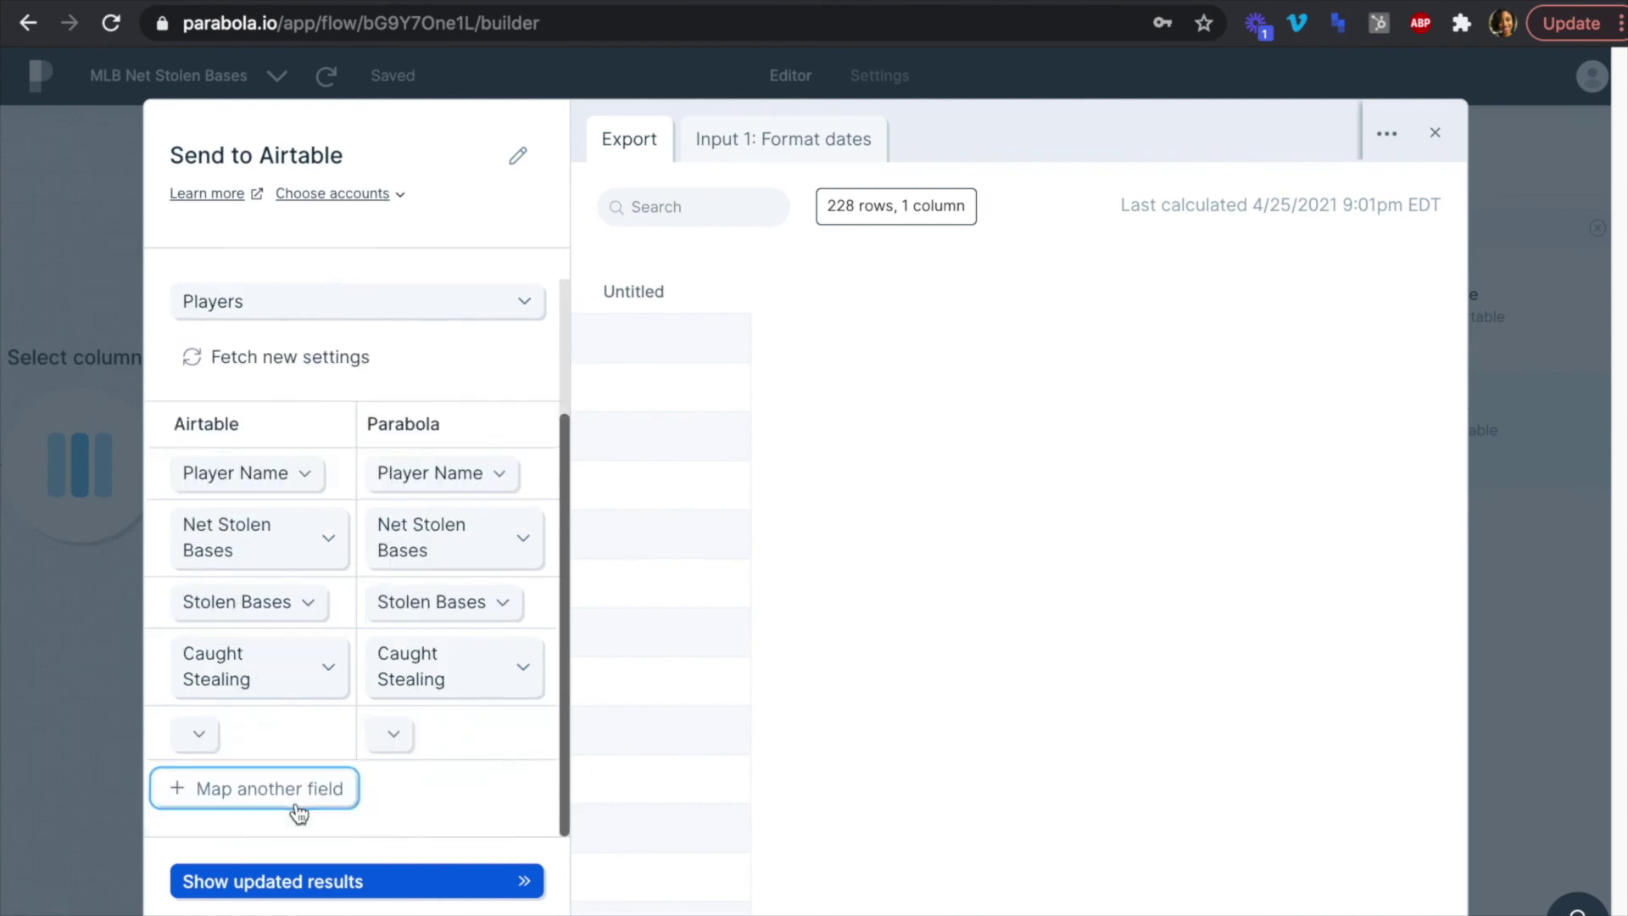
left_click(209, 738)
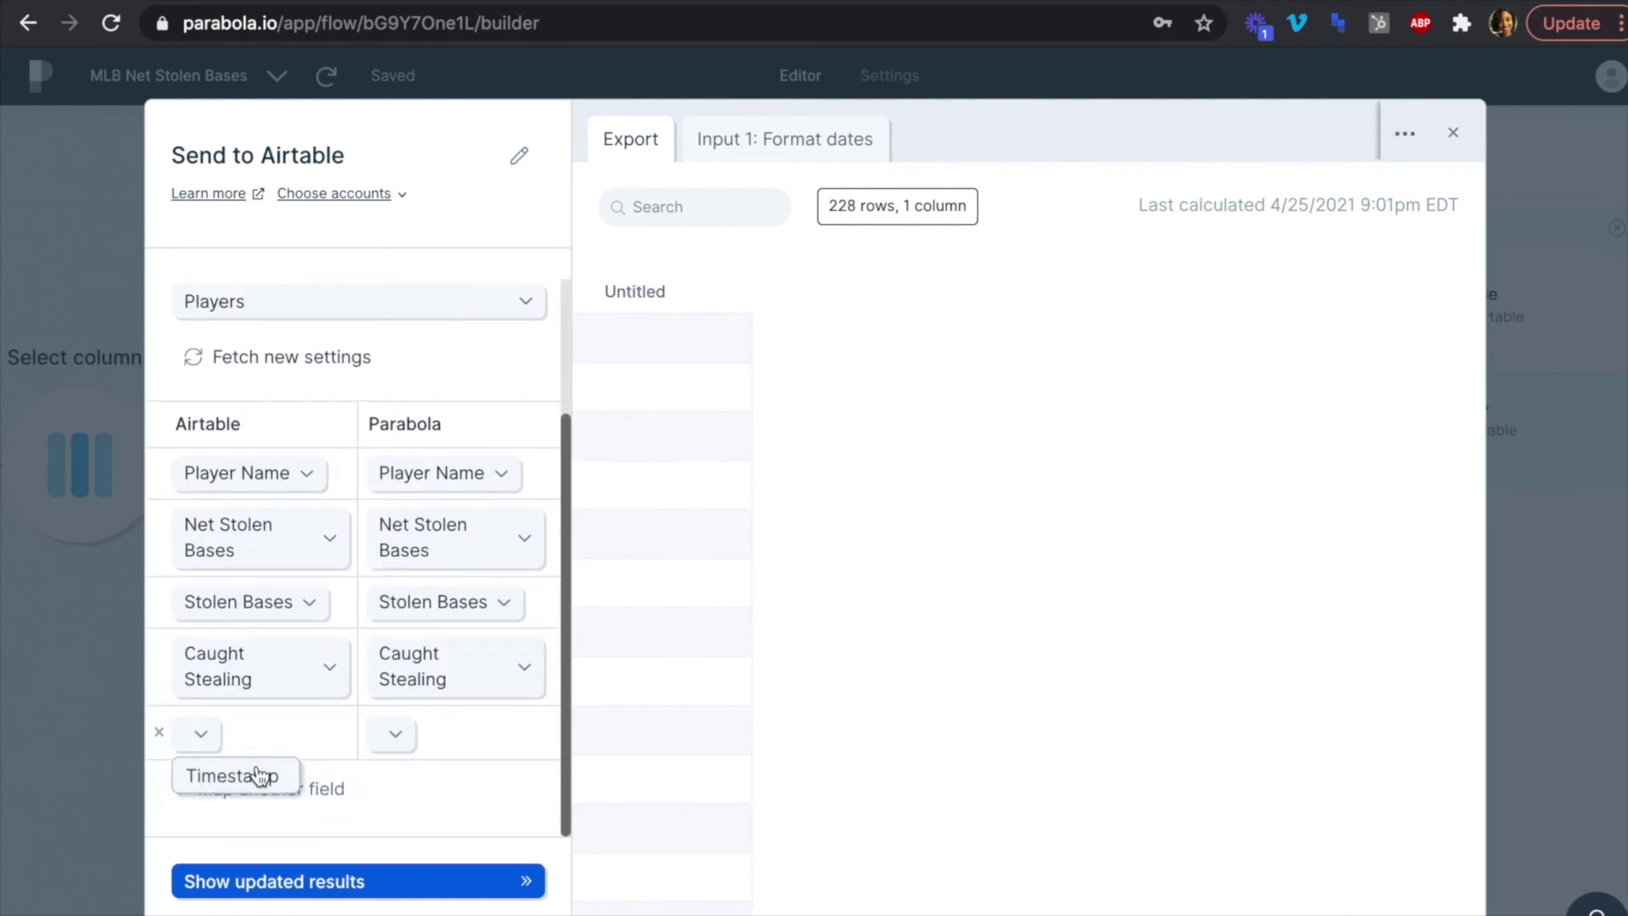
left_click(259, 773)
left_click(395, 736)
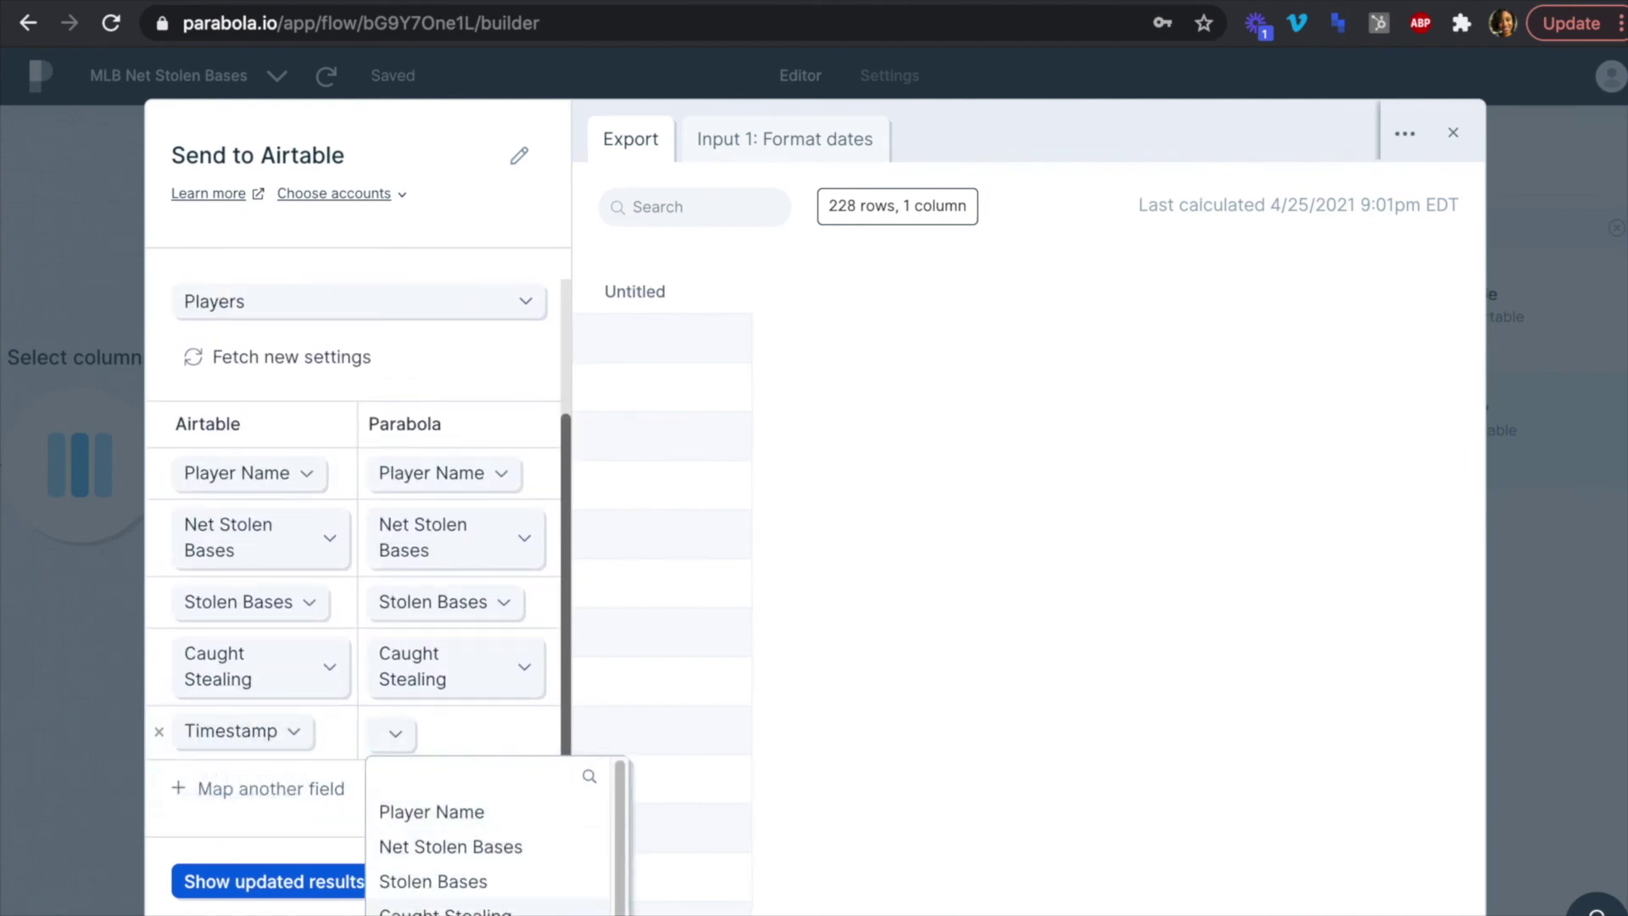
left_click(424, 914)
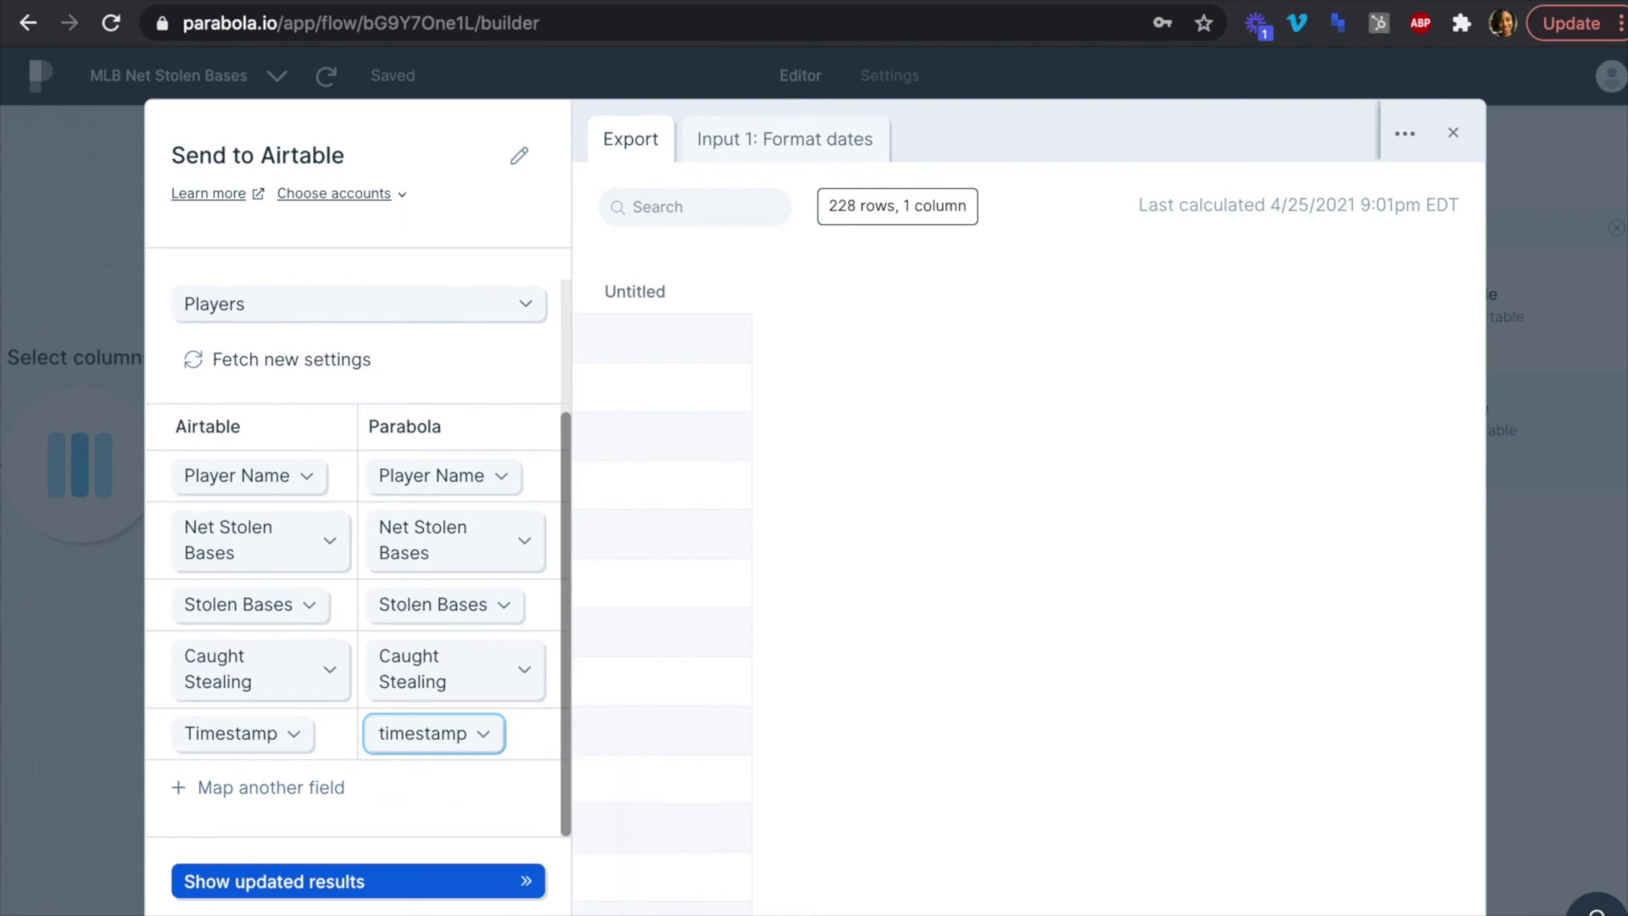
Update the Send to Airtable export results and review the mapped columns across to timestamp.
left_click(387, 879)
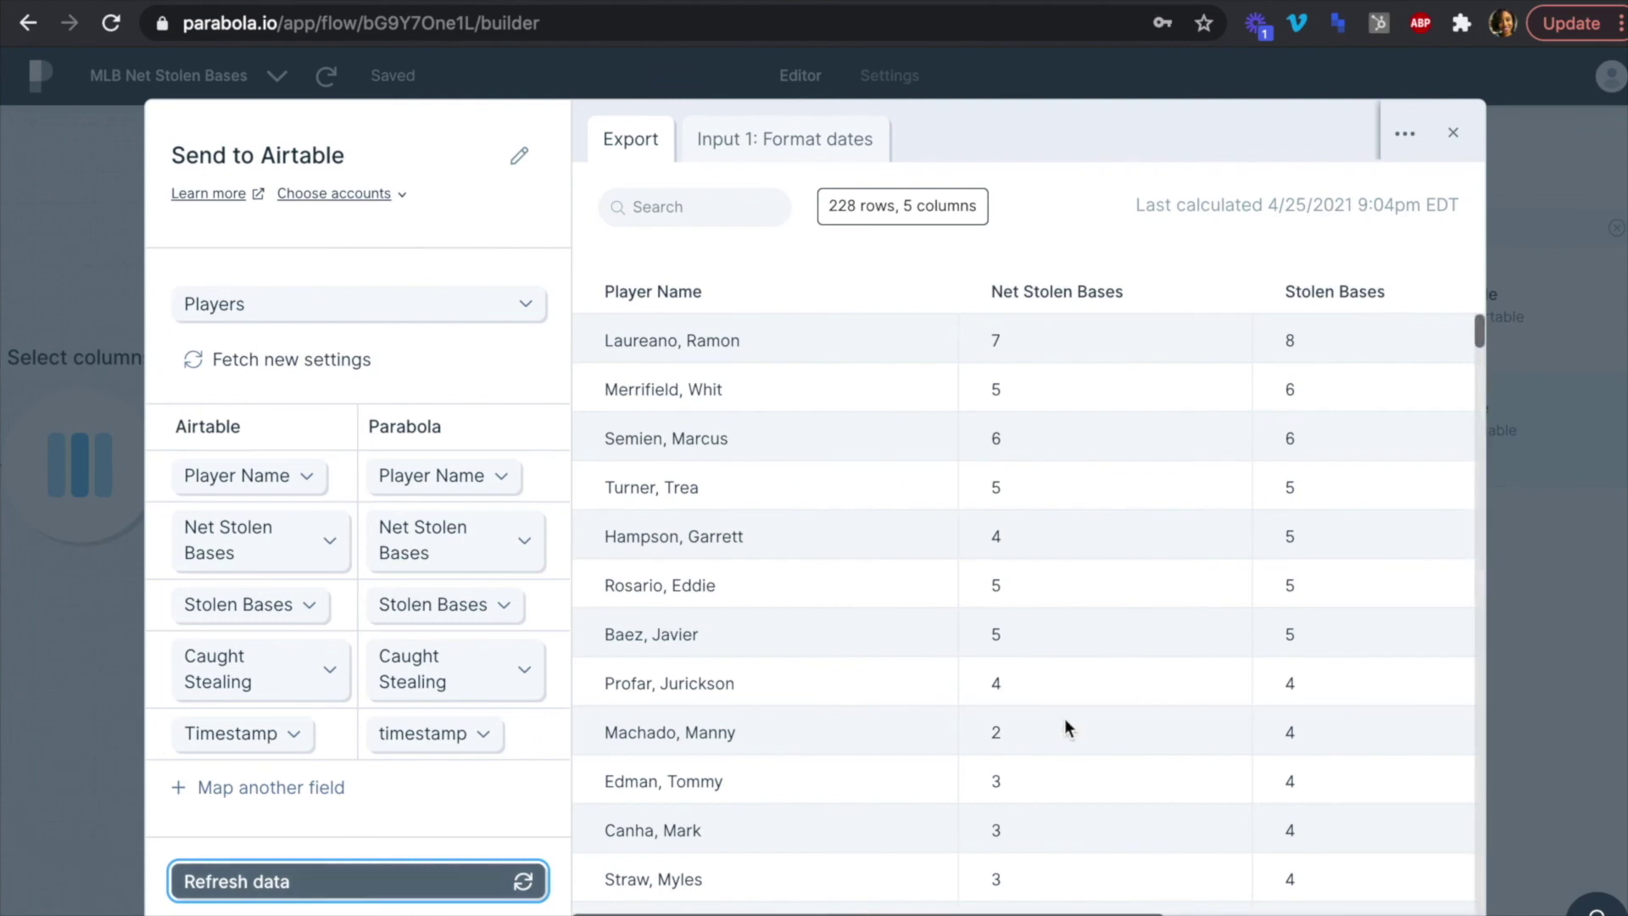
scroll(1065, 719, "right", 2)
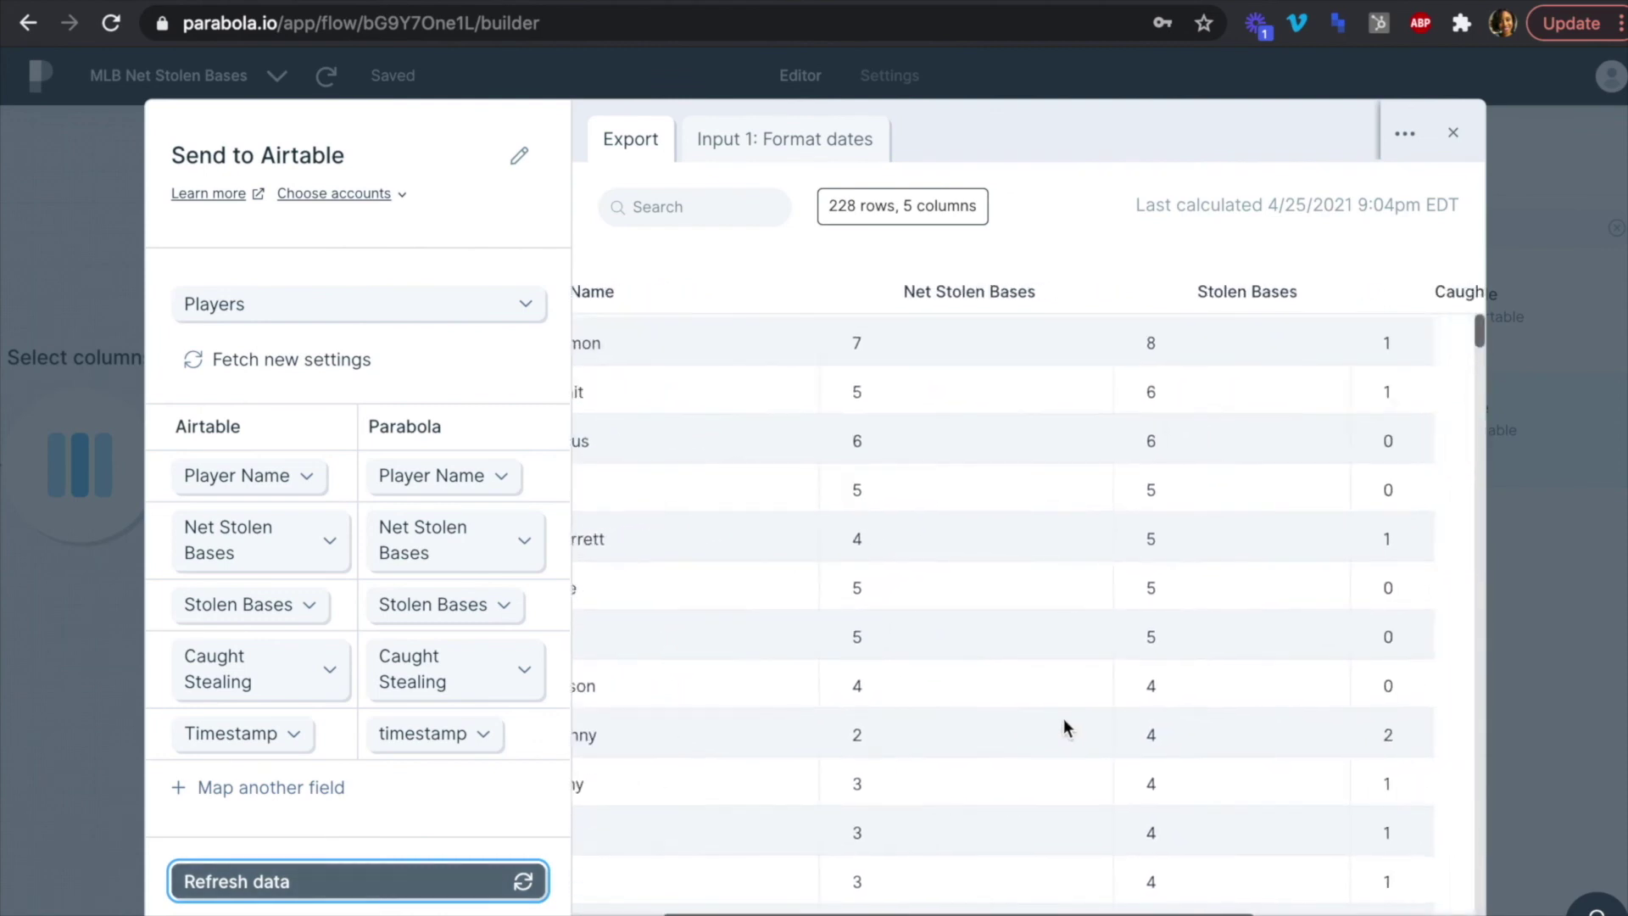
scroll(1063, 719, "right", 2)
scroll(1053, 434, "right", 3)
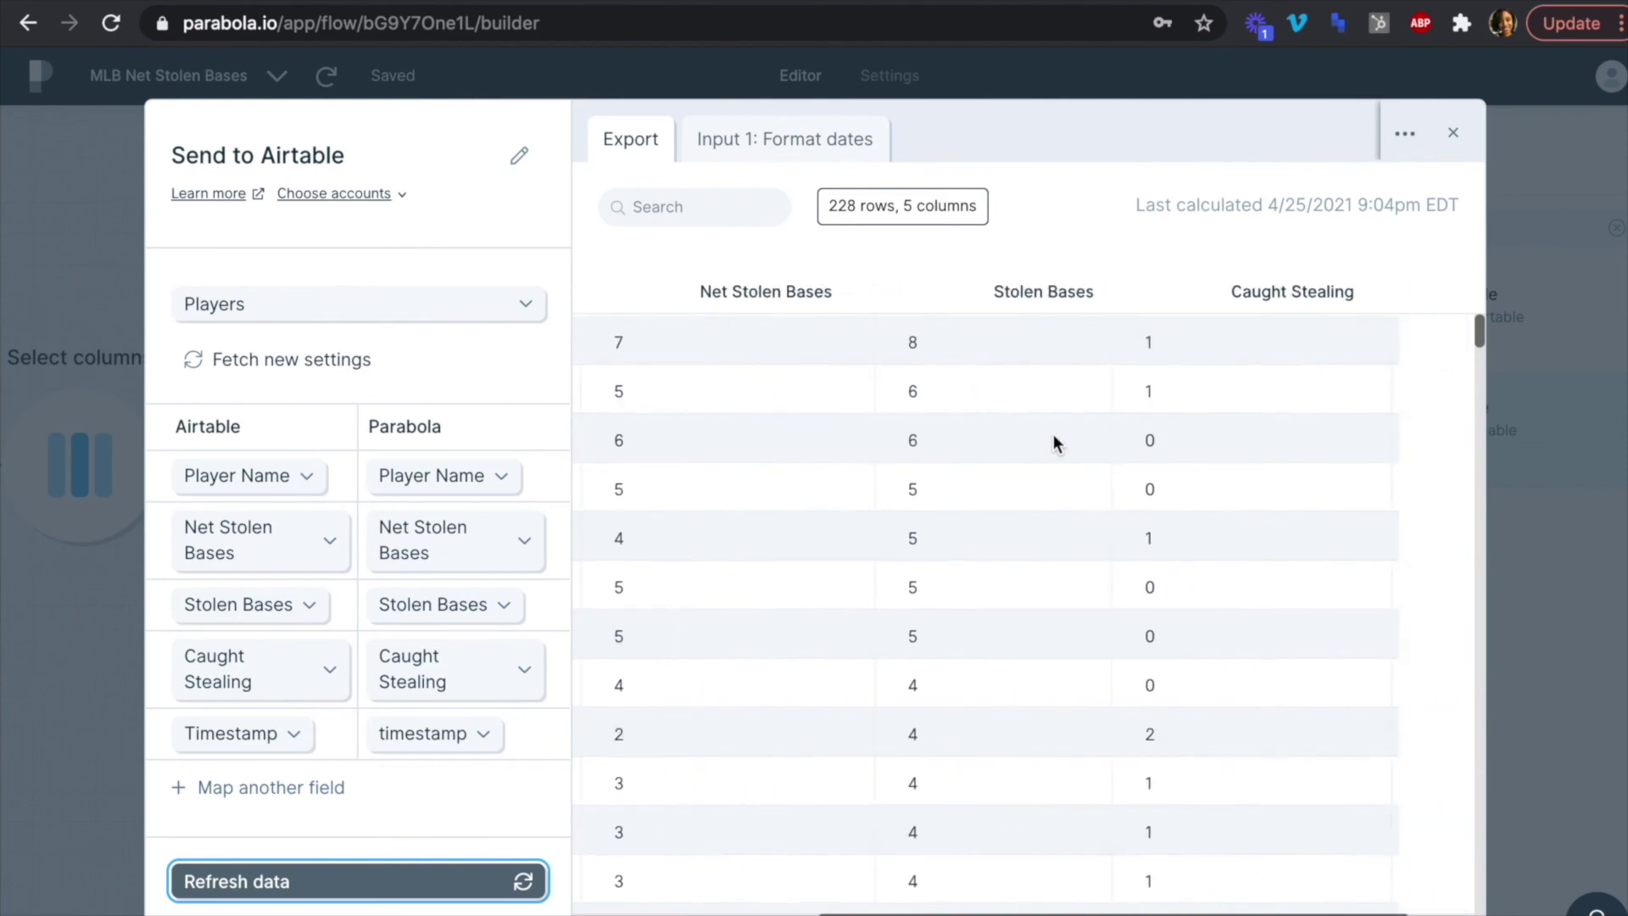
scroll(1053, 434, "right", 3)
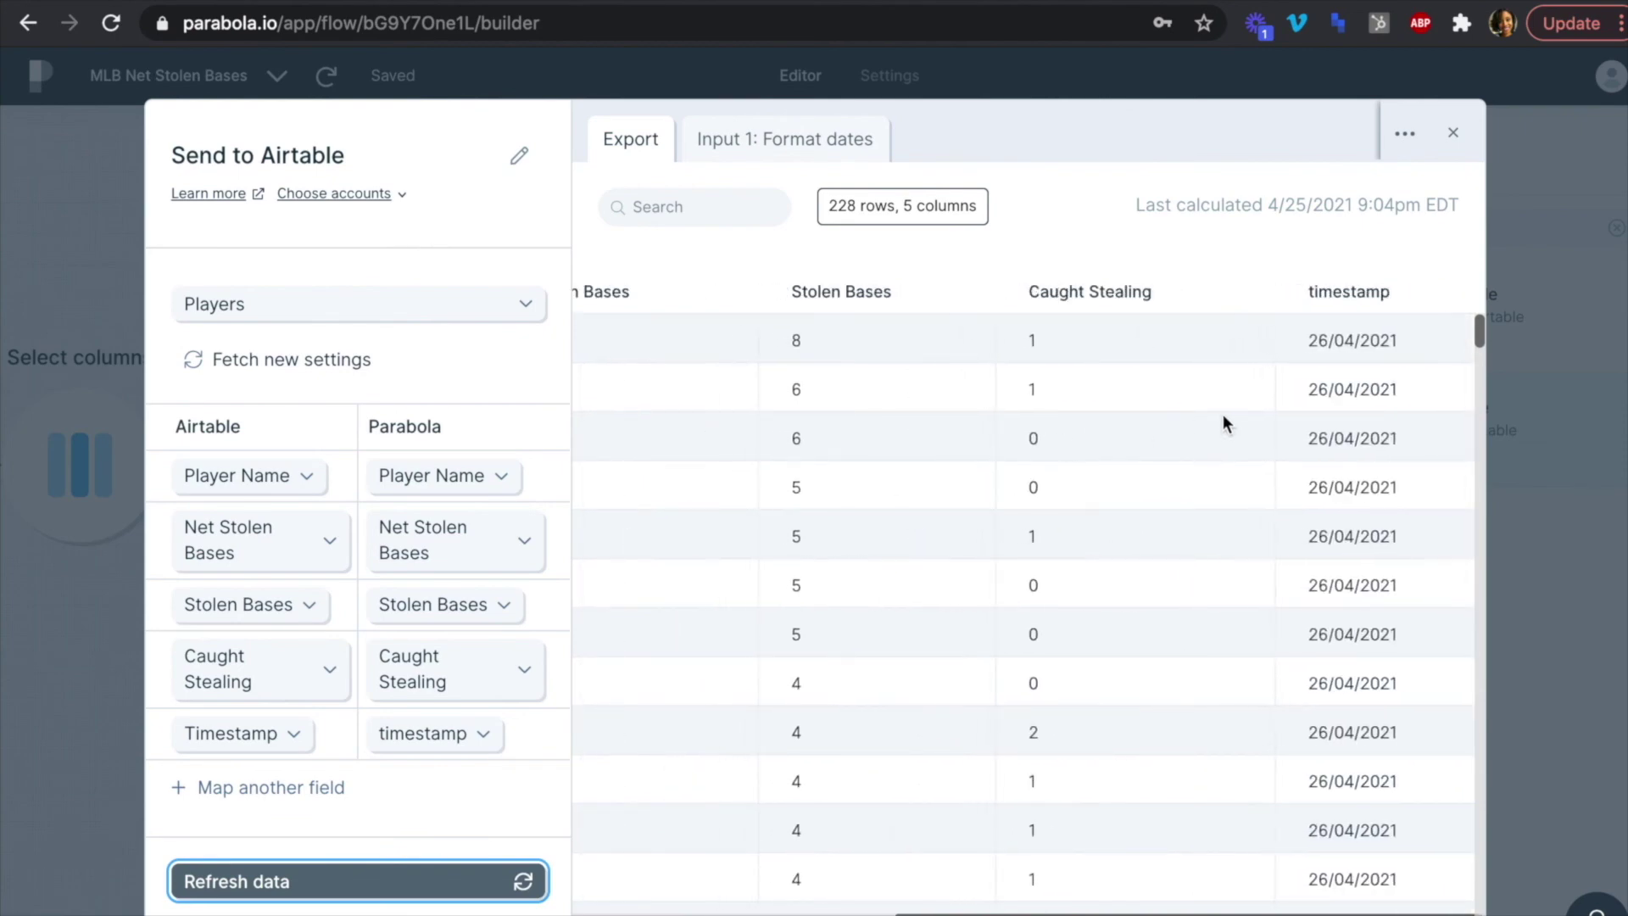
Close the Send to Airtable settings and run the flow, switching to Airtable to review the Players records.
left_click(1451, 134)
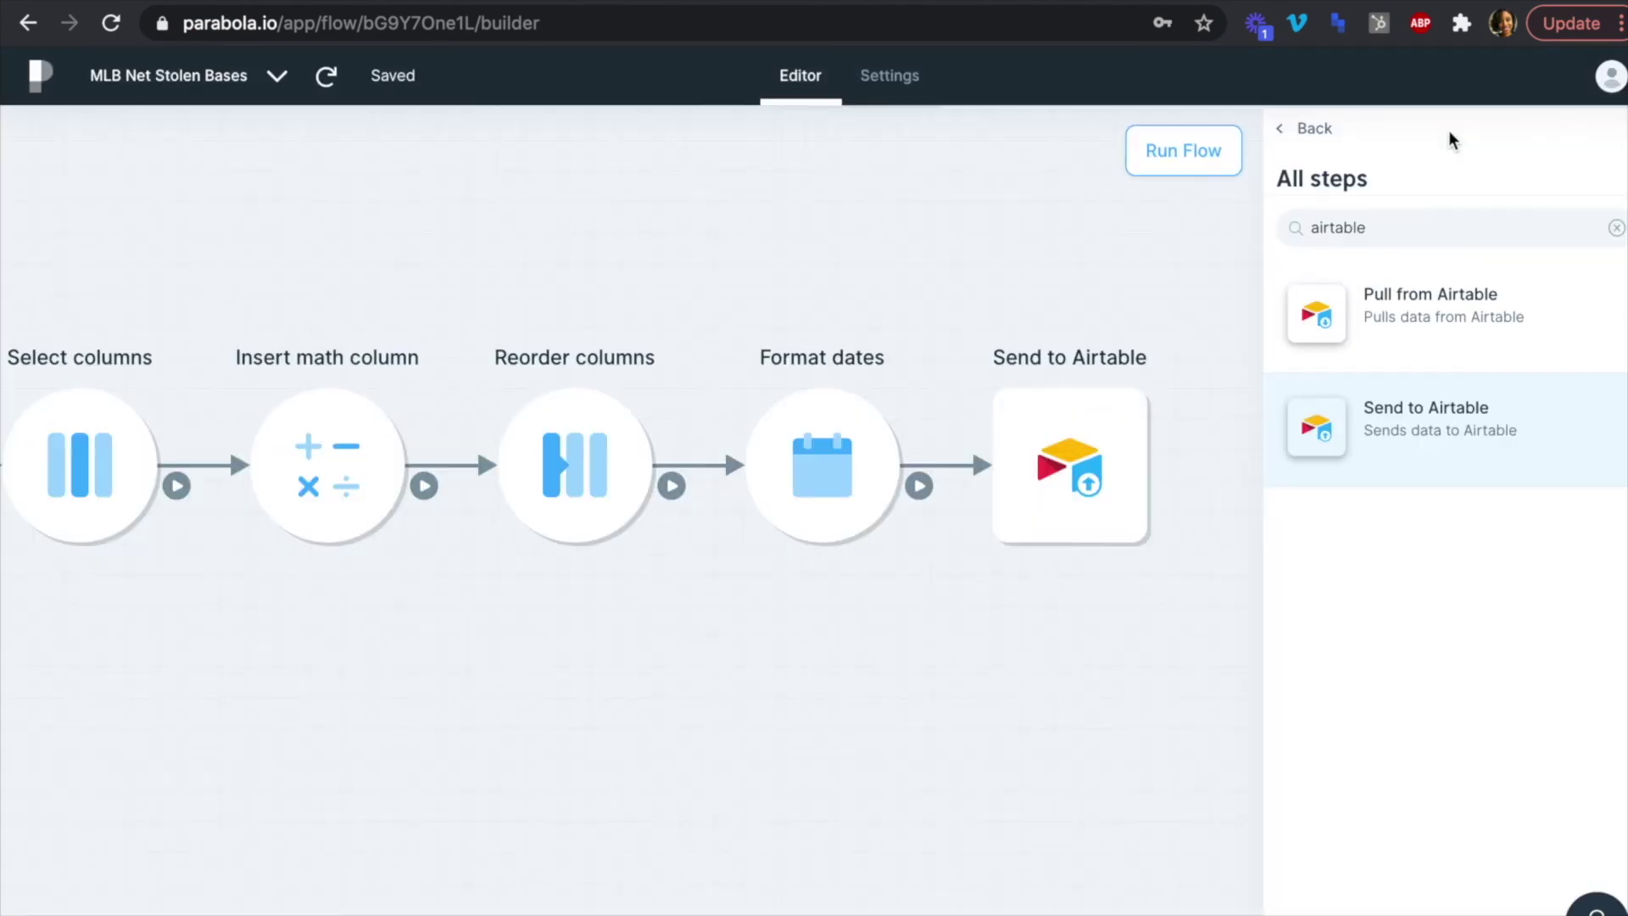
left_click(1184, 165)
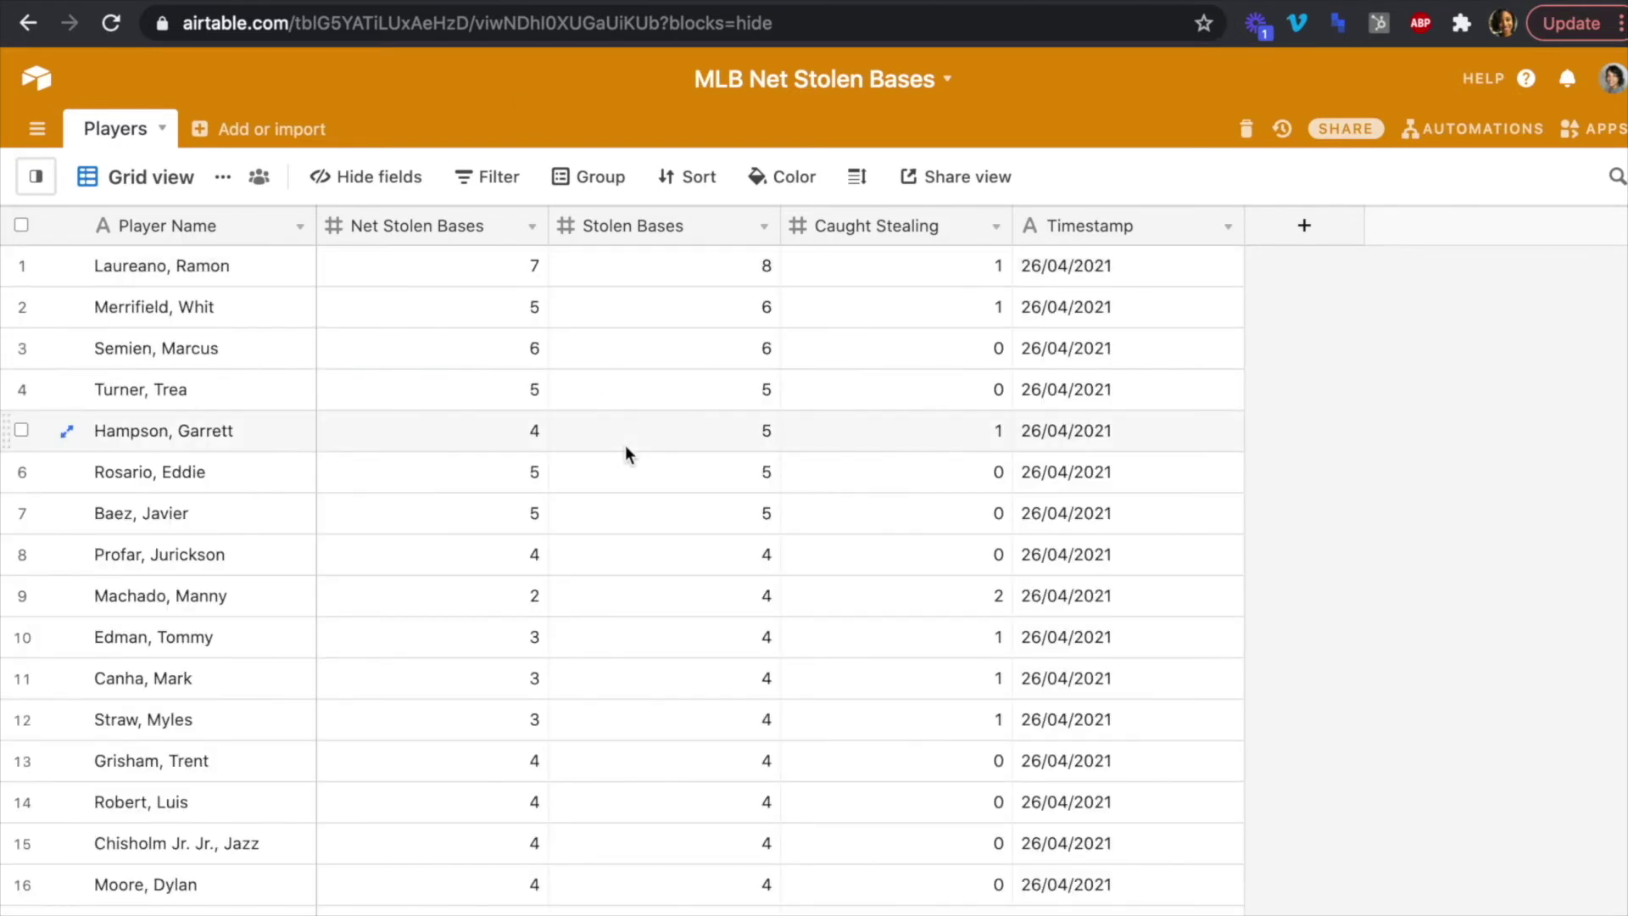
scroll(626, 449, "down", 10)
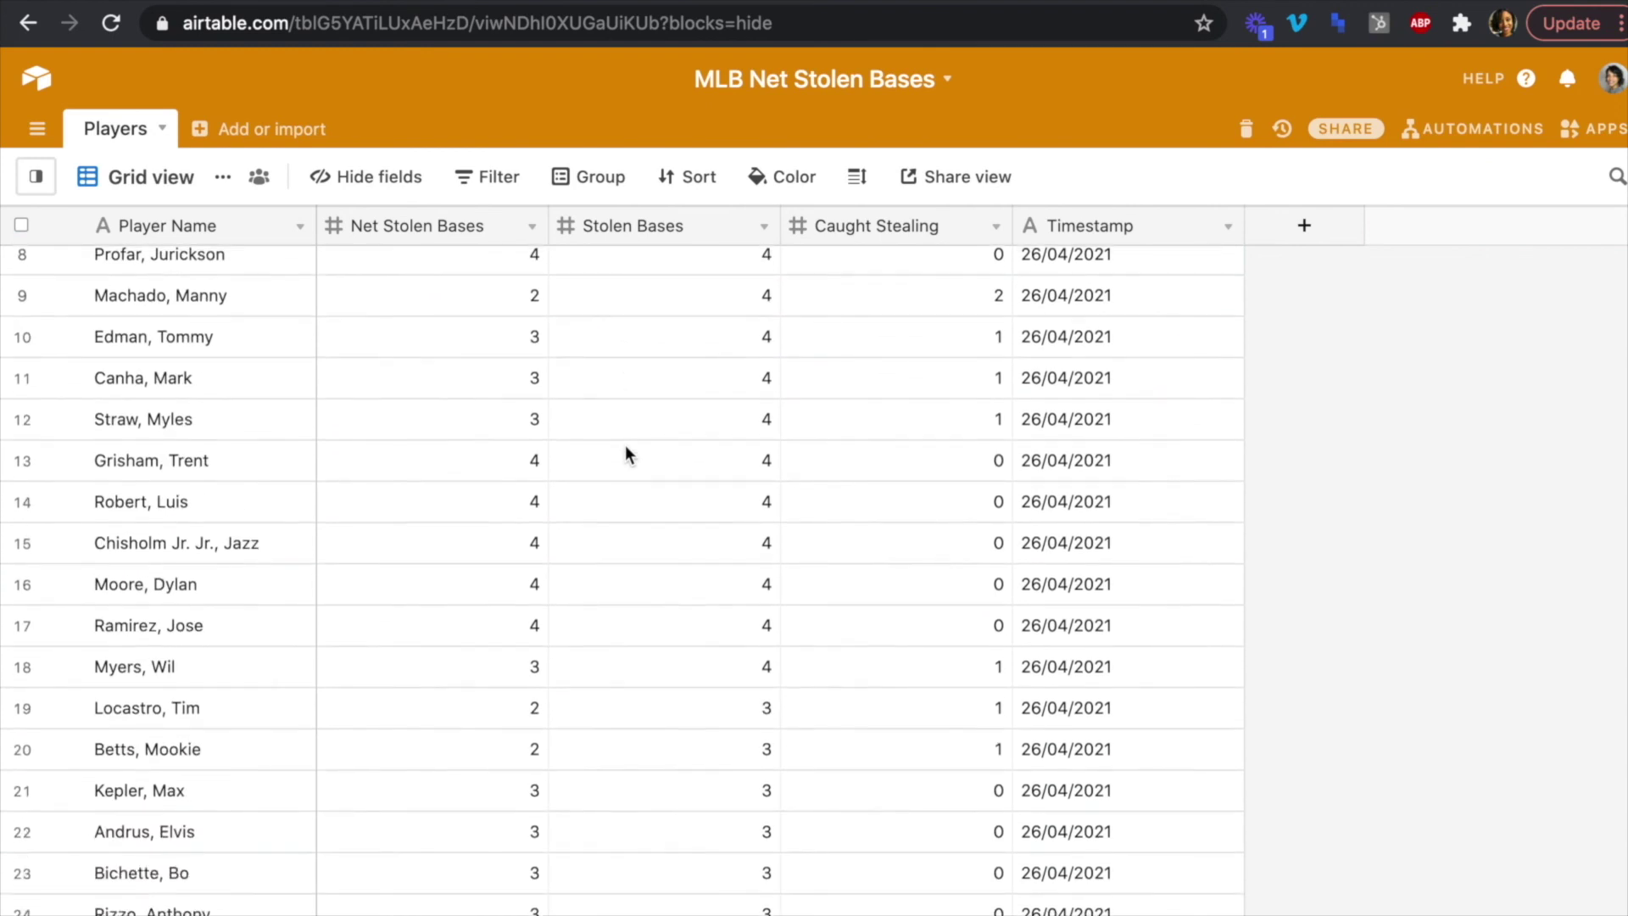
scroll(625, 449, "down", 4)
scroll(625, 450, "up", 14)
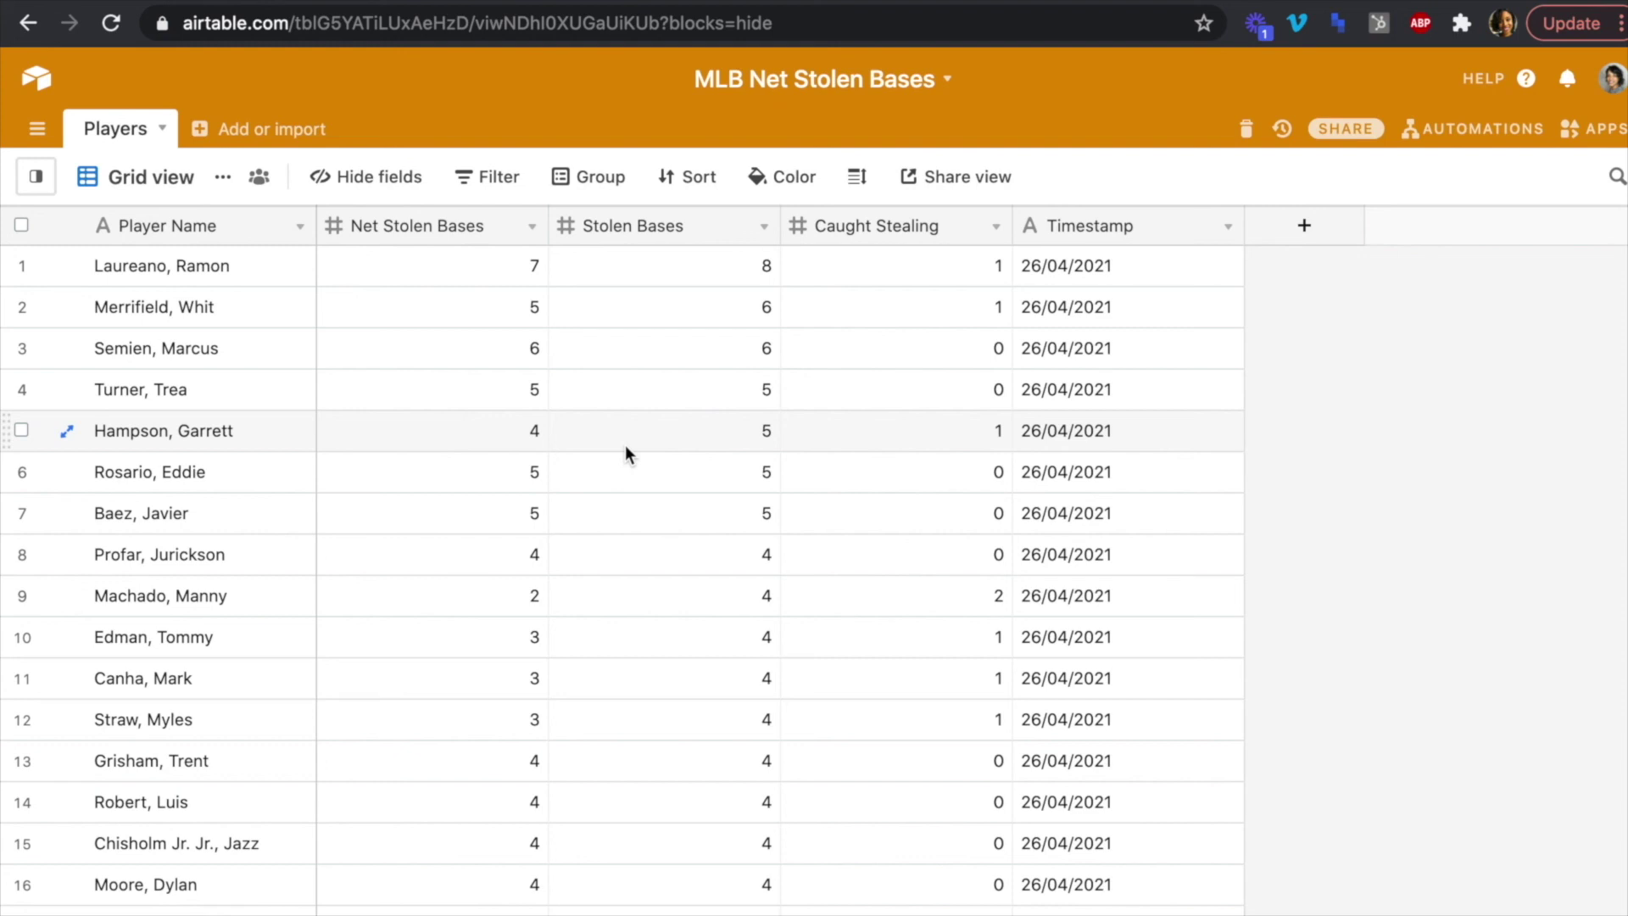
Group the Players grid view by Player Name from A to Z and remove that grouping again.
left_click(580, 187)
left_click(613, 293)
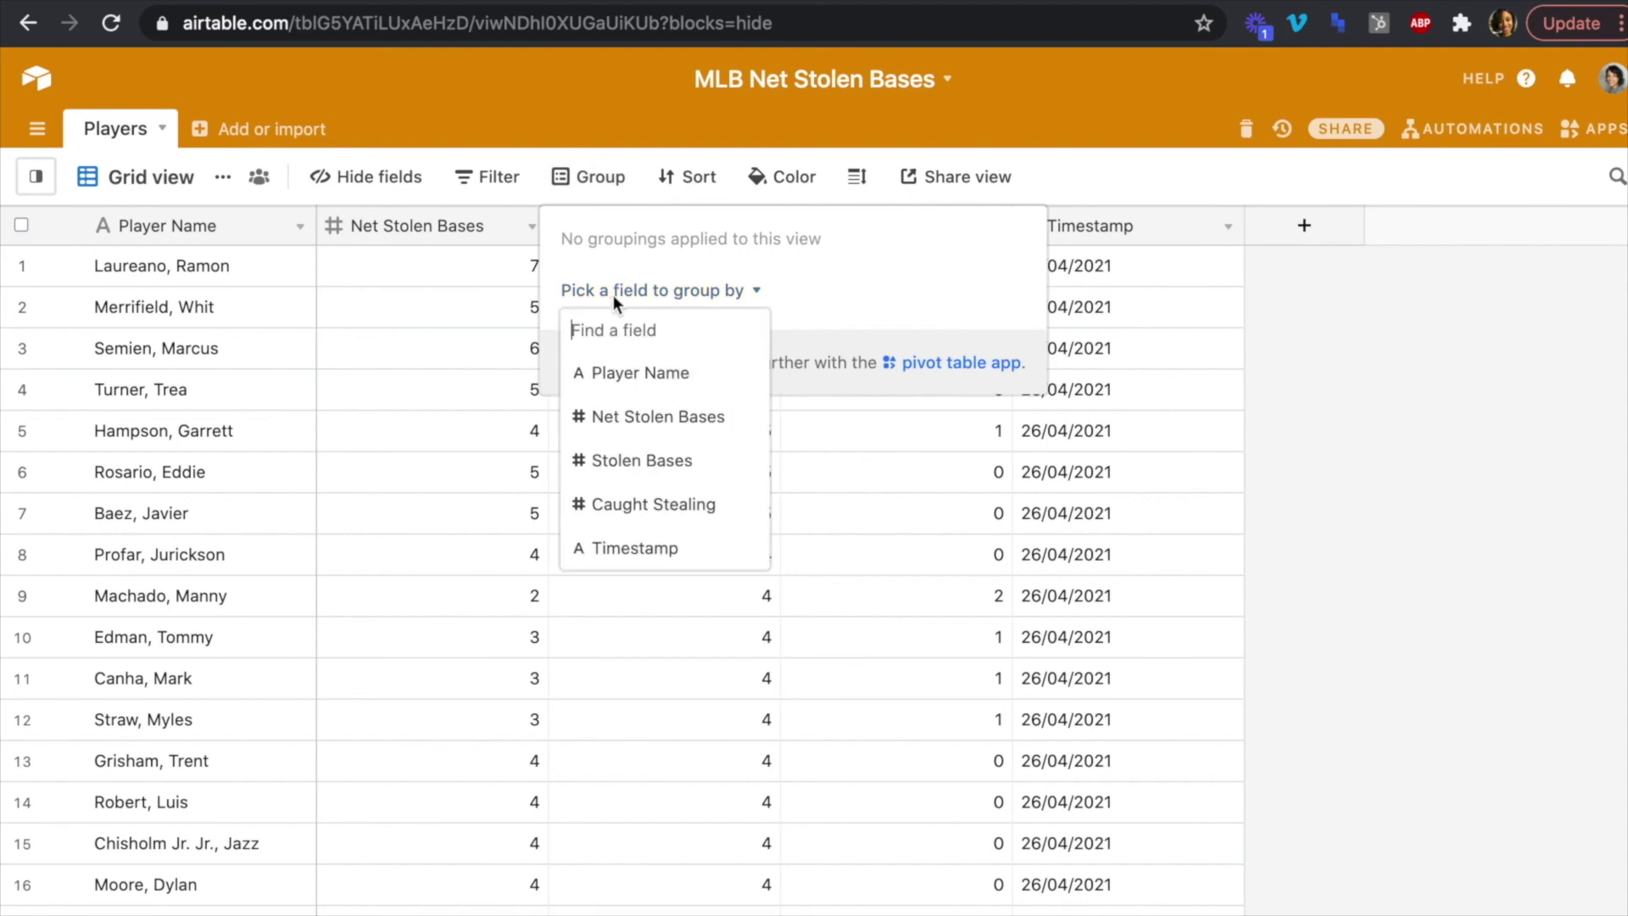
left_click(613, 377)
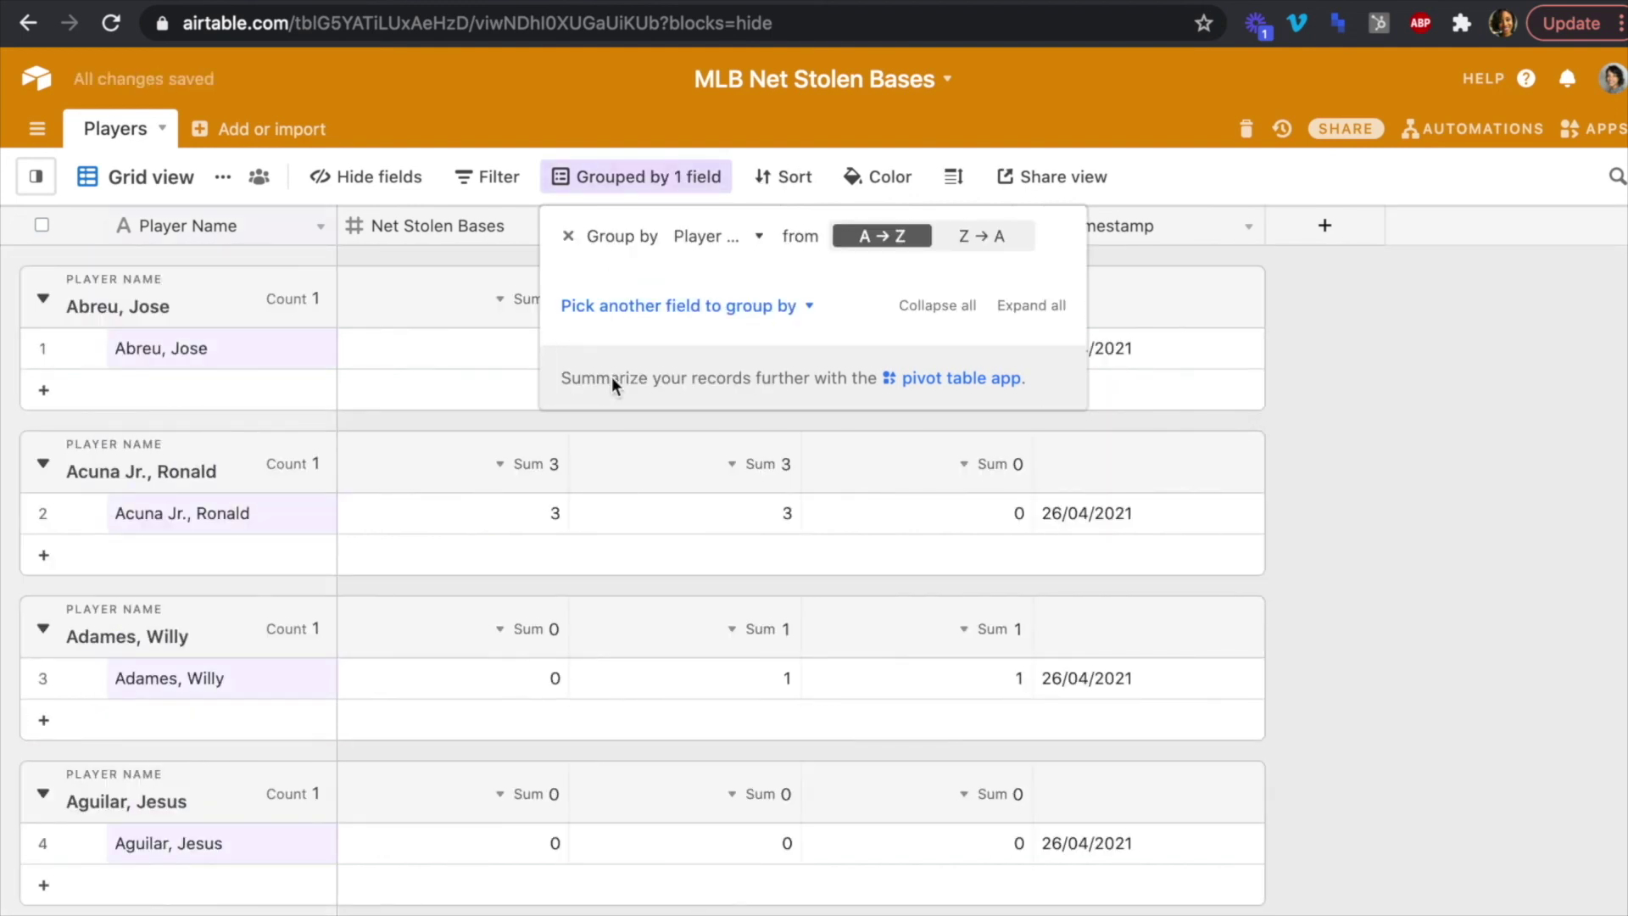
left_click(1469, 293)
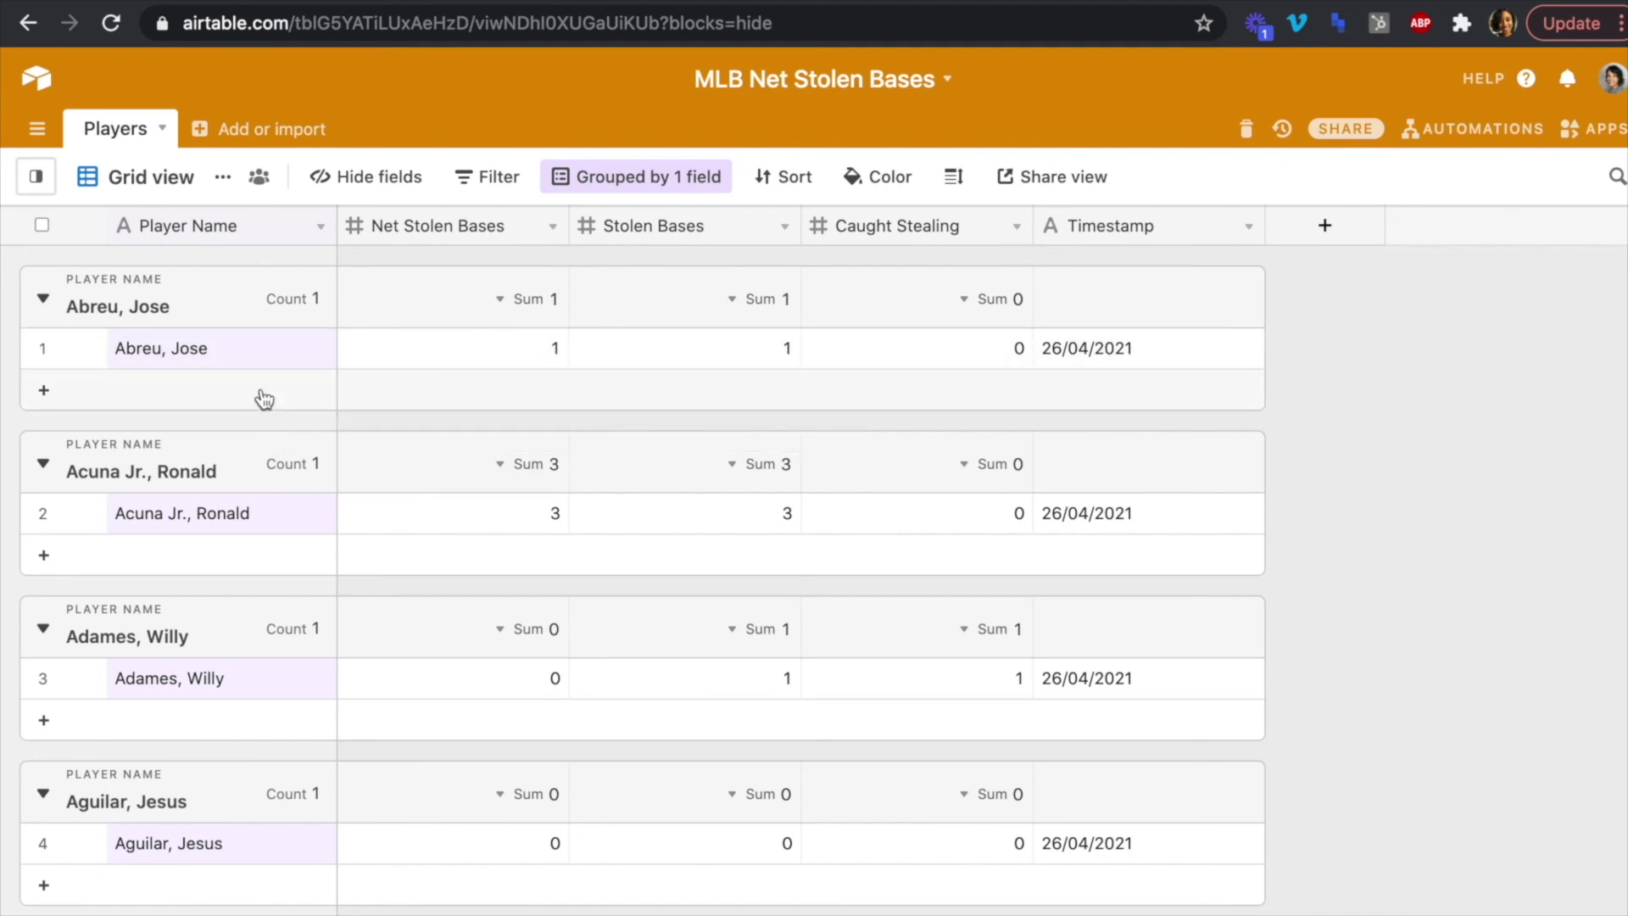
left_click(681, 182)
left_click(568, 240)
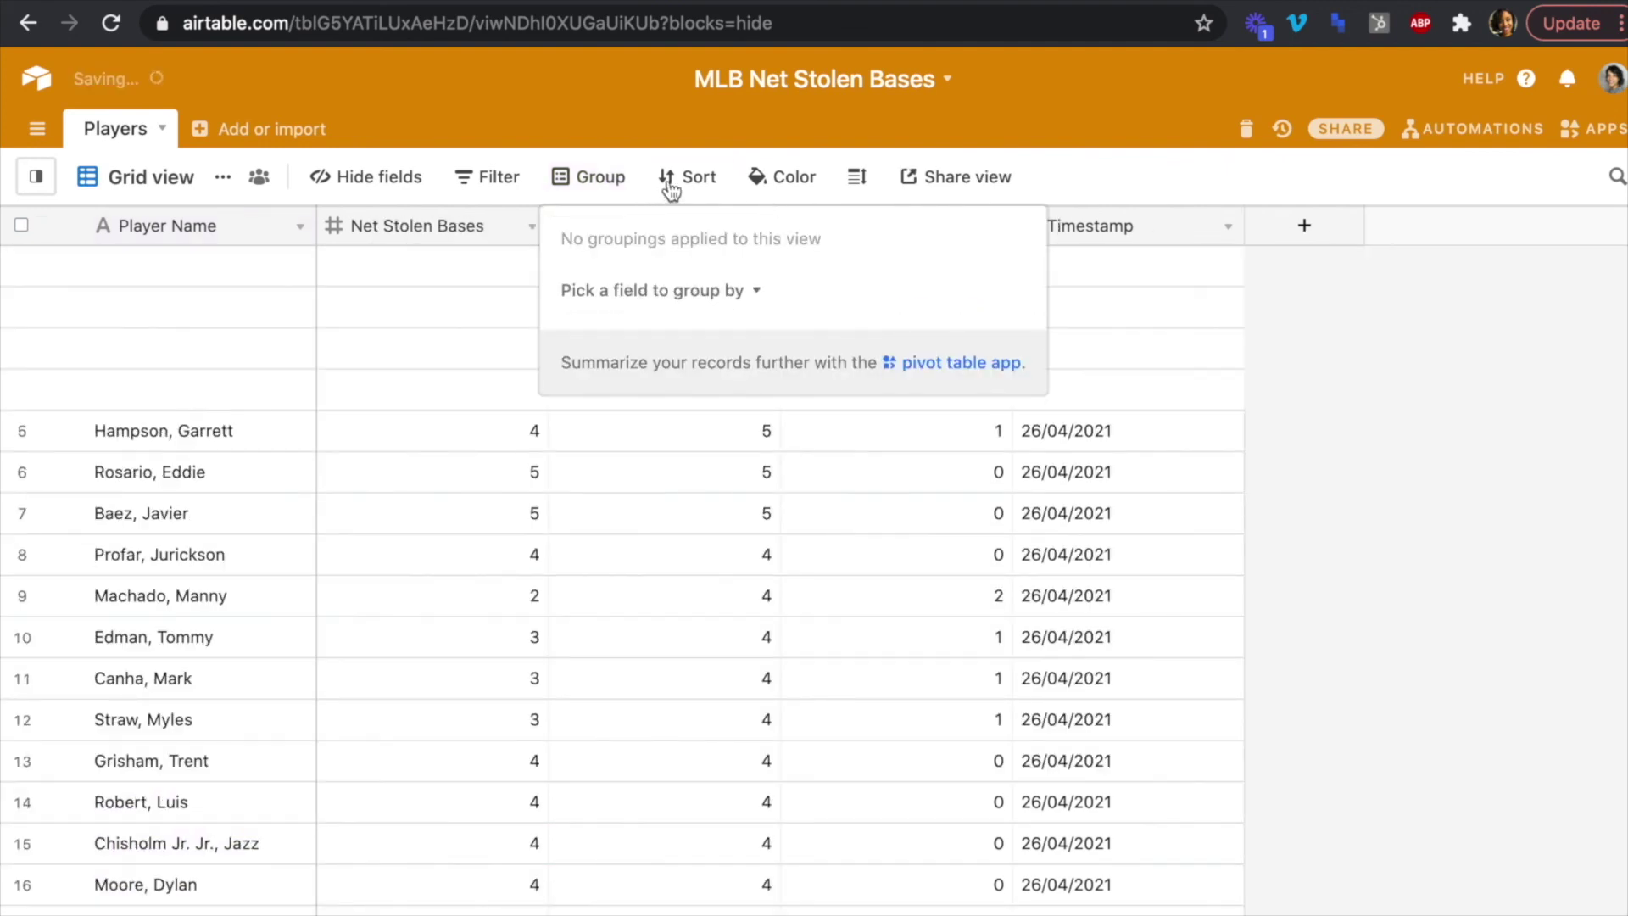
Sort the Players grid view by Net Stolen Bases in descending order (9 → 1).
left_click(684, 183)
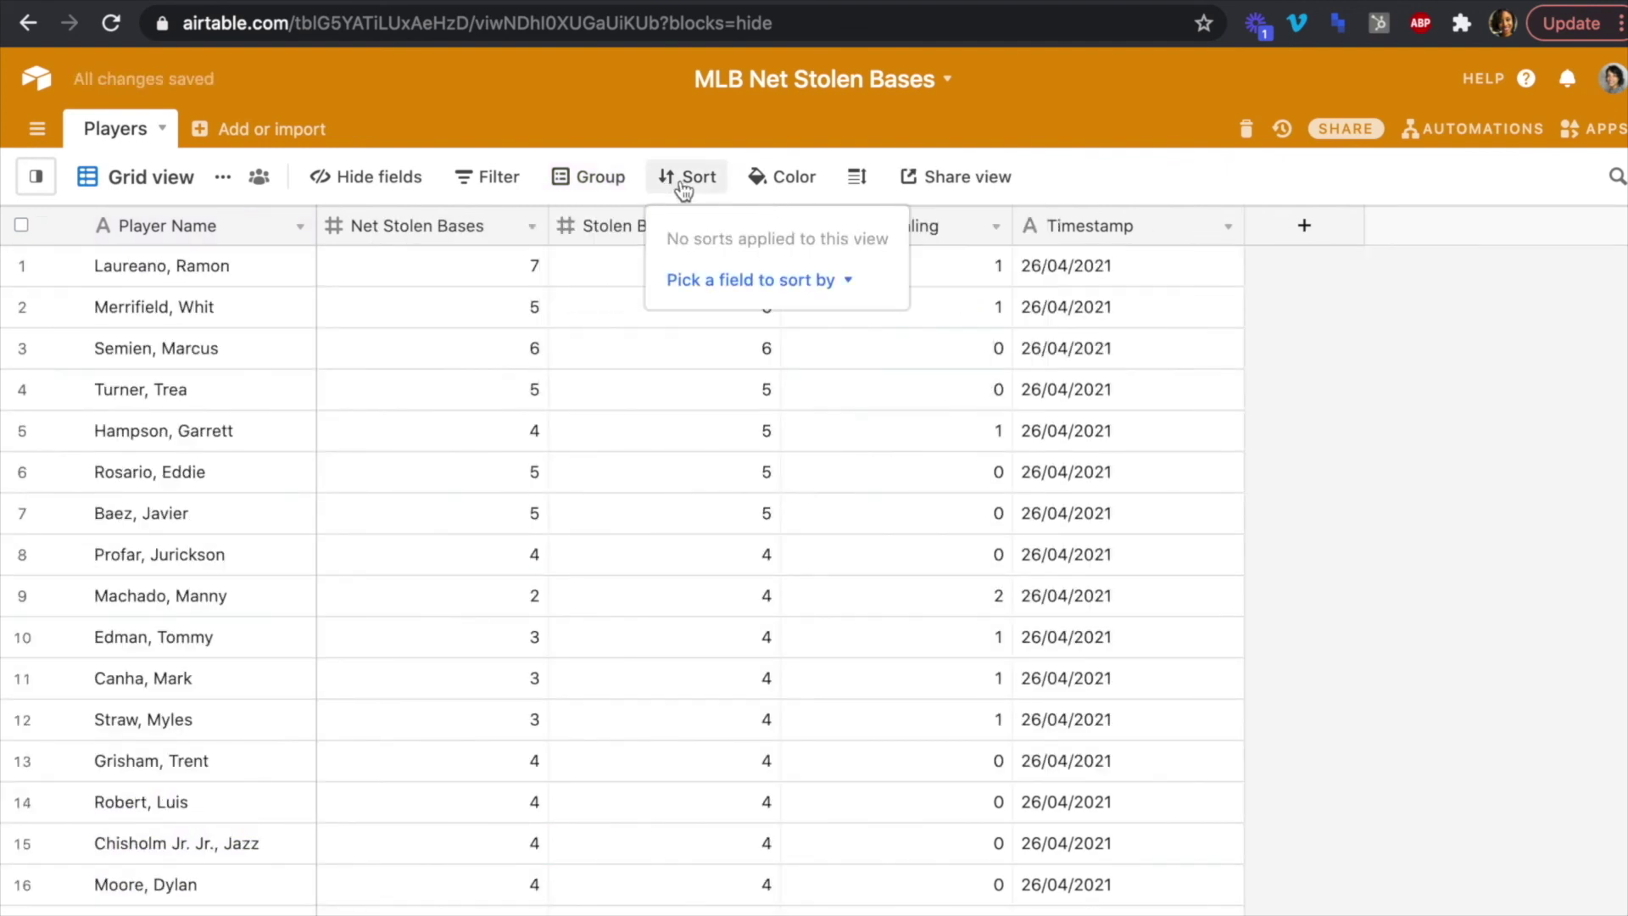
left_click(716, 278)
left_click(727, 408)
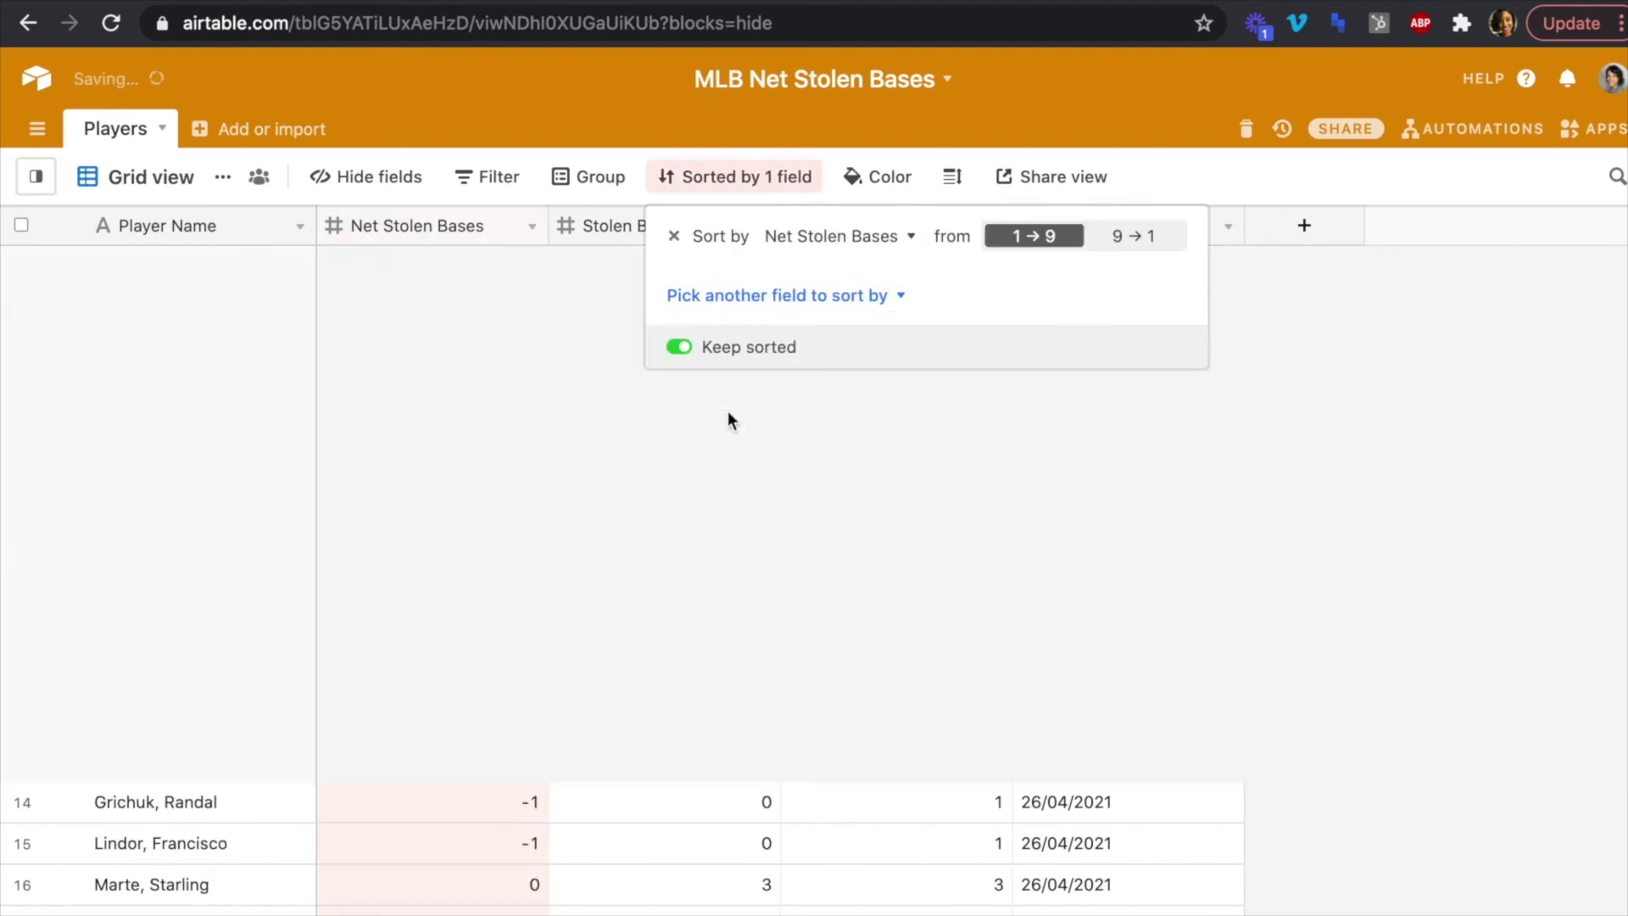
left_click(1144, 242)
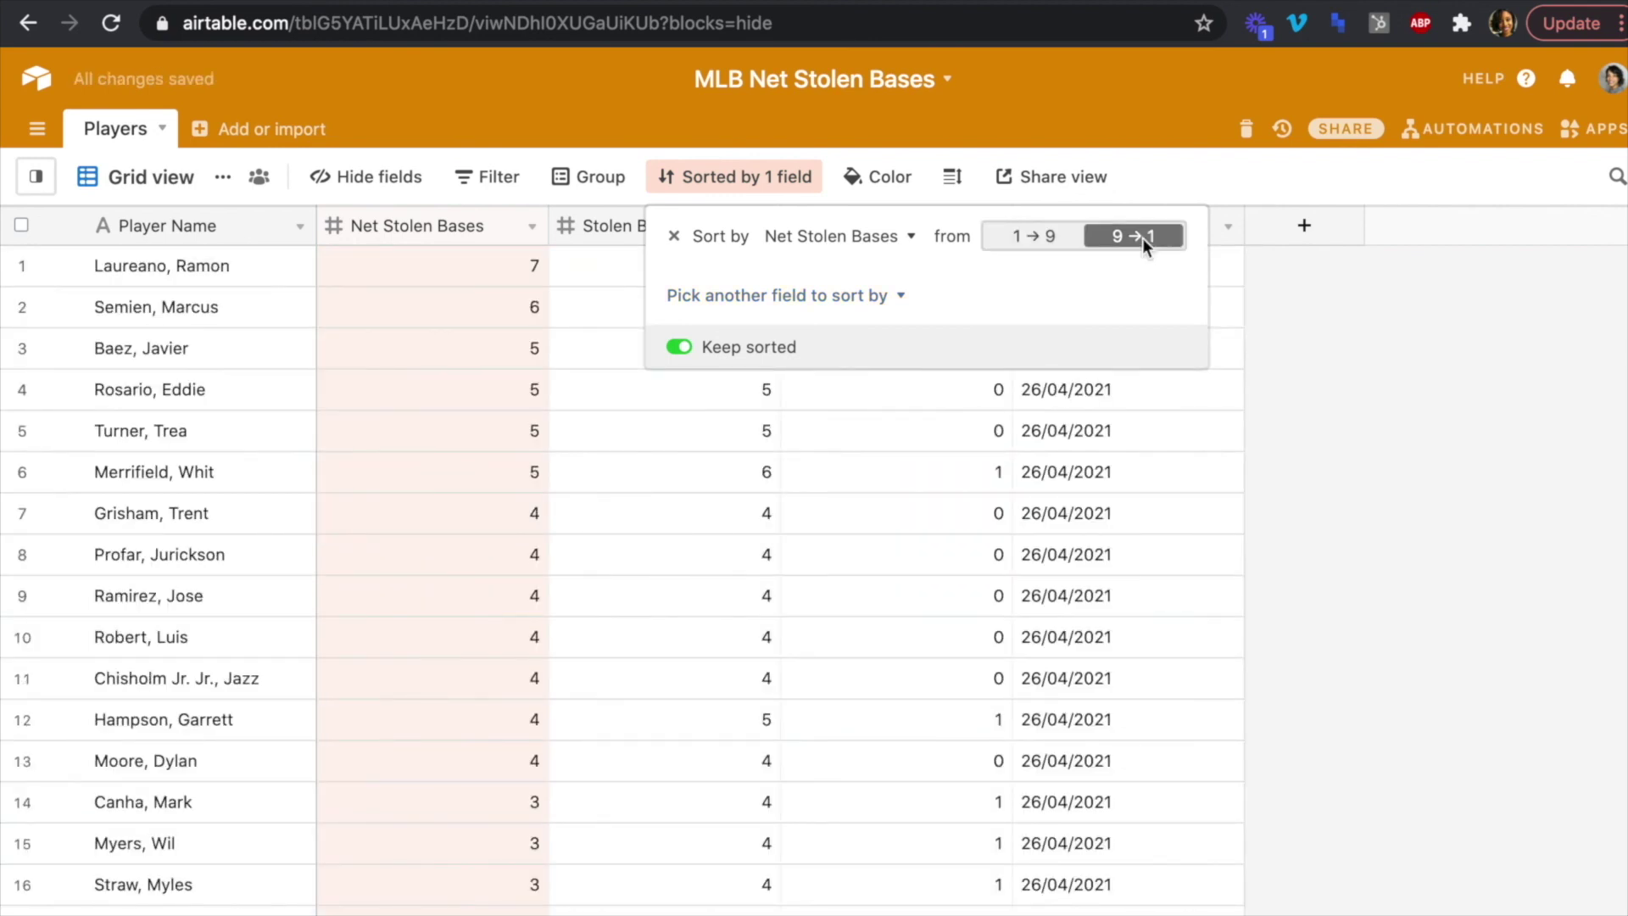
left_click(1350, 311)
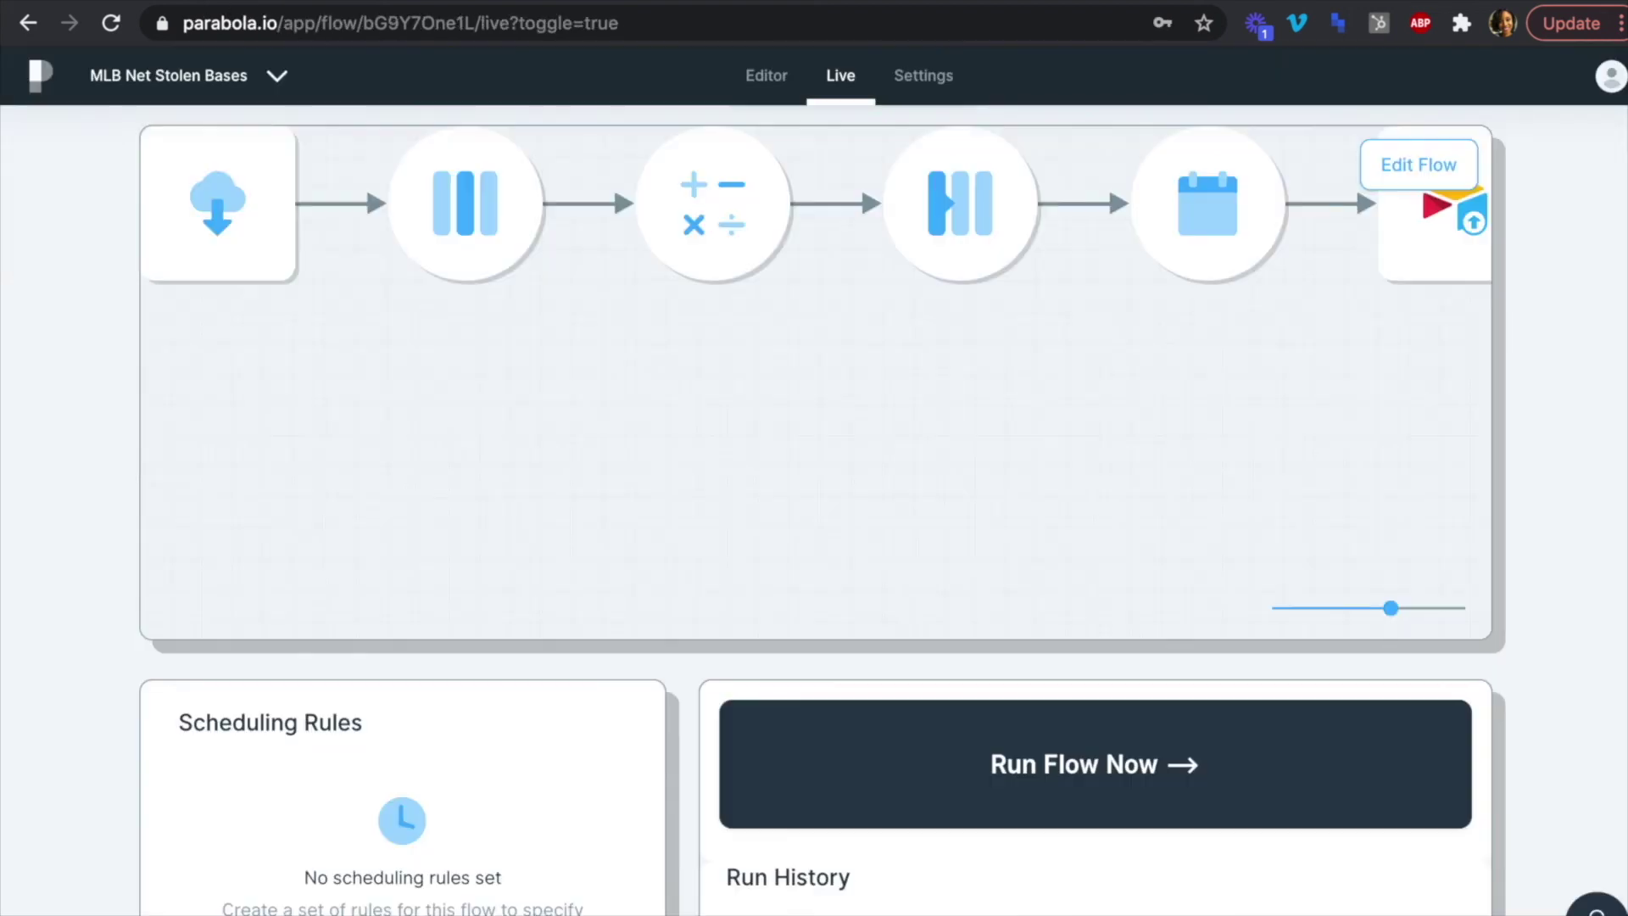
Switch to Parabola's live flow page and create a scheduling rule that runs once per day on Sundays only.
scroll(515, 614, "down", 3)
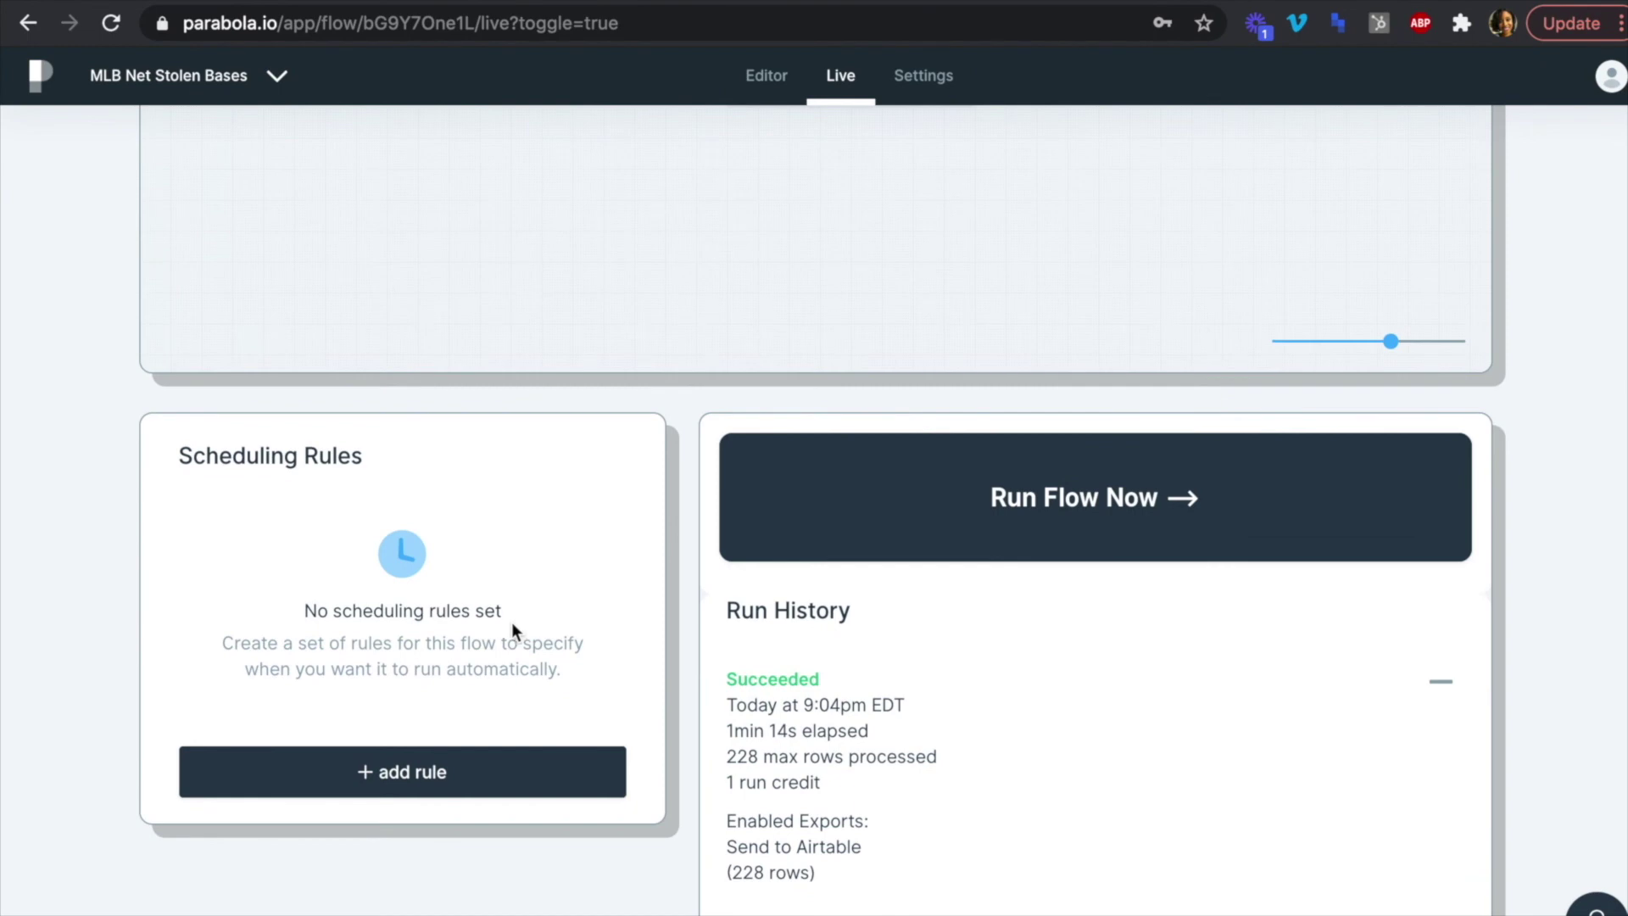
left_click(413, 784)
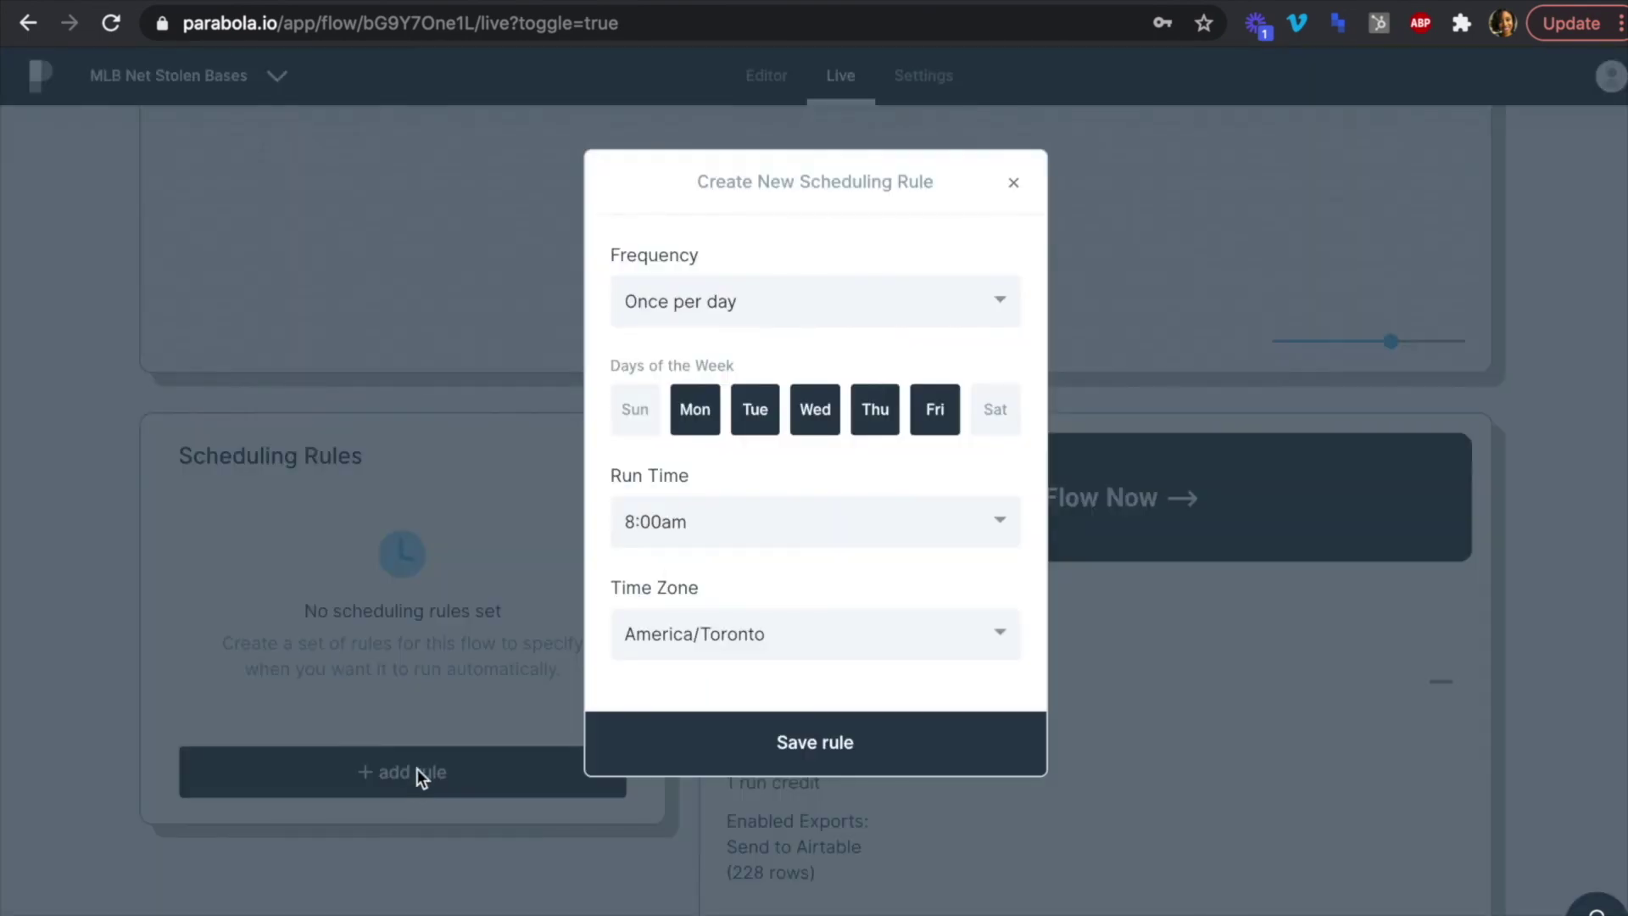
left_click(791, 302)
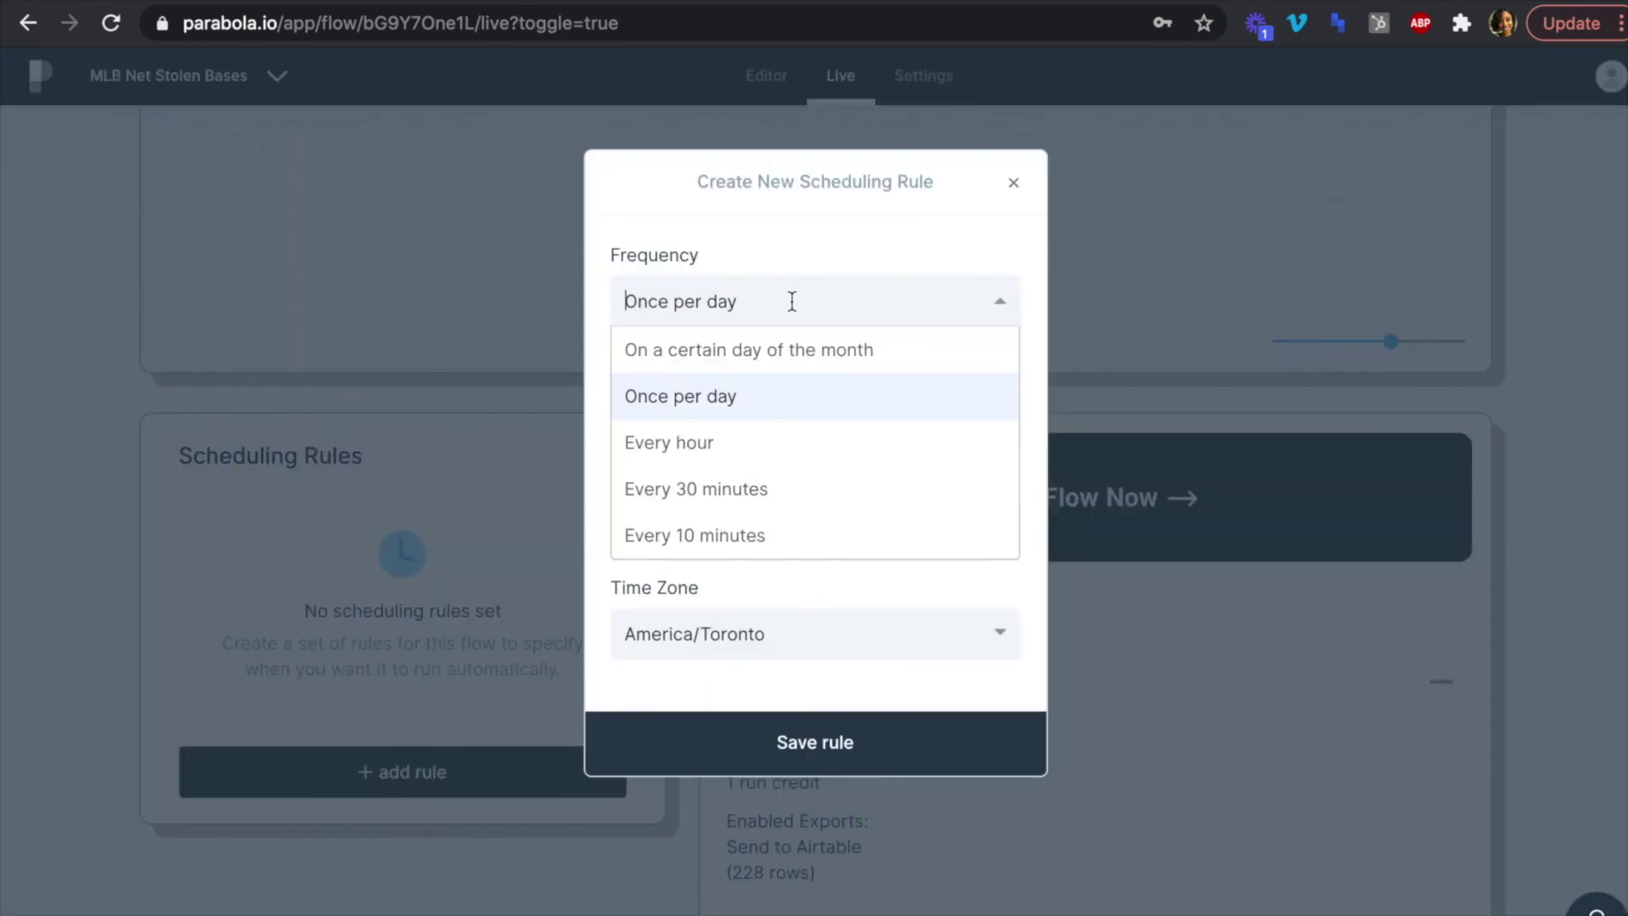
left_click(764, 414)
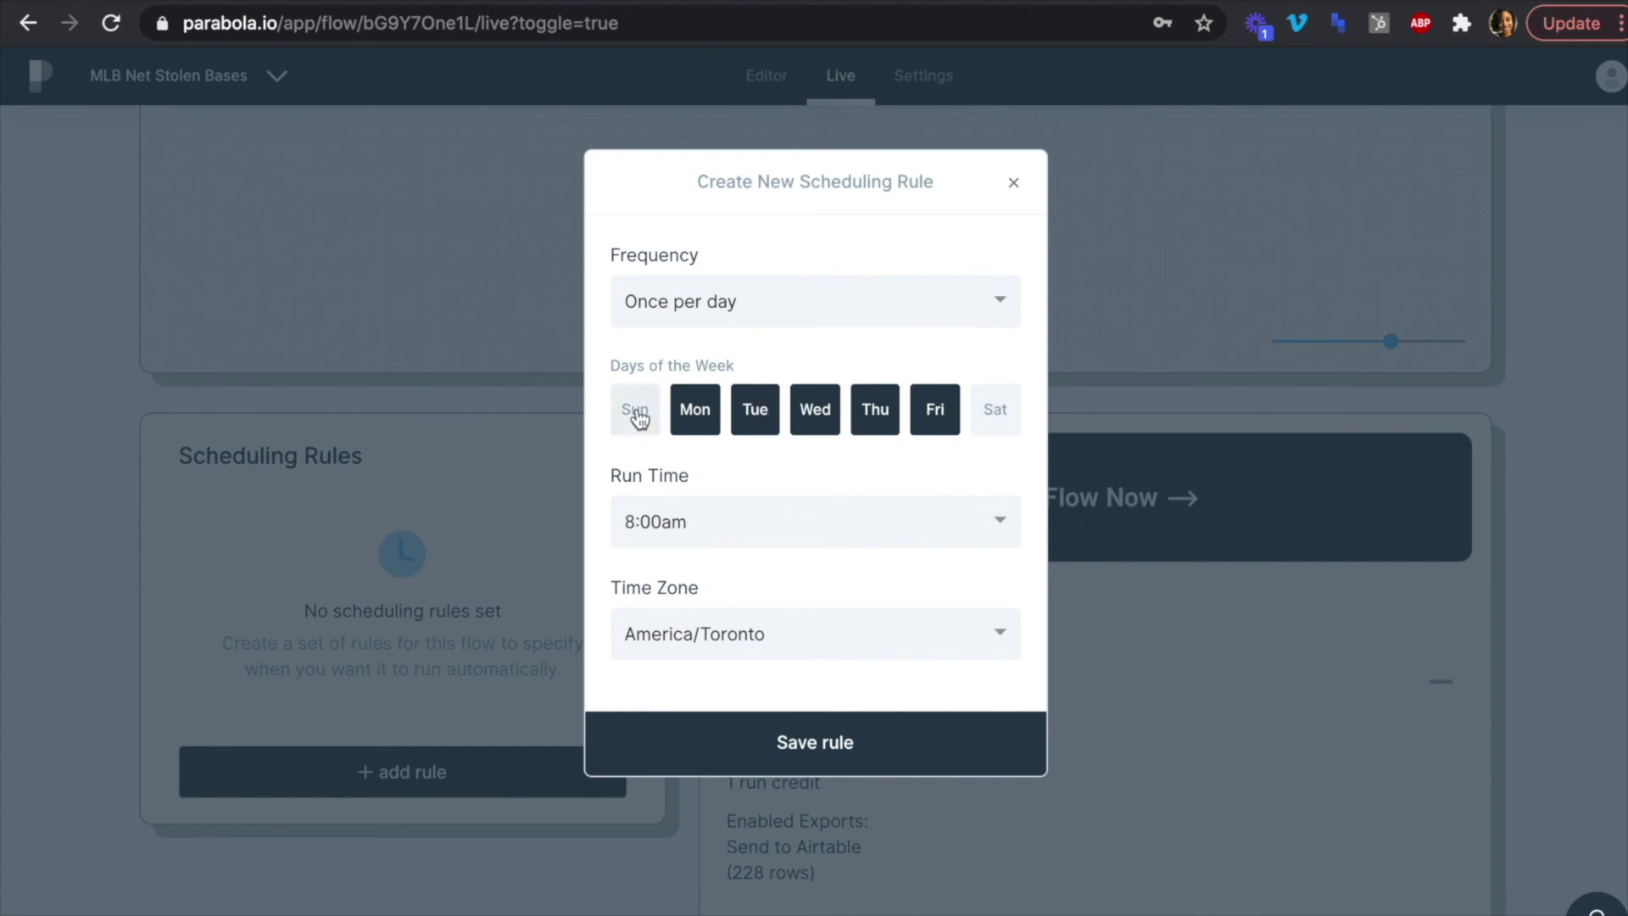
left_click(636, 411)
left_click(695, 412)
left_click(759, 417)
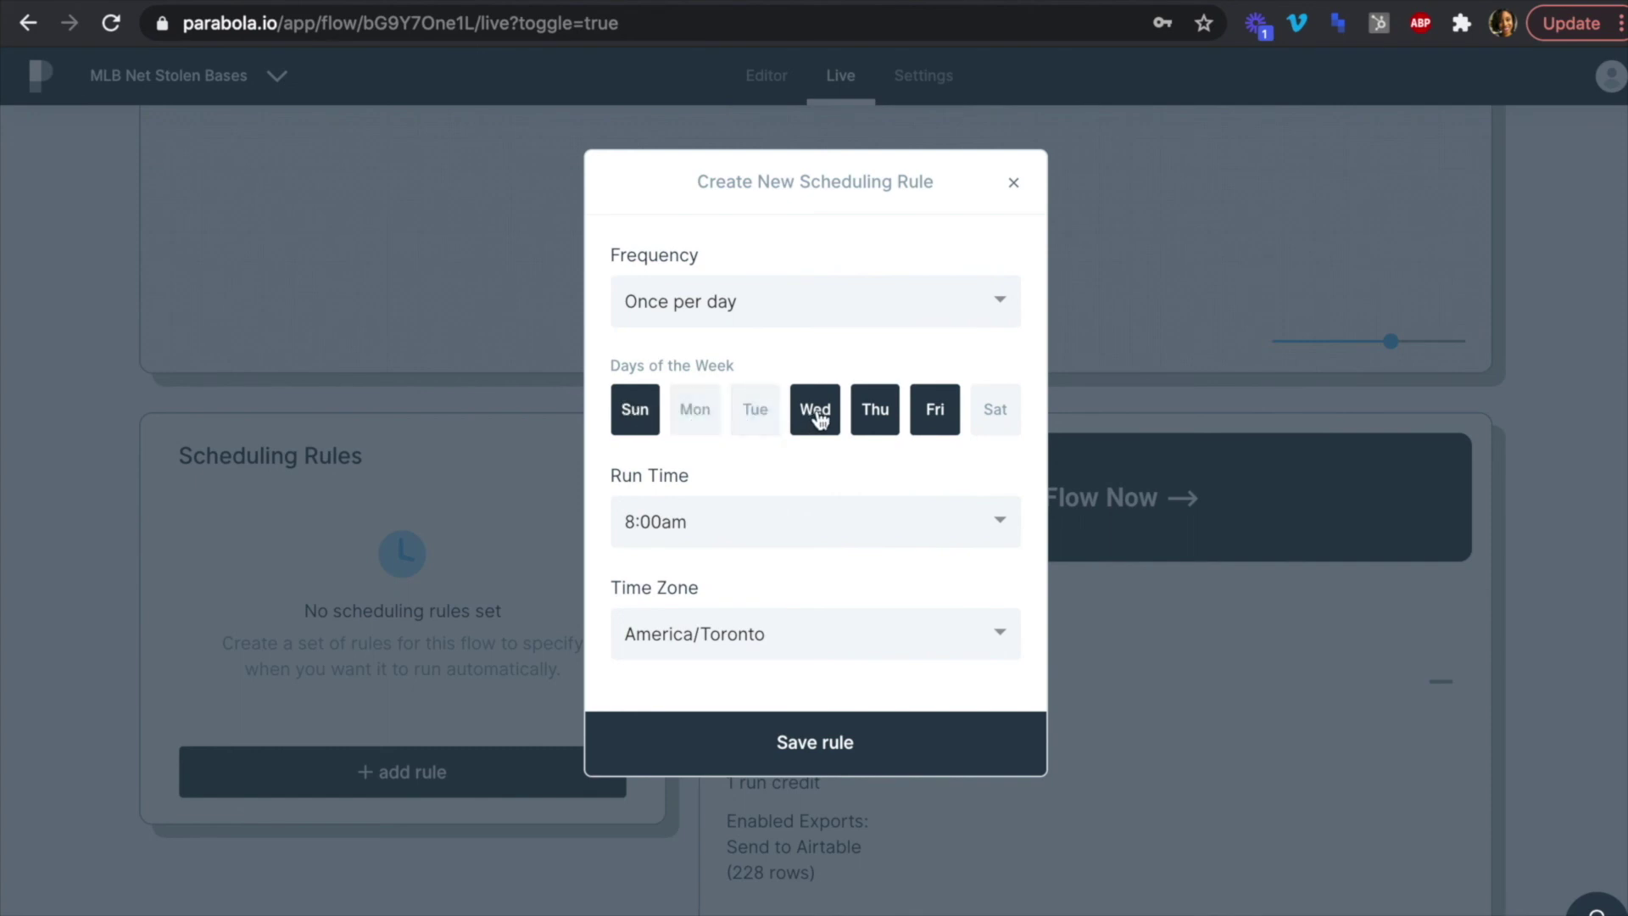
left_click(814, 416)
left_click(886, 418)
left_click(922, 417)
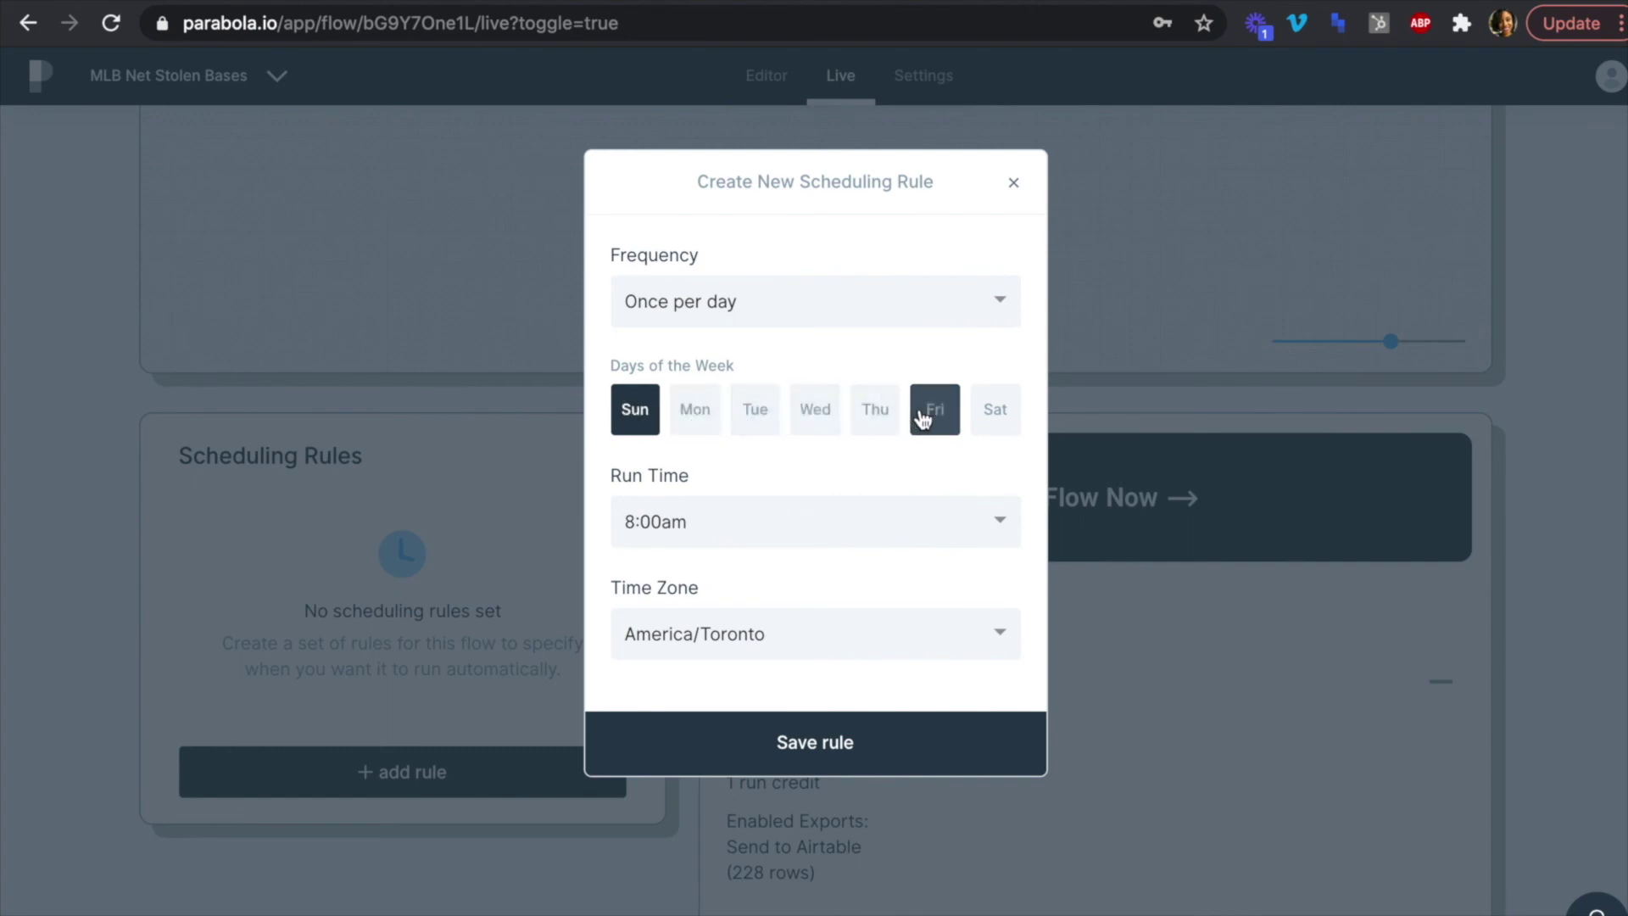
Set the scheduling rule's run time to 11:00pm and save the rule.
left_click(843, 519)
scroll(792, 662, "down", 8)
left_click(725, 775)
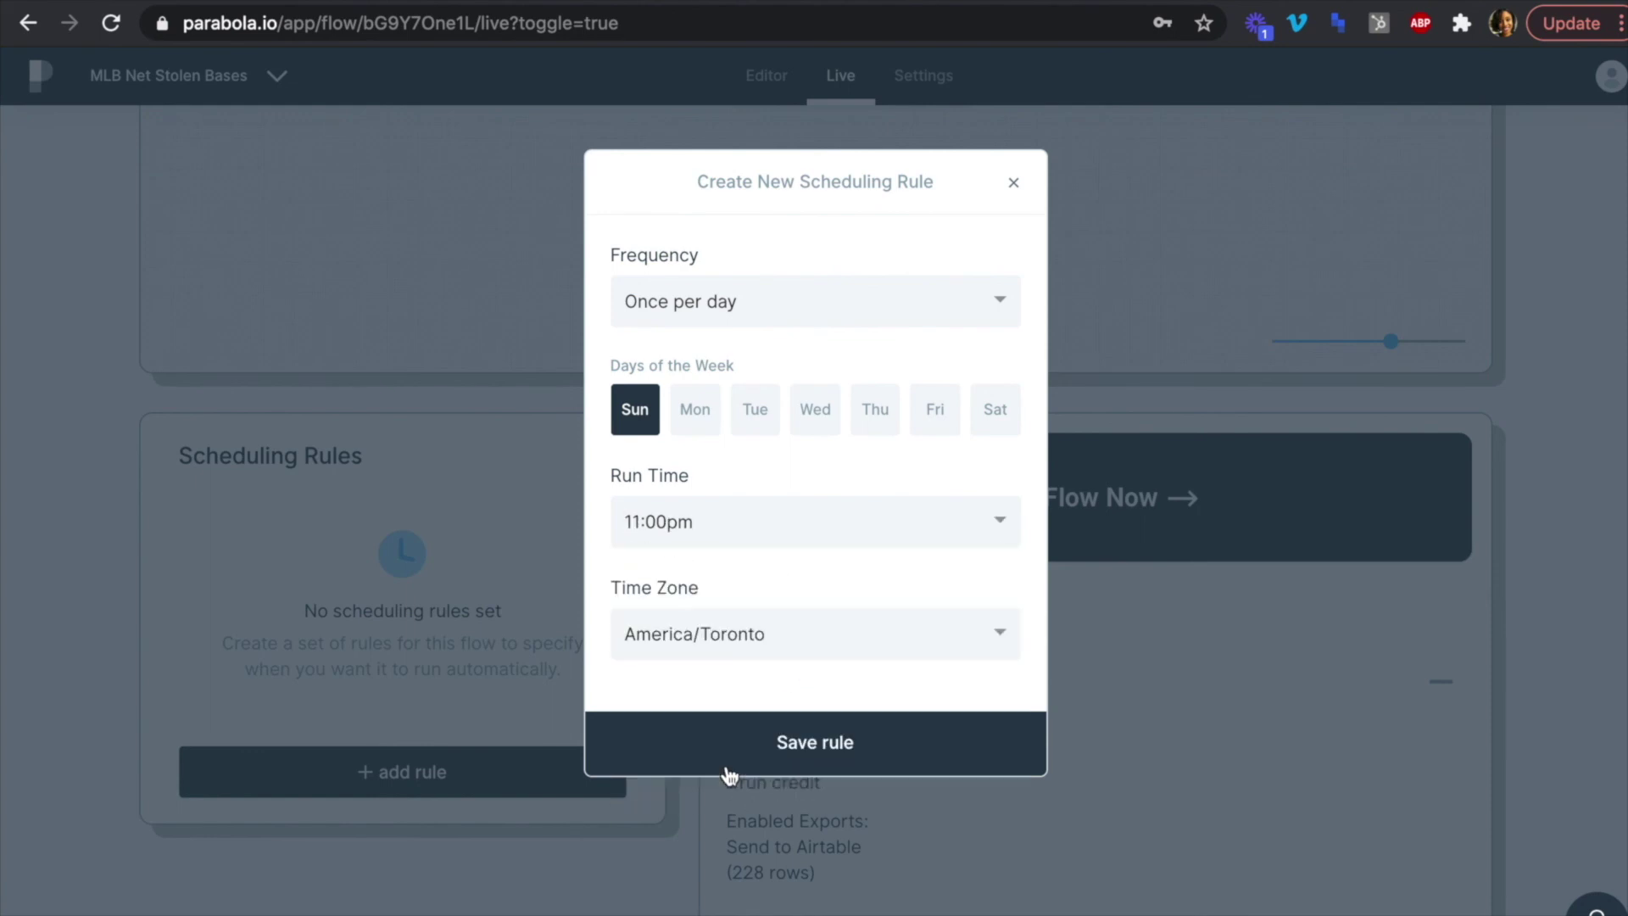
left_click(811, 743)
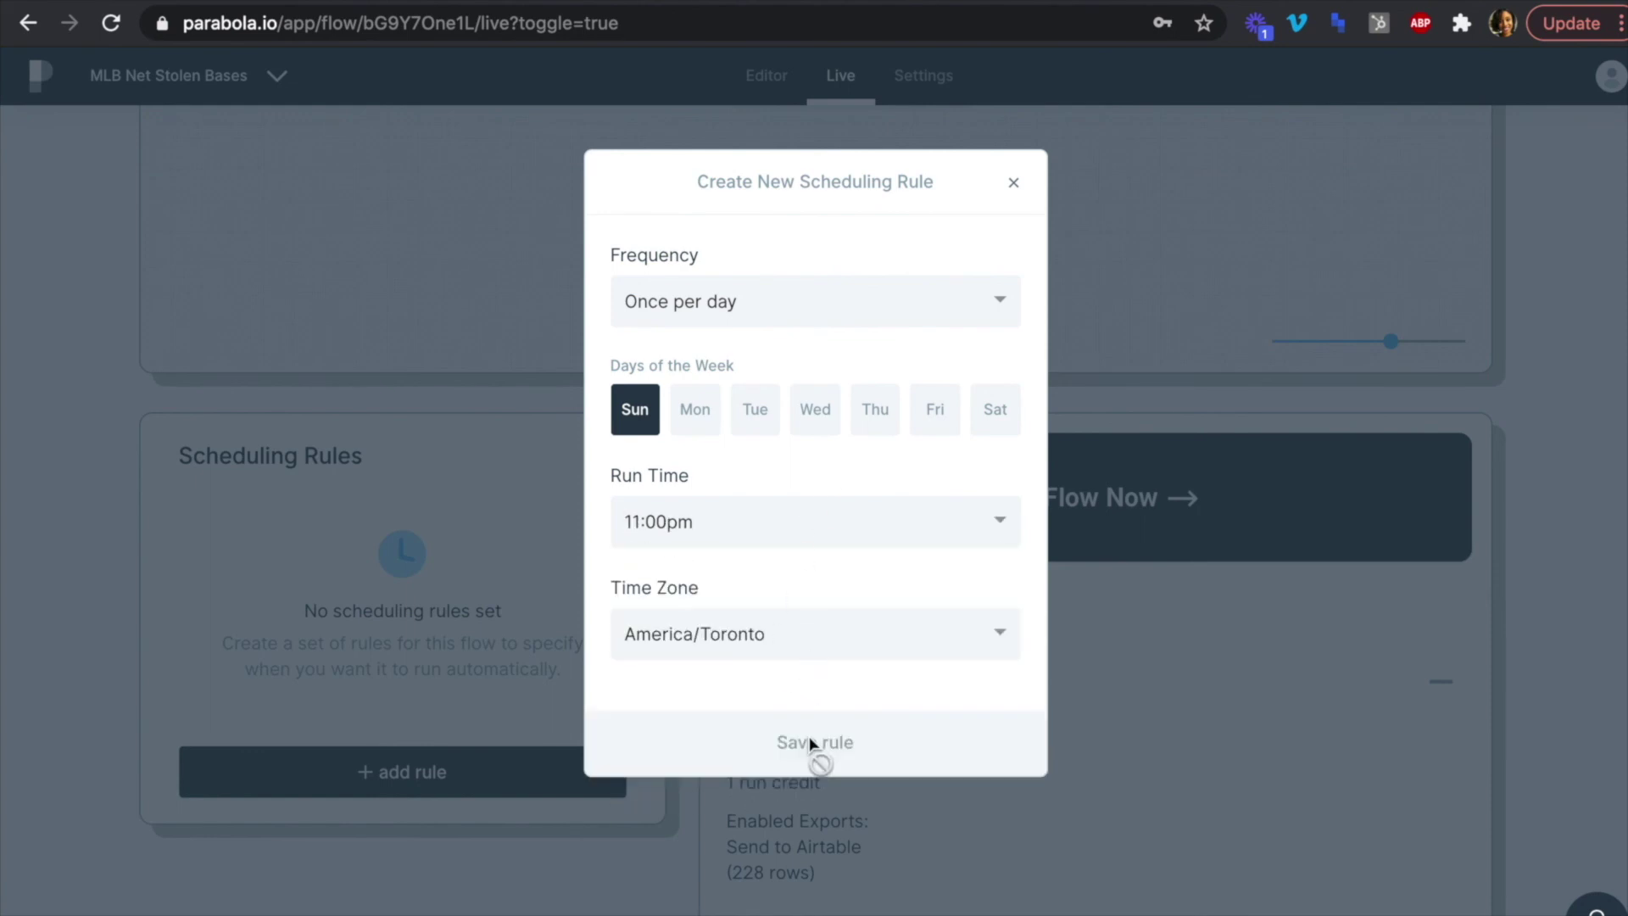